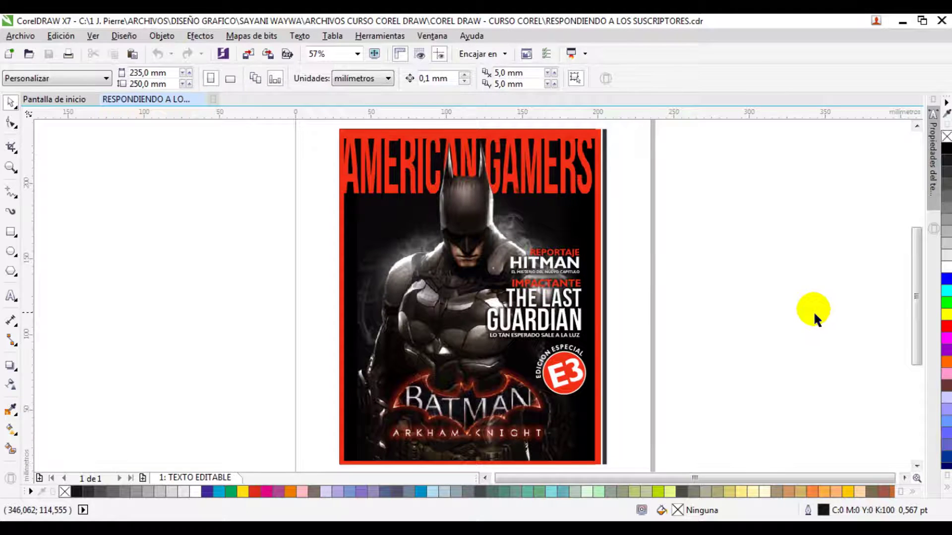
Step: Close the welcome screen and draw a circle about 77 mm in diameter on the empty area left of the magazine cover
click(94, 100)
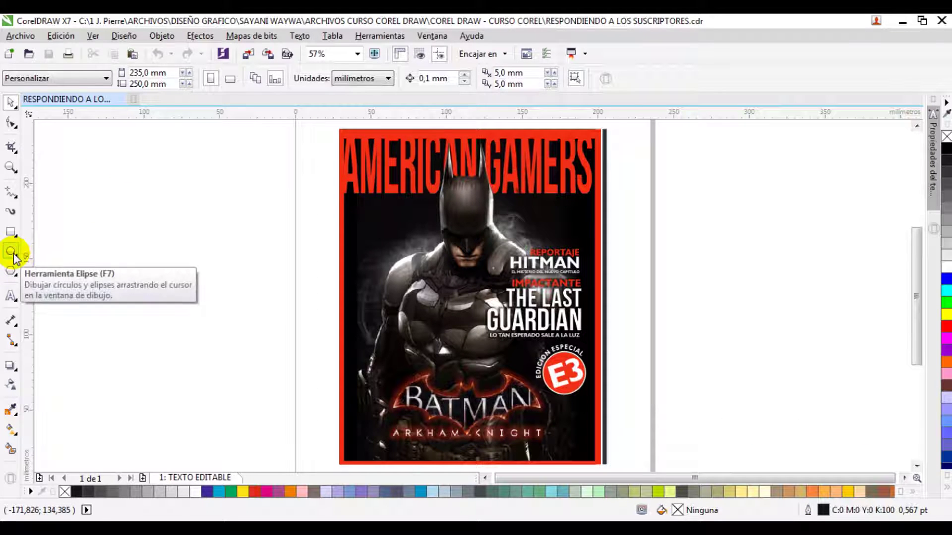
key(F7)
mouse_move(79, 187)
mouse_down()
mouse_move(201, 304)
mouse_move(212, 302)
mouse_up()
key(space)
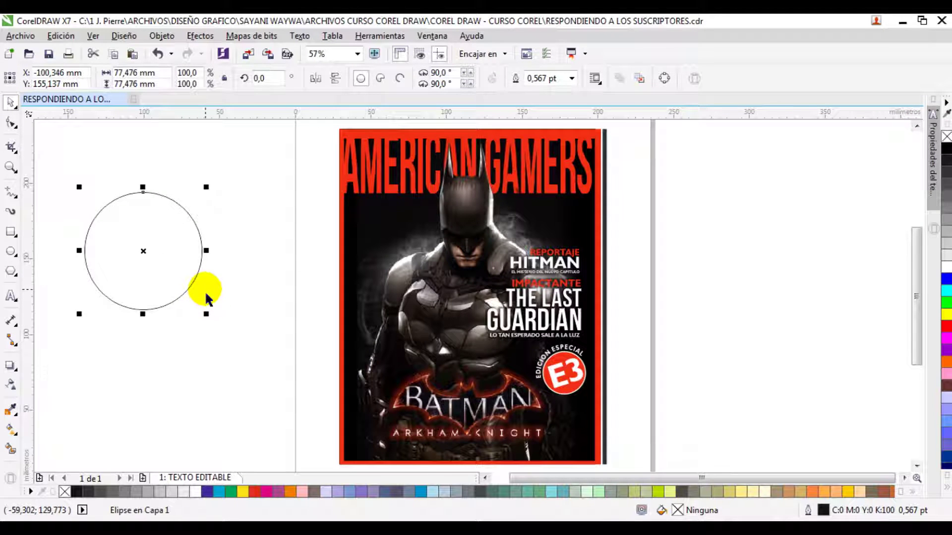
Step: Try making progressively smaller concentric copies inside the circle
mouse_move(206, 188)
mouse_down()
mouse_move(205, 205)
mouse_move(198, 199)
mouse_up()
right_click(197, 200)
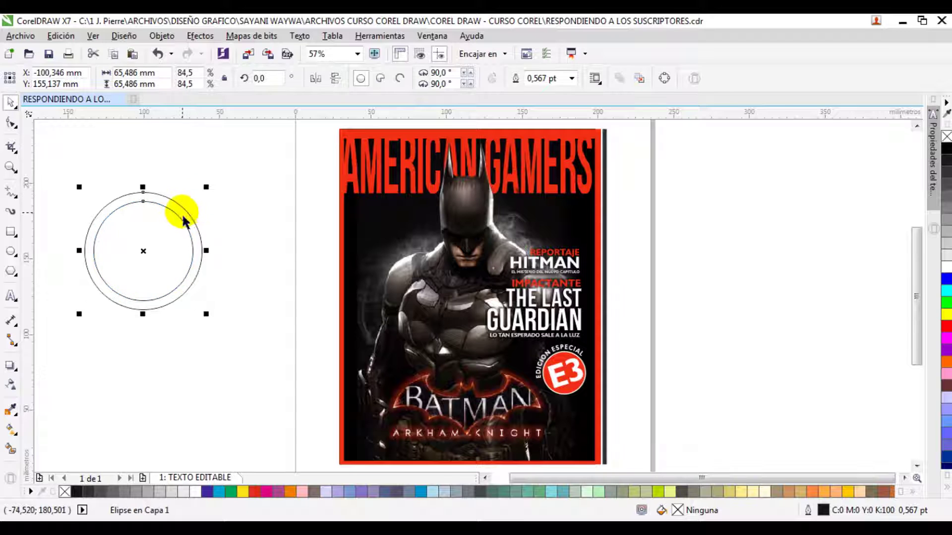
shift+click(185, 210)
click(405, 78)
click(157, 230)
click(187, 211)
mouse_move(200, 195)
mouse_down()
mouse_move(204, 206)
mouse_move(194, 201)
mouse_up()
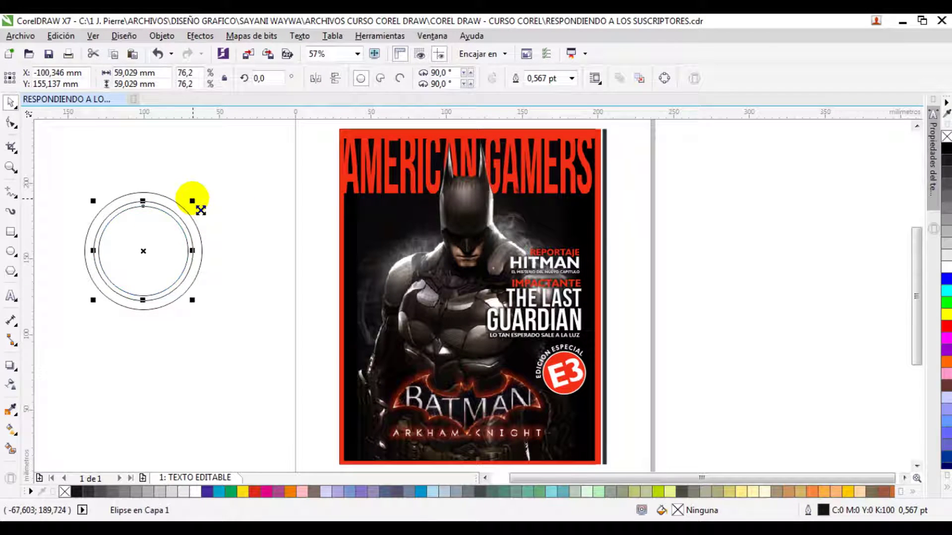
click(200, 210)
click(183, 203)
drag(205, 199, 190, 203)
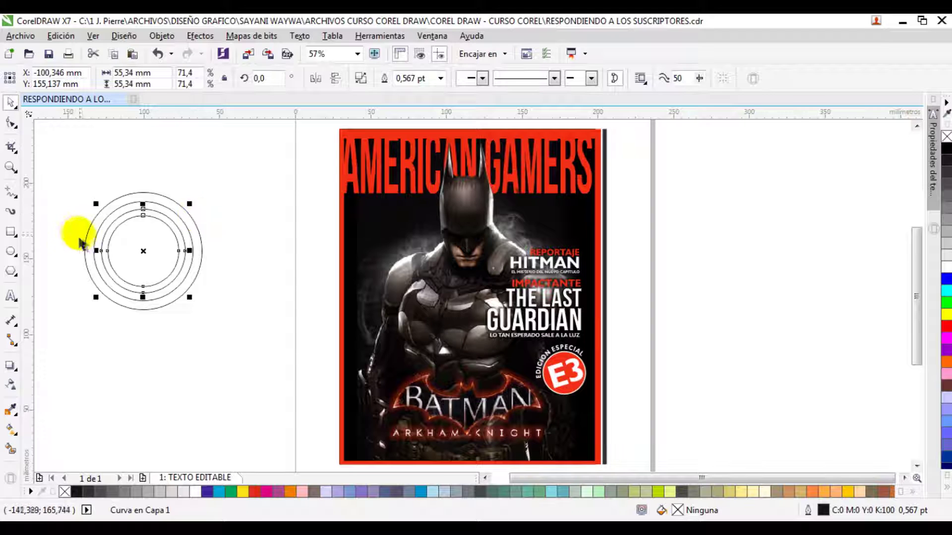
Step: Undo the concentric copies, keeping only the original circle
key(ctrl+z)
key(ctrl+z)
key(ctrl+z)
key(ctrl+z)
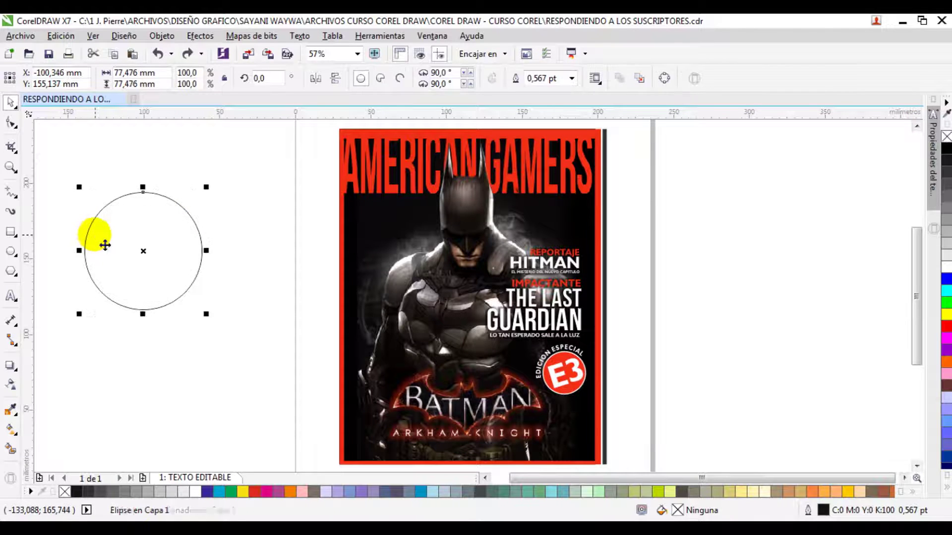
Step: Fill the circle with red (C0 M100 Y100 K0) and remove its outline
click(242, 491)
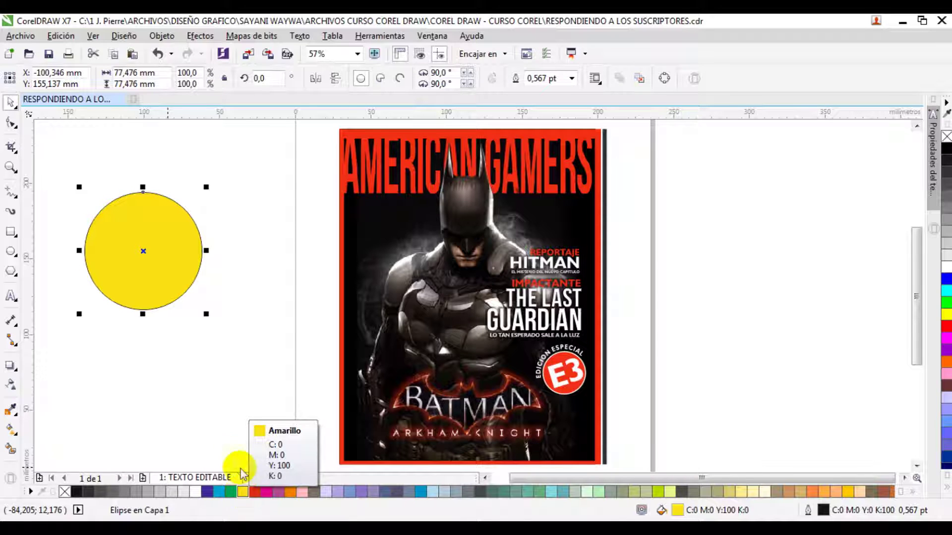
click(254, 492)
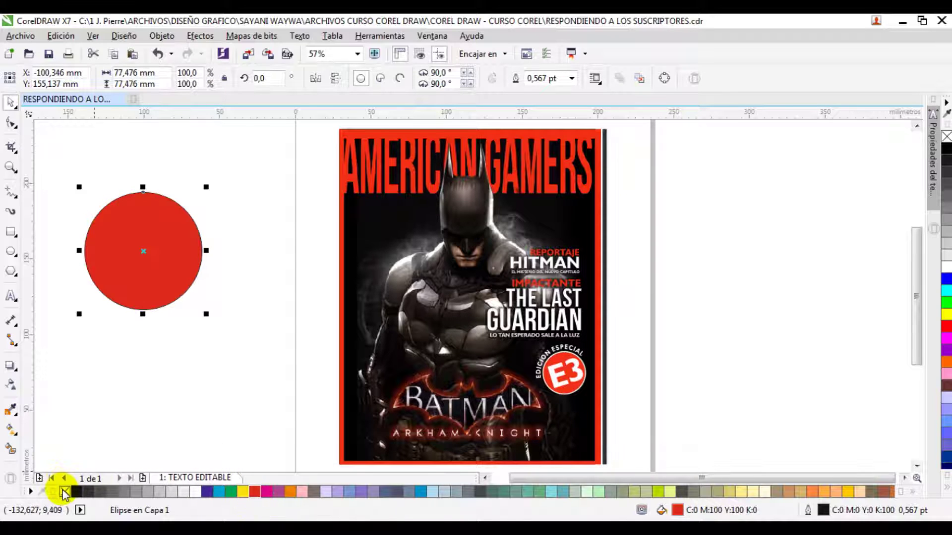
right_click(65, 492)
Step: Create a smaller copy of the red circle, about 56 mm across, fill it with yellow and place it diagonally below the original
drag(206, 187, 196, 221)
click(243, 491)
drag(165, 269, 250, 355)
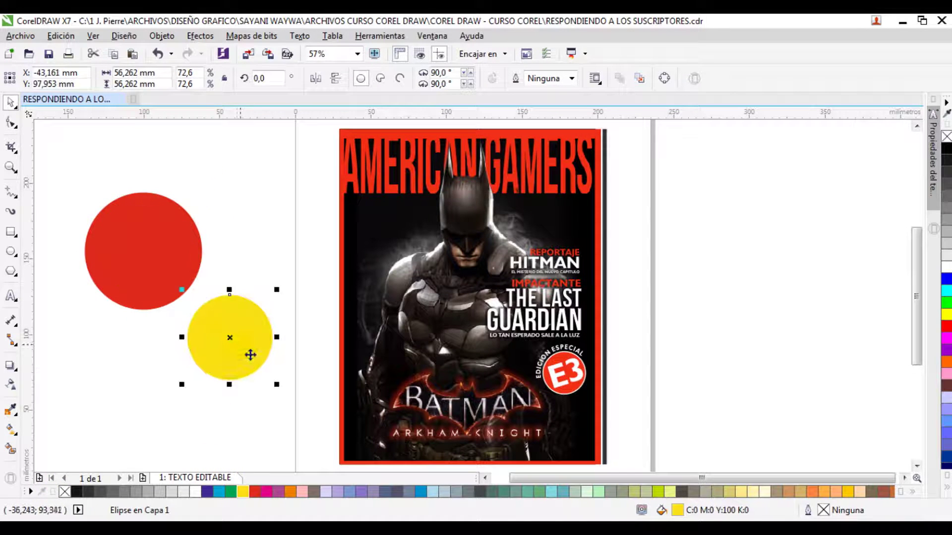
Step: Move both circles side by side, farther away from the left of the page, with the yellow one right of the red one
drag(221, 298, 274, 263)
key(z)
right_click(137, 221)
click(128, 222)
key(space)
drag(627, 281, 422, 392)
drag(498, 326, 182, 290)
click(109, 206)
click(11, 167)
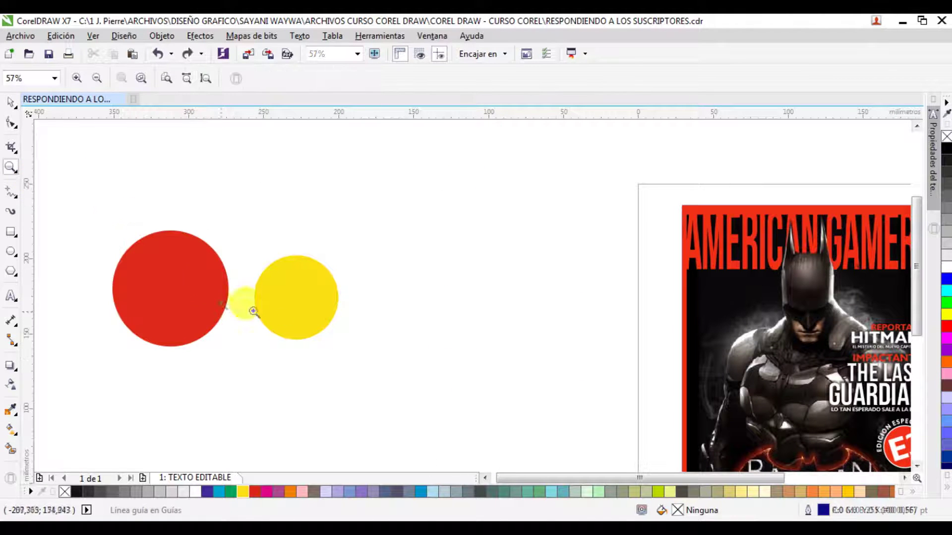
drag(77, 187, 475, 395)
key(space)
drag(304, 282, 304, 277)
Step: Try moving the yellow circle higher and centring it on the red circle both horizontally and vertically
shift+click(507, 306)
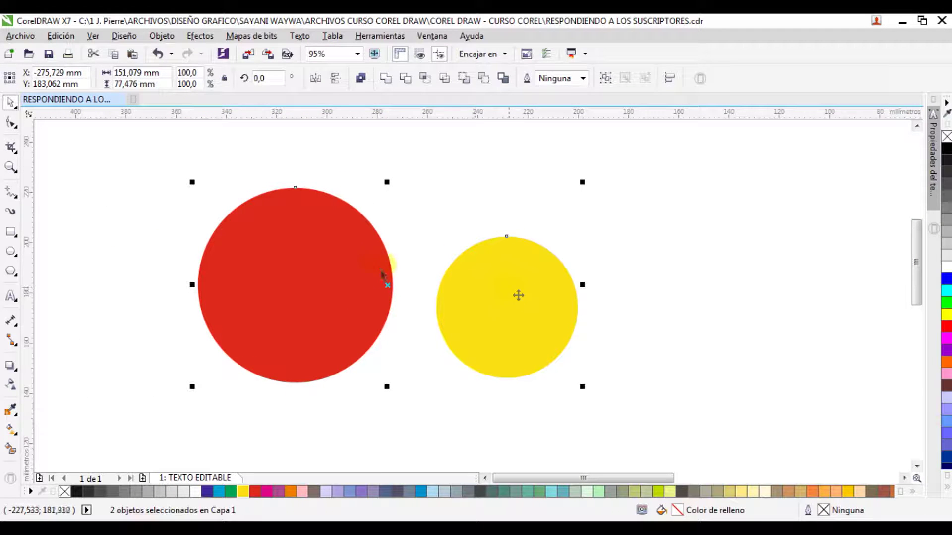
key(Escape)
drag(505, 299, 506, 245)
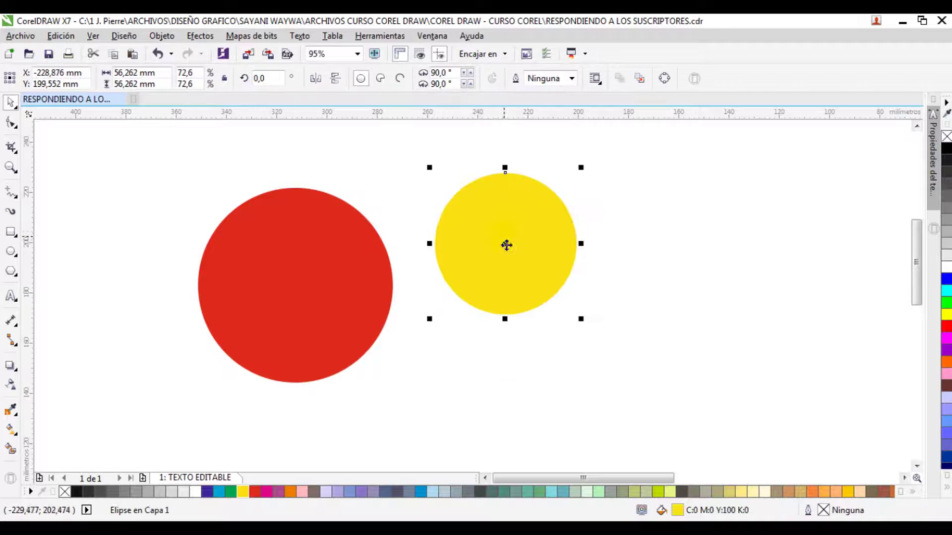
shift+click(329, 283)
key(e)
key(c)
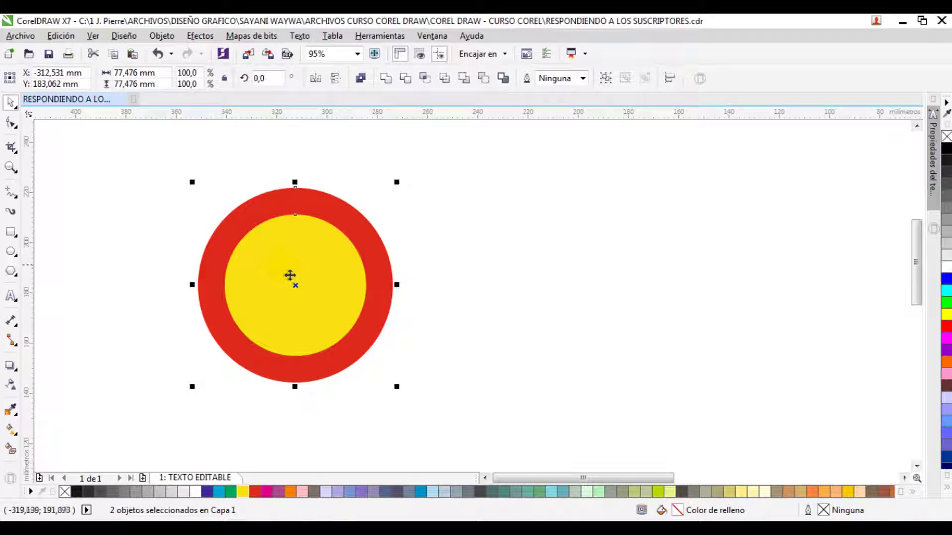
key(ctrl+z)
key(ctrl+z)
Step: Try placing the yellow circle over the red one by eye and return it to the red circle's right side
click(326, 173)
click(531, 245)
drag(515, 252, 345, 271)
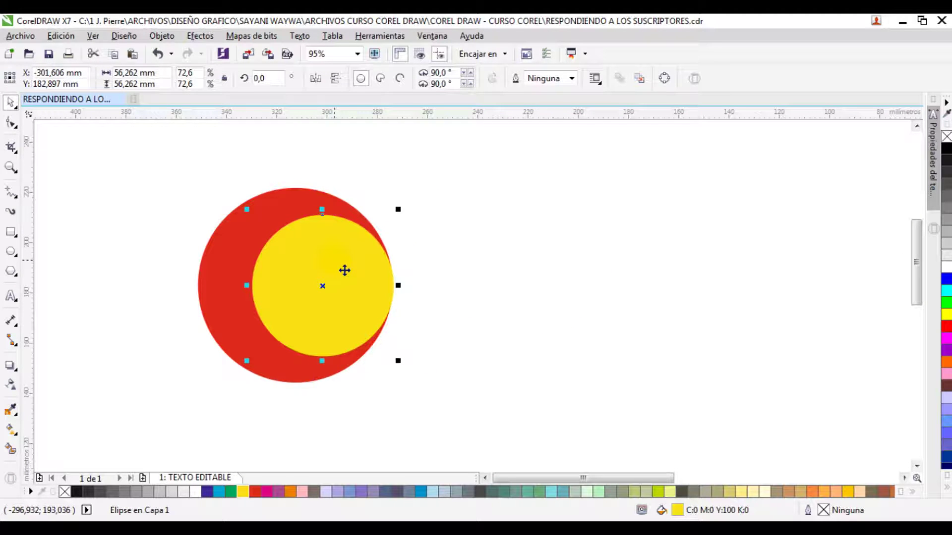
drag(371, 274, 538, 244)
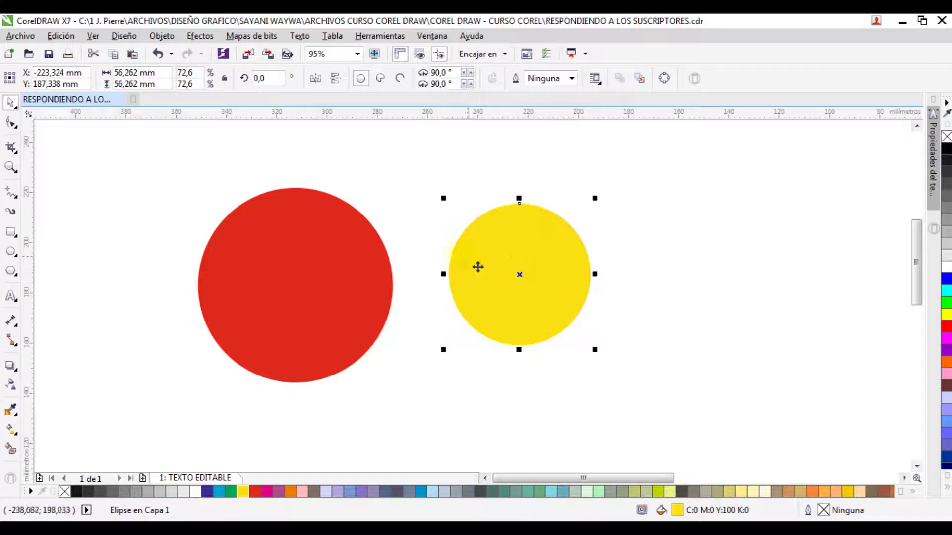
Step: Select the yellow circle and the red circle last, and align their centres both horizontally and vertically
shift+click(364, 266)
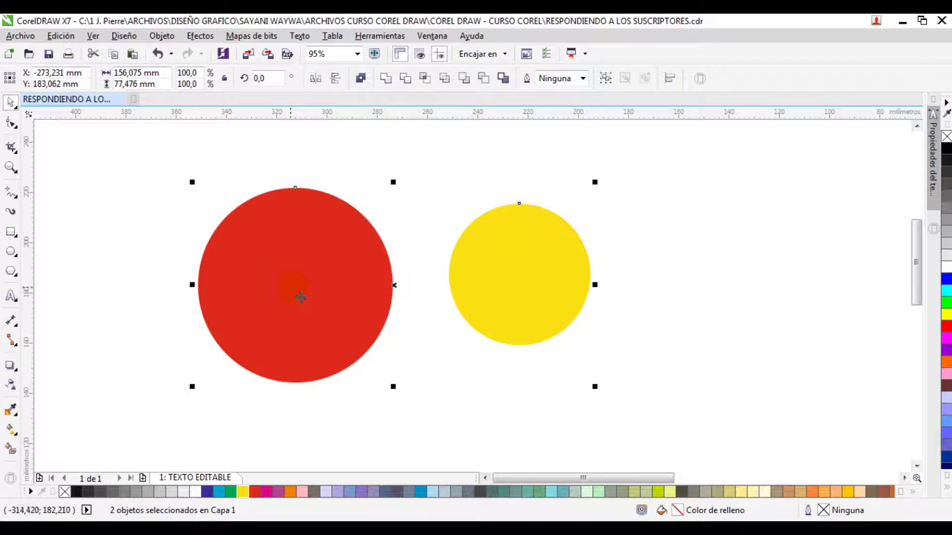
click(449, 198)
click(463, 238)
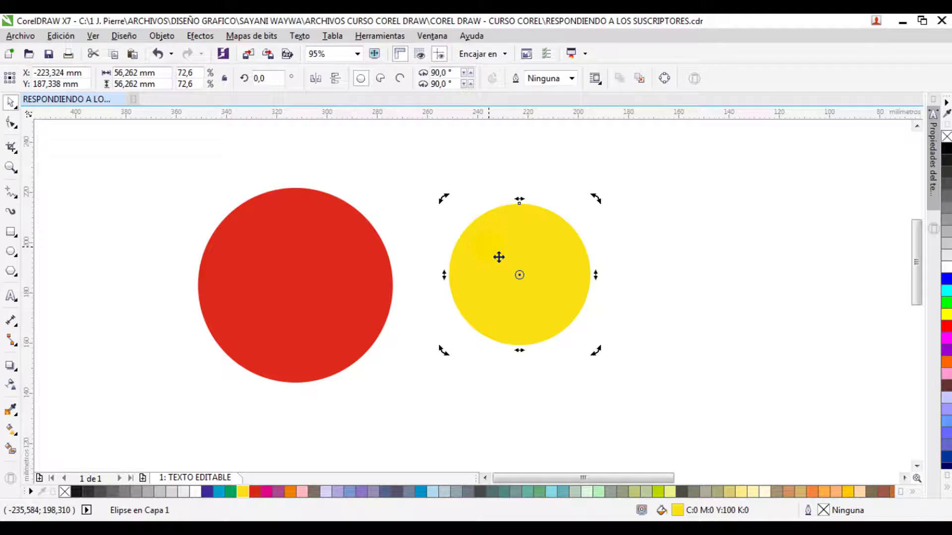
shift+click(336, 253)
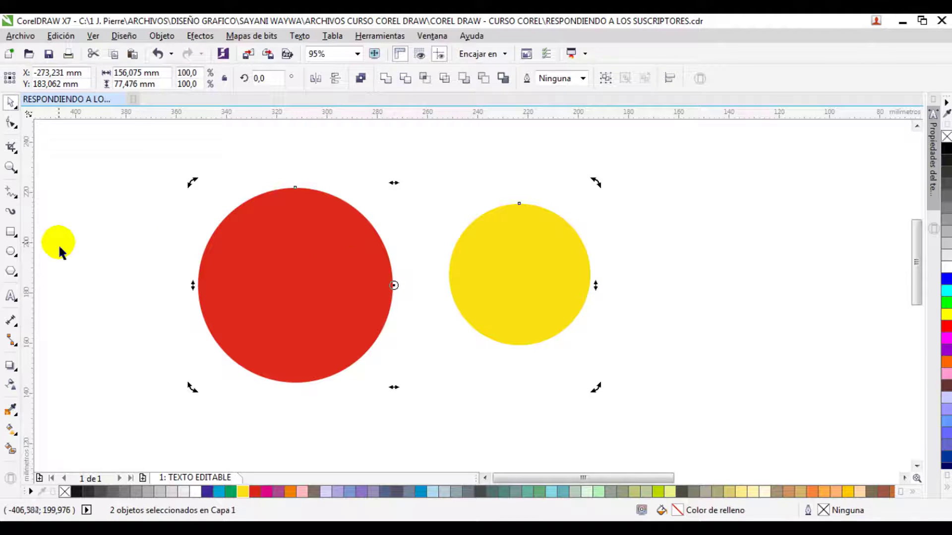
key(c)
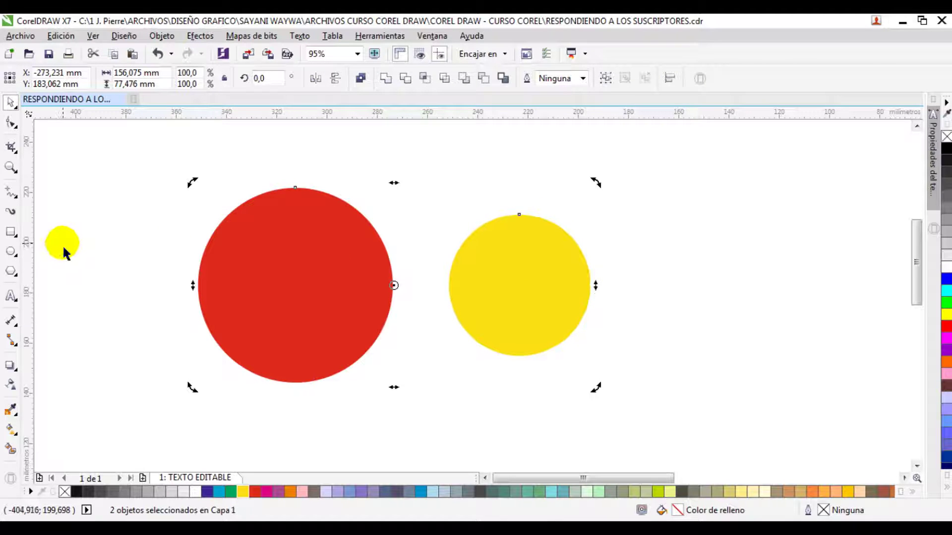
key(e)
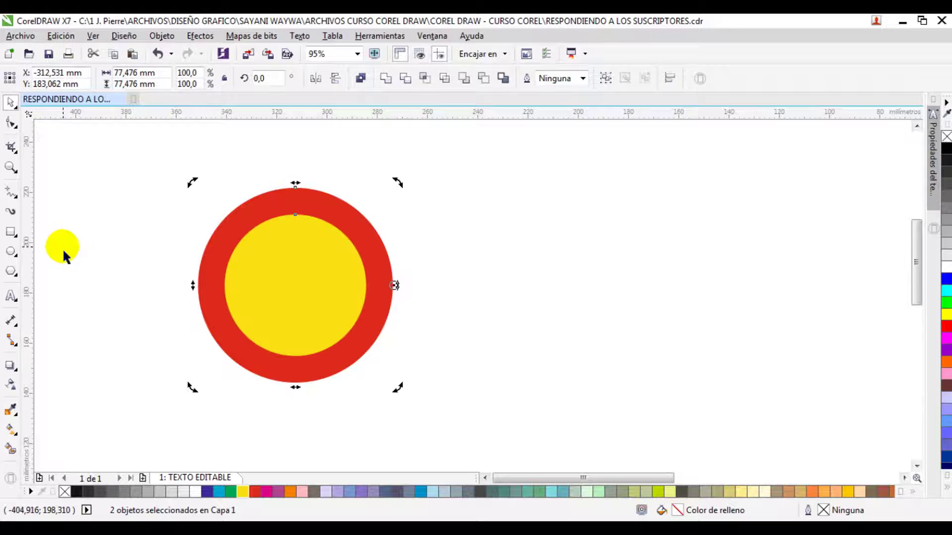
click(63, 248)
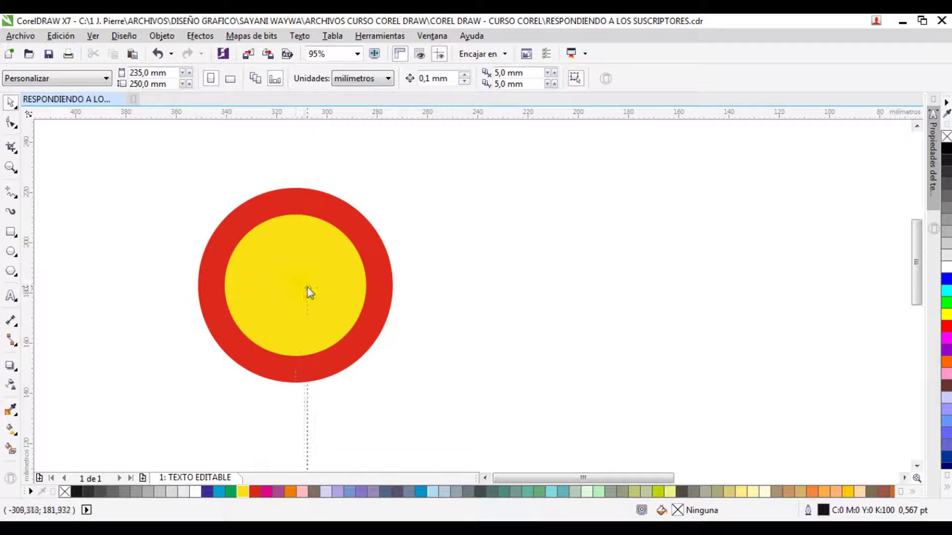
Step: Place a vertical and a horizontal guideline through the red circle's centre and move the yellow circle out to its right
drag(293, 285, 296, 286)
drag(238, 111, 471, 279)
click(270, 269)
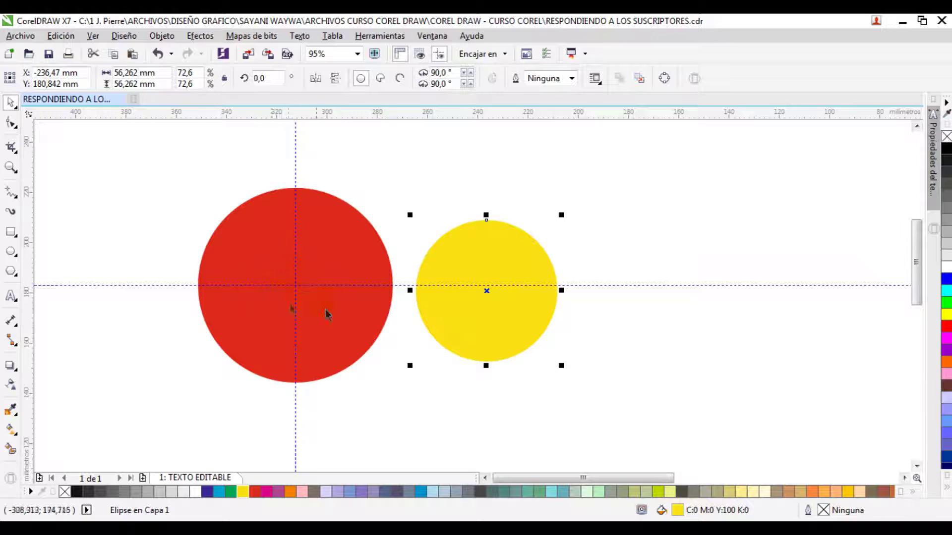
Step: Try moving the yellow circle up to the right and aligning its centre with the red circle's along the horizontal guideline
drag(481, 275, 629, 203)
shift+click(361, 250)
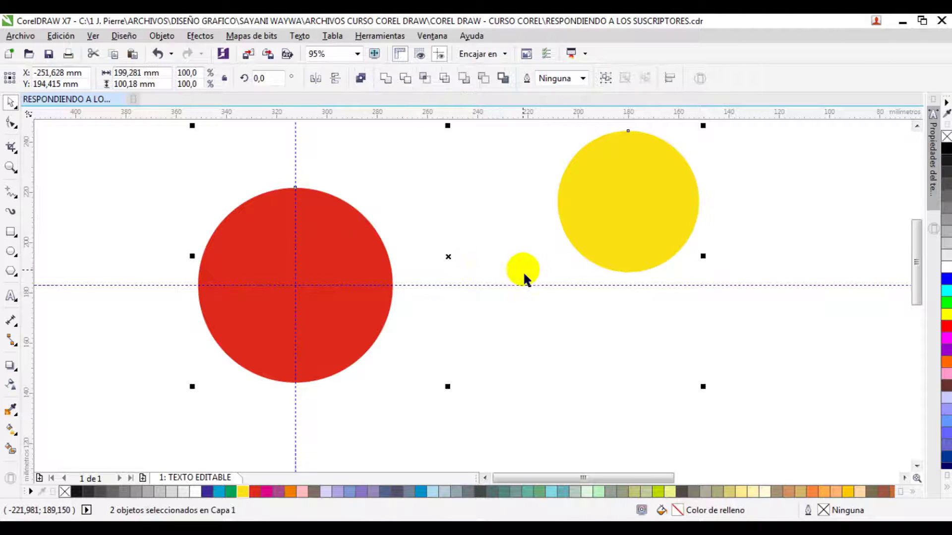
key(e)
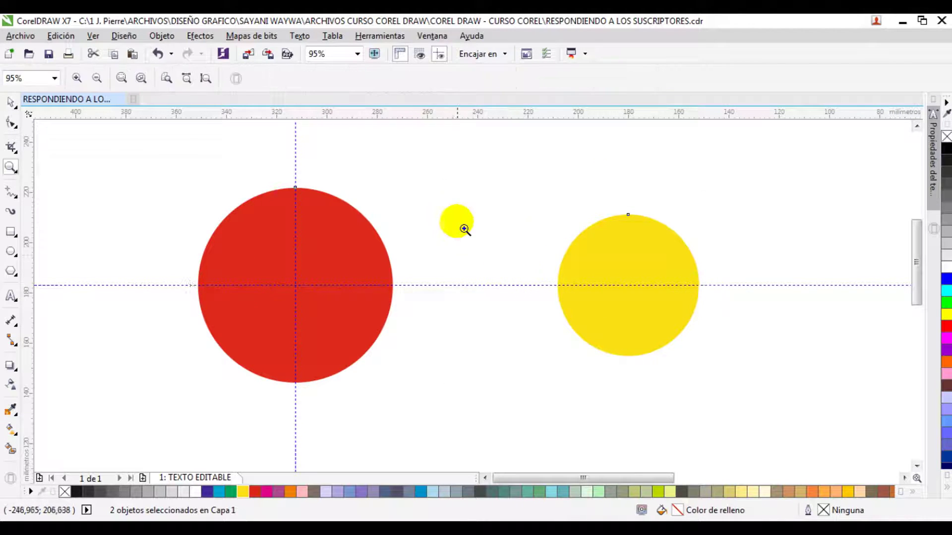
scroll(471, 233, down, 2)
key(ctrl+z)
Step: Move the yellow circle diagonally below the red one and align their centres on the vertical guideline
click(361, 190)
drag(379, 247, 324, 418)
shift+click(218, 323)
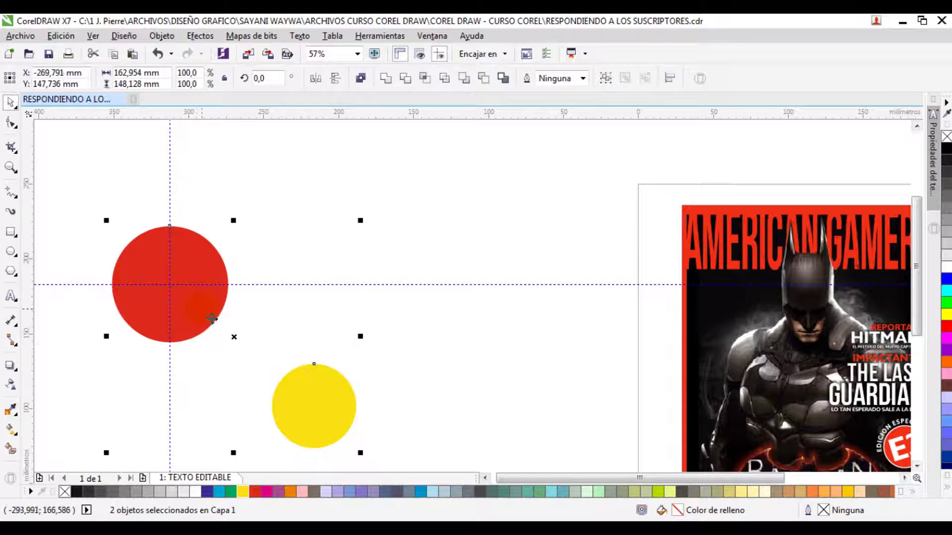
key(c)
Step: Move the yellow circle up beside the red one and align its centre with the red circle's on the horizontal guideline
drag(199, 412, 373, 263)
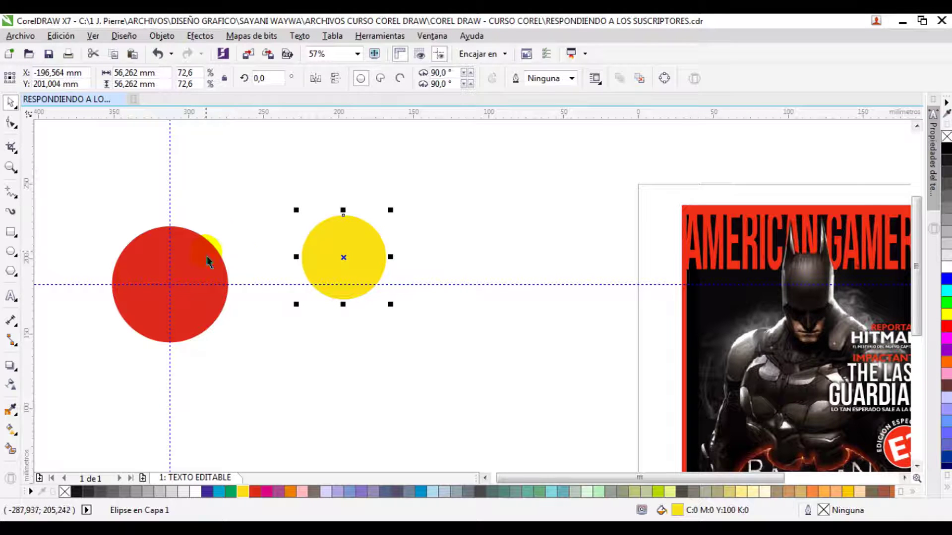
shift+click(216, 260)
key(e)
Step: Move the yellow circle above and right of the red circle, select both, and align their centres on the horizontal guideline
drag(221, 261, 393, 153)
shift+click(214, 276)
click(314, 201)
click(348, 204)
shift+click(204, 272)
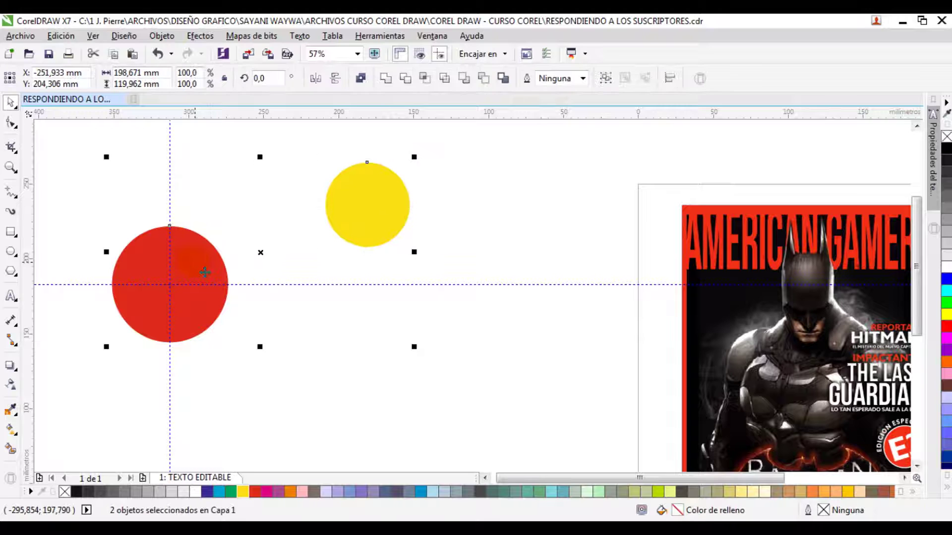
key(e)
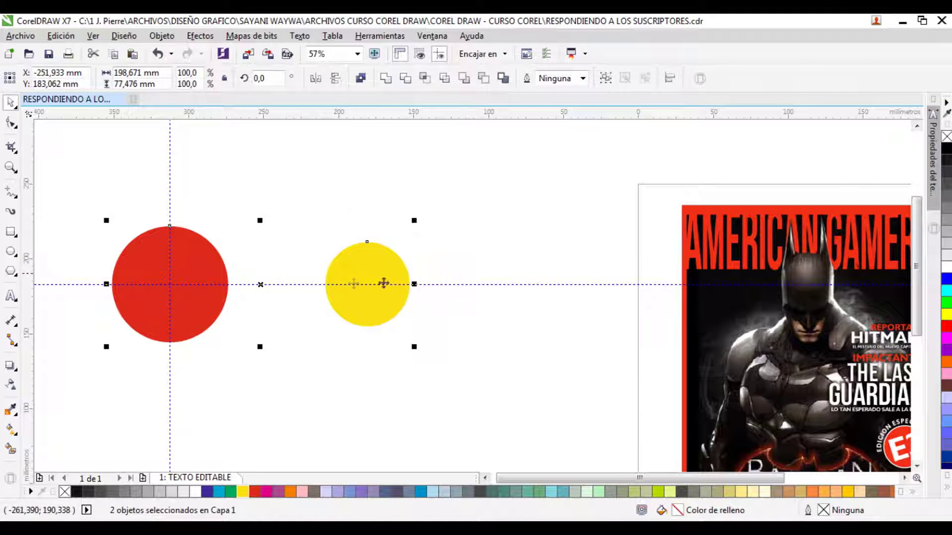
Step: Move the yellow circle below the red one, align their centres on the vertical guideline, and position it just beneath the red circle
click(334, 221)
drag(366, 268, 307, 403)
shift+click(203, 267)
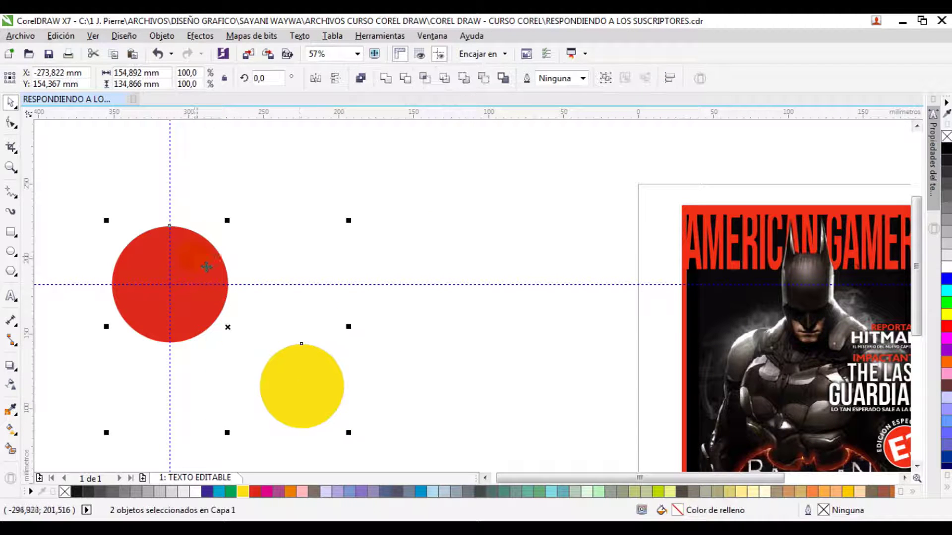
key(c)
key(Escape)
drag(206, 389, 206, 400)
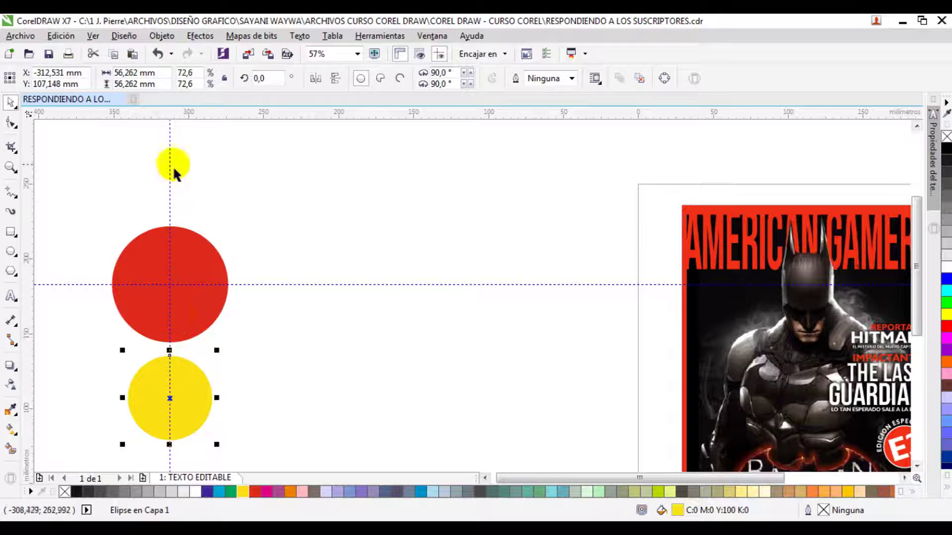
Step: Move the yellow circle back to the red circle's right side and align both centres on the horizontal guideline
drag(208, 399, 353, 283)
shift+click(224, 274)
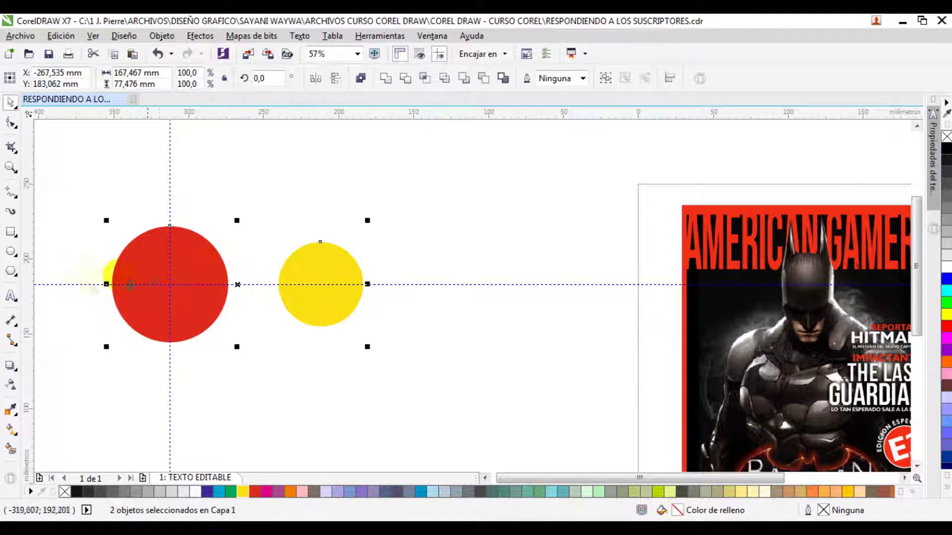
click(344, 330)
drag(348, 312, 332, 347)
key(ctrl+z)
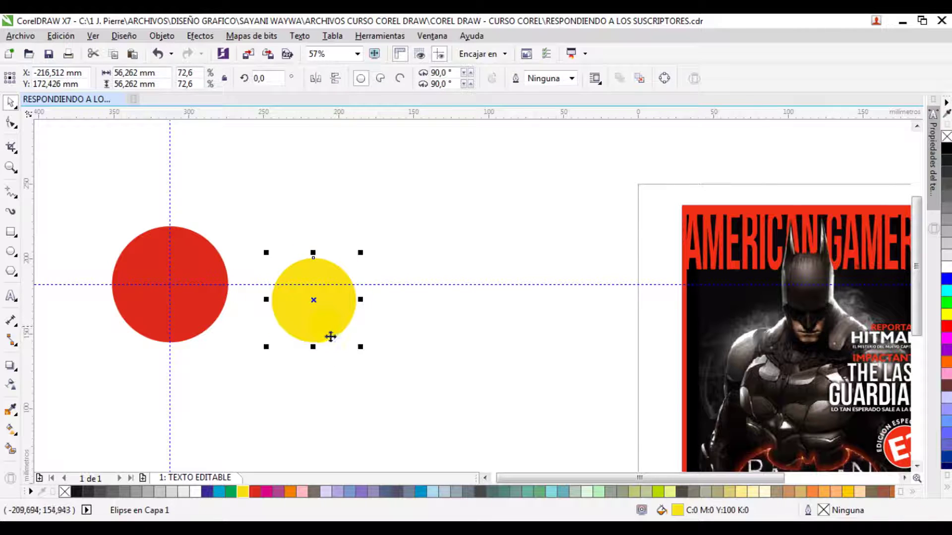
shift+click(206, 289)
click(357, 254)
mouse_move(344, 287)
mouse_down()
mouse_move(266, 270)
mouse_move(168, 275)
mouse_up()
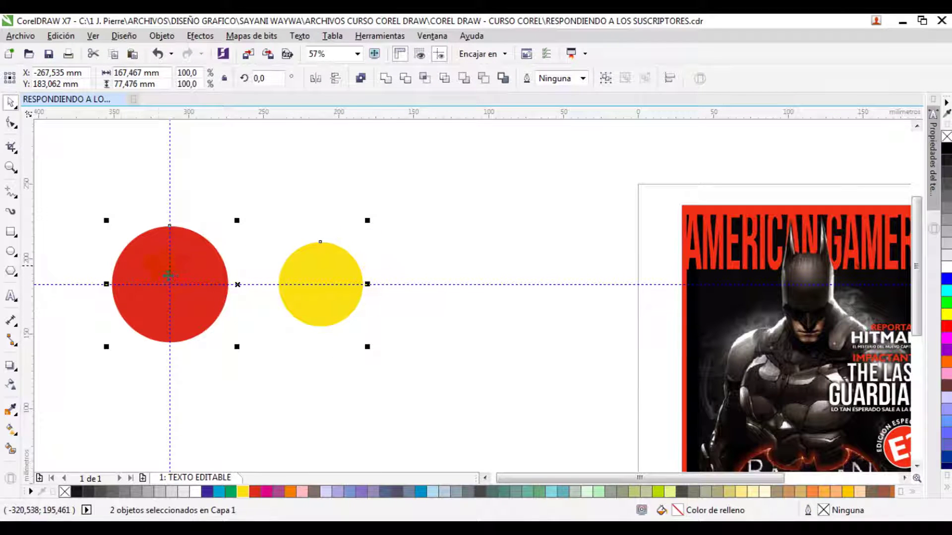
click(314, 204)
Step: Move the yellow circle below and right of the red one, select both, and align their centres on the vertical guideline
click(329, 267)
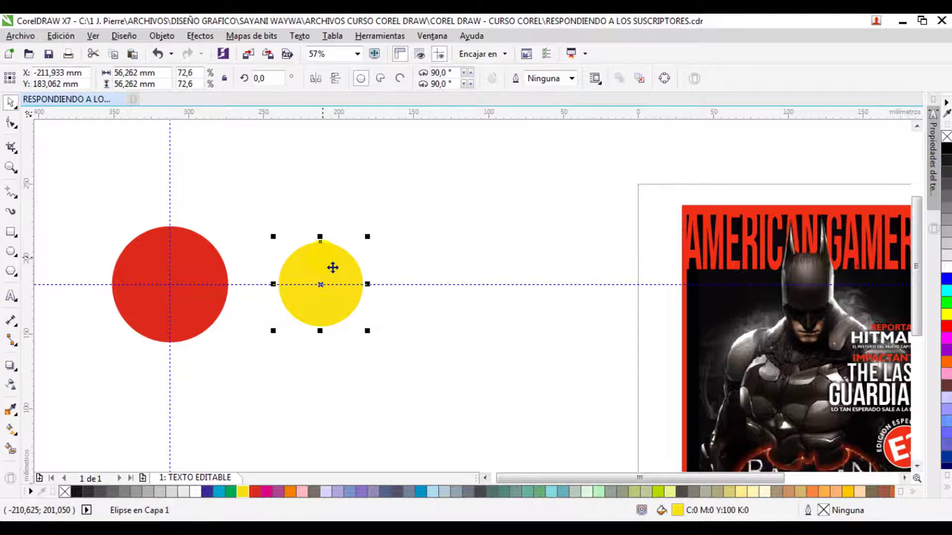
shift+click(218, 253)
click(321, 267)
drag(321, 267, 220, 396)
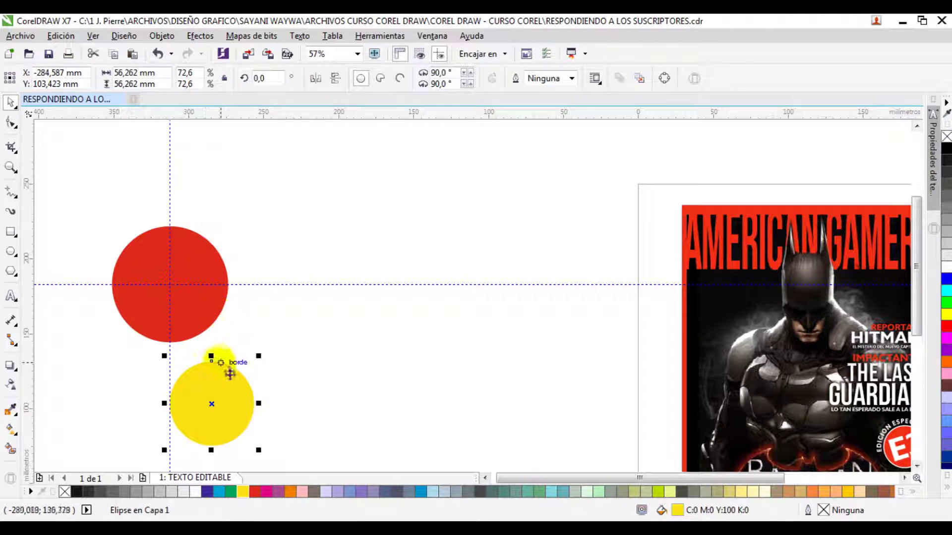
shift+click(206, 268)
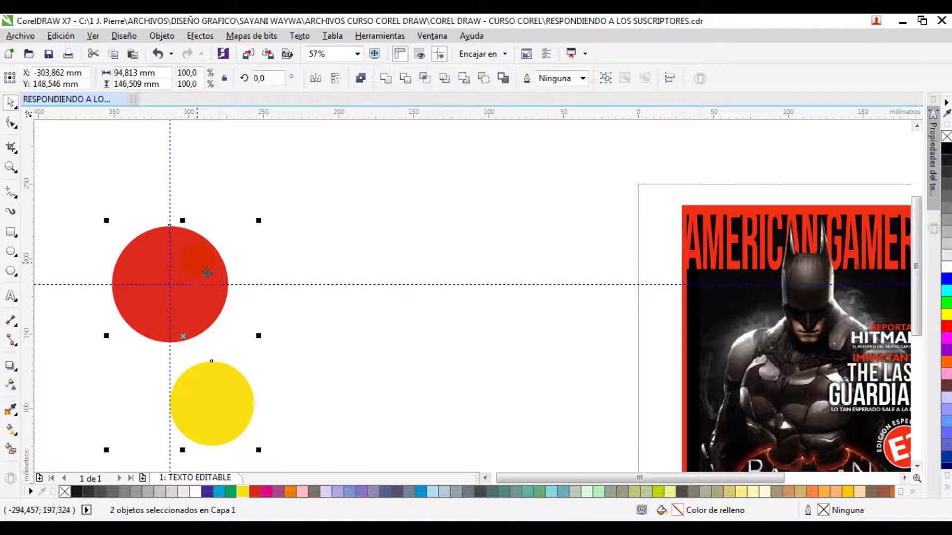
key(c)
click(289, 336)
Step: Move the yellow circle to the red circle's upper right and place two copies further right, one filled blue and one green
drag(205, 397, 317, 234)
drag(311, 233, 487, 219)
click(421, 492)
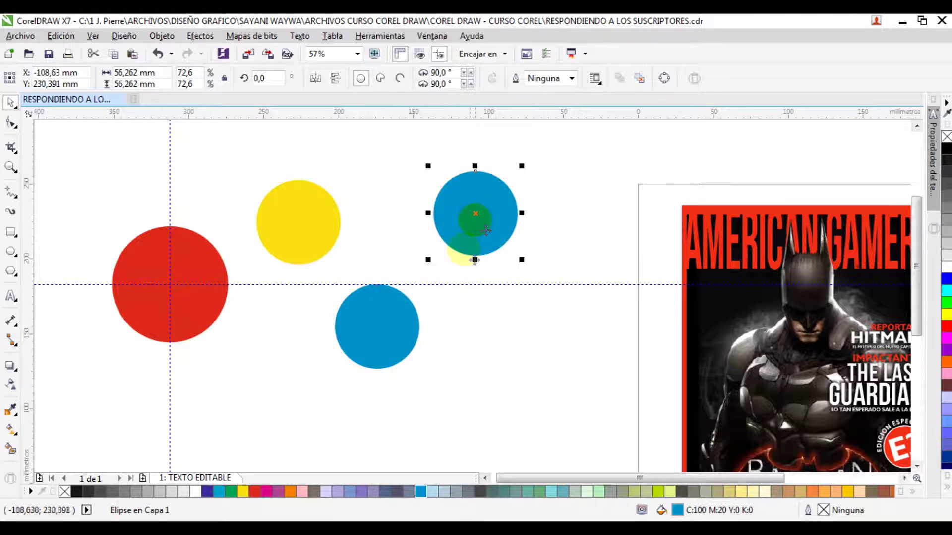
click(231, 491)
Step: Try to align the centres of all four circles with the red circle's centre, and undo the alignment
drag(219, 140, 534, 391)
shift+click(193, 261)
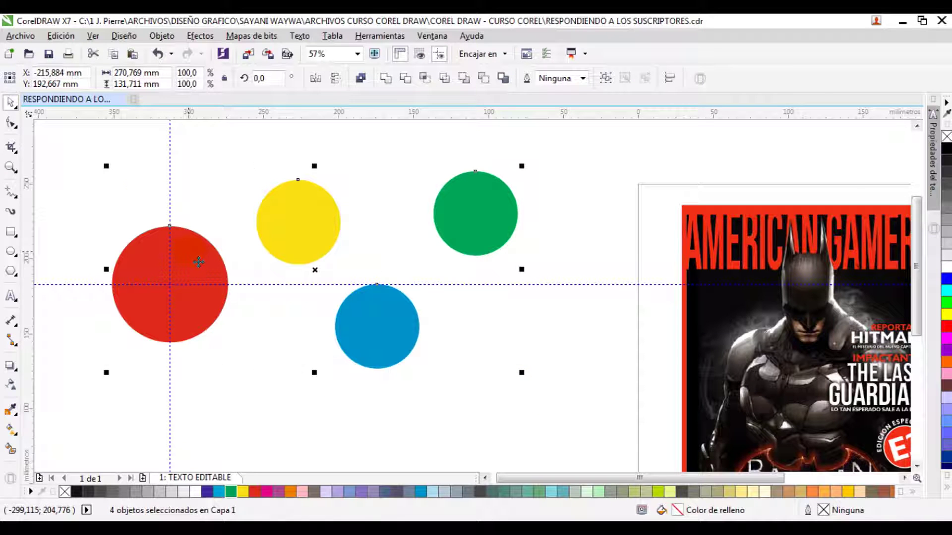
key(c)
key(ctrl+z)
Step: Shift the blue circle slightly right, align all four circles' centres on the horizontal guideline, and position the blue one between yellow and green
click(406, 307)
click(432, 340)
drag(406, 342, 426, 342)
click(411, 329)
shift+click(466, 237)
shift+click(322, 239)
shift+click(203, 257)
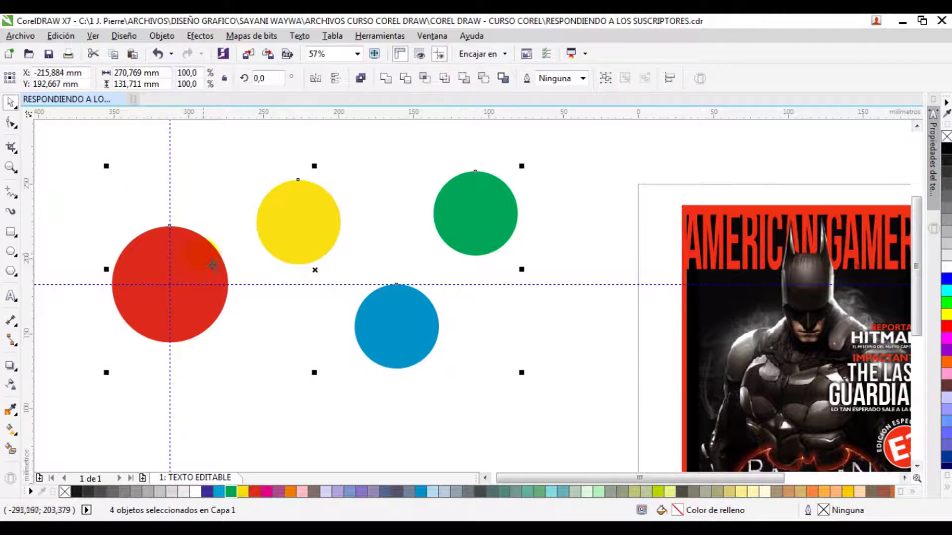
key(c)
drag(395, 263, 386, 264)
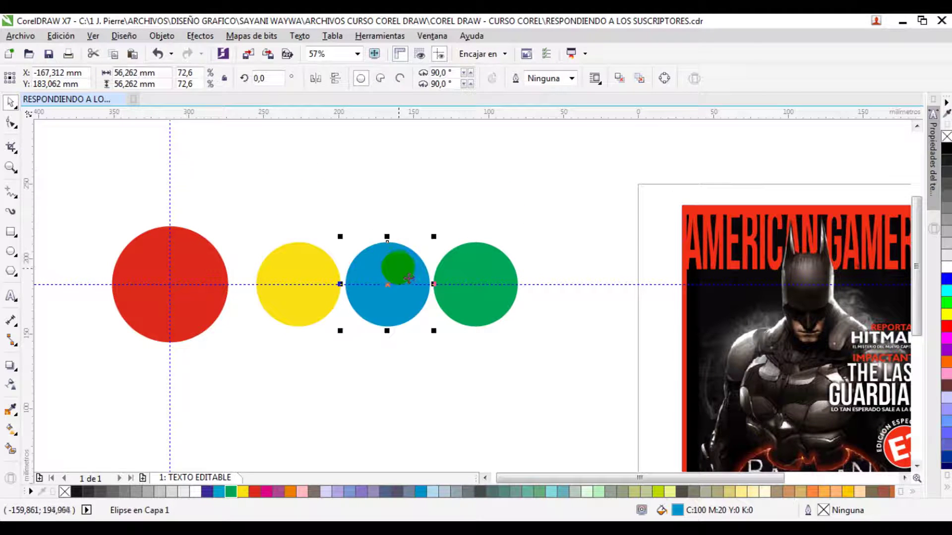
Step: Spread the yellow, blue and green circles in a descending diagonal down and right from the red circle
shift+click(339, 284)
shift+click(457, 281)
drag(456, 280, 459, 355)
key(F3)
scroll(347, 347, up, 1)
click(379, 356)
drag(457, 282, 470, 351)
drag(525, 293, 524, 429)
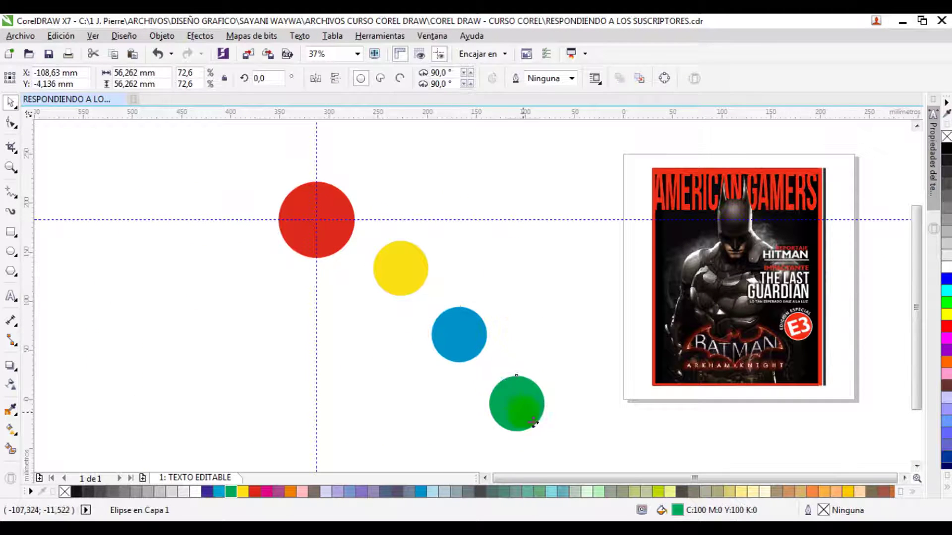
Step: Select all four circles, the red one last, and align their centres on the vertical guideline
shift+click(459, 333)
shift+click(381, 263)
shift+click(342, 246)
key(c)
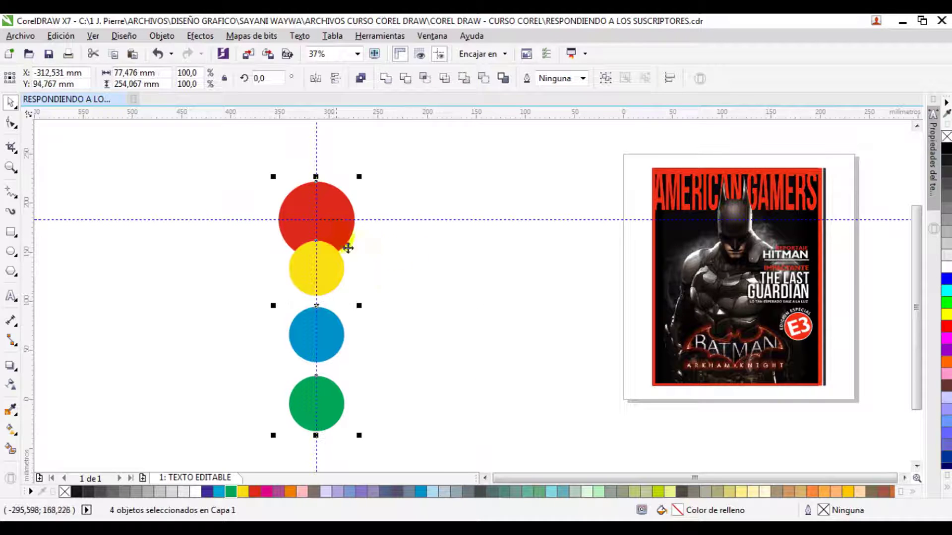
Step: Move the three smaller circles down along the vertical guideline so that the column below the red circle no longer overlaps
click(339, 287)
drag(336, 291, 340, 310)
drag(338, 413, 339, 429)
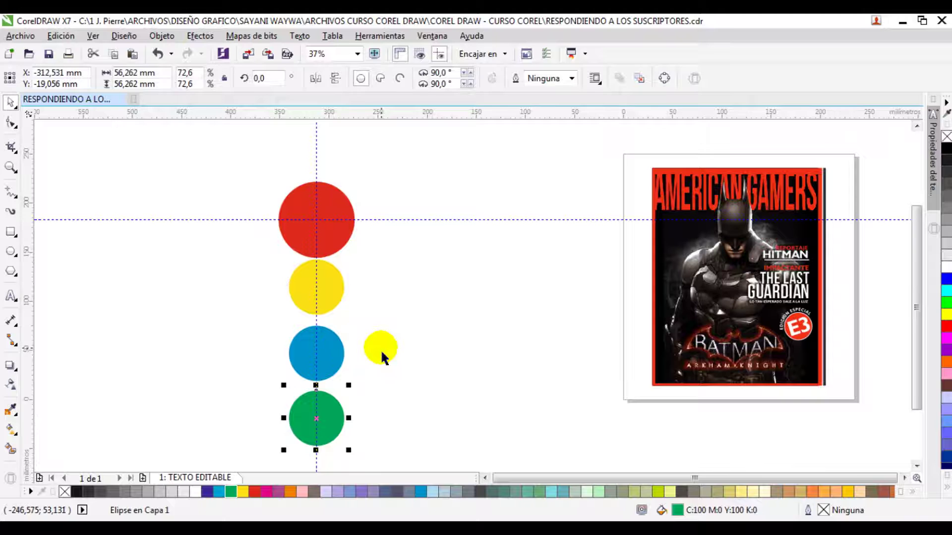
drag(334, 299, 340, 306)
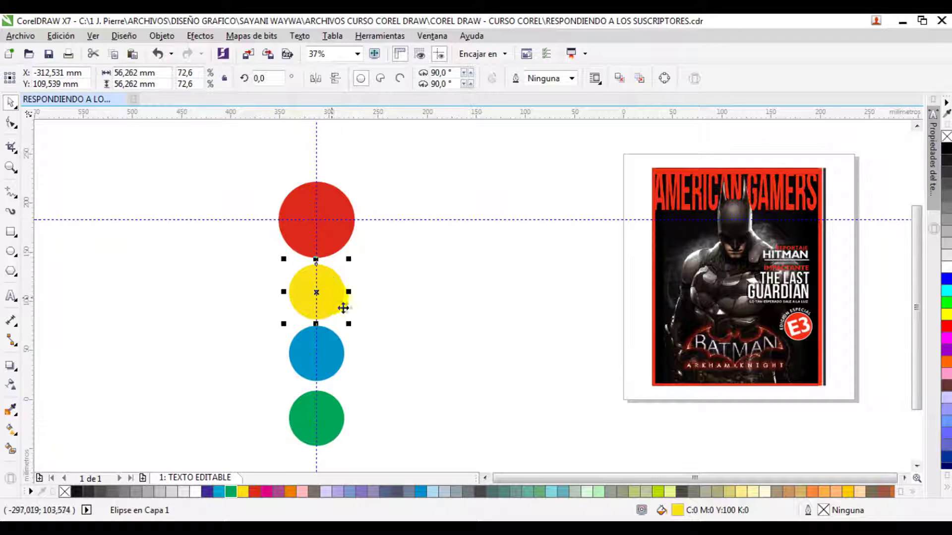
click(387, 308)
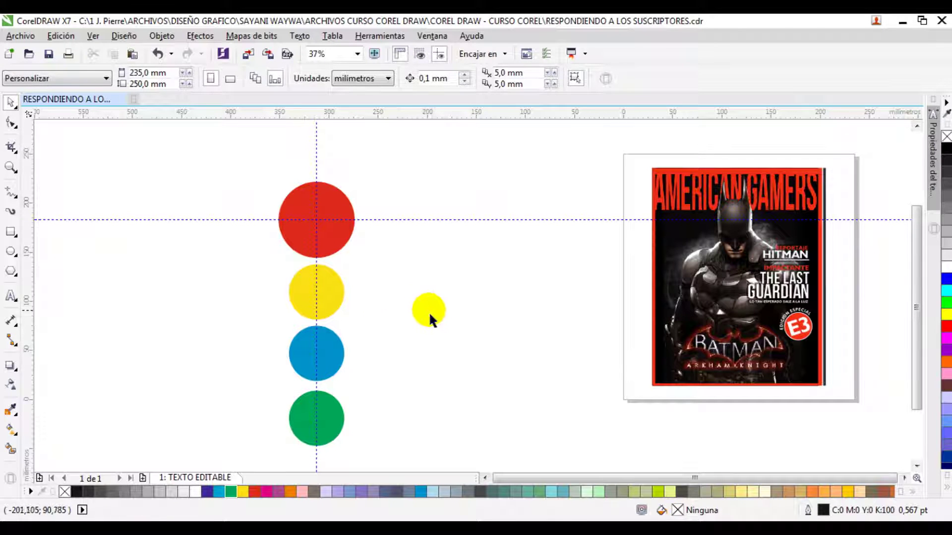
Step: Move the yellow circle left and the blue circle right of the vertical guideline, and select all four circles, red last
click(330, 297)
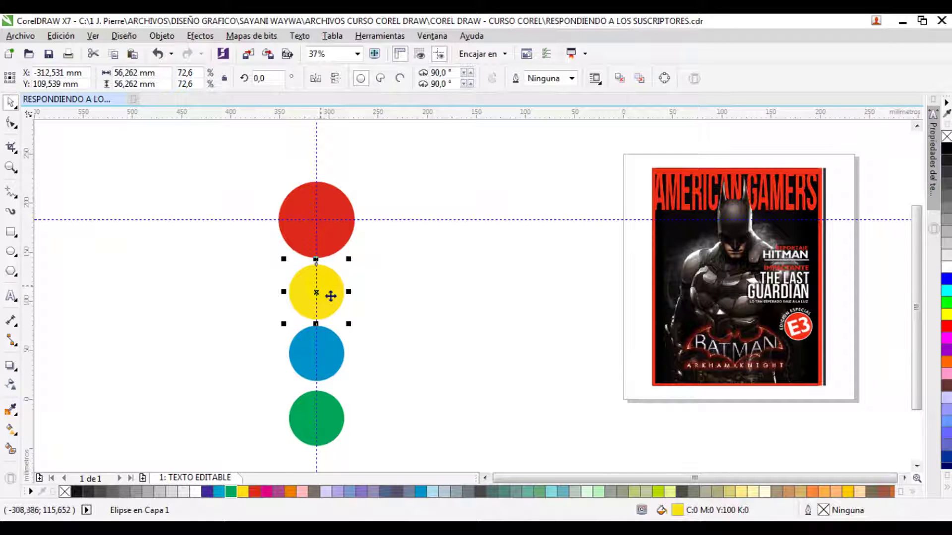
drag(329, 301, 222, 304)
drag(317, 382, 395, 383)
click(329, 424)
shift+click(231, 282)
shift+click(380, 328)
shift+click(330, 249)
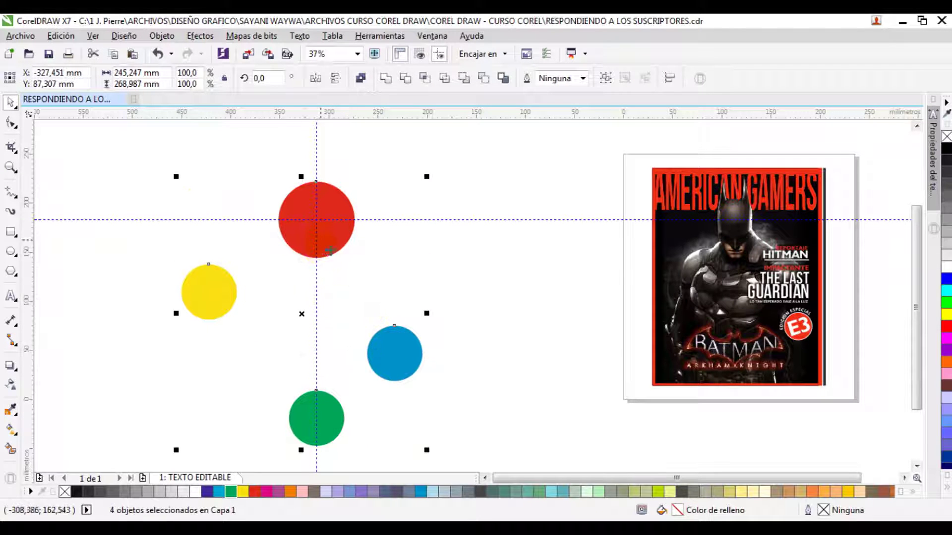
Step: Try the "Alinear centros verticalmente" command twice on the four selected circles, undoing the alignment each time
click(161, 36)
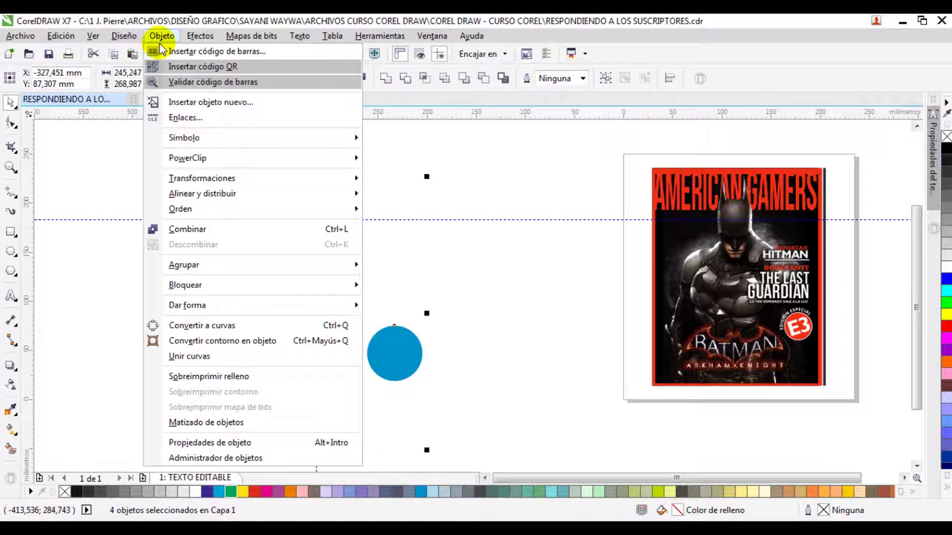
click(124, 37)
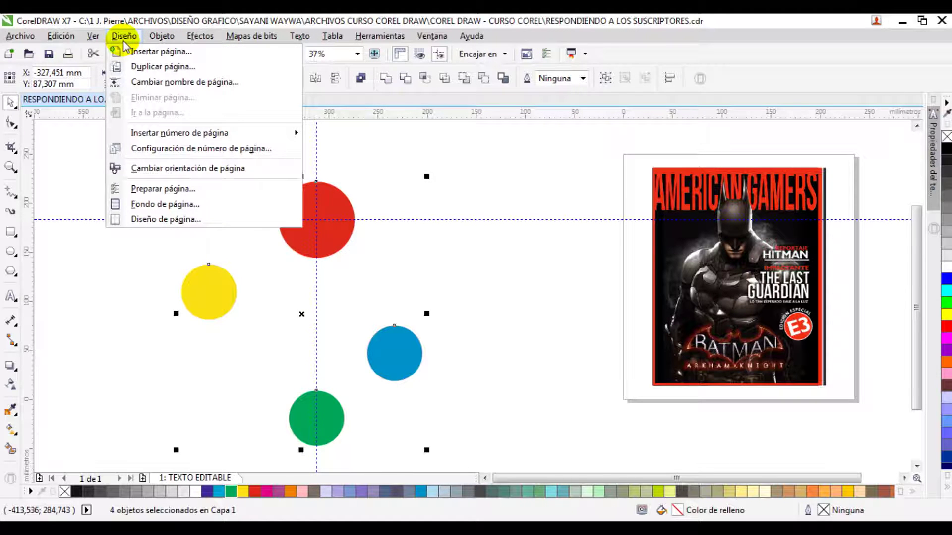
mouse_move(163, 43)
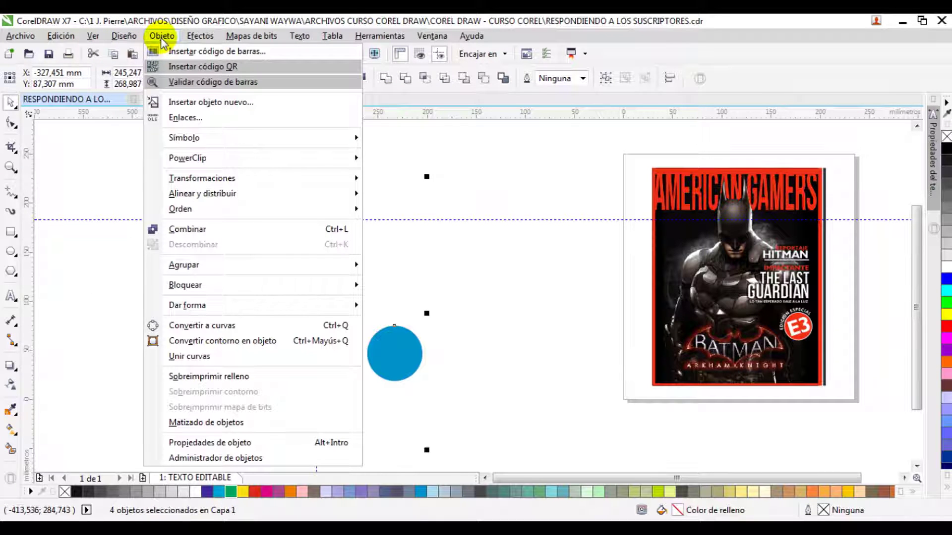
mouse_move(219, 200)
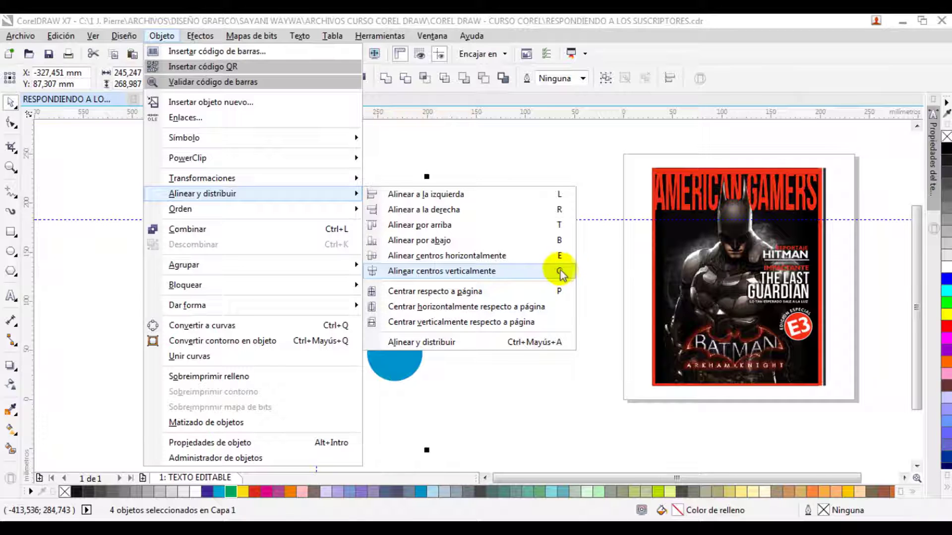
click(534, 272)
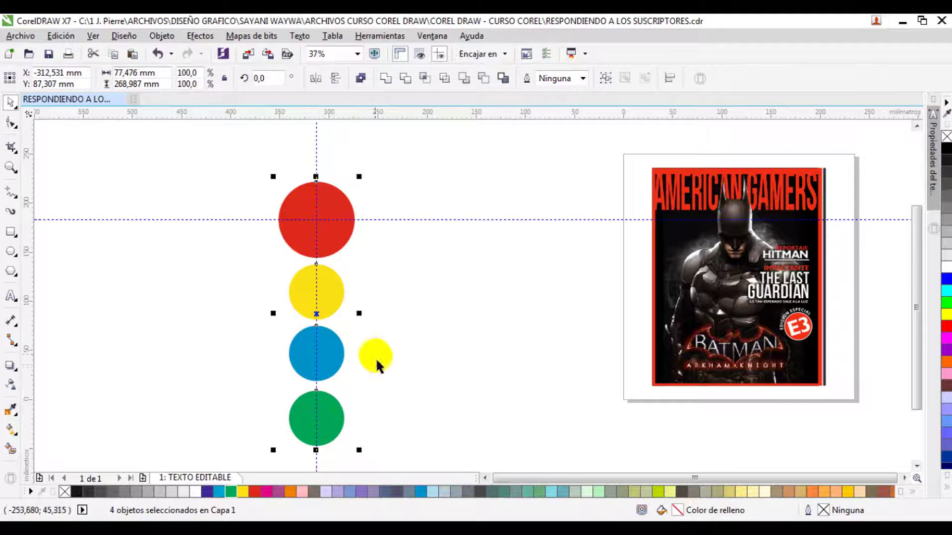
key(ctrl+z)
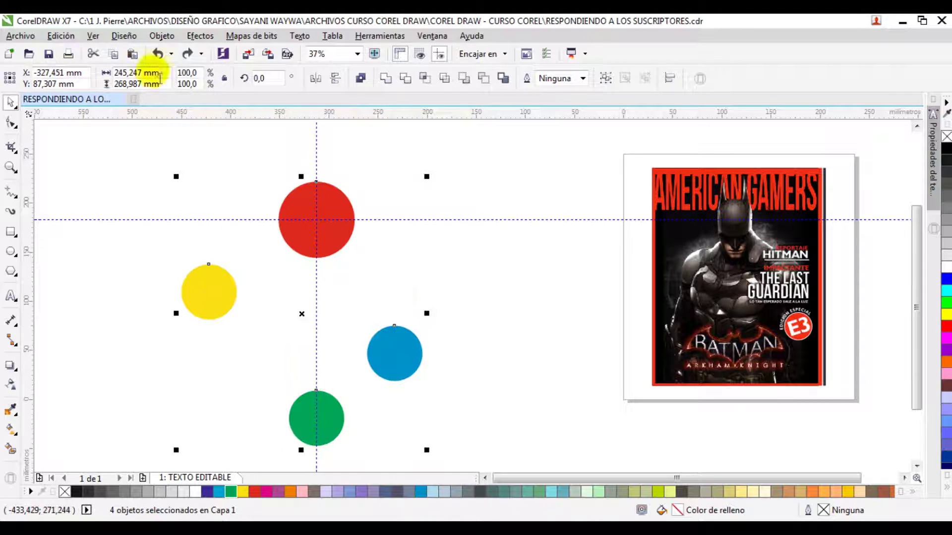
click(161, 35)
mouse_move(218, 192)
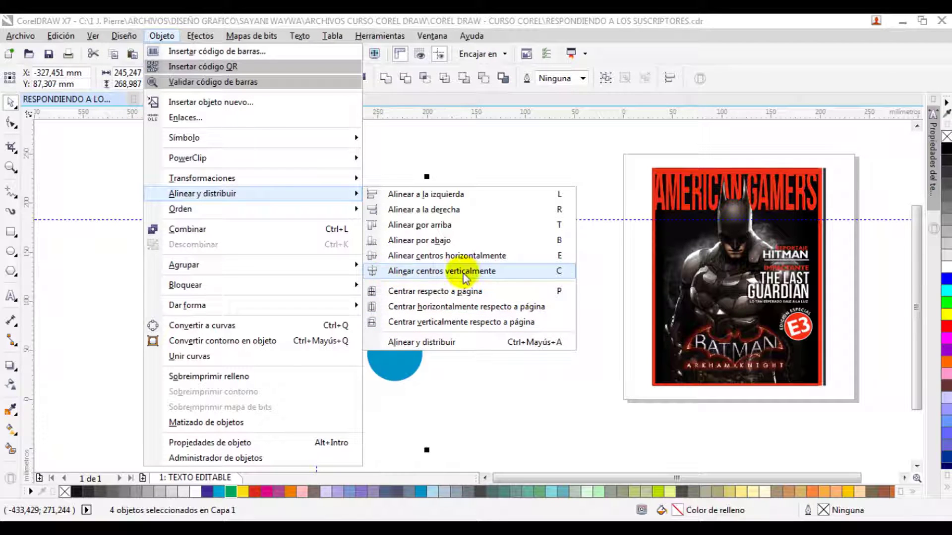
click(564, 272)
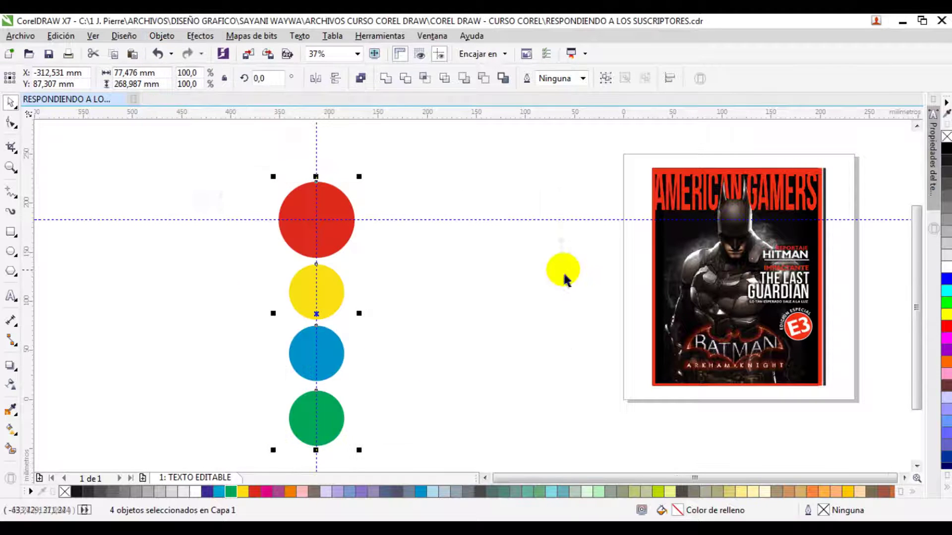
key(ctrl+z)
Step: Move the yellow, blue and green circles right of the red one, staggered around the horizontal guideline, and select all four circles
click(226, 304)
shift+click(384, 377)
shift+click(337, 421)
drag(337, 422, 530, 310)
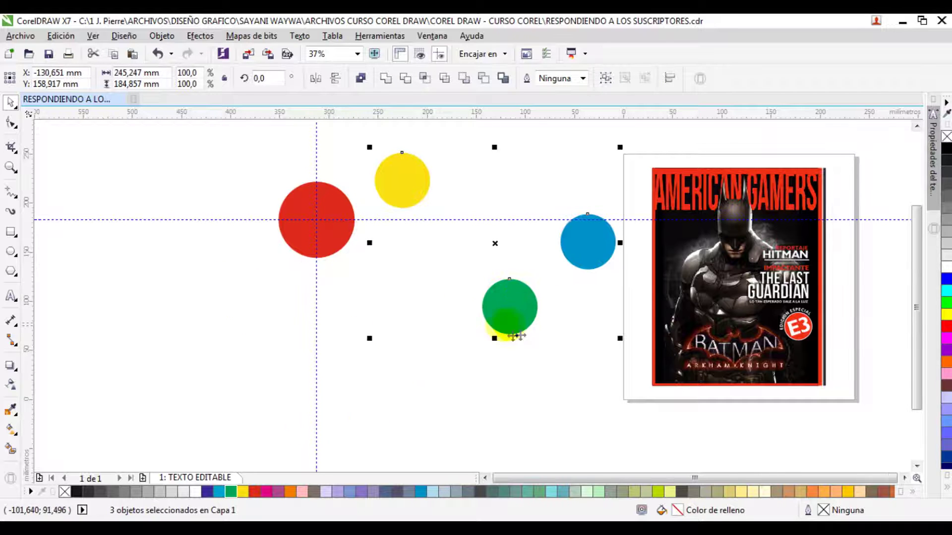
click(405, 191)
drag(405, 191, 431, 195)
click(499, 313)
shift+click(563, 248)
drag(563, 247, 556, 206)
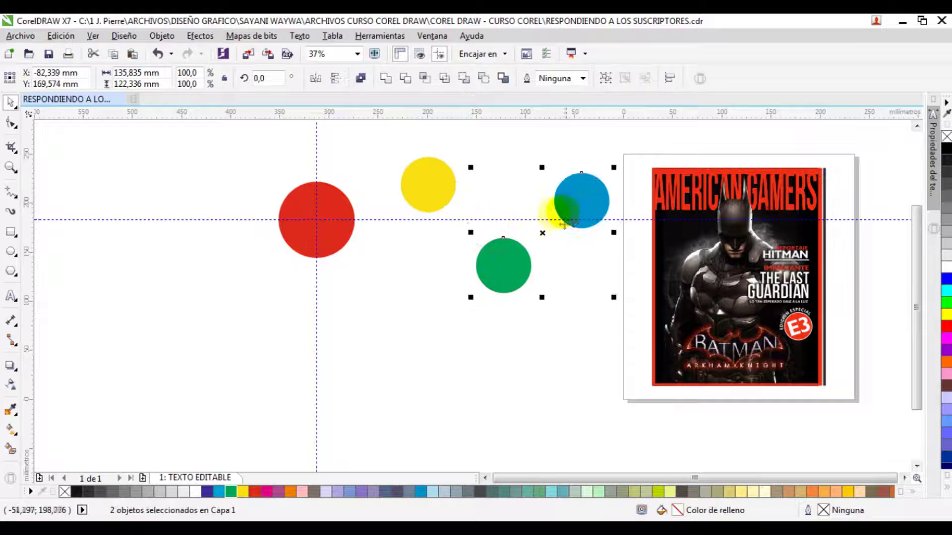
shift+click(419, 186)
Step: Try aligning the four circles' centres horizontally and shifting the three smaller ones slightly left, and undo both changes
click(162, 35)
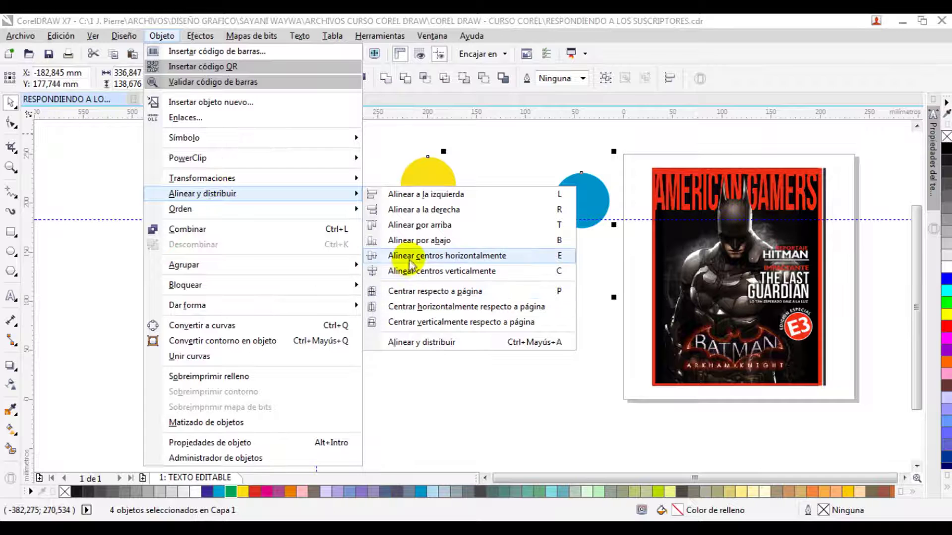
click(559, 255)
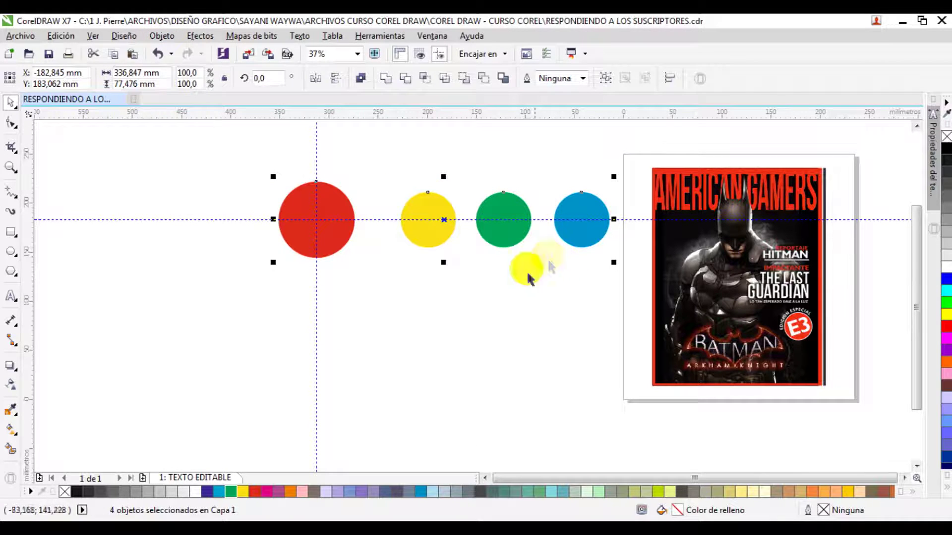
click(503, 271)
drag(516, 245, 614, 277)
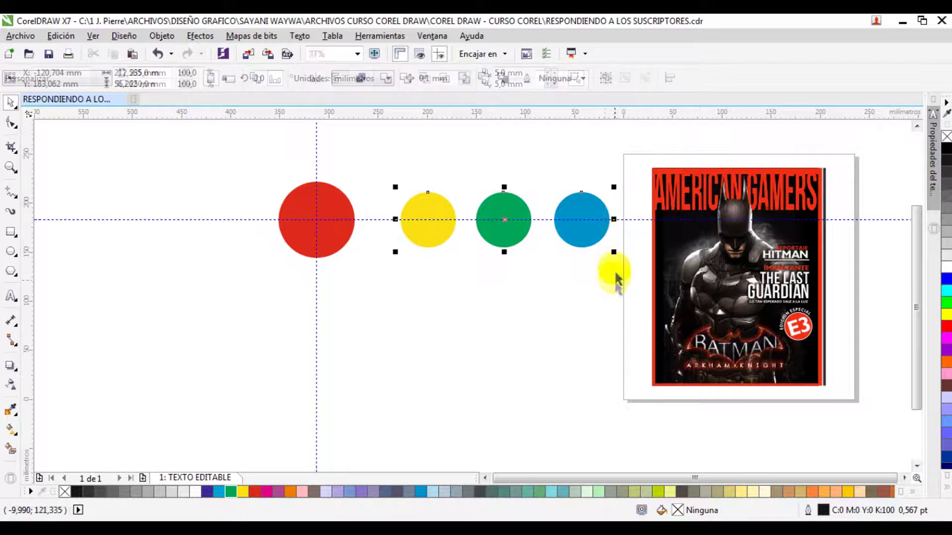
drag(565, 218, 523, 241)
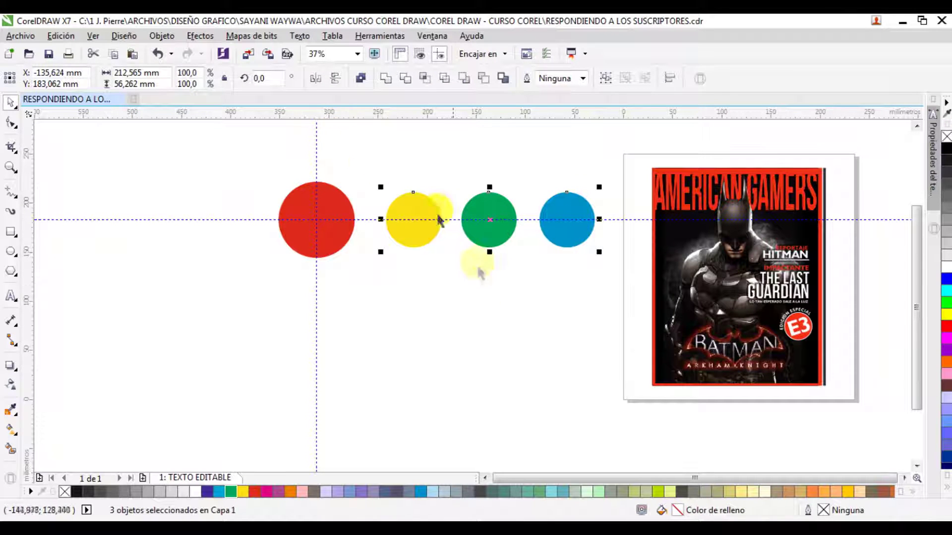
key(ctrl+z)
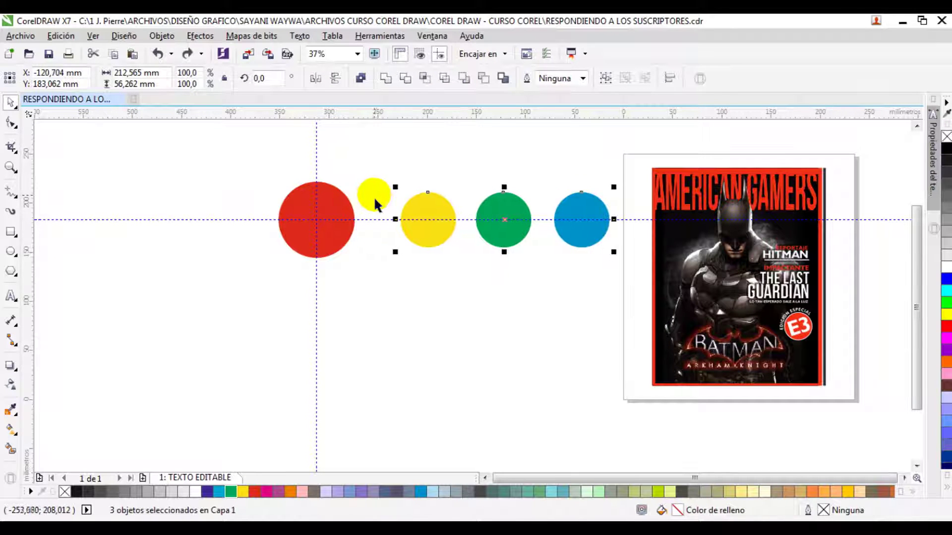
key(ctrl+z)
Step: Try aligning the four selected circles to the red circle's left edge, and undo the alignment
click(162, 36)
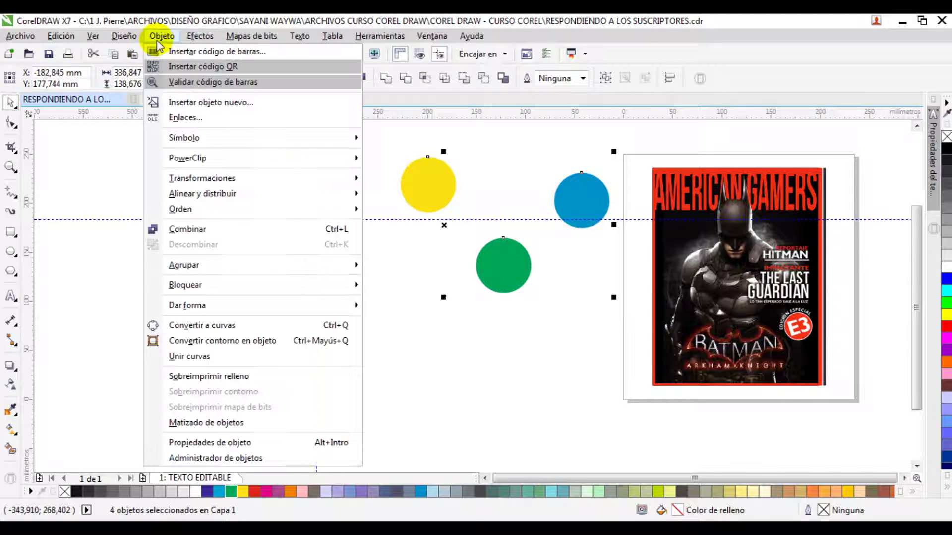
mouse_move(220, 193)
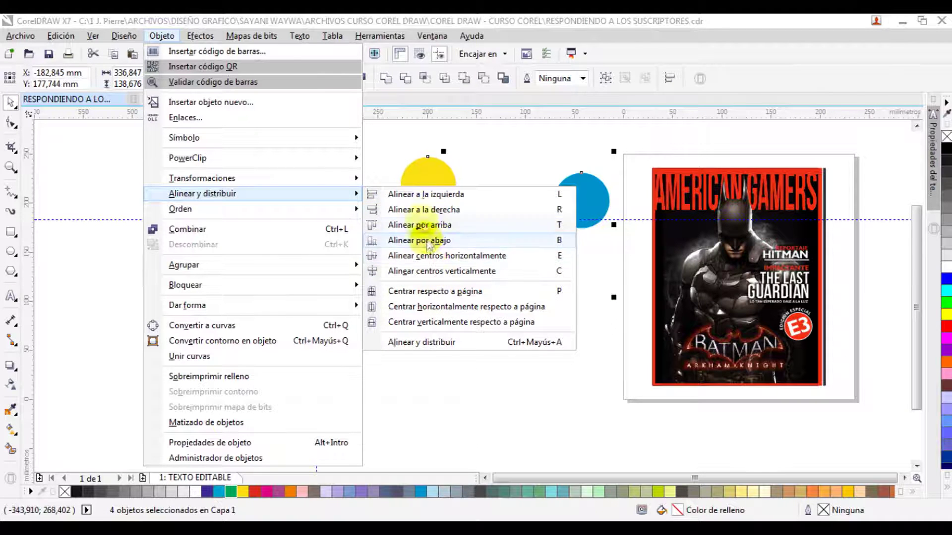
click(427, 194)
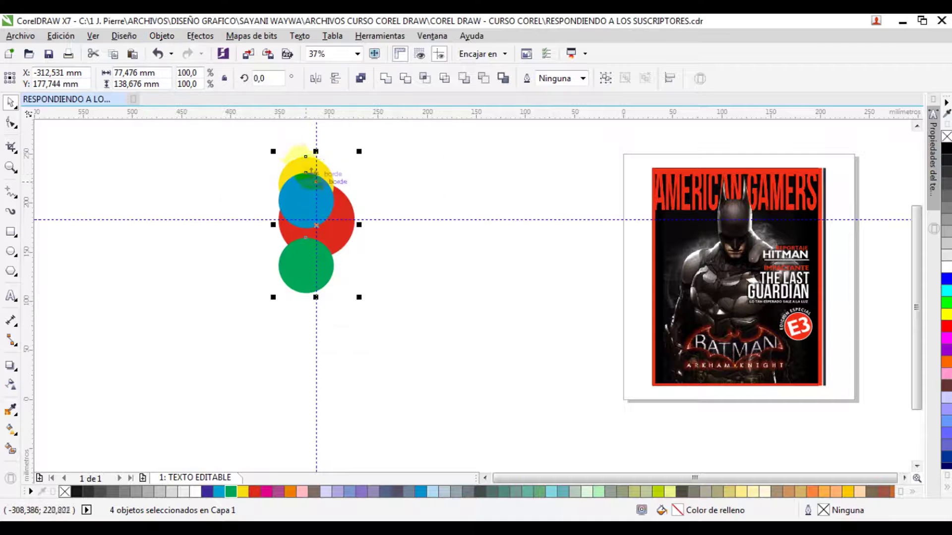
click(158, 54)
Step: Try aligning the four selected circles to the red circle's right edge, and undo the alignment
click(162, 36)
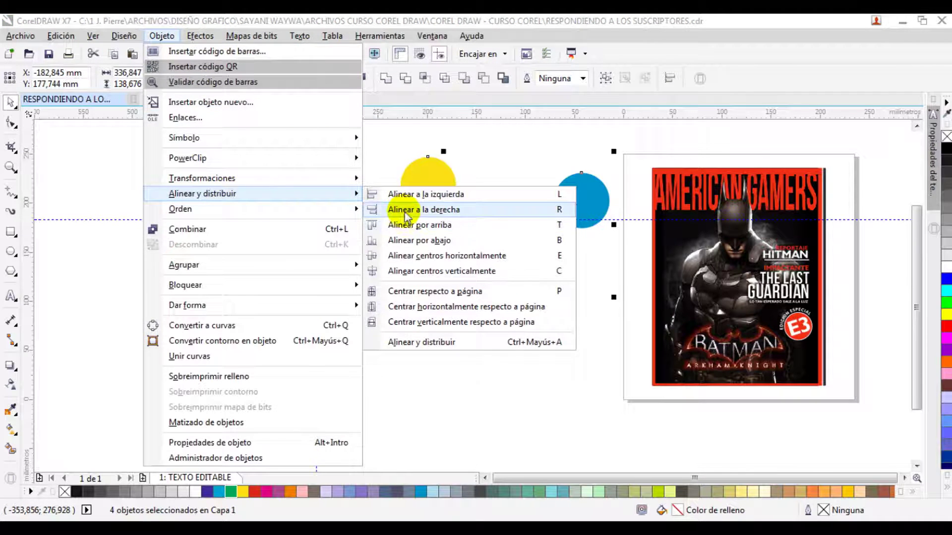
click(404, 212)
key(ctrl+z)
Step: Align the four selected circles to the red circle's bottom edge
click(200, 36)
mouse_move(163, 35)
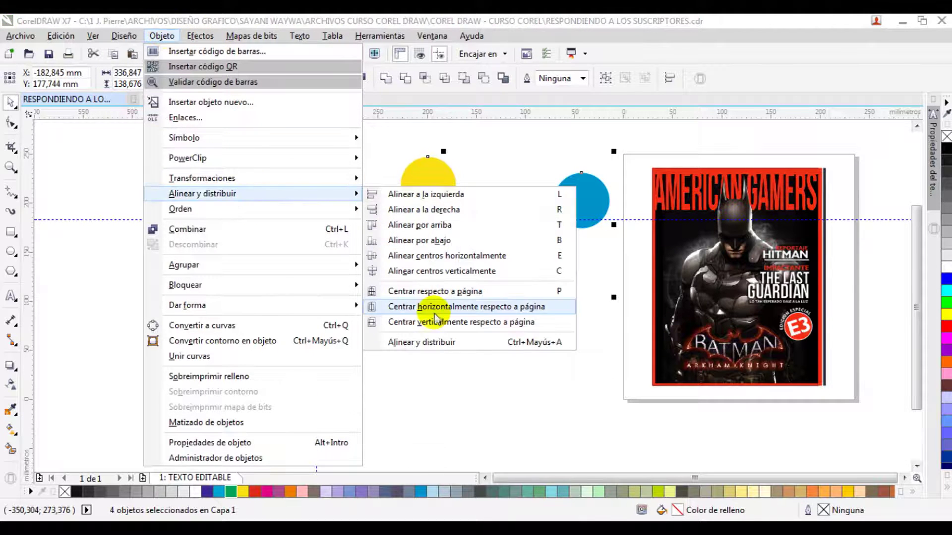
click(436, 242)
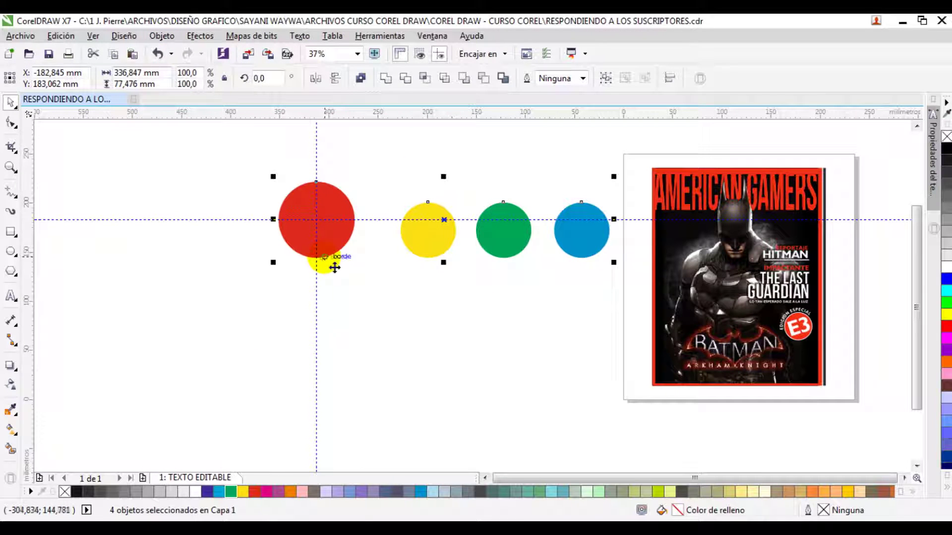
Step: Align the four selected circles to the red circle's top edge
click(203, 40)
mouse_move(162, 36)
mouse_move(258, 196)
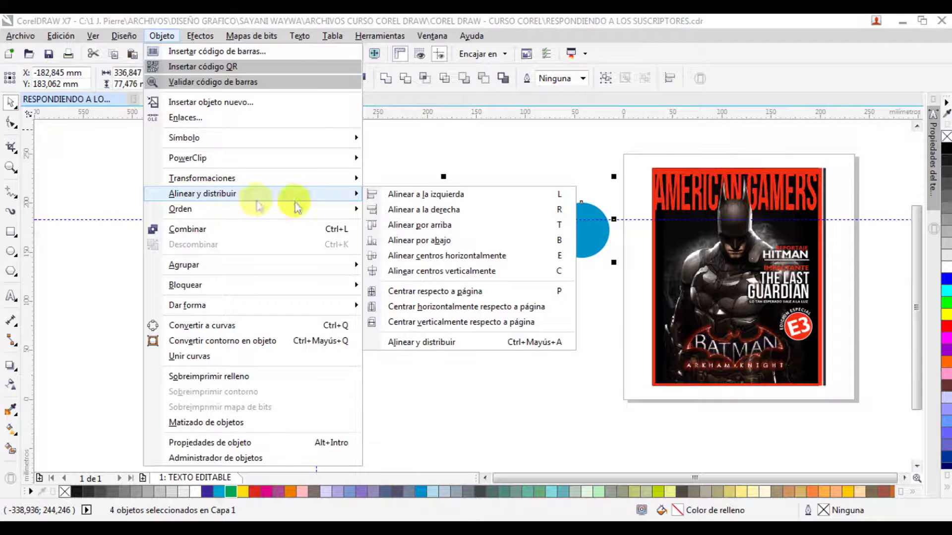
click(425, 225)
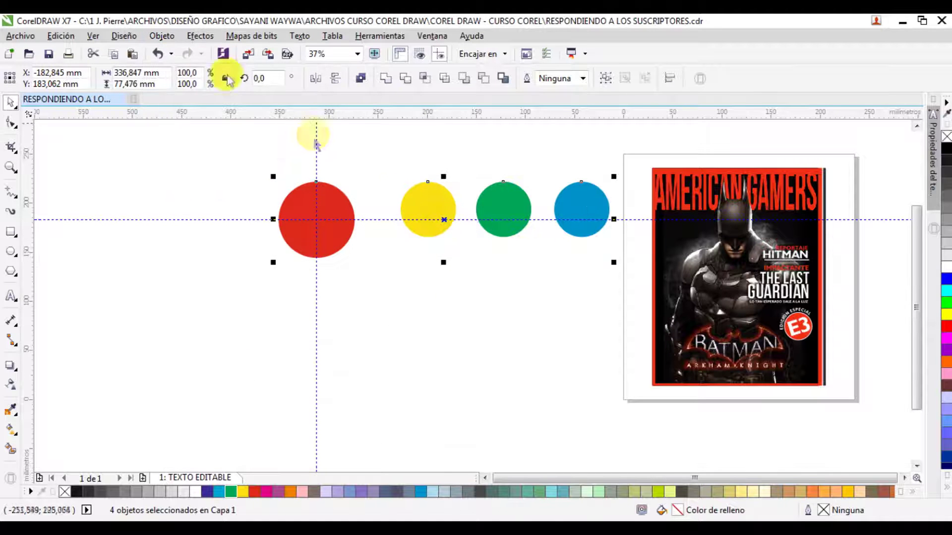
click(162, 35)
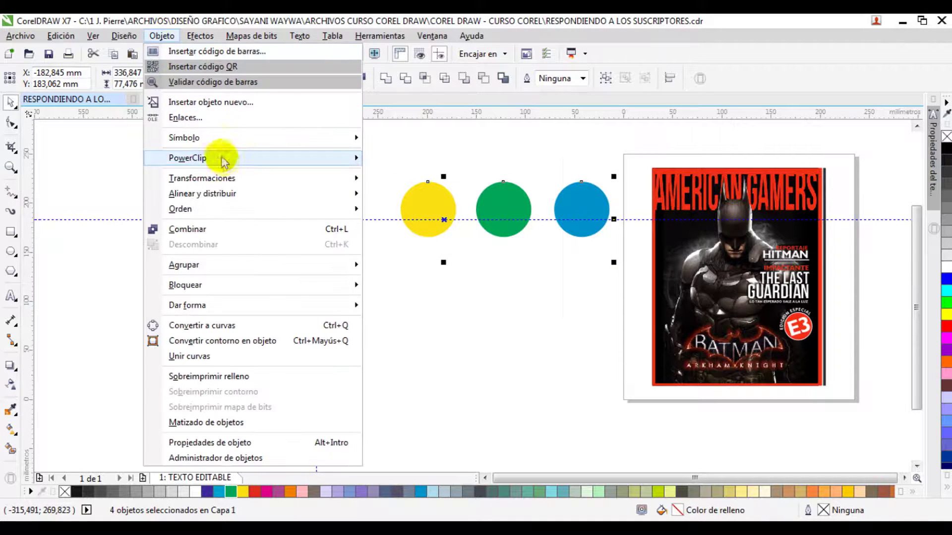
mouse_move(214, 193)
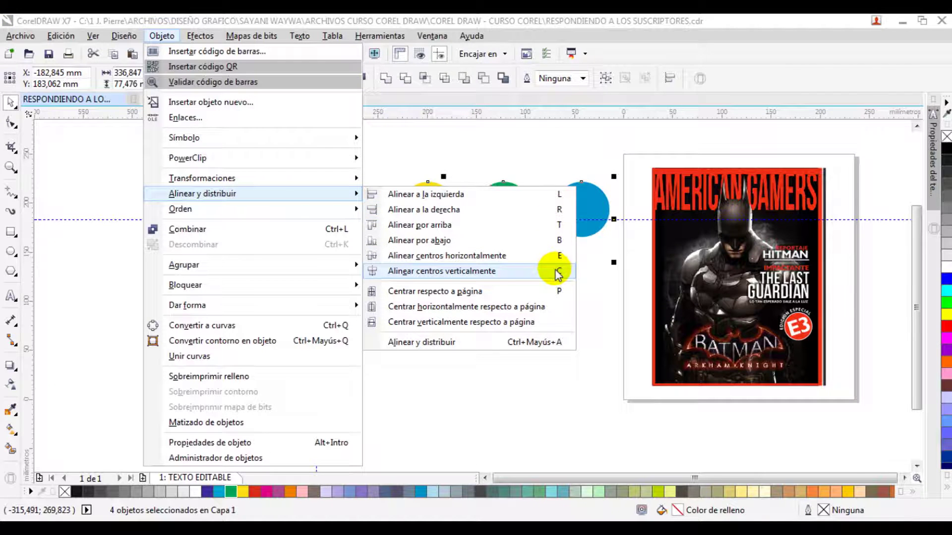
click(599, 313)
click(602, 311)
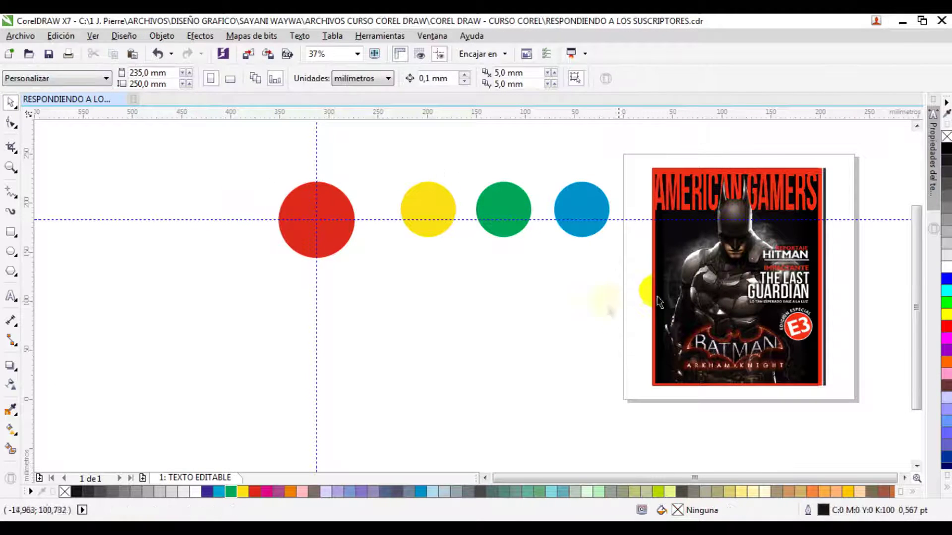
Step: Try centring a copy of the red circle on the page, and delete the copy
click(335, 250)
click(424, 213)
drag(337, 211, 402, 304)
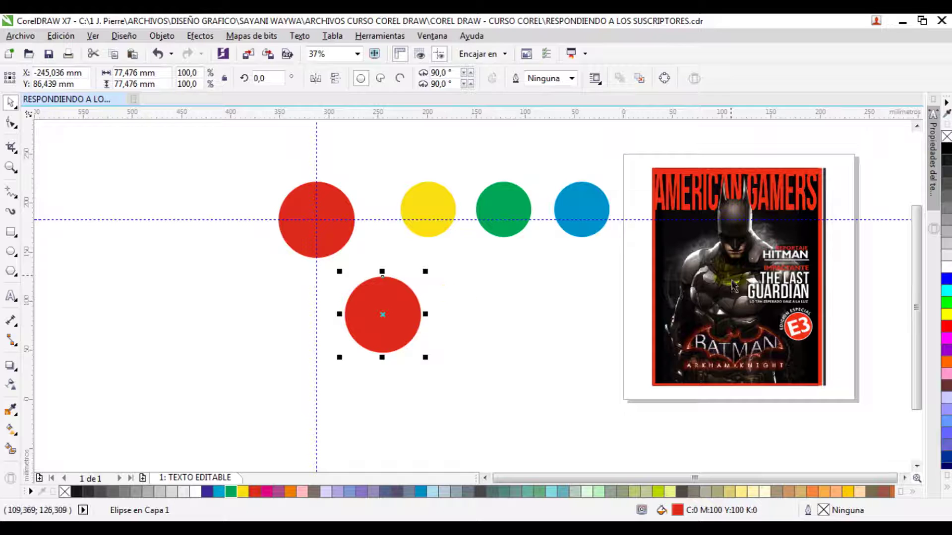
key(p)
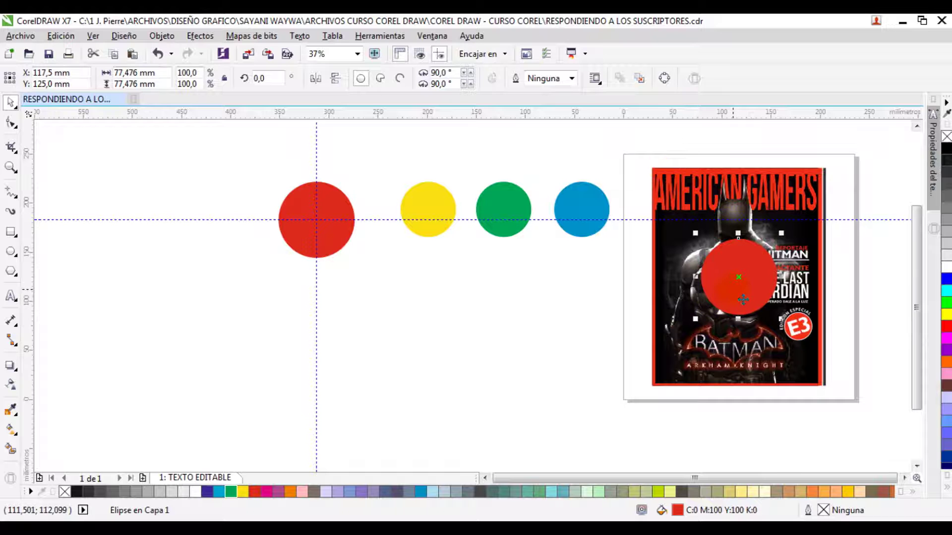
drag(748, 301, 513, 353)
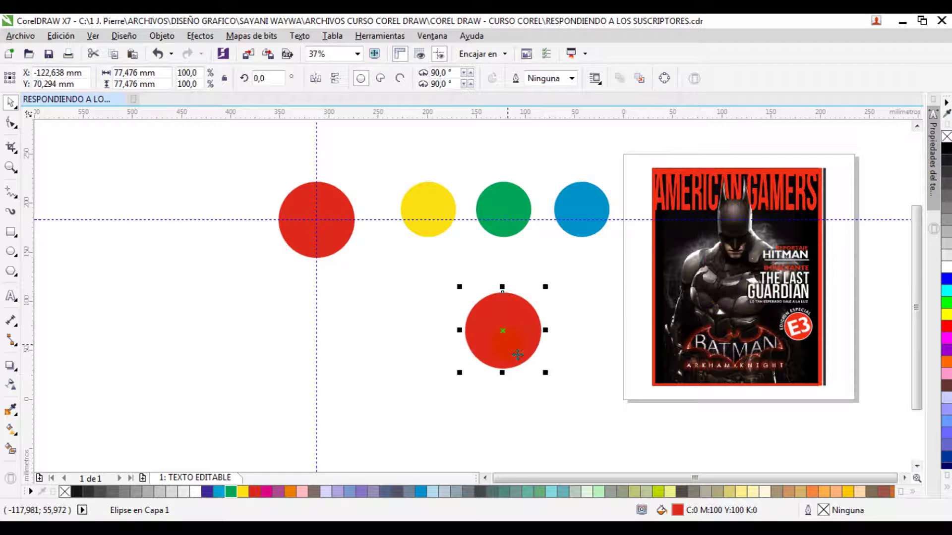
key(Delete)
Step: Move the yellow, green and blue circles together closer to the red circle, roughly centred on the horizontal guideline
drag(623, 283, 624, 283)
click(580, 208)
shift+click(424, 198)
shift+click(495, 207)
drag(595, 203, 560, 215)
click(553, 183)
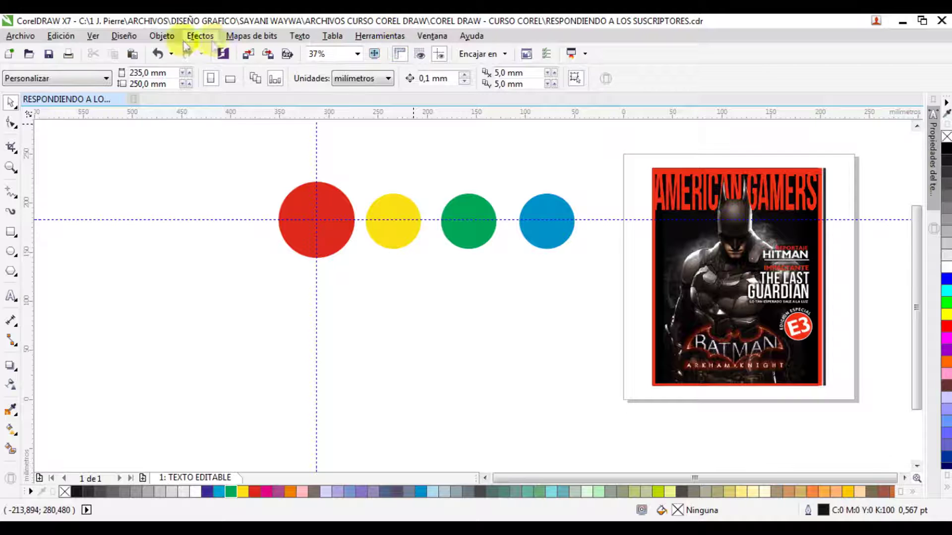
Step: Select all four circles and open the full Align and Distribute settings
drag(206, 159, 603, 287)
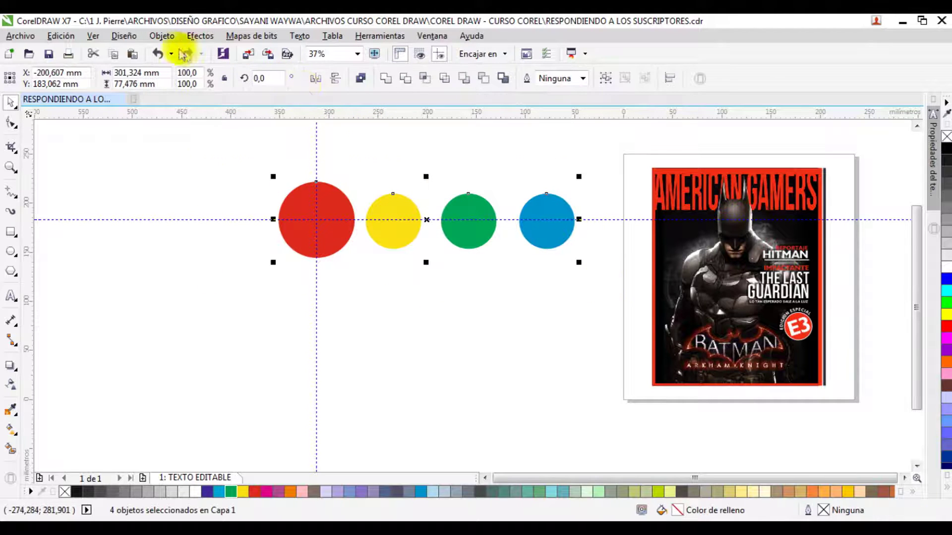
click(165, 37)
mouse_move(227, 195)
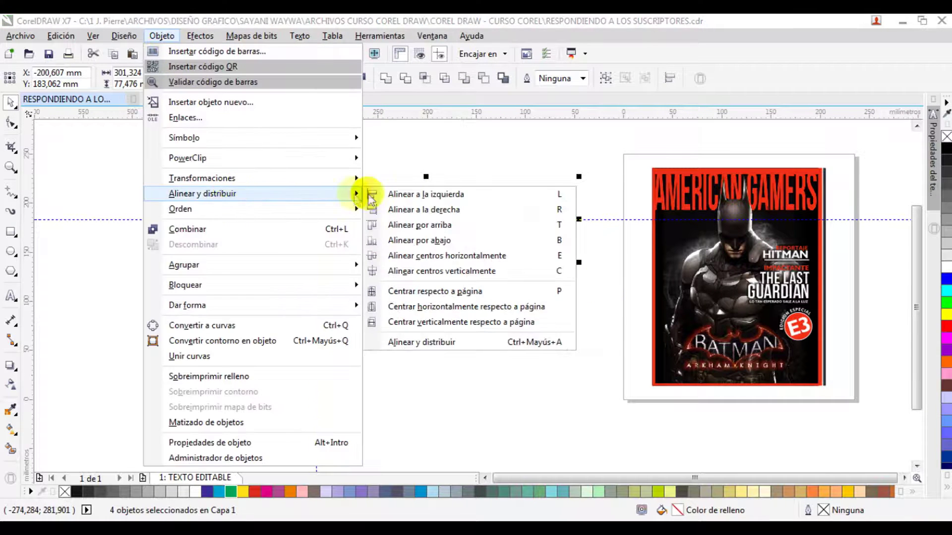
click(544, 344)
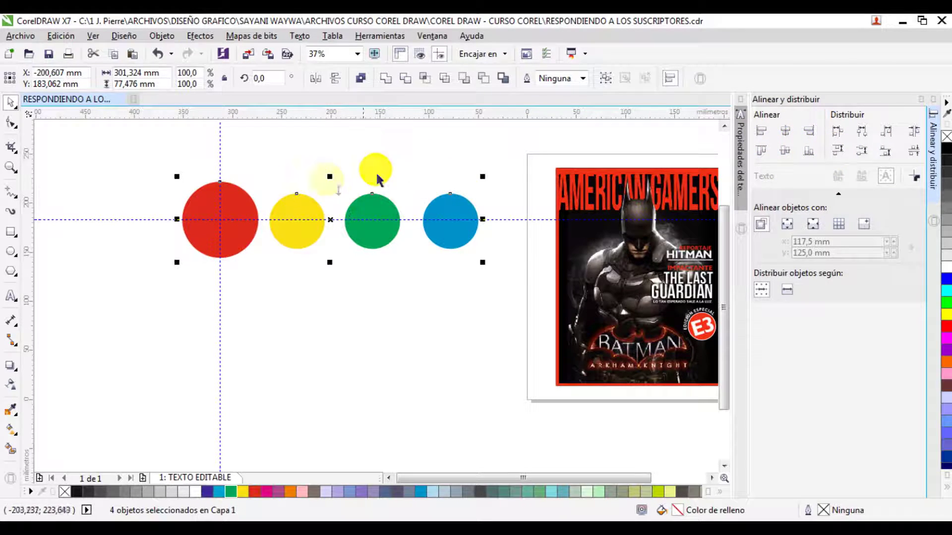
Step: Offset the green circle slightly upwards and the blue and yellow circles slightly downwards from the row
click(377, 179)
drag(374, 208, 370, 188)
drag(450, 215, 445, 236)
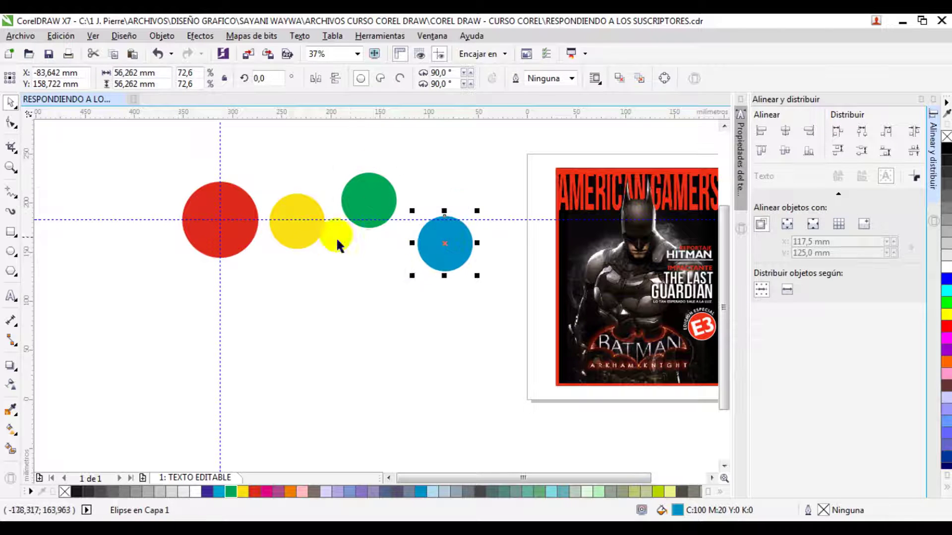
drag(314, 245, 313, 259)
Step: Try the top, centre, left, right and bottom alignments on all four circles
drag(135, 147, 519, 292)
click(785, 150)
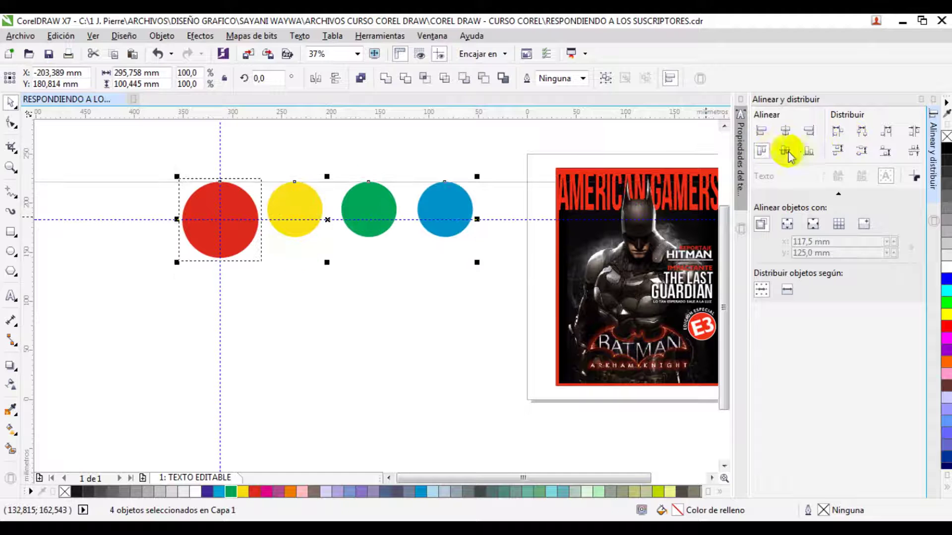
click(785, 130)
click(761, 131)
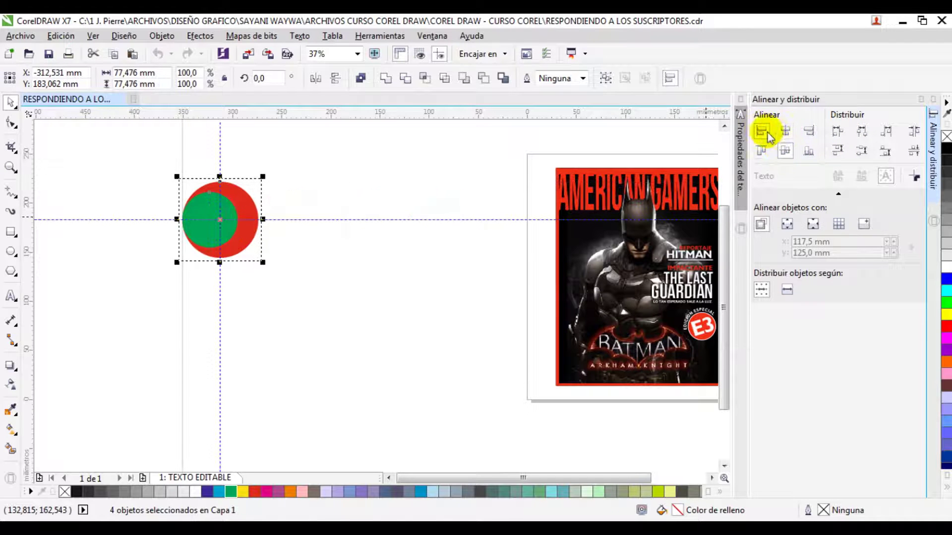
click(809, 130)
click(809, 150)
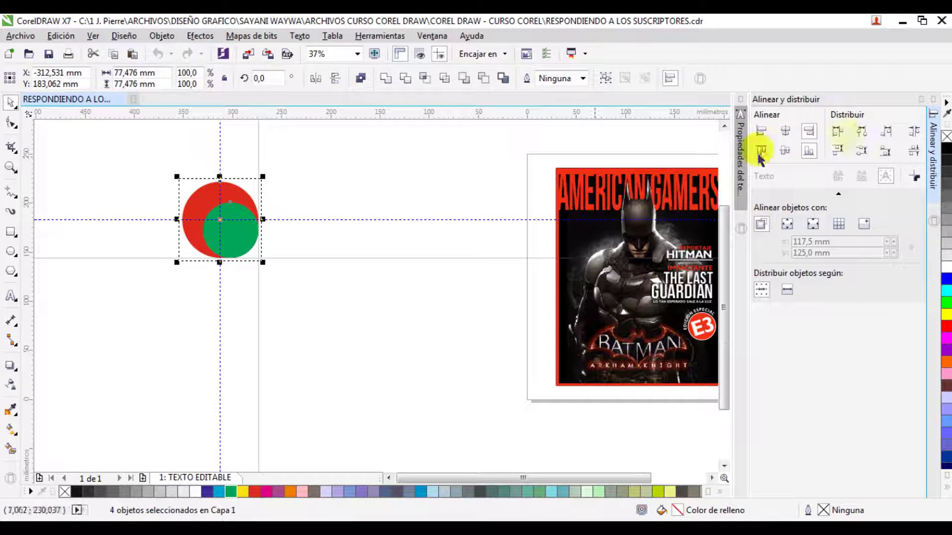
Step: Try distributing the four circles horizontally by their centres and right edges, and undo back to the uneven arrangement
click(862, 132)
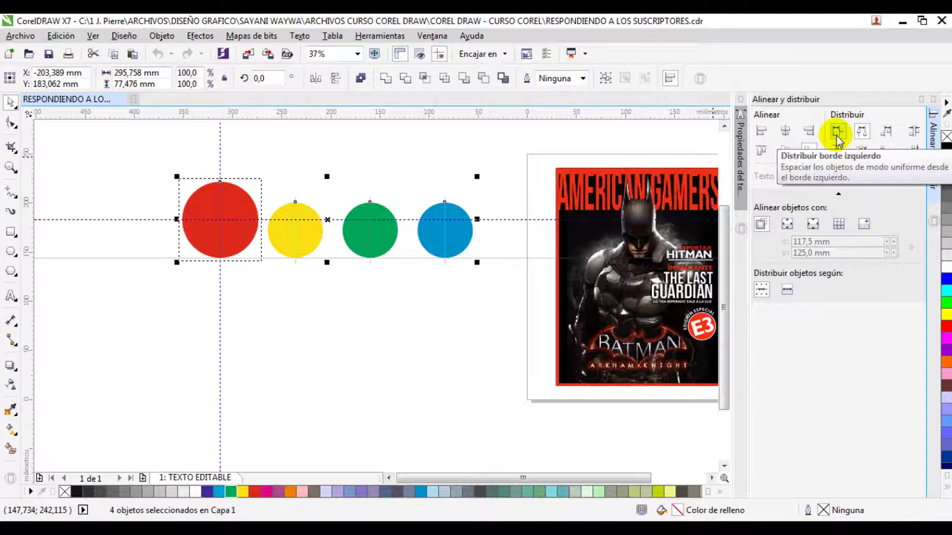
click(886, 132)
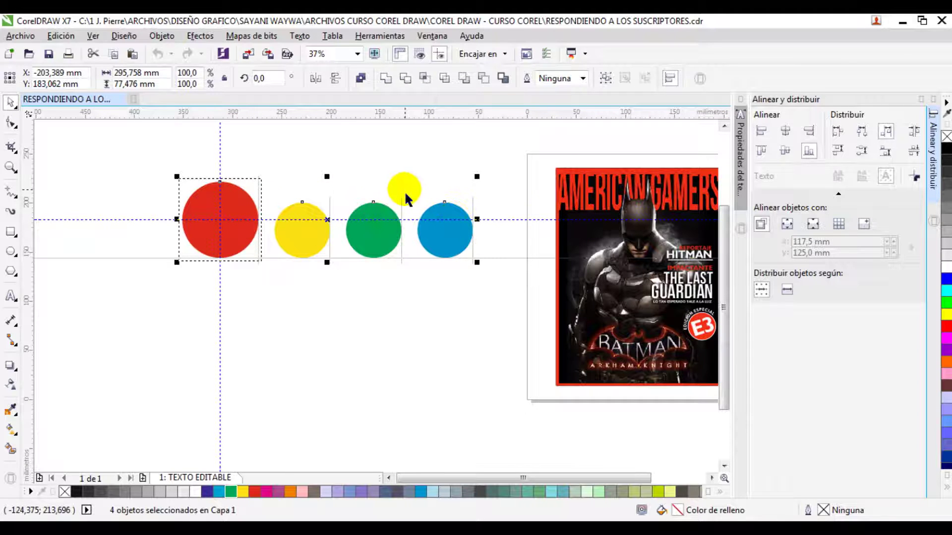
key(ctrl+z)
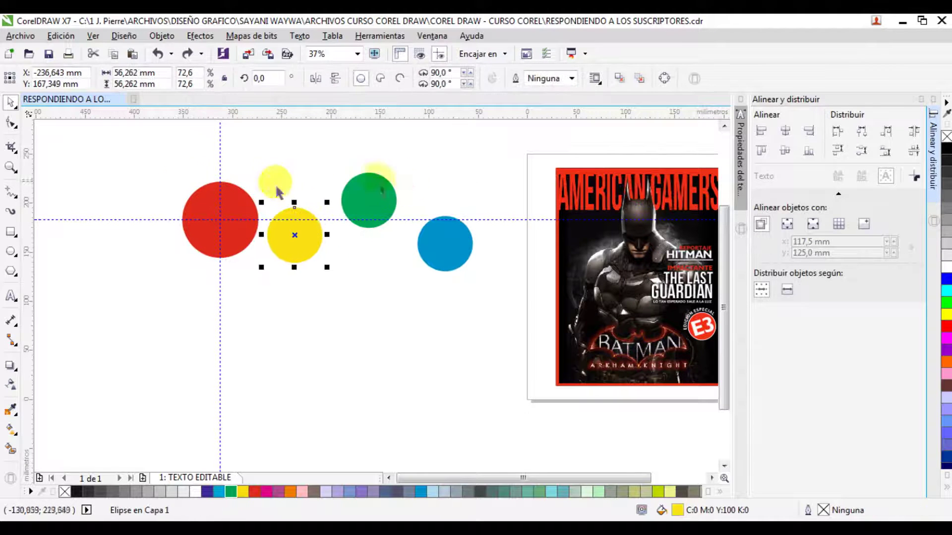
Step: Distribute all four circles horizontally by their centres and by their right edges, and align their centres vertically
drag(171, 161, 474, 287)
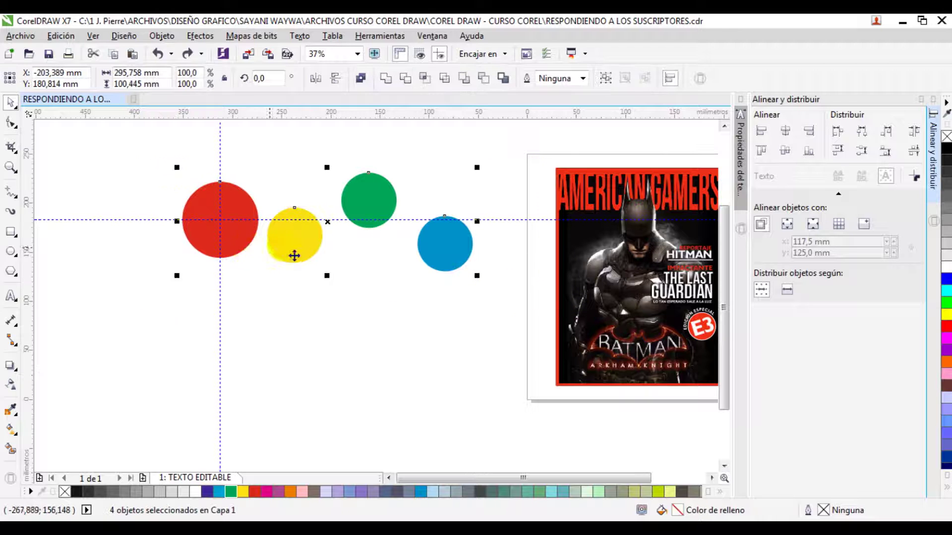
click(862, 132)
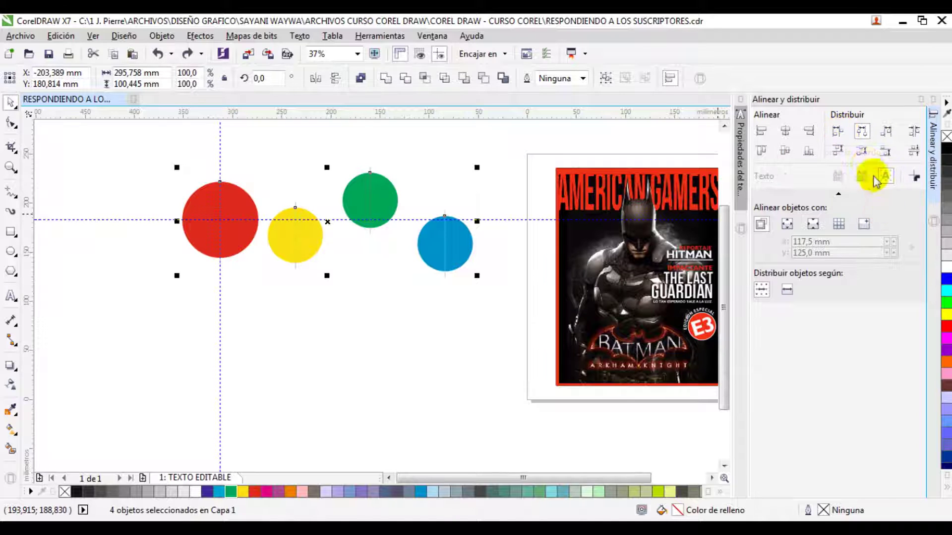
click(885, 132)
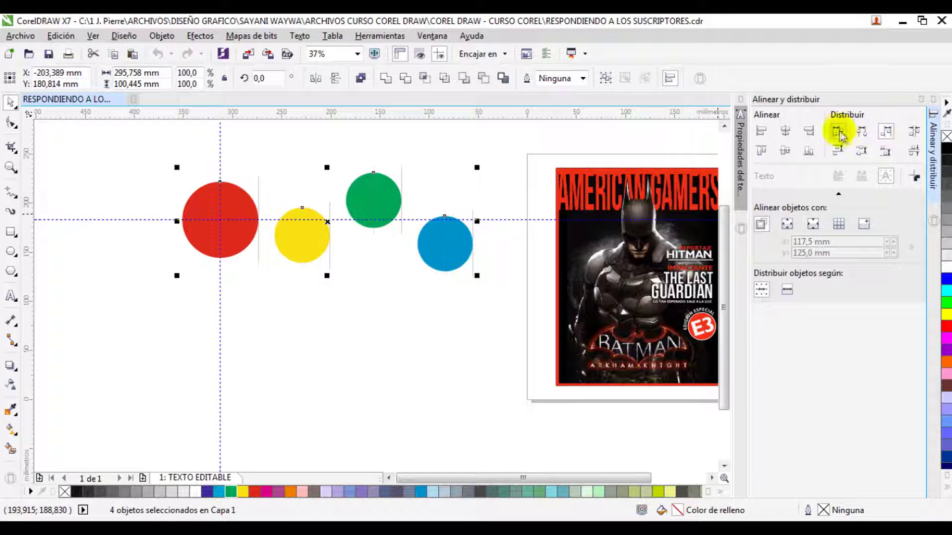
click(789, 153)
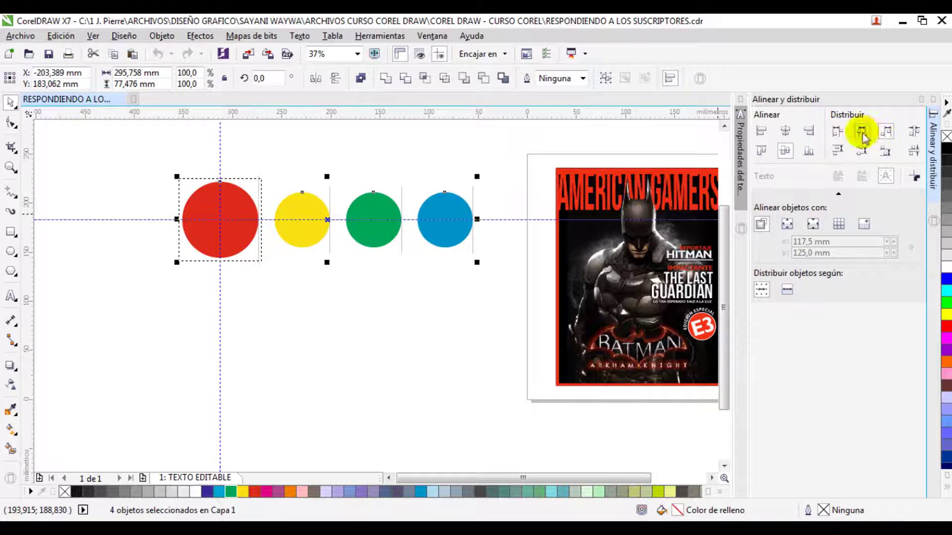
Step: Reselect the four circles and distribute them horizontally, first by their centres and finally with equal spacing between them
drag(374, 193, 378, 212)
shift+click(460, 217)
shift+click(327, 216)
shift+click(252, 198)
click(862, 132)
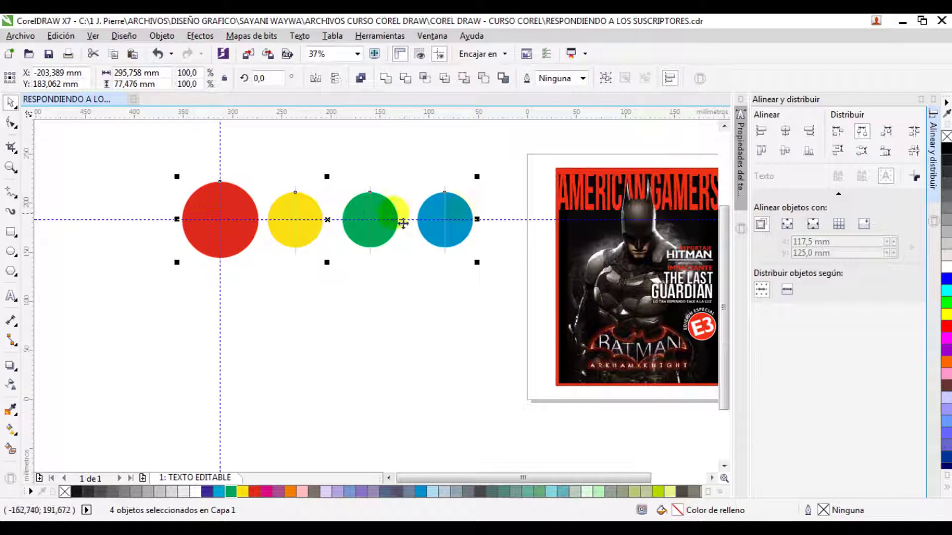
click(914, 131)
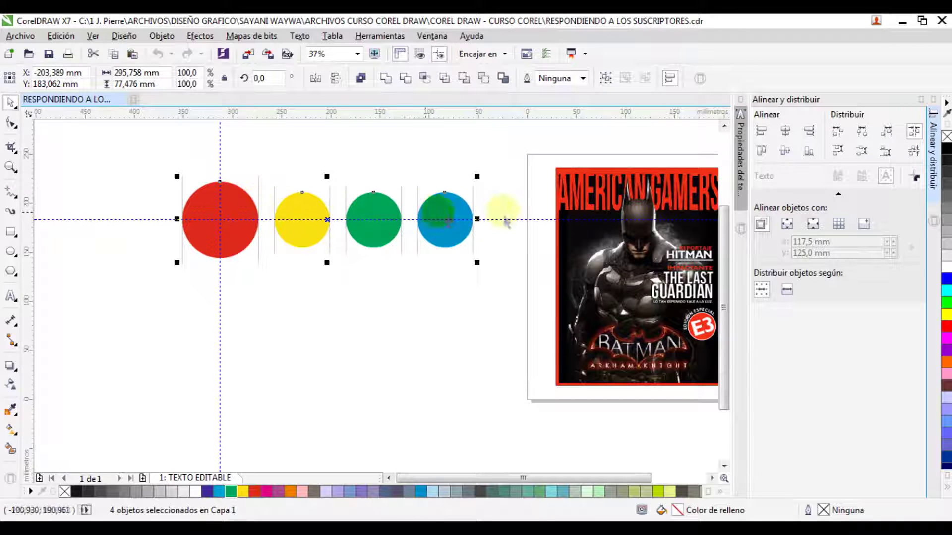
click(915, 132)
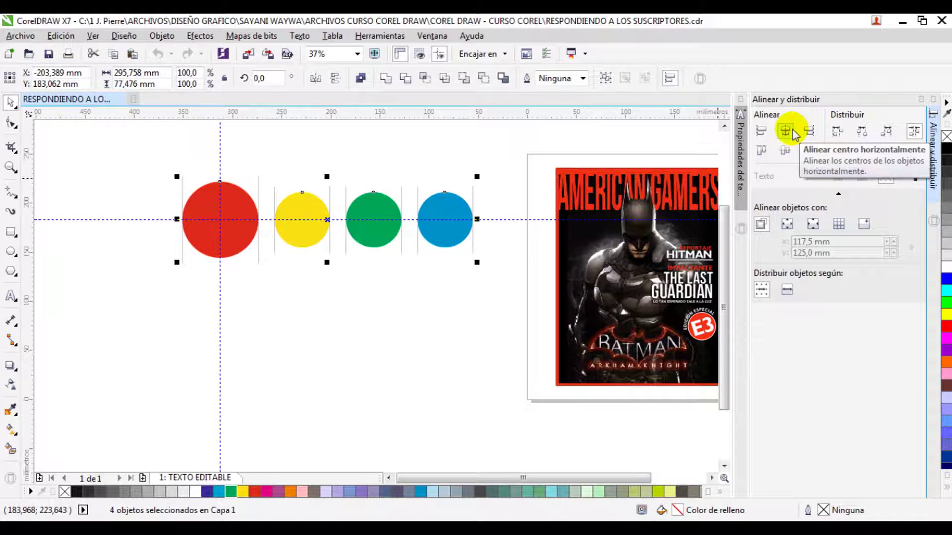
Step: Close the Align and Distribute settings and delete the four circles
click(922, 100)
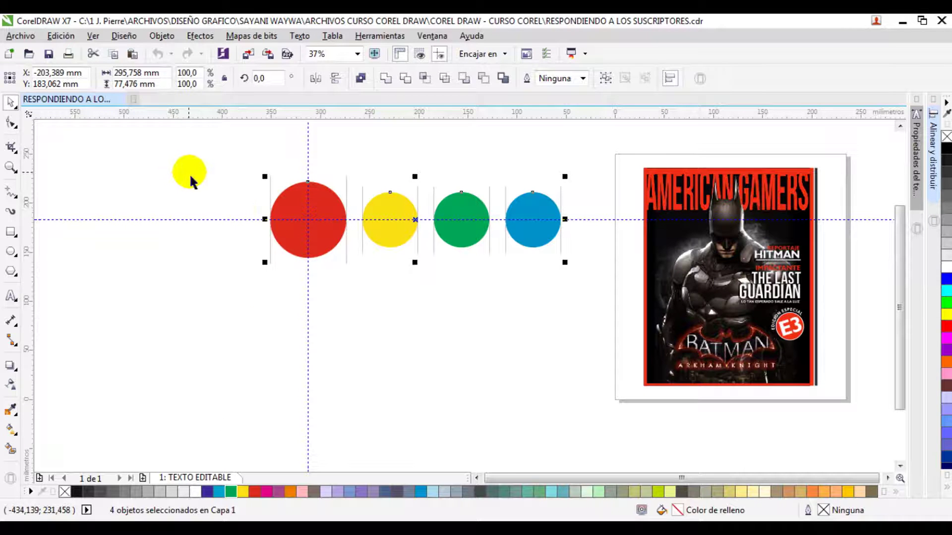
key(c)
drag(218, 161, 568, 271)
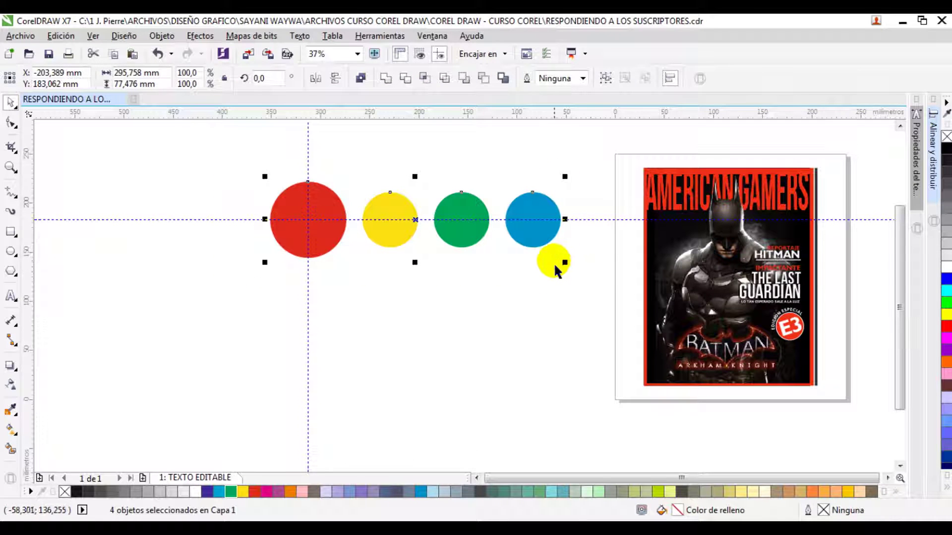
key(Delete)
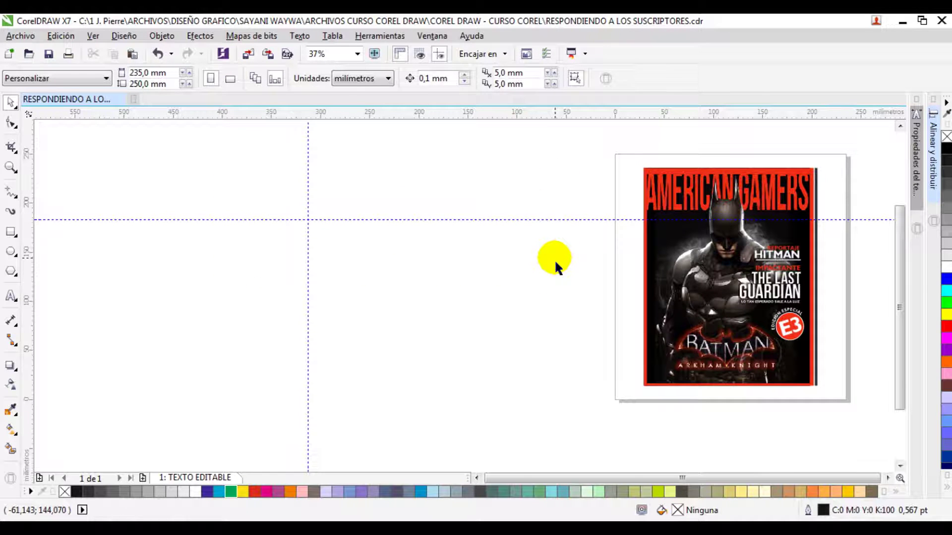
Step: Draw a circle about 96 mm in diameter beside the magazine page
key(F4)
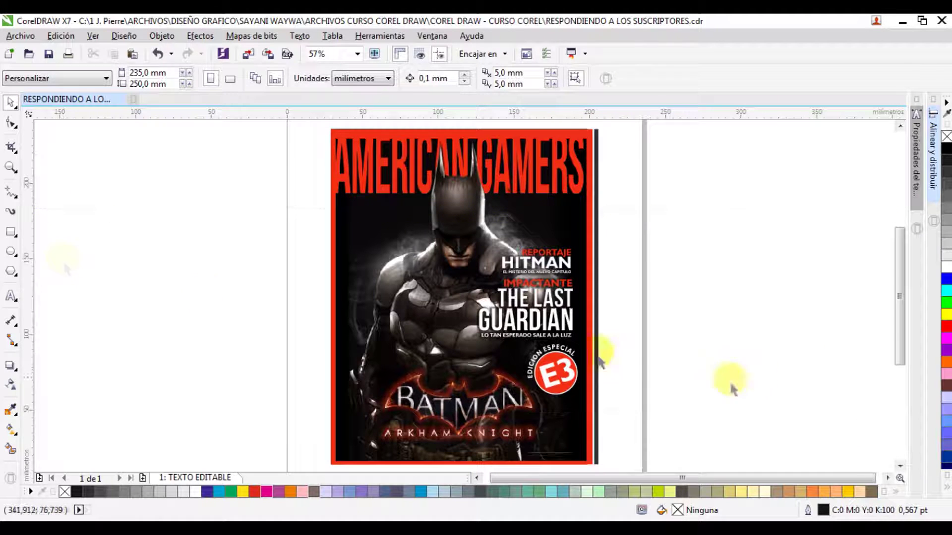
click(11, 251)
drag(123, 224, 225, 369)
key(space)
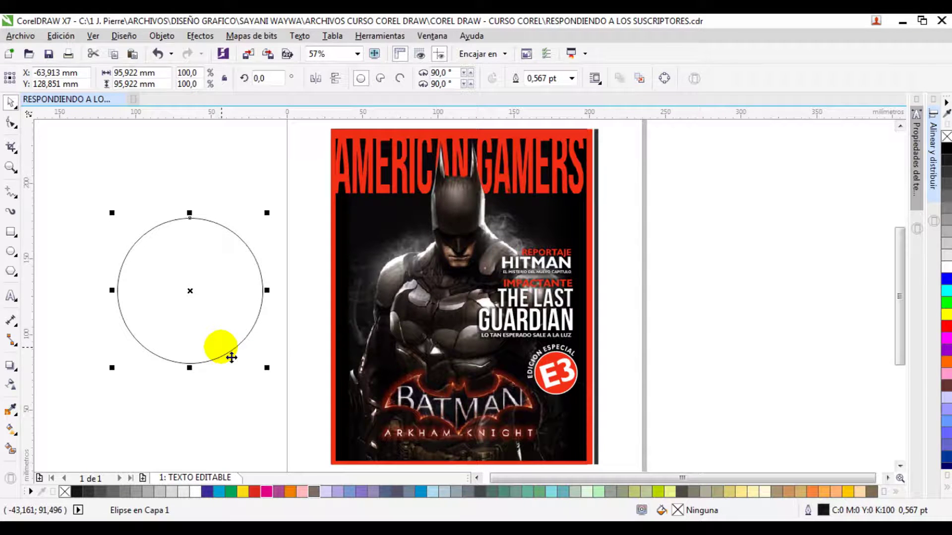
key(shift+F11)
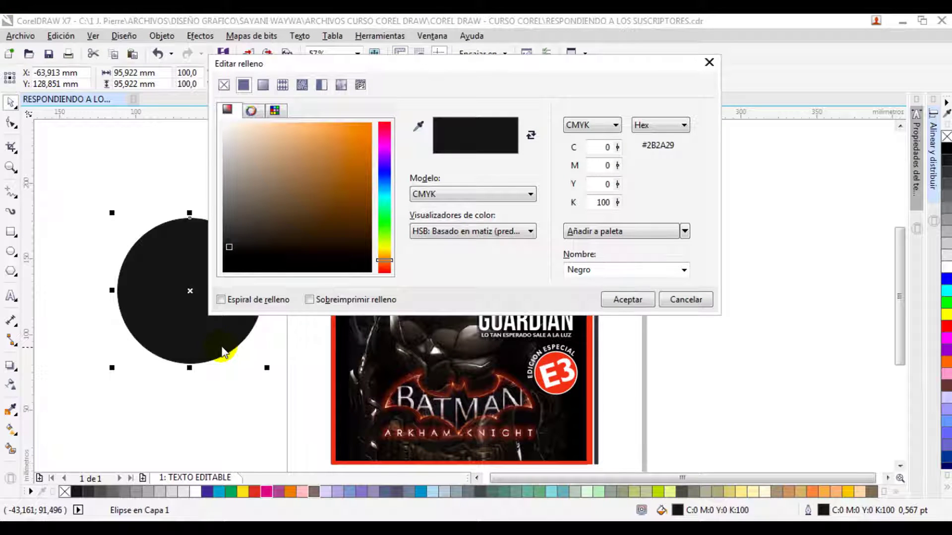
click(691, 300)
click(195, 319)
Step: Give the circle a fountain fill and add two intermediate colour stops to its gradient
key(F11)
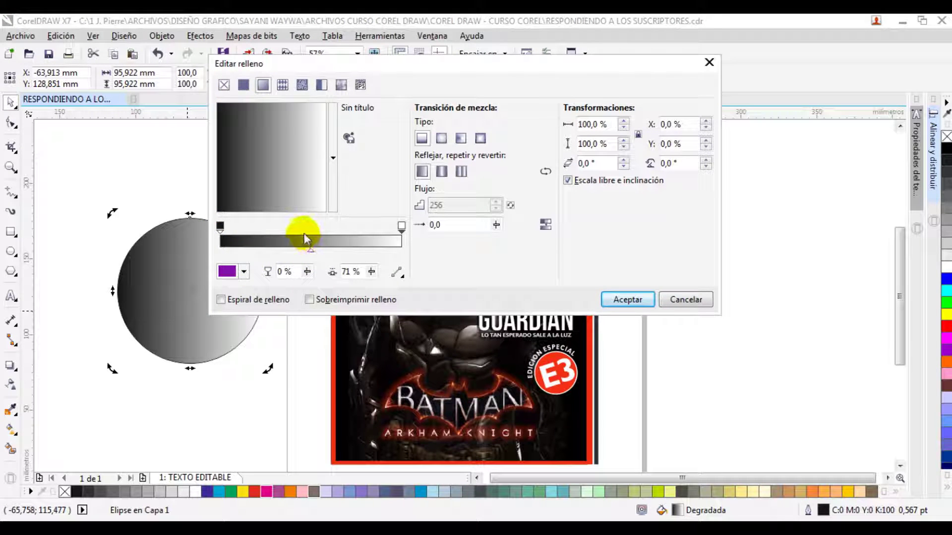
click(243, 85)
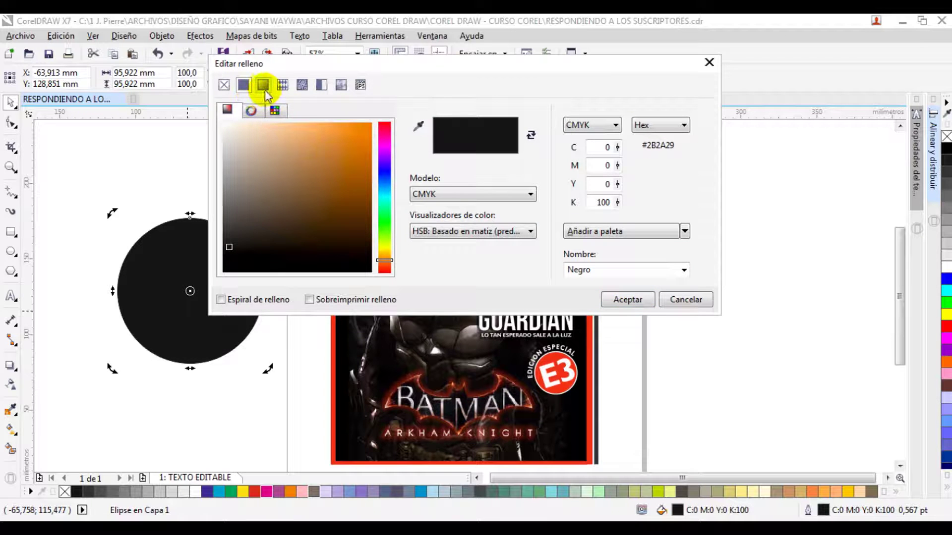
click(263, 85)
double_click(315, 228)
double_click(278, 228)
Step: Colour the gradient's right intermediate stop green with C 72, M 0, Y 100, K 0
click(315, 227)
click(244, 272)
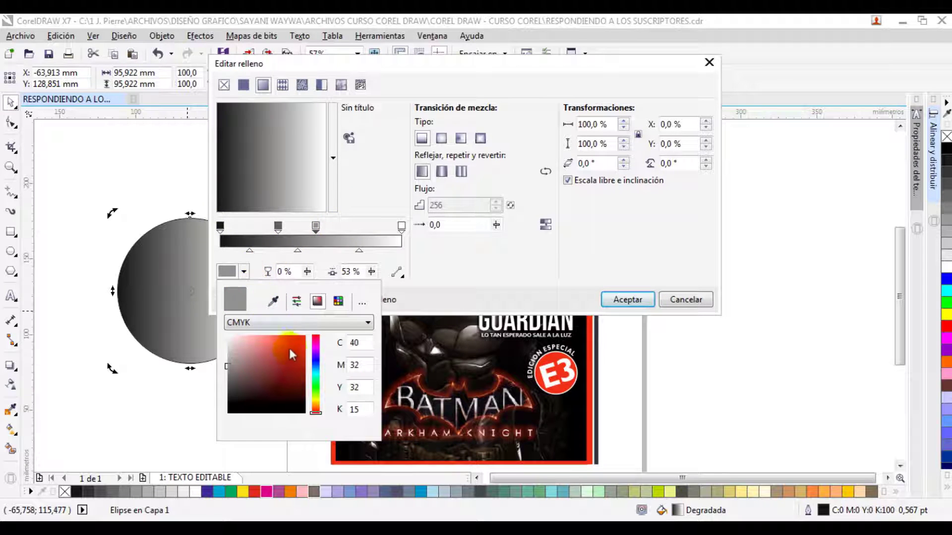
click(292, 351)
click(279, 227)
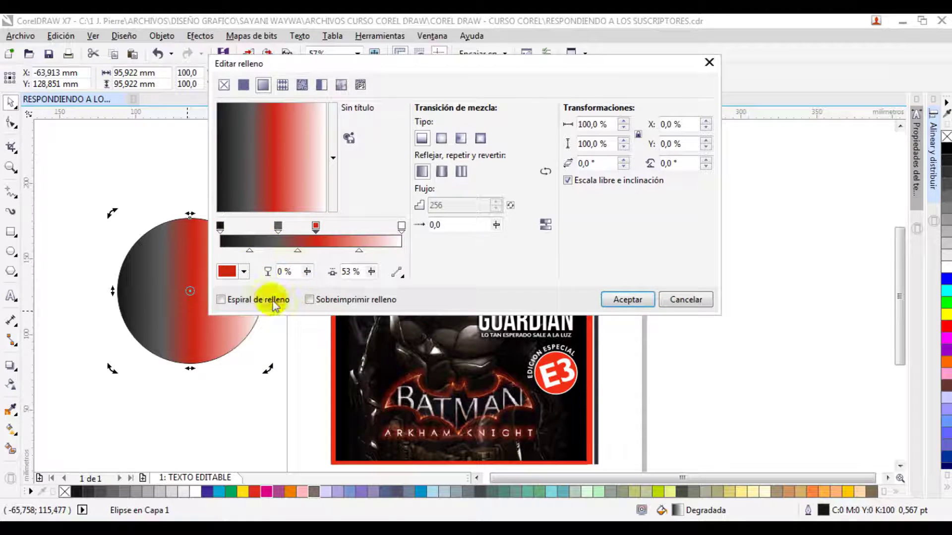
click(244, 272)
click(318, 391)
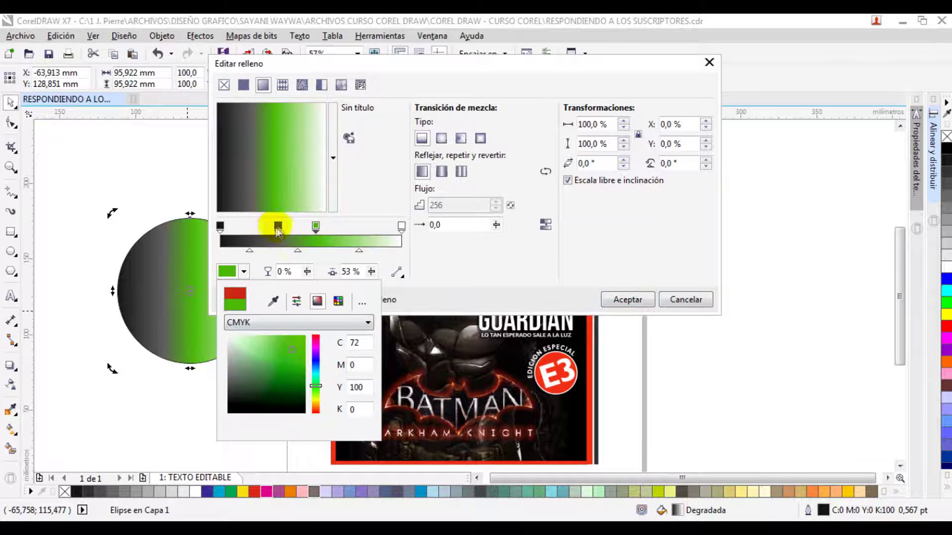
Step: Colour the left intermediate stop purple and the gradient's start stop orange with C 0, M 58, Y 100, K 3
click(278, 228)
click(244, 272)
mouse_move(316, 348)
mouse_down()
mouse_move(315, 364)
mouse_move(316, 345)
mouse_up()
click(296, 343)
click(220, 226)
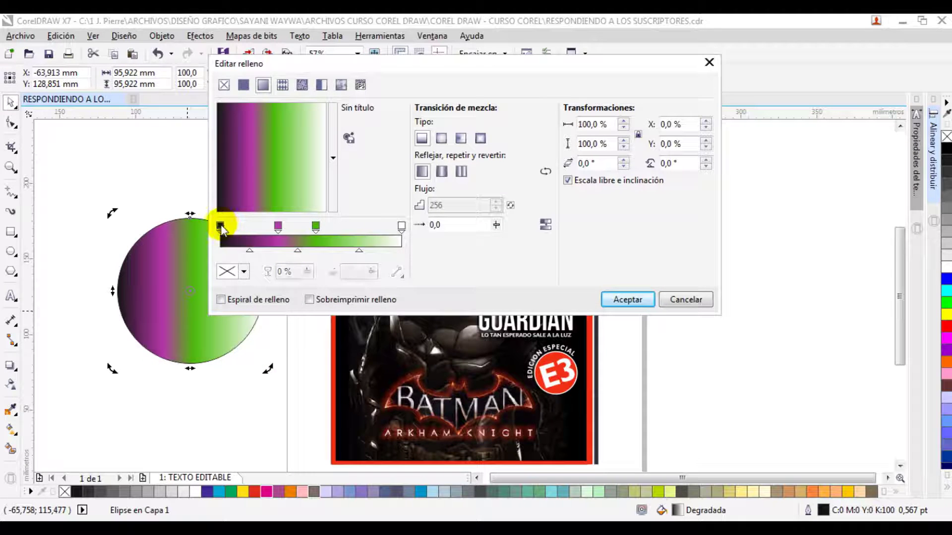
click(244, 271)
click(298, 342)
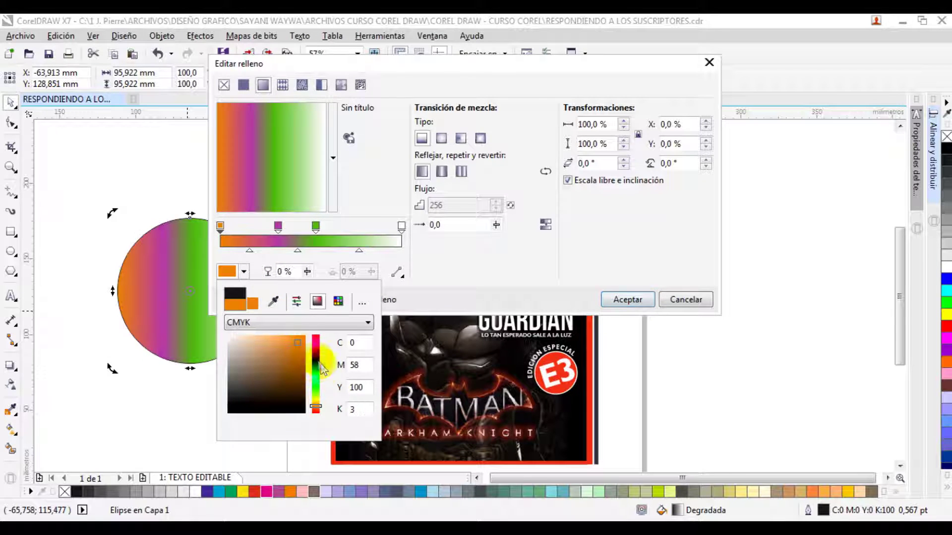
Step: Colour the gradient's end stop teal with C 78, M 7, Y 45, K 9, and apply the fill to the circle
click(402, 226)
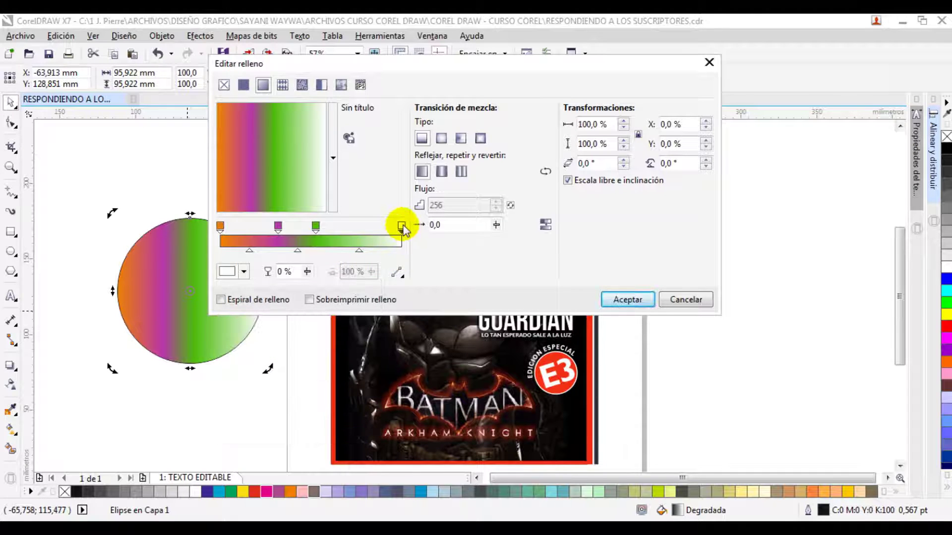
click(245, 271)
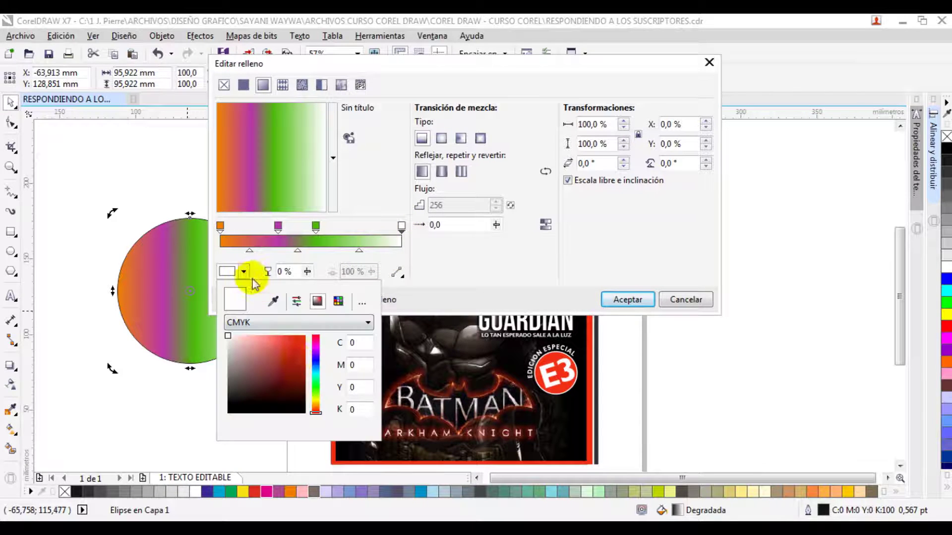
click(316, 374)
click(300, 371)
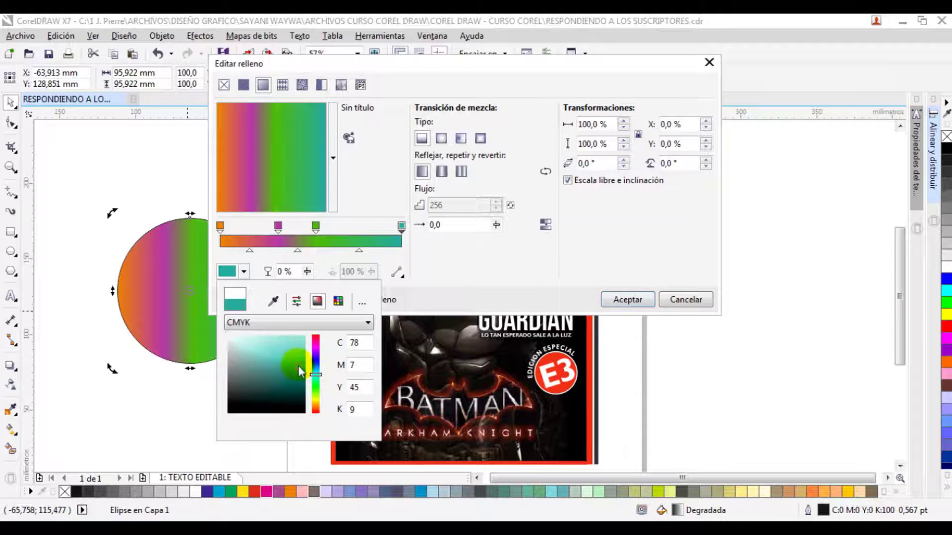
click(616, 301)
click(628, 300)
Step: Recolour the circle's green stop and its orange start stop yellow with the Interactive Fill tool
click(198, 292)
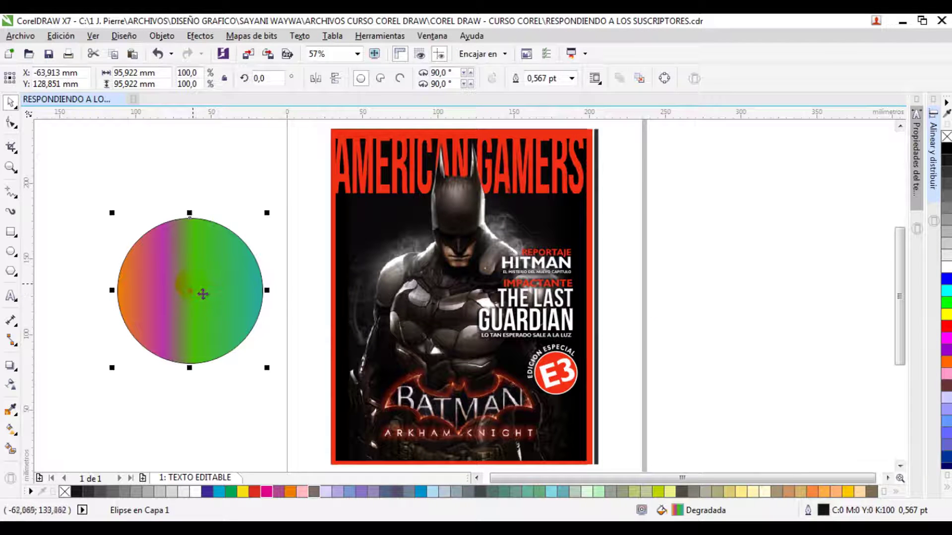
key(g)
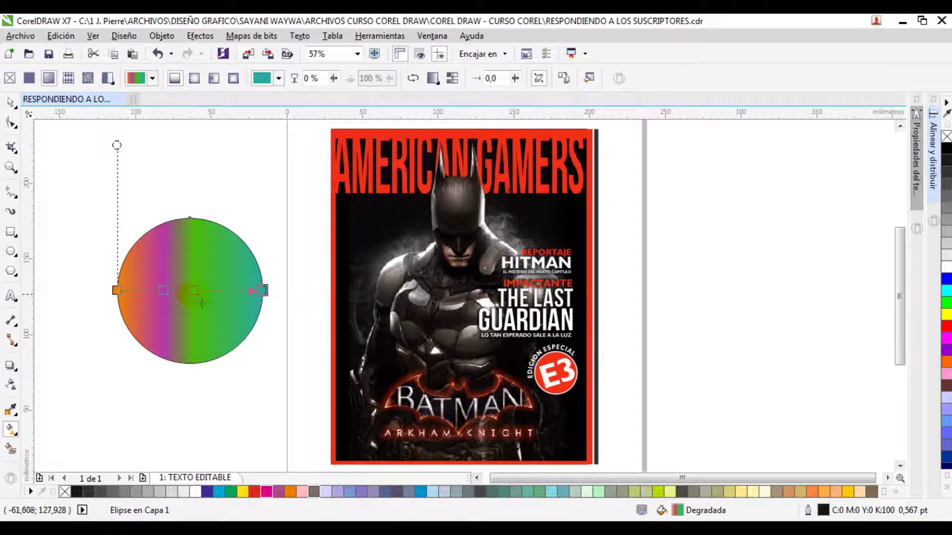
click(196, 291)
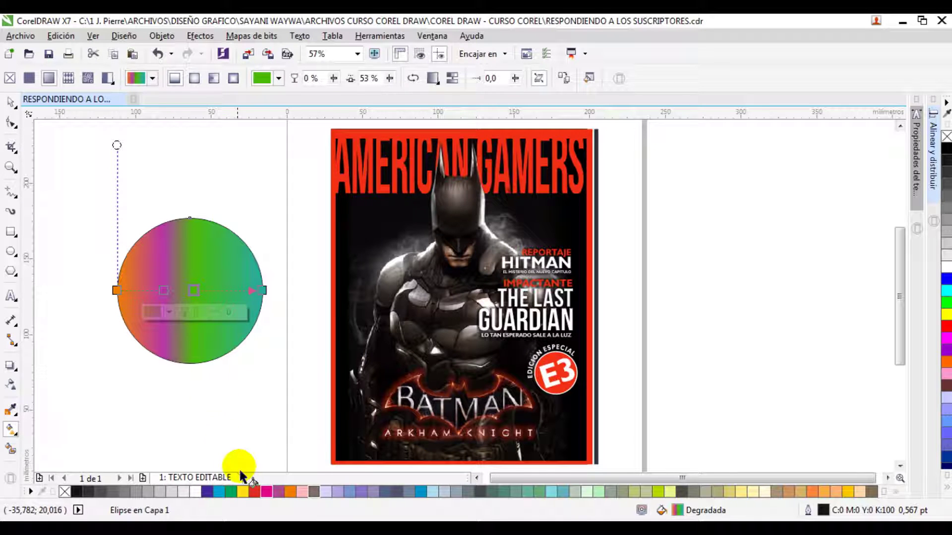
click(242, 492)
click(116, 290)
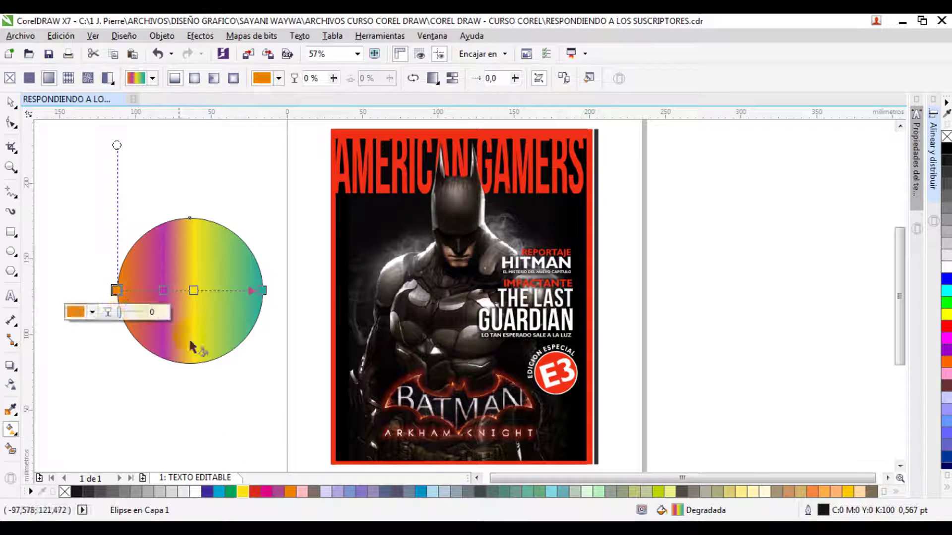
click(243, 491)
Step: Recolour the right intermediate stop lime green and shift it slightly towards the gradient's end
click(193, 290)
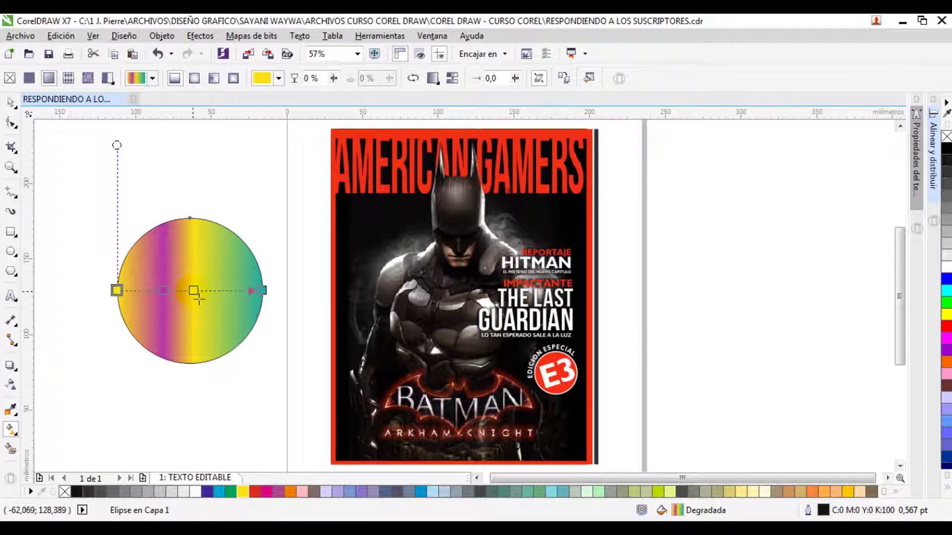
click(658, 492)
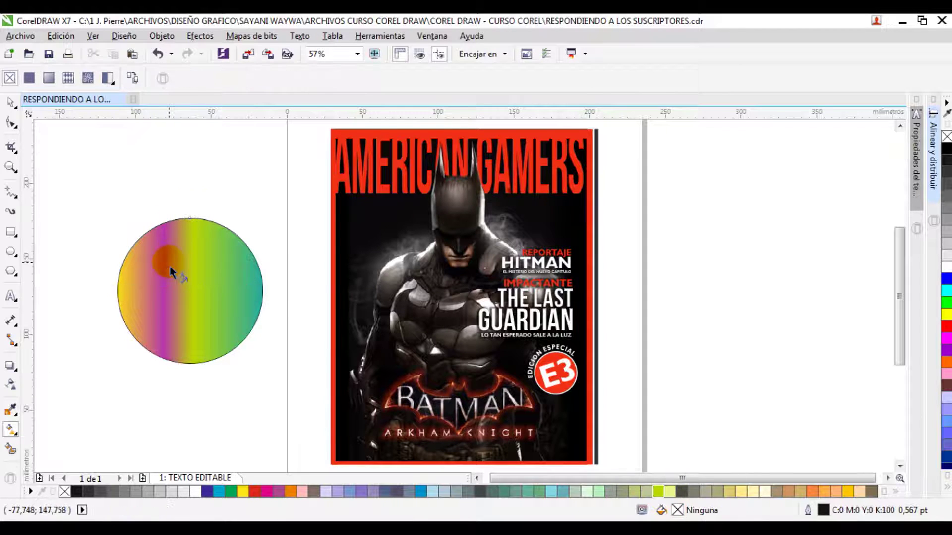
drag(266, 298, 294, 298)
drag(212, 291, 230, 290)
drag(296, 299, 261, 290)
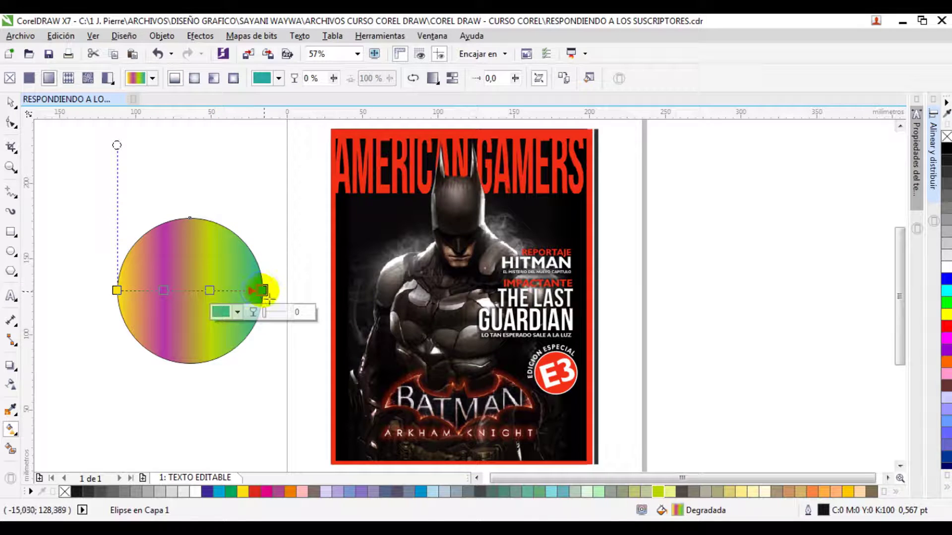
Step: Recolour the gradient's end stop red and its purple stop cyan, and return to the Pick tool
click(255, 492)
click(164, 291)
click(218, 493)
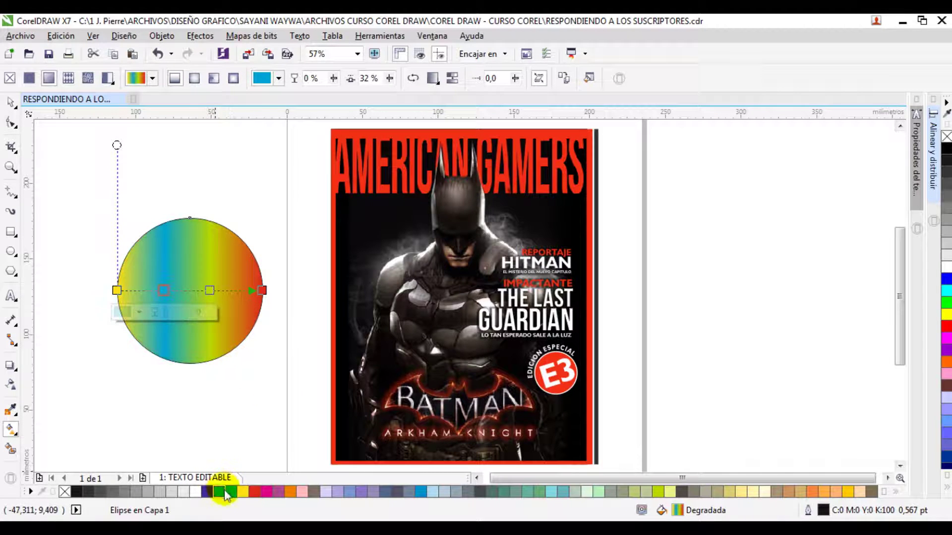
click(10, 104)
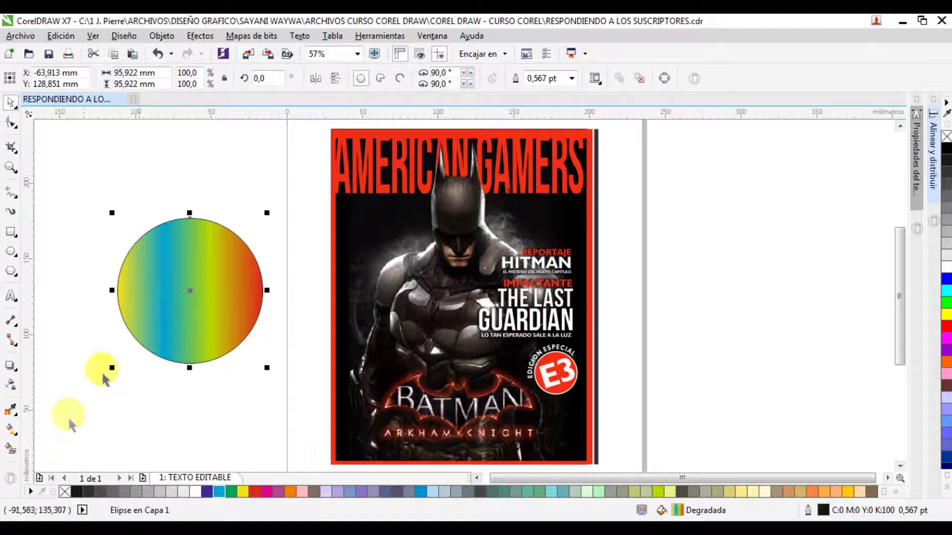
Step: Remove the circle's outline, make a concentric copy about 79 mm in diameter, and fill it with blue C 100, M 100
click(197, 278)
click(200, 276)
mouse_move(266, 213)
mouse_down()
mouse_move(246, 233)
mouse_move(254, 226)
mouse_up()
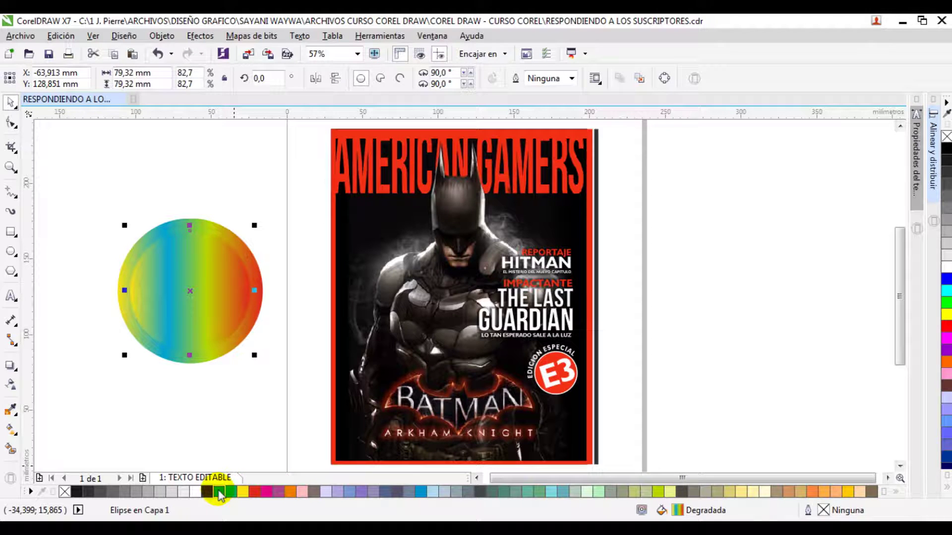
click(219, 492)
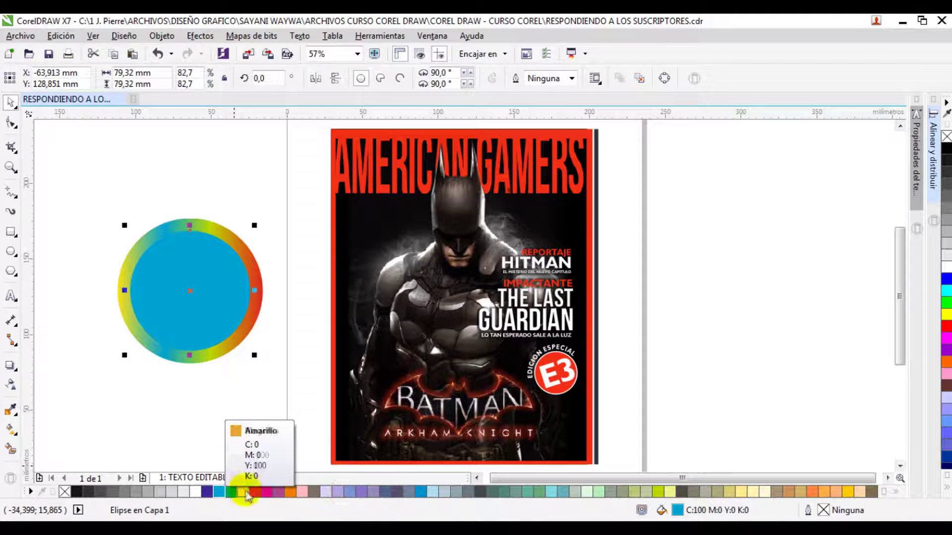
click(207, 492)
Step: Enlarge the inner blue circle from its centre to about 89 mm in diameter
click(196, 400)
click(242, 249)
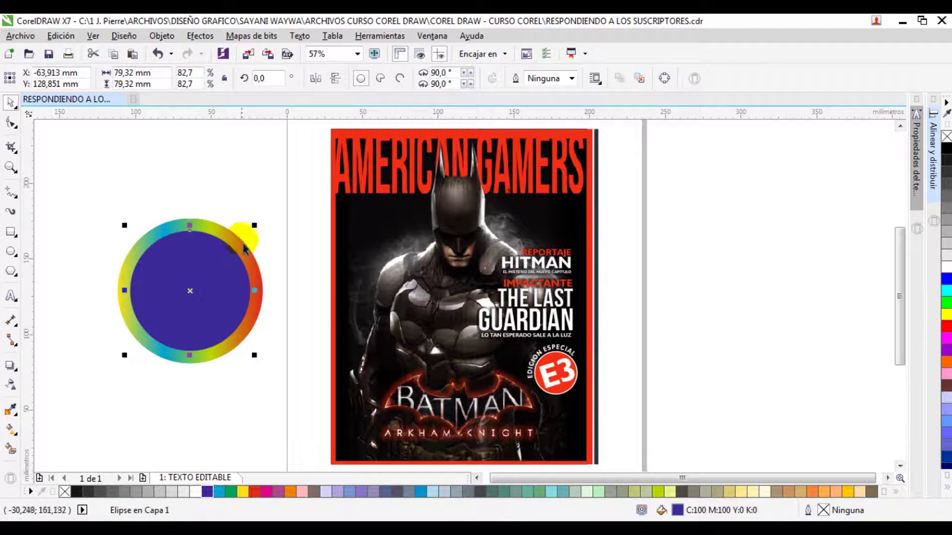
drag(255, 227, 263, 218)
key(z)
drag(132, 203, 314, 383)
key(space)
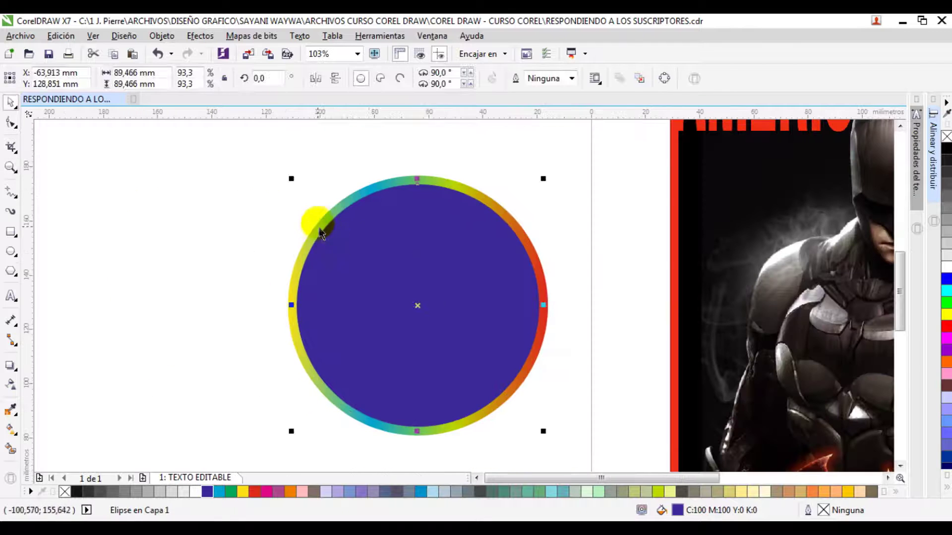
Step: Try moving the inner blue circle away from the gradient circle and undo the move
click(308, 155)
click(365, 288)
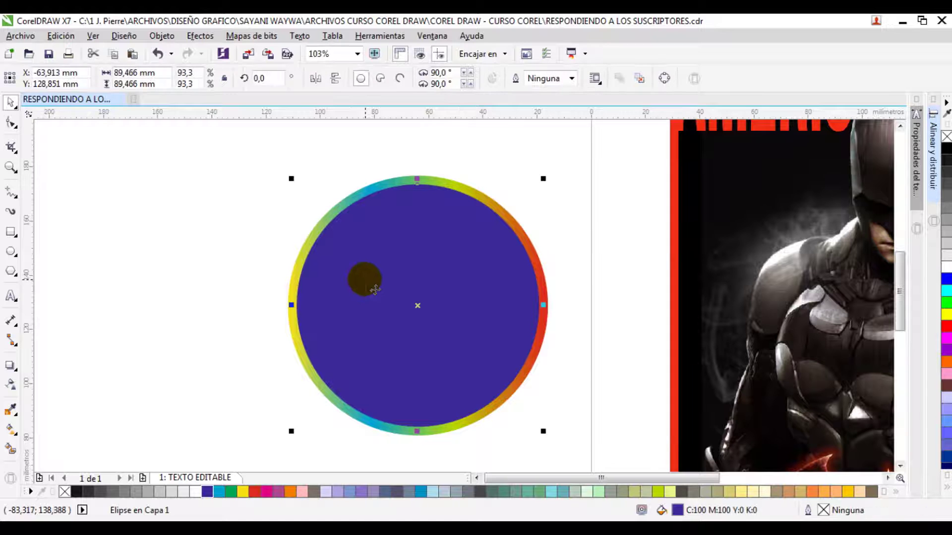
drag(376, 278, 171, 296)
key(ctrl+z)
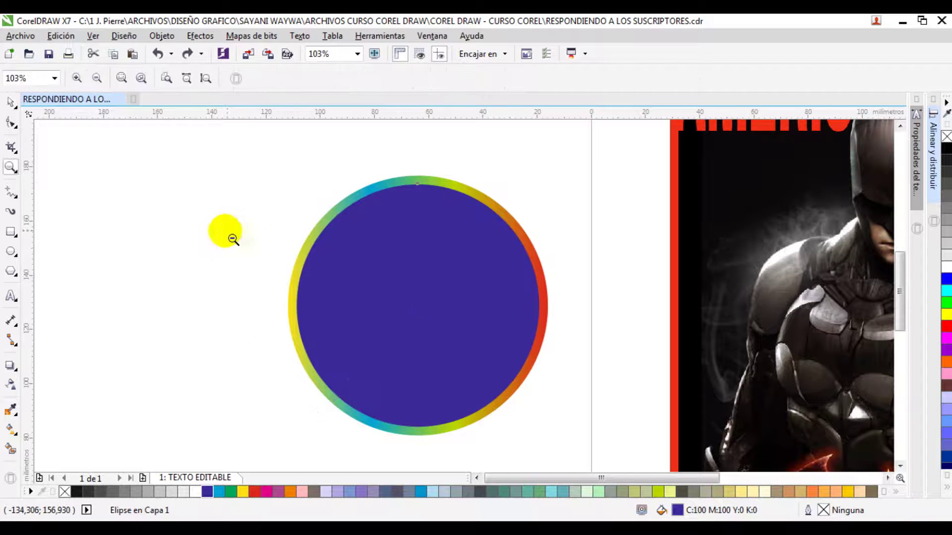
Step: Select both concentric circles and place a copy of the pair on the side away from the magazine page
key(shift+F4)
drag(81, 180, 267, 404)
key(z)
key(F3)
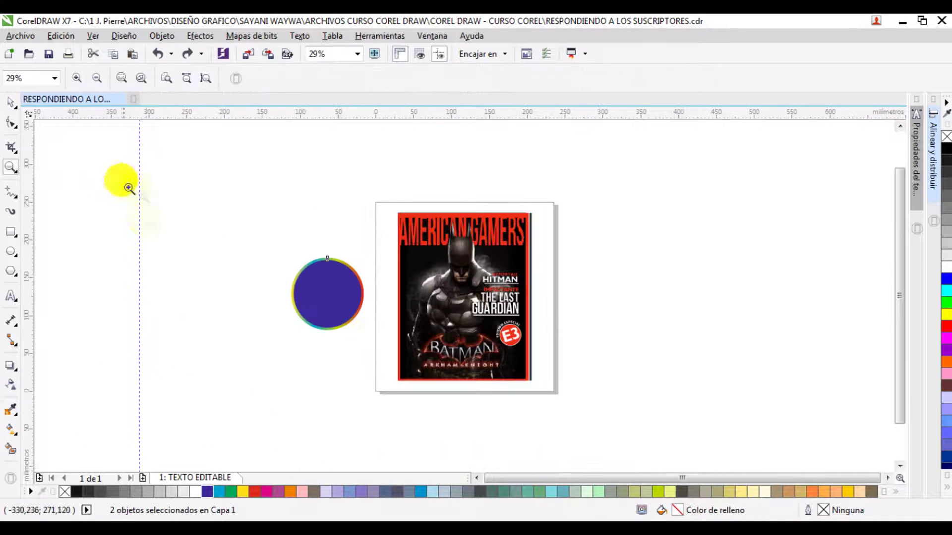
scroll(39, 259, up, 3)
key(space)
drag(536, 325, 296, 325)
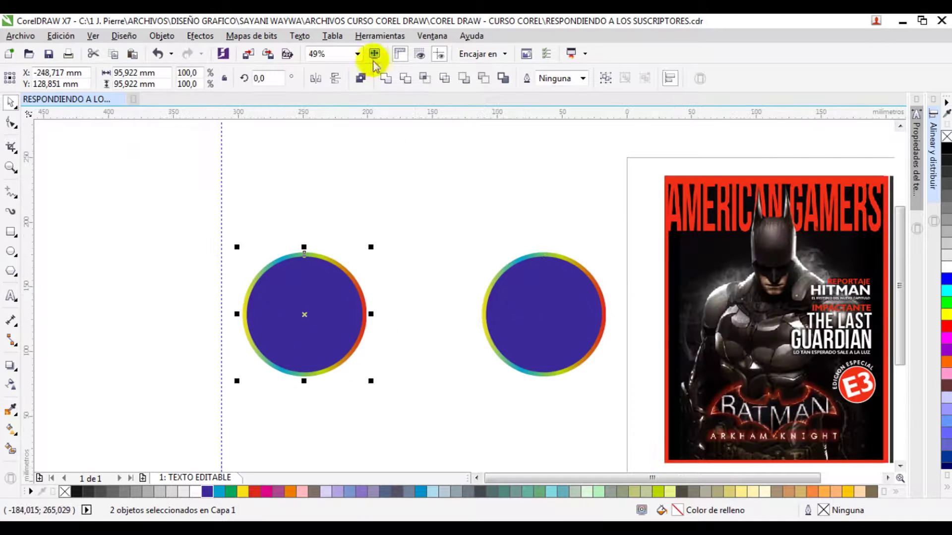
Step: Trim the copied gradient circle into a ring with the blue circle on top, and delete the blue copy
click(405, 78)
drag(319, 315, 214, 309)
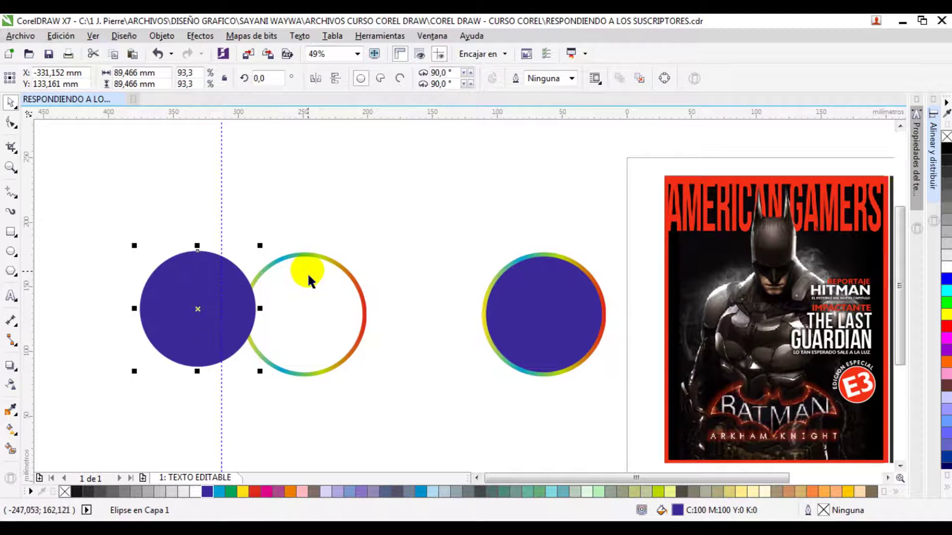
key(Delete)
click(284, 260)
key(z)
drag(210, 189, 600, 432)
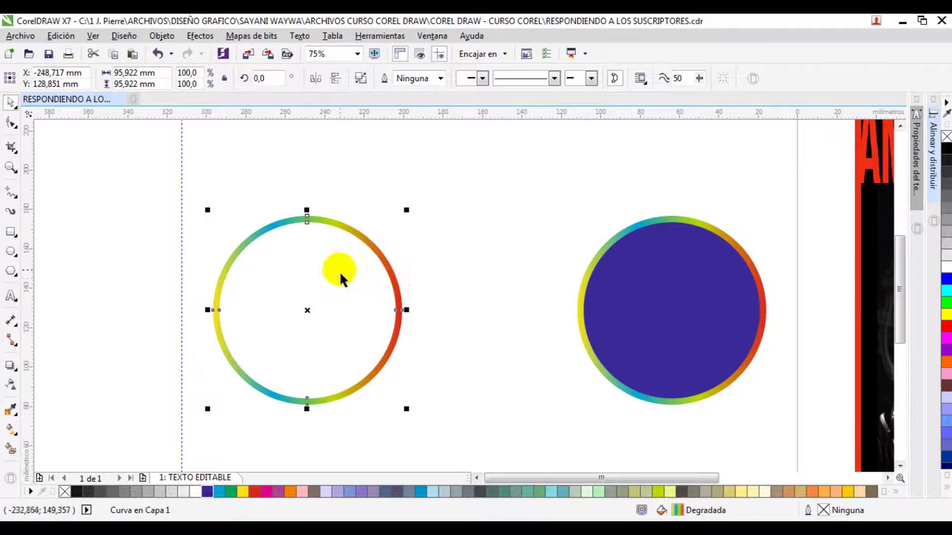
Step: Enlarge the original pair's inner blue circle from its centre almost to the gradient circle's edge
key(F2)
drag(574, 183, 733, 310)
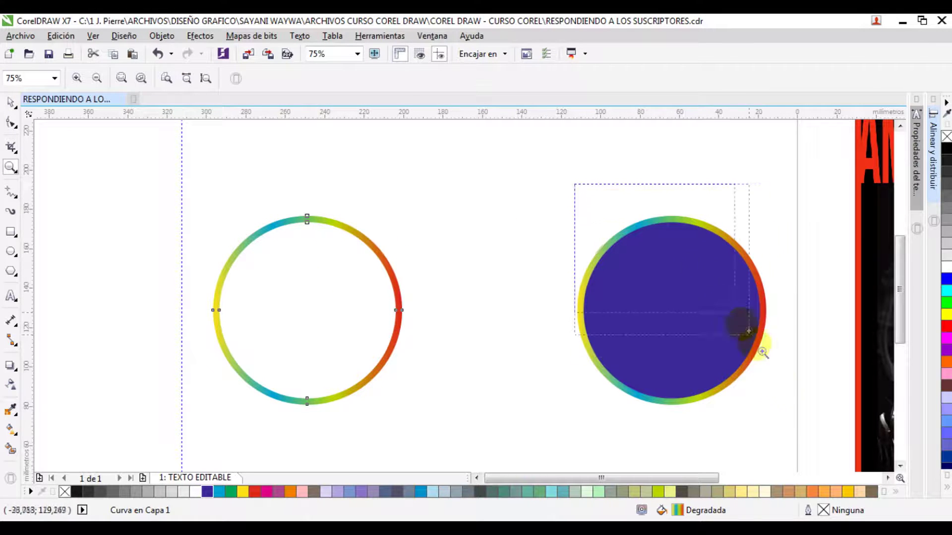
click(506, 279)
key(F2)
drag(318, 138, 639, 308)
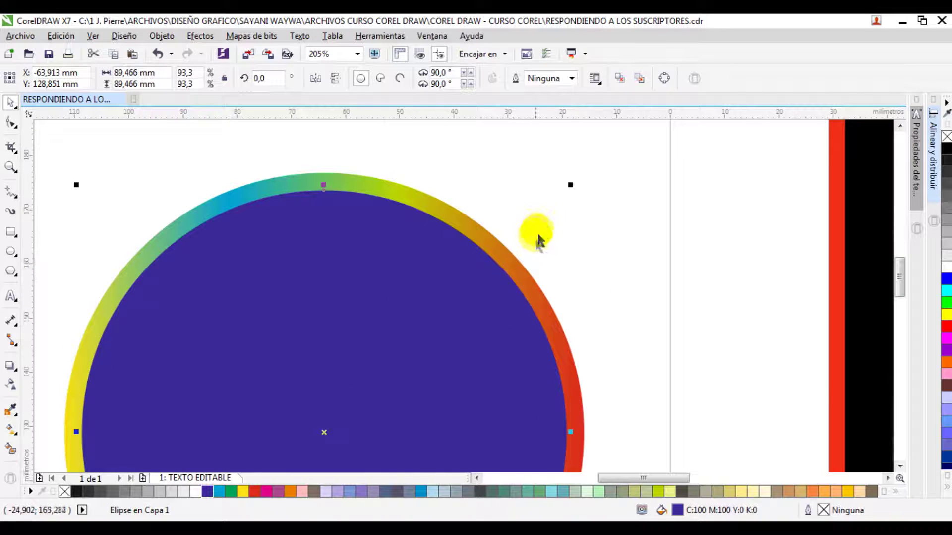
mouse_move(579, 197)
mouse_down()
mouse_move(590, 181)
mouse_move(582, 187)
mouse_move(591, 188)
mouse_up()
key(z)
right_click(501, 219)
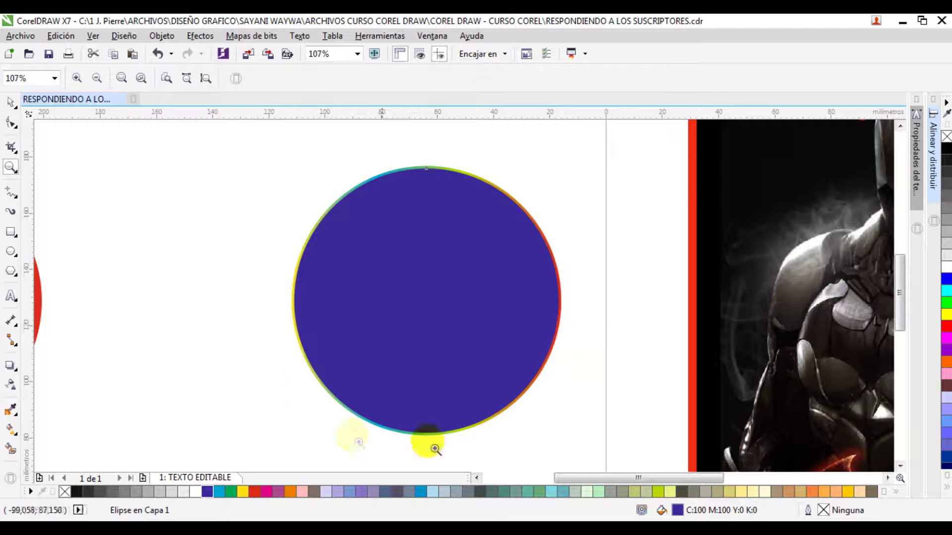
Step: Shrink the inner blue circle from its centre to about 89 mm in diameter
key(space)
mouse_move(563, 164)
mouse_down()
mouse_move(537, 189)
mouse_move(555, 170)
mouse_up()
key(space)
drag(319, 149, 485, 213)
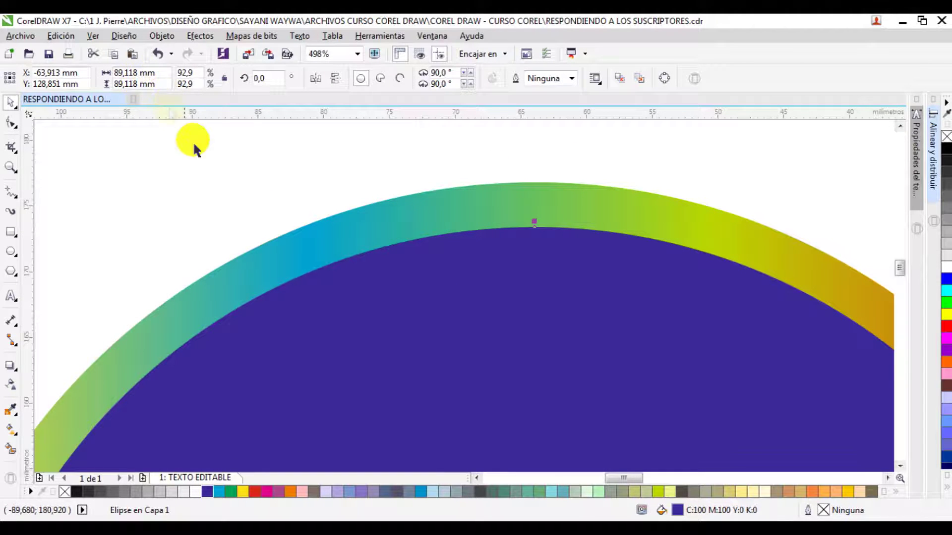
Step: Select the gradient circle and its inner blue circle together and resize the pair to 90 mm in diameter
key(F3)
drag(206, 143, 589, 464)
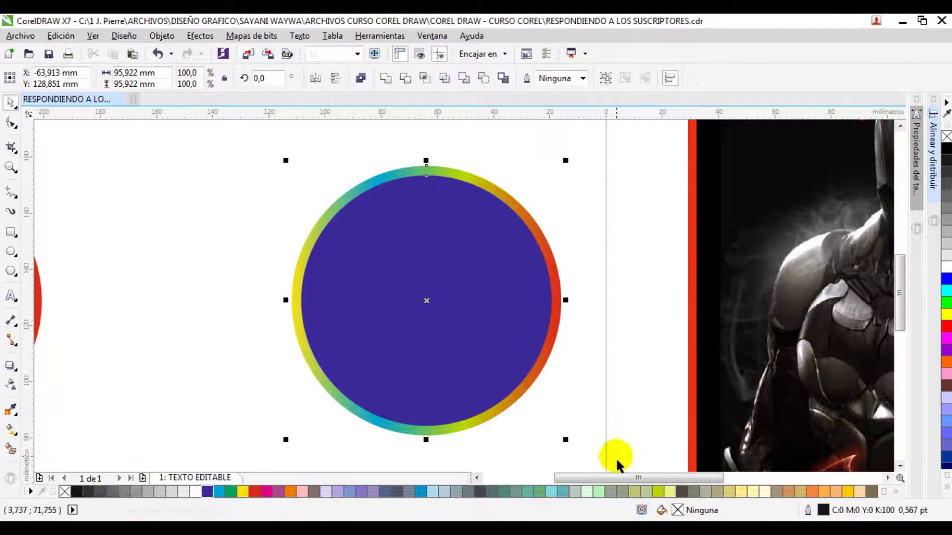
drag(167, 78, 94, 78)
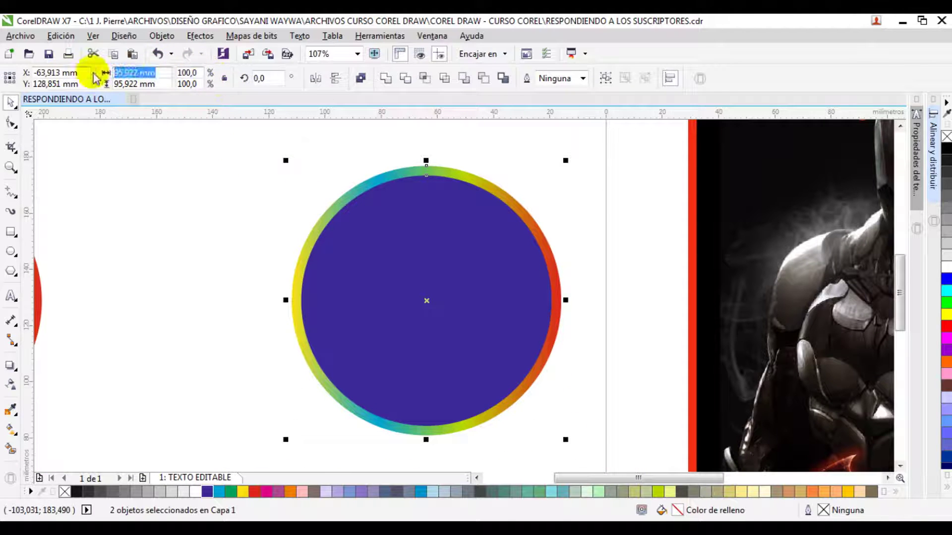
text(90)
key(Return)
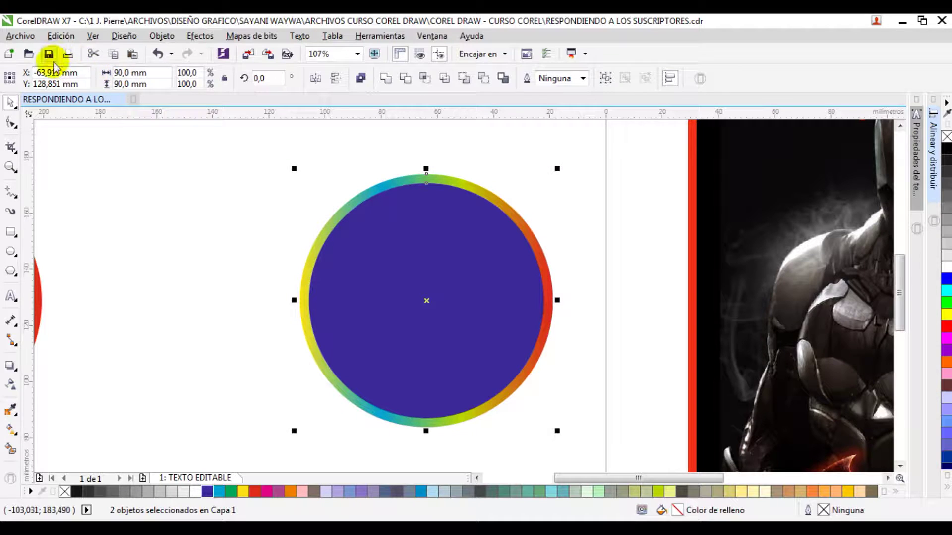
key(Escape)
Step: Set the inner blue circle's width and height to 90 mm
click(425, 297)
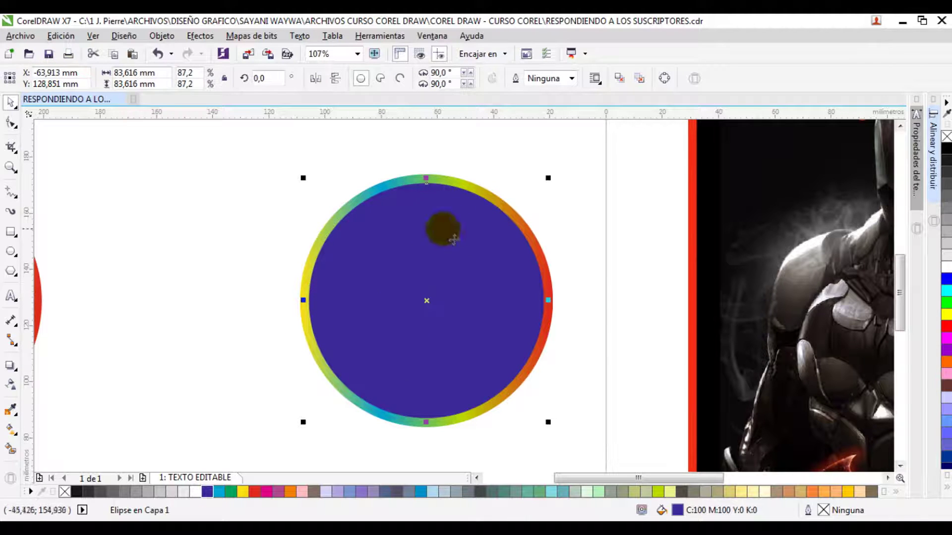
drag(158, 73, 106, 74)
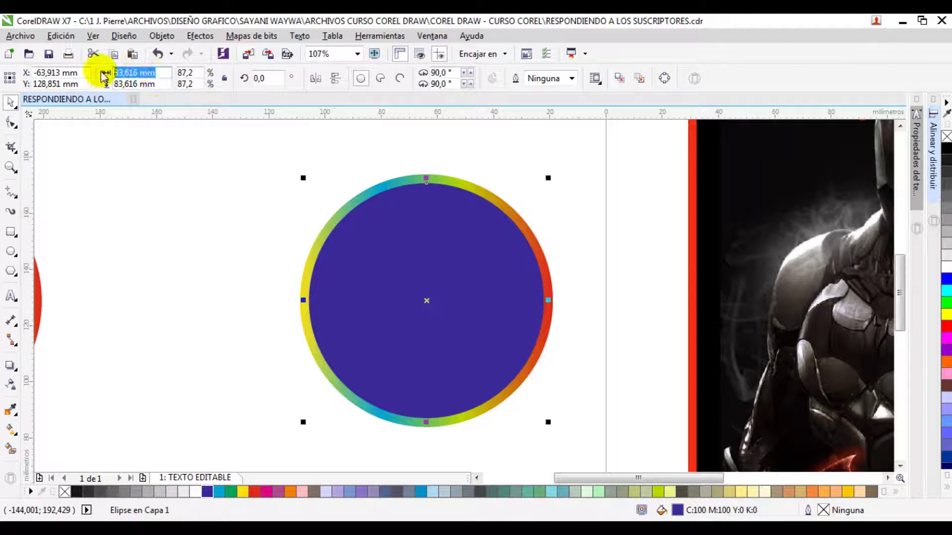
text(9090)
key(Return)
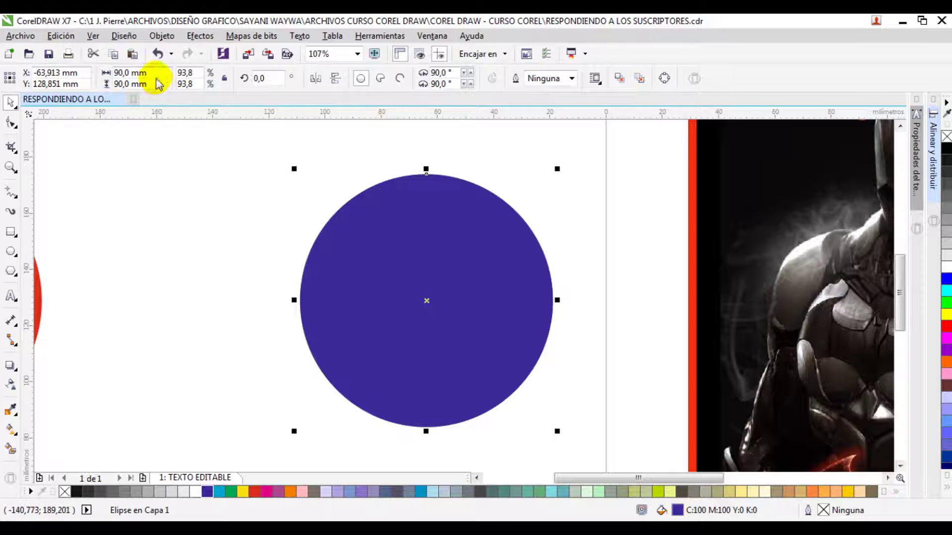
Step: Set the inner blue circle's width and height to 88 mm and examine the gradient border up close
click(133, 73)
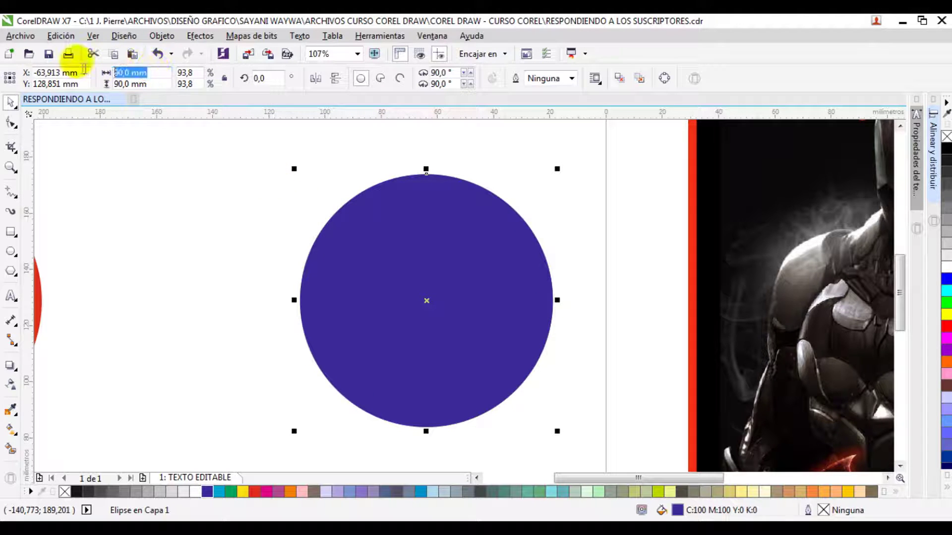
text(88)
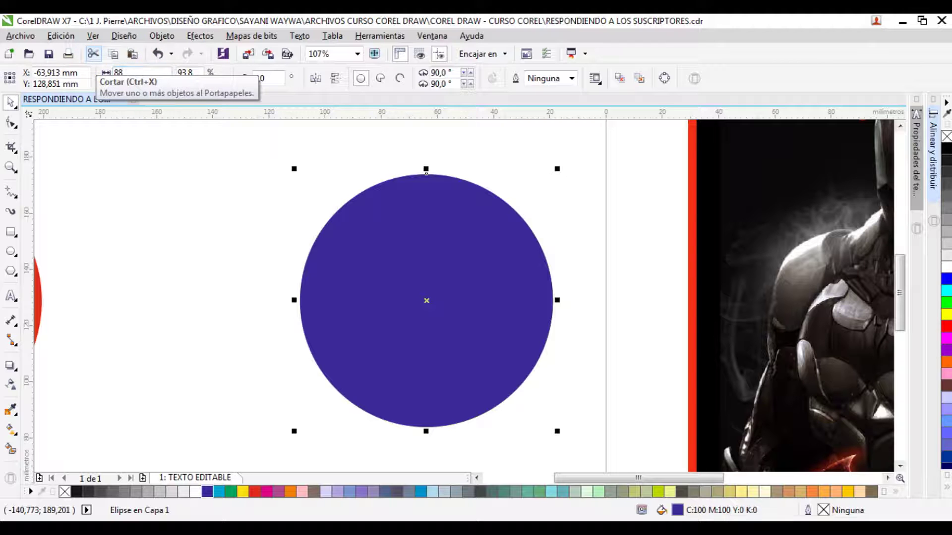
key(Return)
key(z)
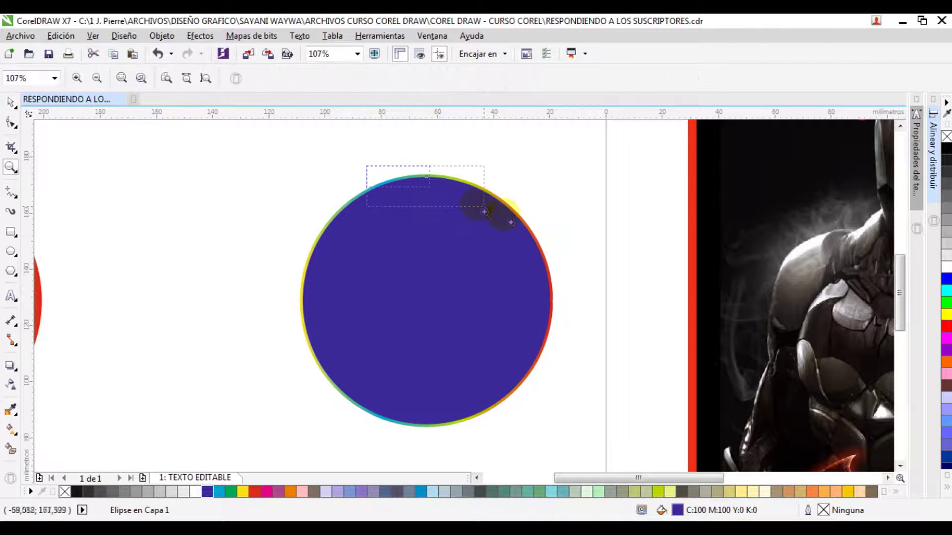
drag(435, 193, 525, 220)
key(space)
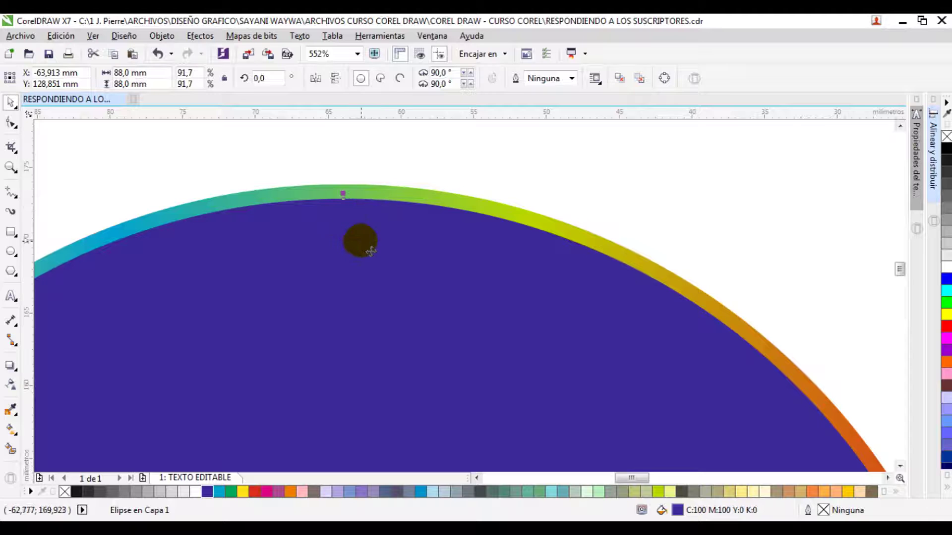
click(382, 205)
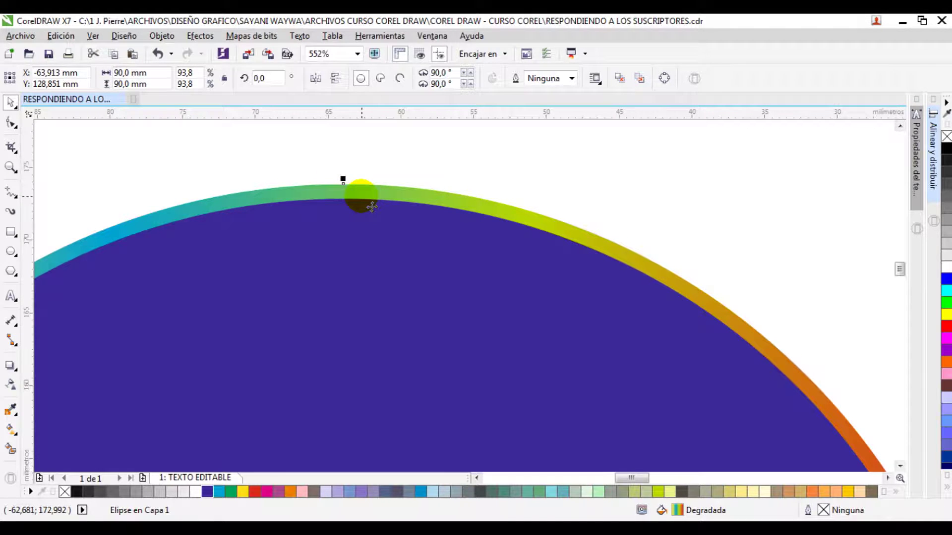
key(F4)
click(266, 203)
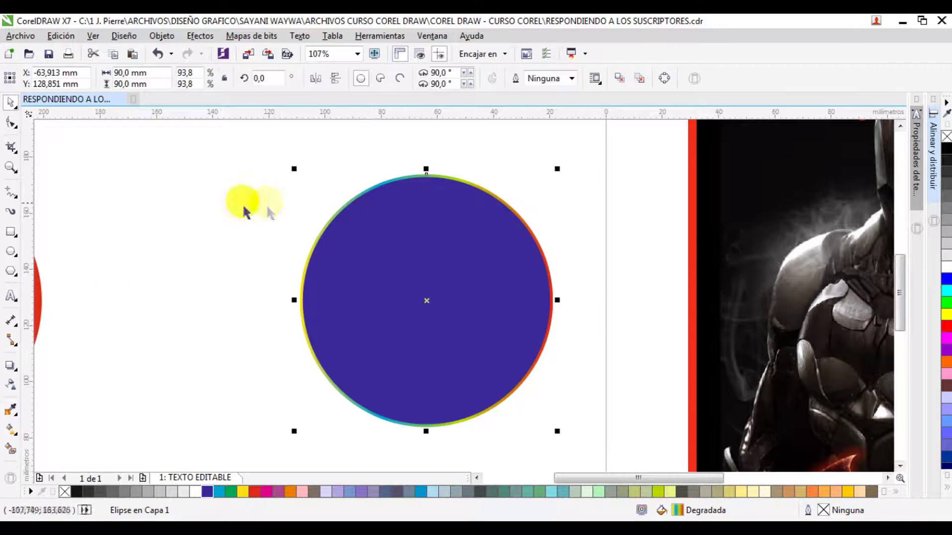
Step: Set the inner blue circle's width and height to 85 mm for a thicker gradient border
click(375, 235)
click(148, 73)
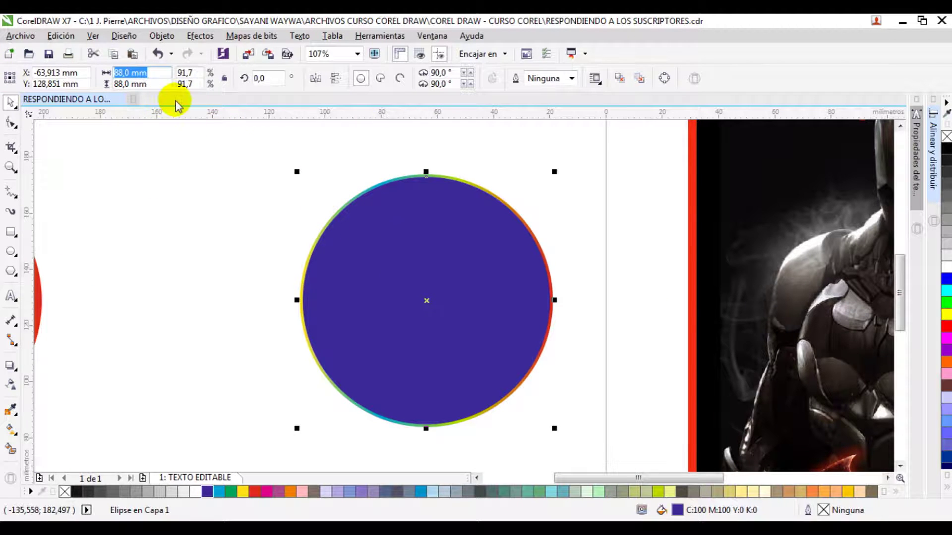
text(85)
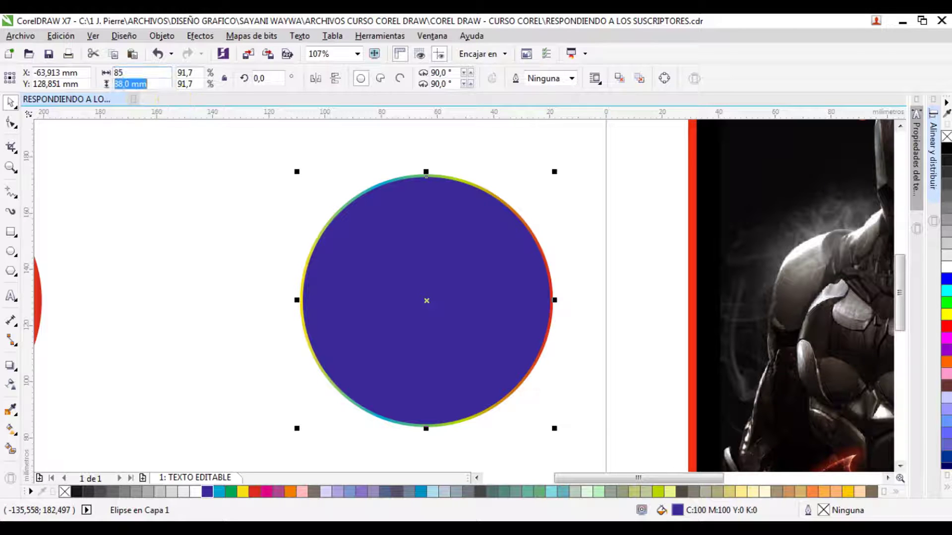
text(85)
key(Return)
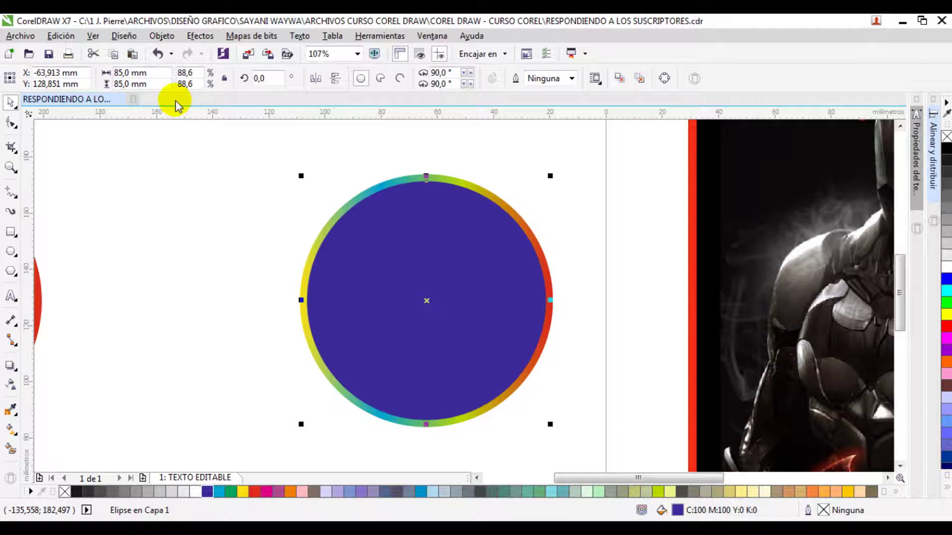
click(294, 188)
Step: Delete the trimmed gradient ring placed away from the magazine page
key(F3)
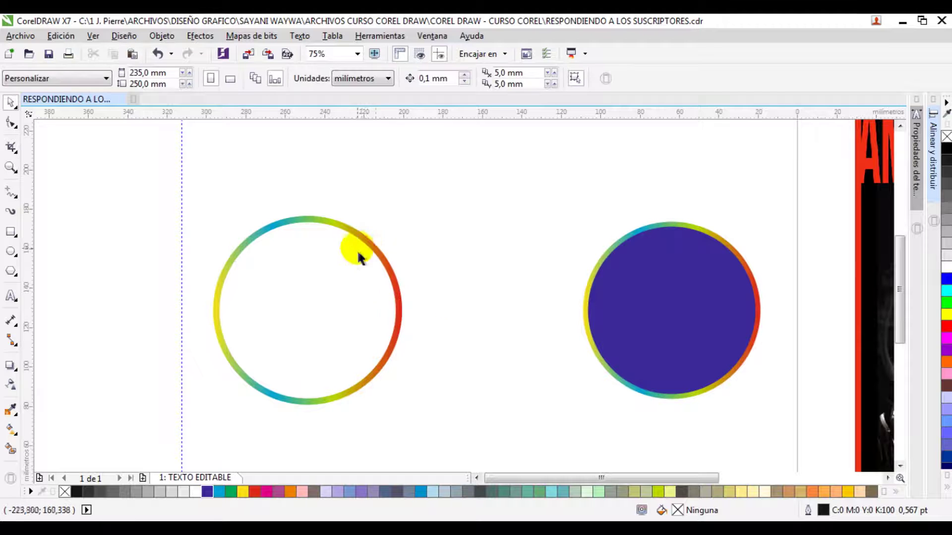
click(375, 246)
key(Delete)
Step: Draw a square about 62 mm wide beside the circles and add a concentric copy scaled to about 53 mm
key(z)
right_click(555, 281)
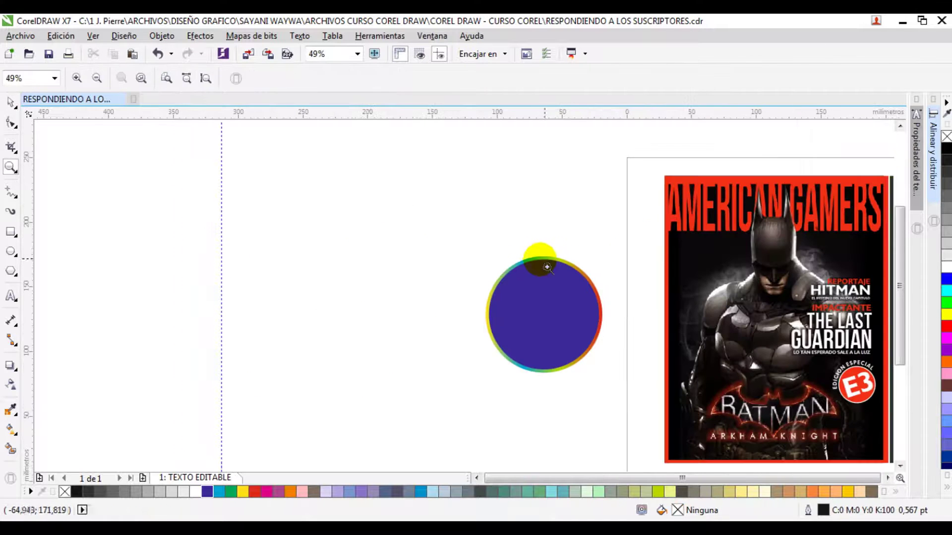
scroll(425, 362, up, 2)
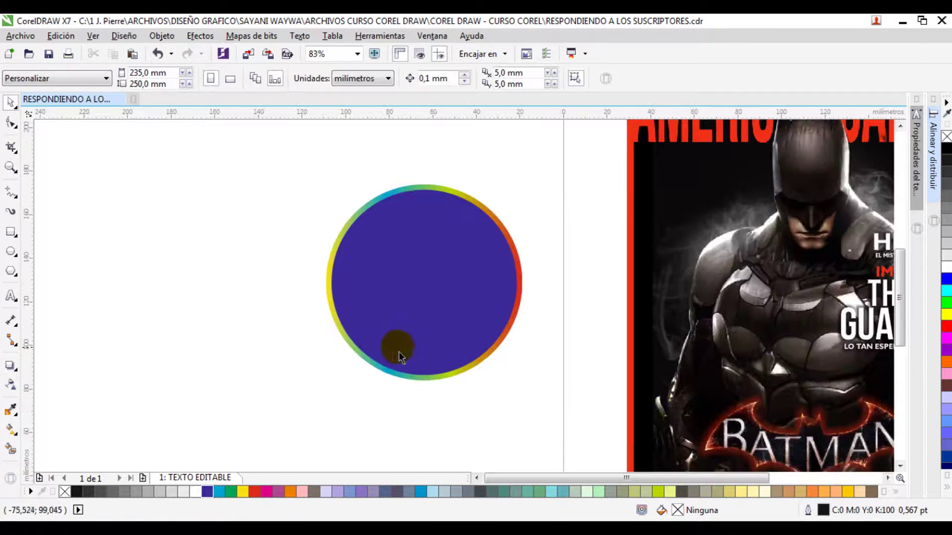
click(11, 231)
drag(112, 208, 254, 331)
key(space)
drag(255, 202, 247, 219)
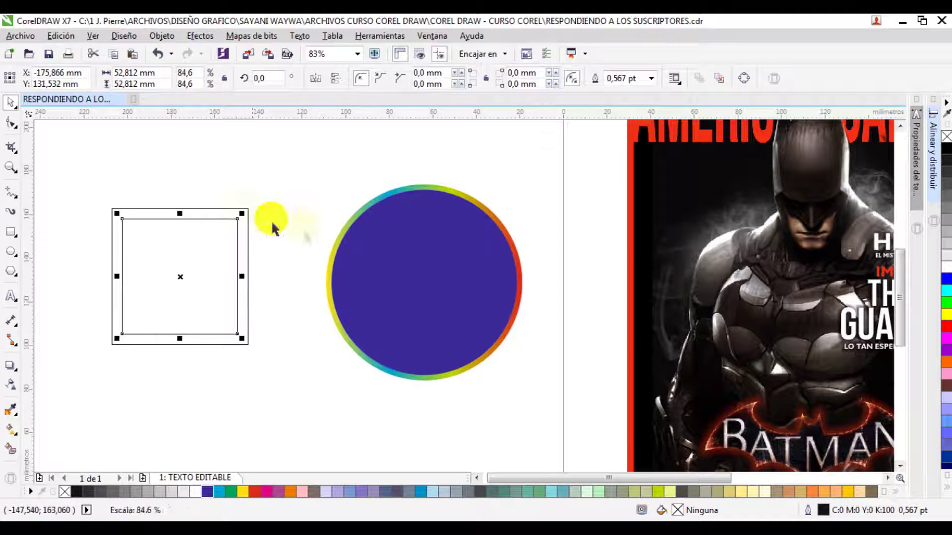
Step: Copy the blue circle's fill to the inner square and the gradient circle's fill to the outer square
drag(272, 272, 246, 251)
click(238, 251)
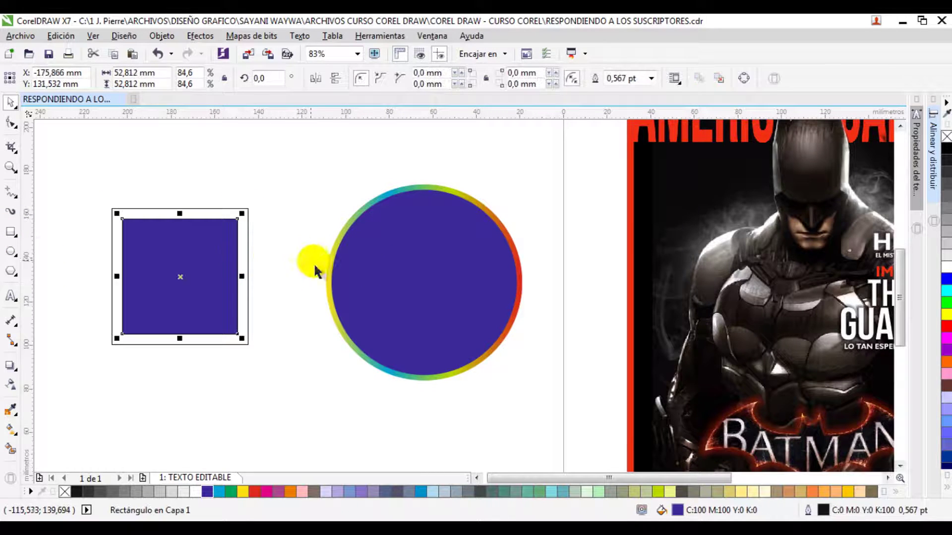
drag(331, 281, 248, 218)
click(213, 223)
Step: Select both squares and remove their outlines
shift+click(240, 245)
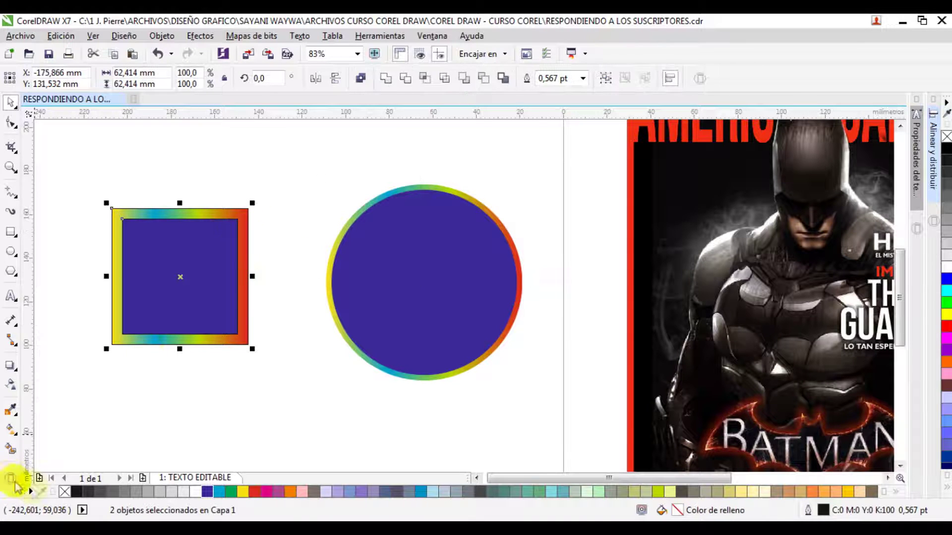
right_click(65, 491)
click(127, 203)
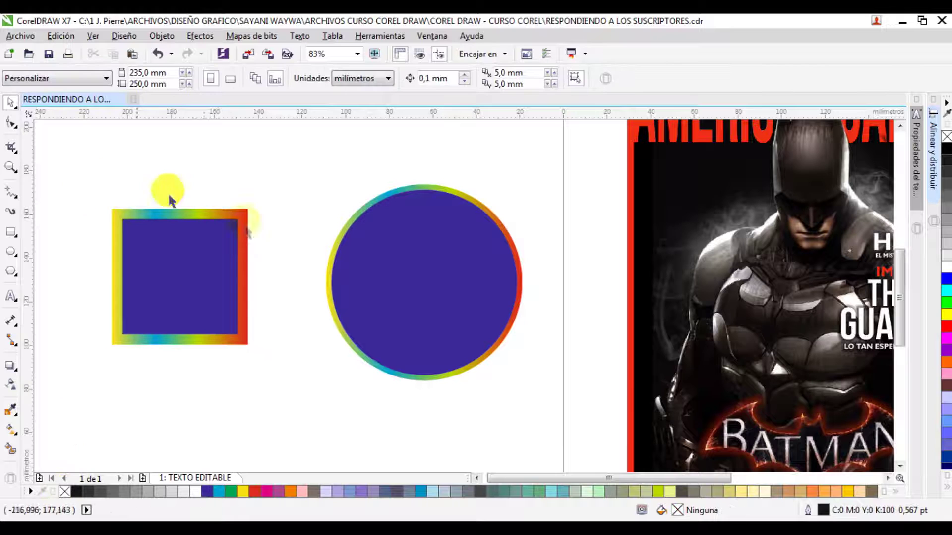
Step: Move the inner blue square away from the gradient square and undo the move
click(214, 281)
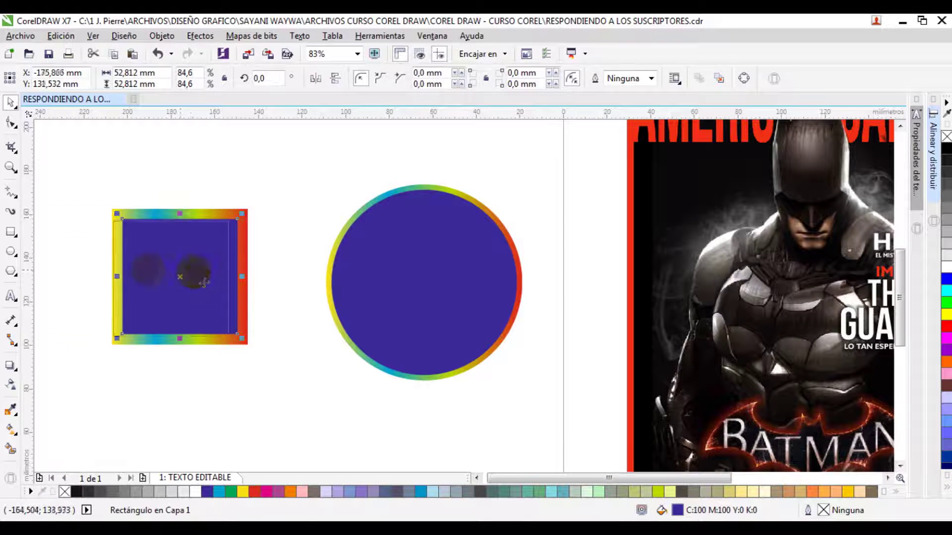
drag(214, 281, 79, 267)
key(ctrl+z)
Step: Trim the gradient square with the blue square, move the blue square aside to check the frame, and undo that move
shift+click(247, 240)
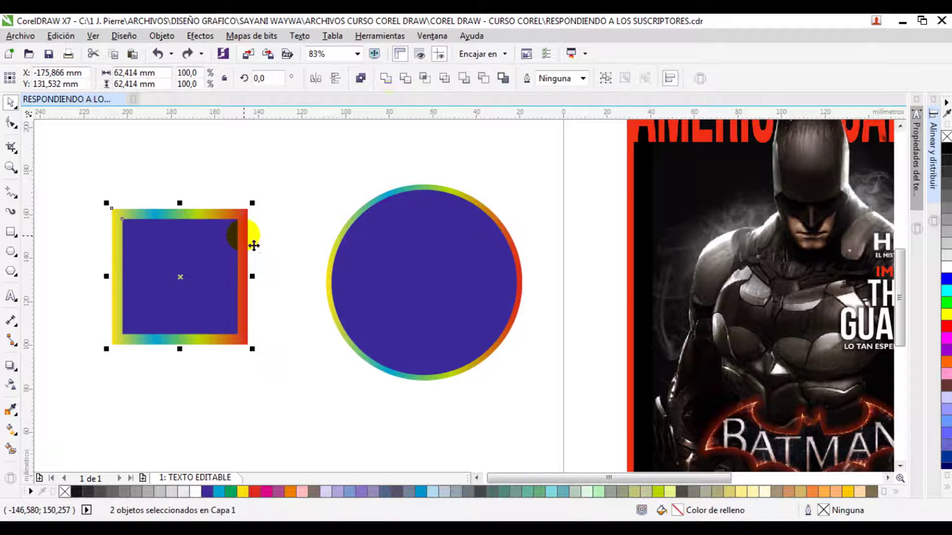
drag(231, 262, 159, 258)
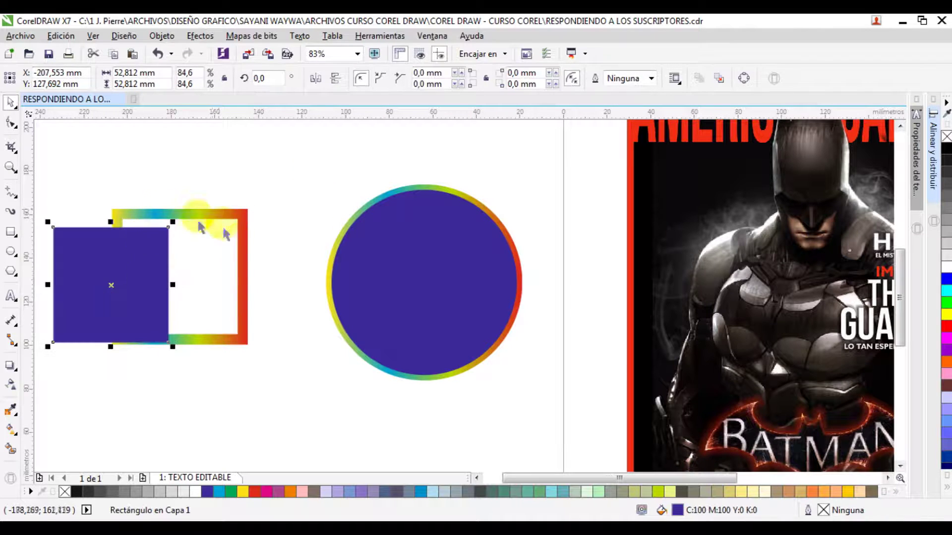
key(ctrl+z)
Step: Move the inner blue circle off the gradient circle, undo the move, and reselect the blue square
drag(391, 279, 464, 327)
key(ctrl+z)
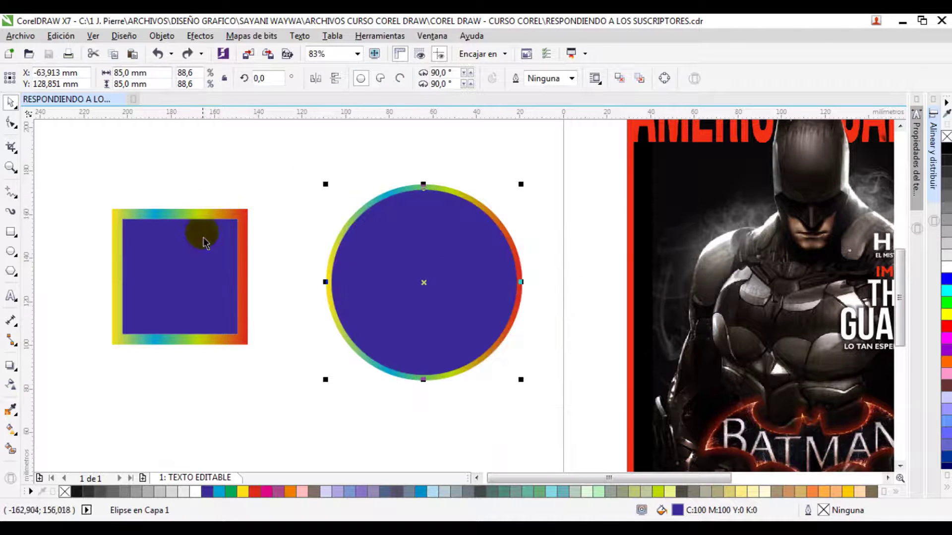
click(200, 238)
scroll(169, 223, down, 3)
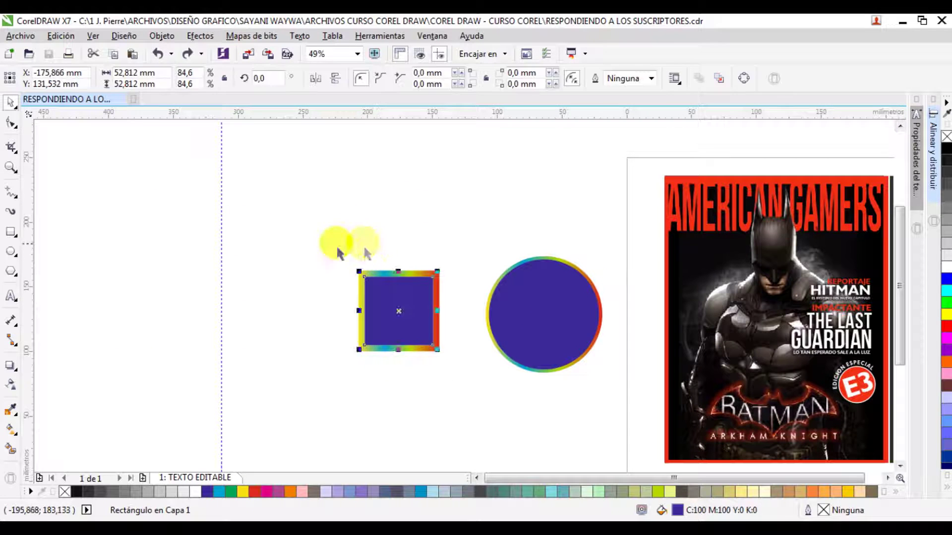
Step: Delete the vertical guideline and clear away the two squares and two circles
click(223, 251)
key(Delete)
drag(312, 203, 614, 427)
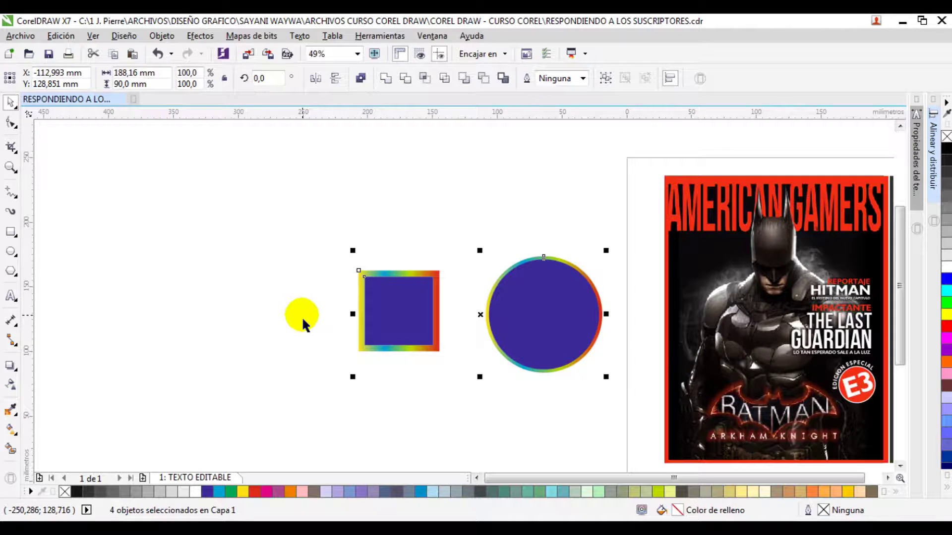
Step: Draw a square about 66 mm wide beside the magazine page and fill it with yellow
scroll(301, 319, up, 1)
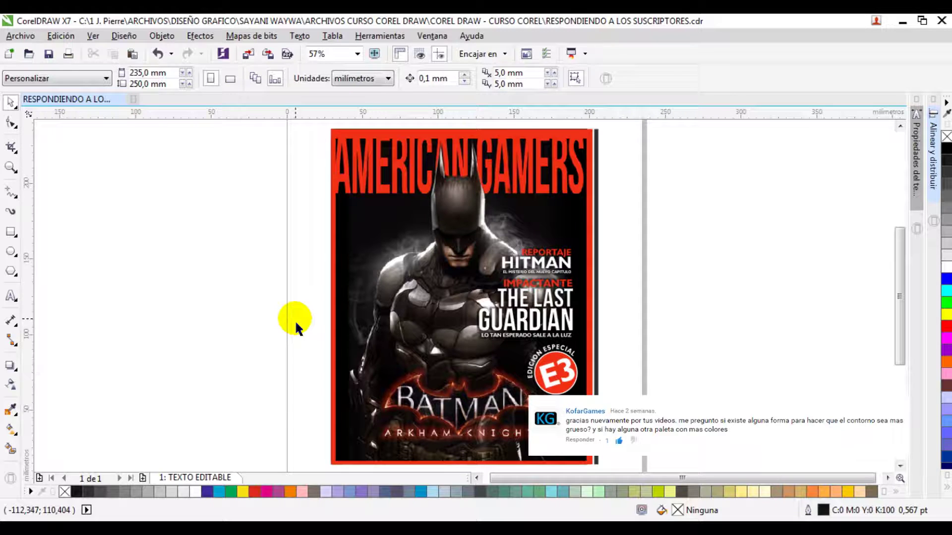
click(11, 232)
drag(103, 220, 205, 321)
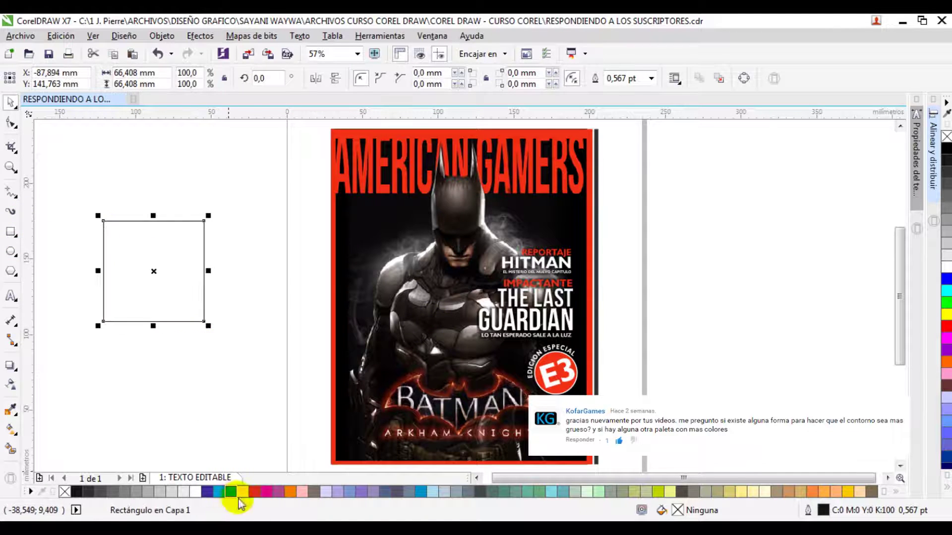
click(242, 492)
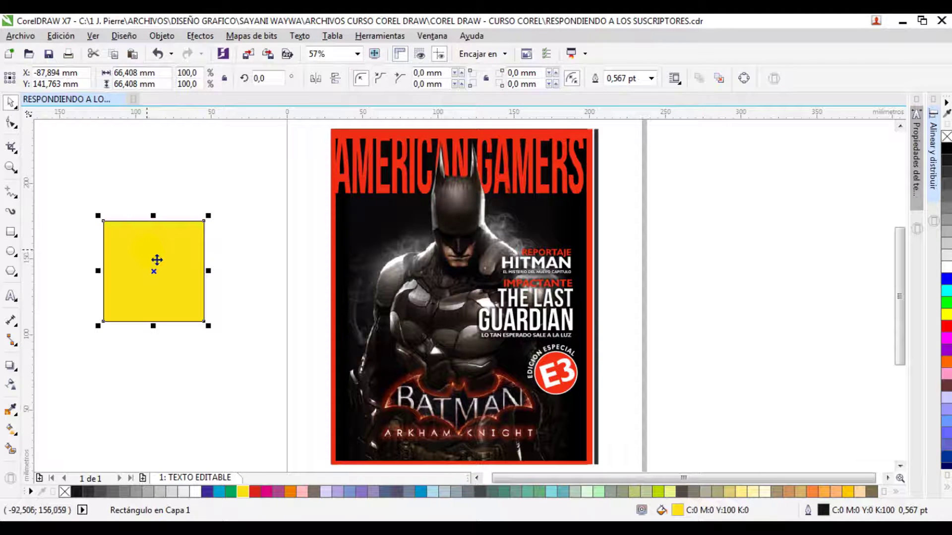
Step: Set the yellow square's outline width to 1 cm
key(F12)
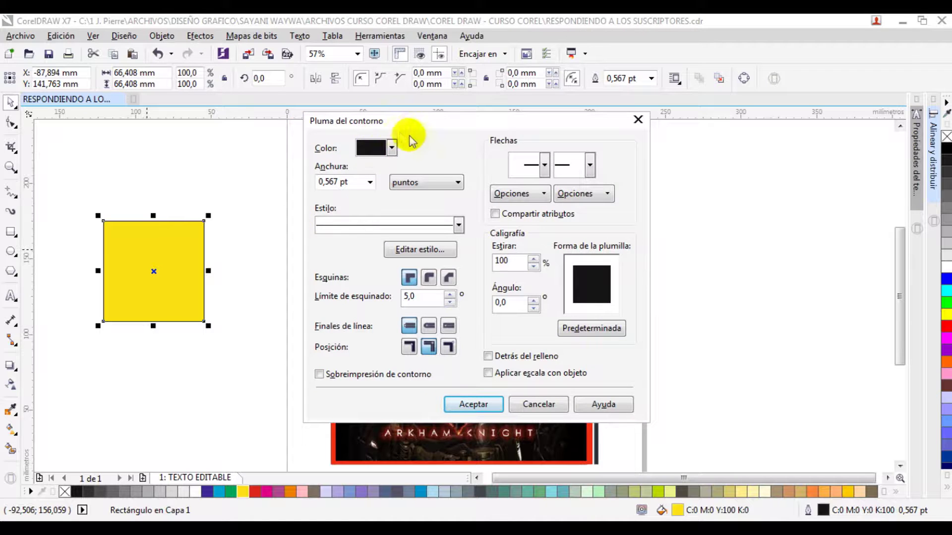
drag(430, 122, 359, 121)
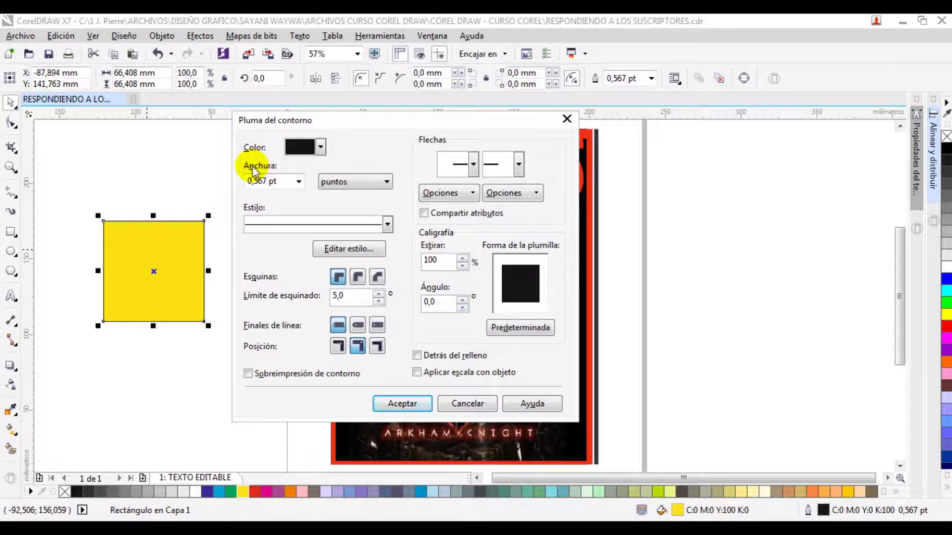
click(299, 181)
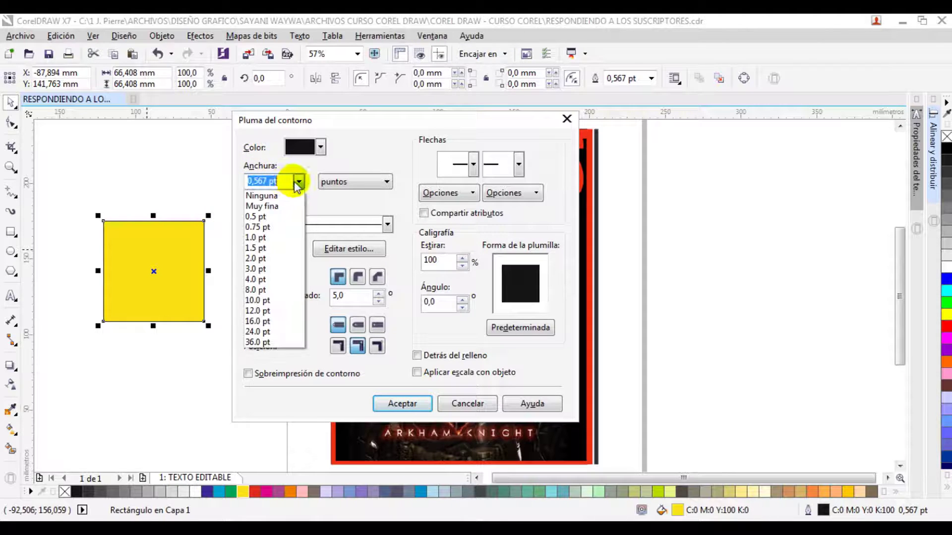
click(255, 290)
click(340, 184)
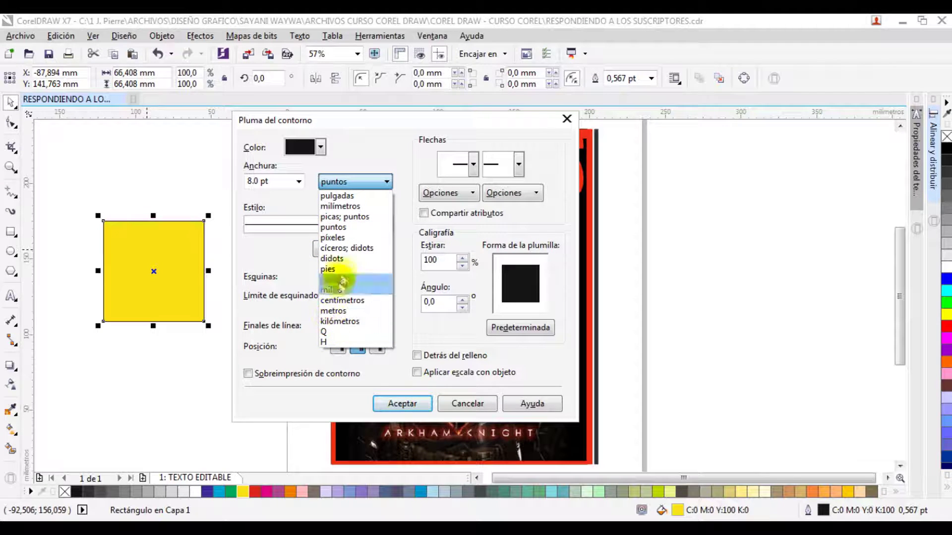
click(317, 300)
click(270, 182)
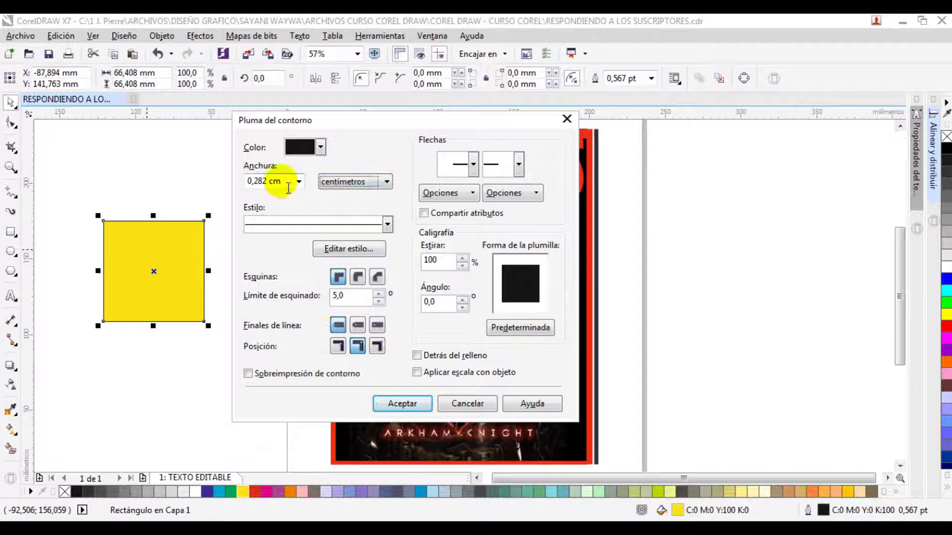
text(1)
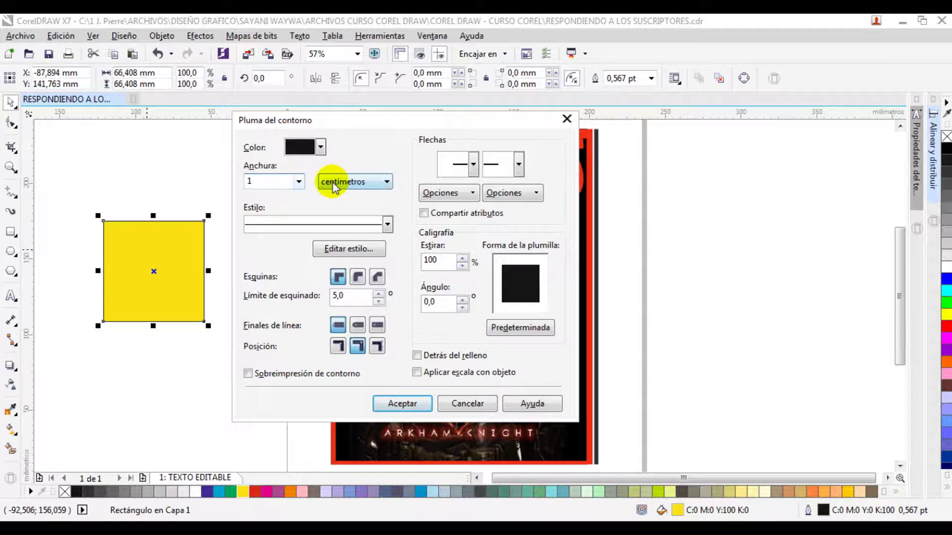
click(405, 405)
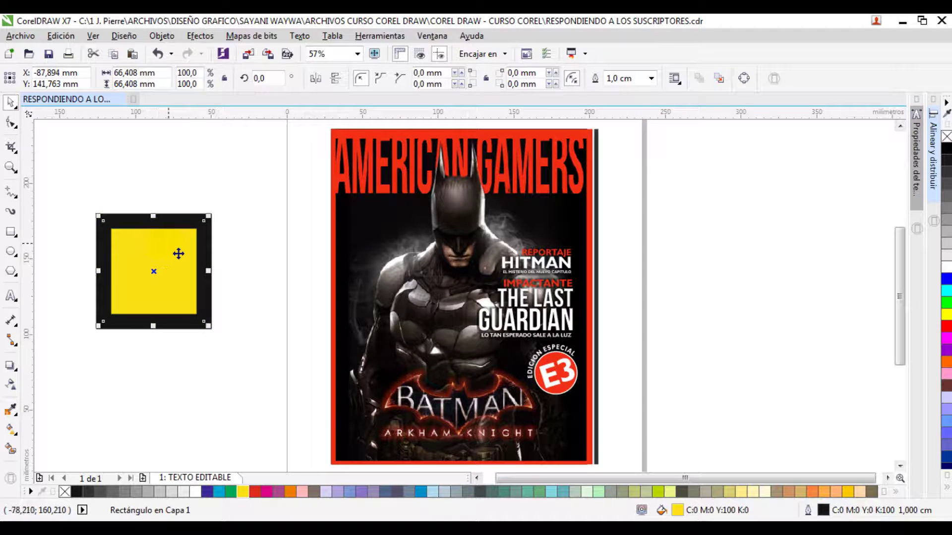
Step: Switch the yellow square's outline unit to millimetres and set its width to 5 mm
key(F12)
click(410, 182)
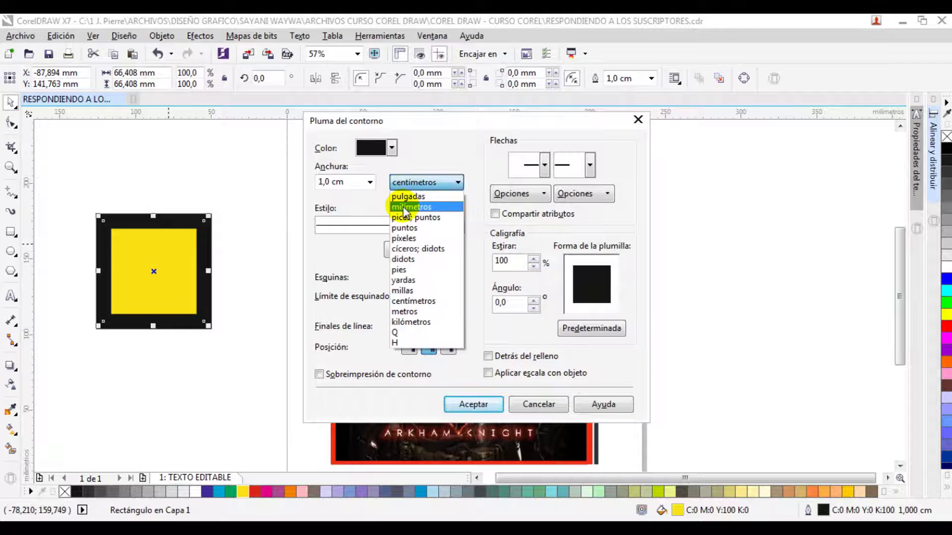
click(405, 208)
drag(372, 182, 260, 170)
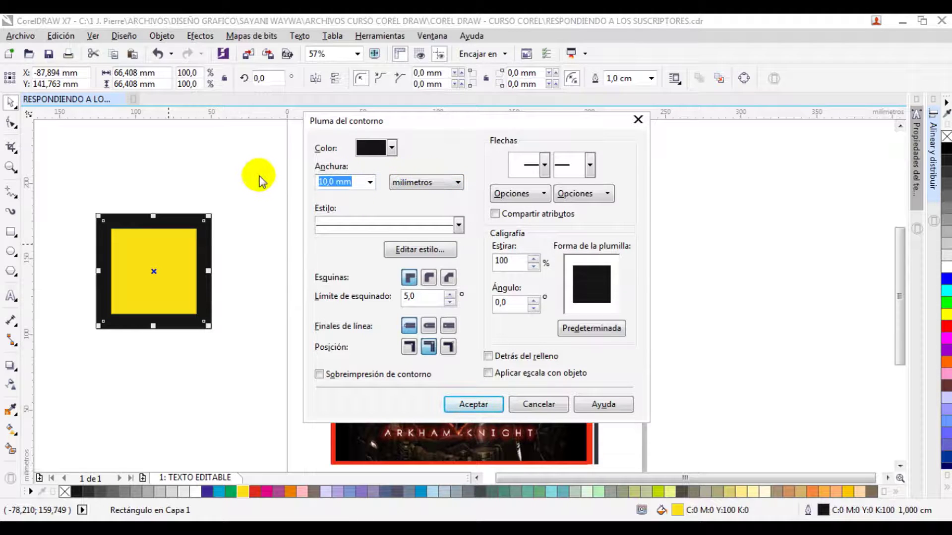
text(5)
click(474, 404)
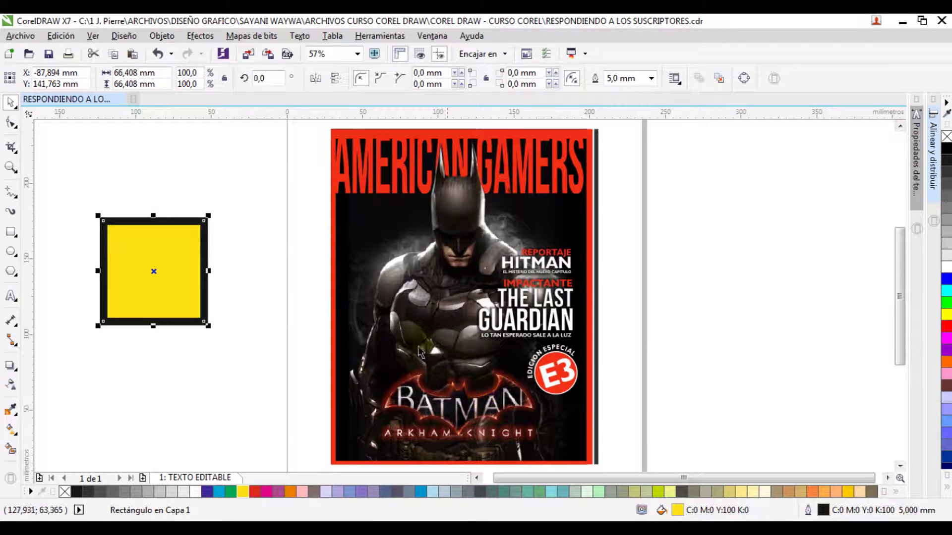
Step: Place a copy of the outlined yellow square beside the original, farther from the magazine page and at the same height
key(F2)
drag(82, 187, 254, 361)
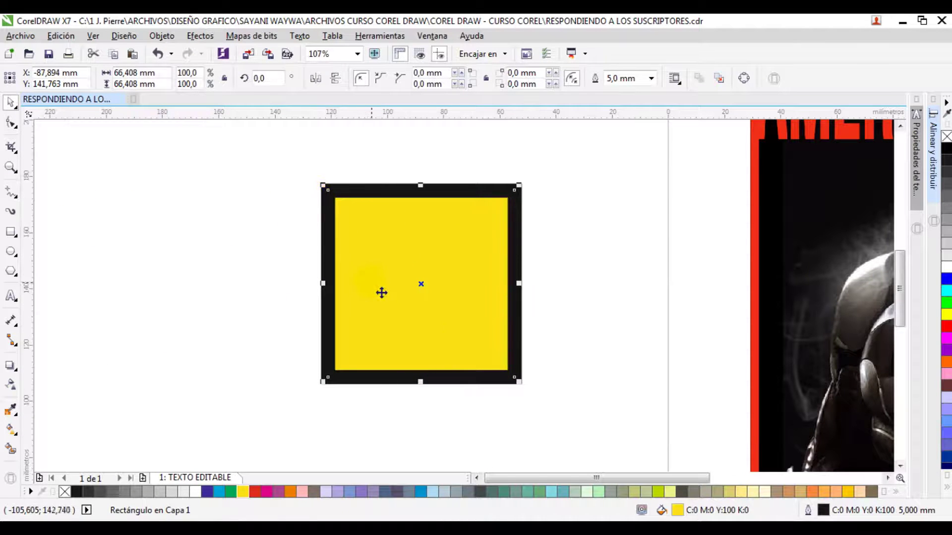
drag(339, 305, 149, 304)
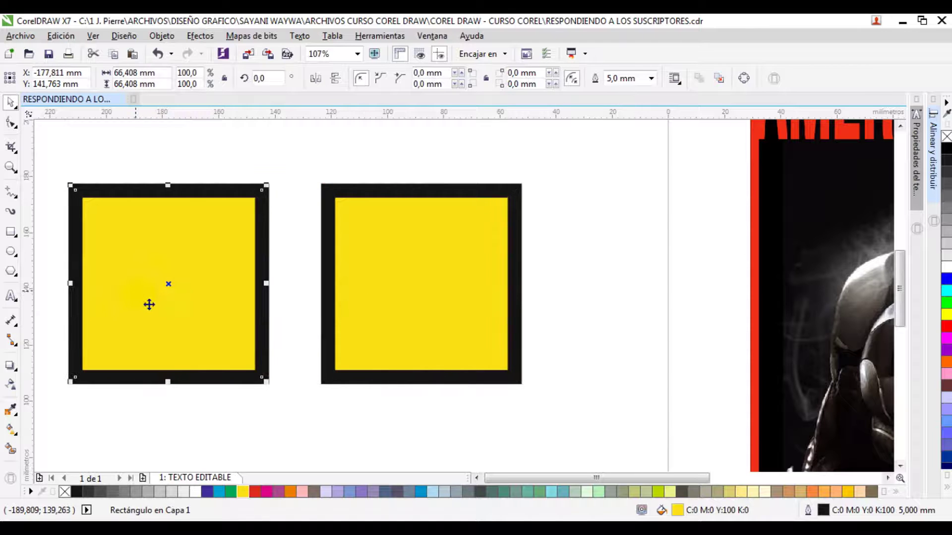
right_click(144, 301)
Step: Put the copied square's outline behind its fill and compare its border with the original square's
click(107, 236)
key(F12)
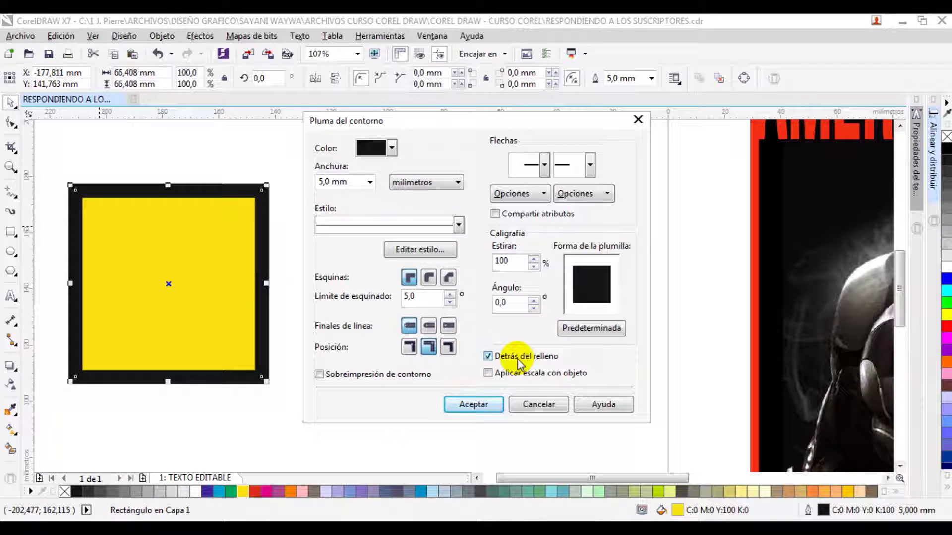
click(472, 403)
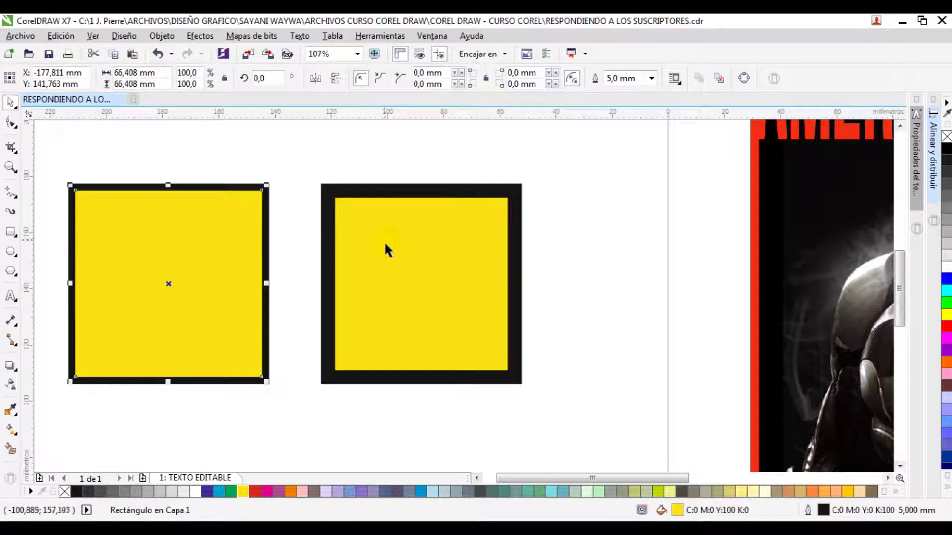
click(394, 269)
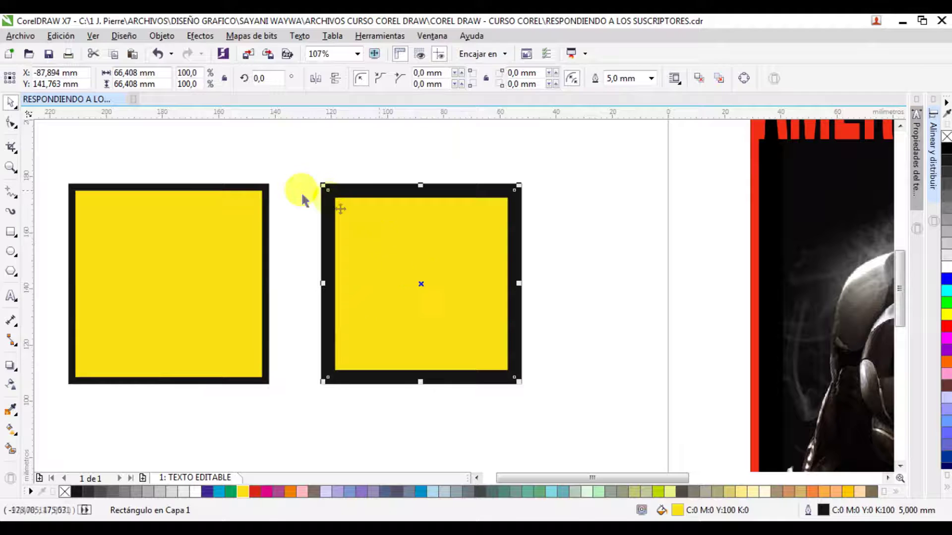
click(228, 221)
click(361, 239)
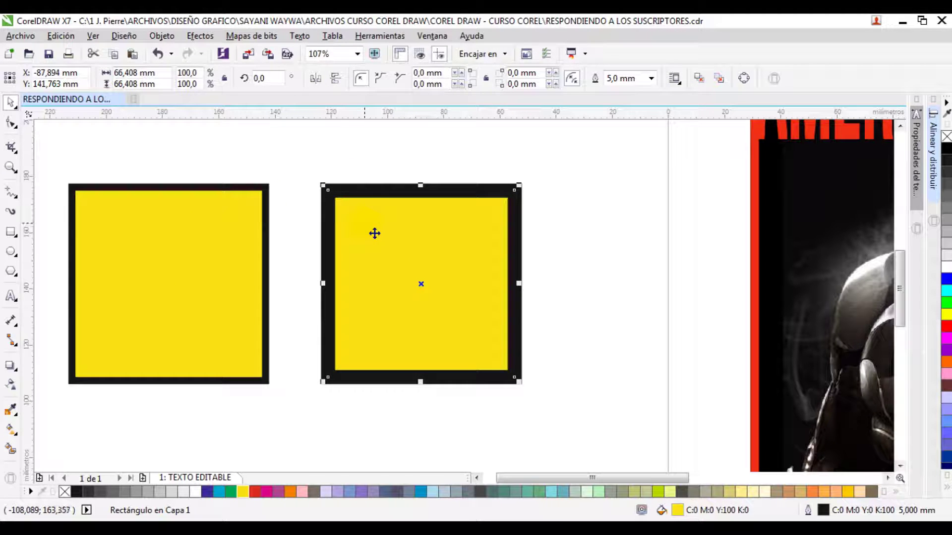
click(251, 247)
click(347, 248)
Step: Try rounded outline corners and scaling the outline with the object on the copied square, and undo the change
click(225, 257)
key(F12)
click(416, 303)
click(509, 379)
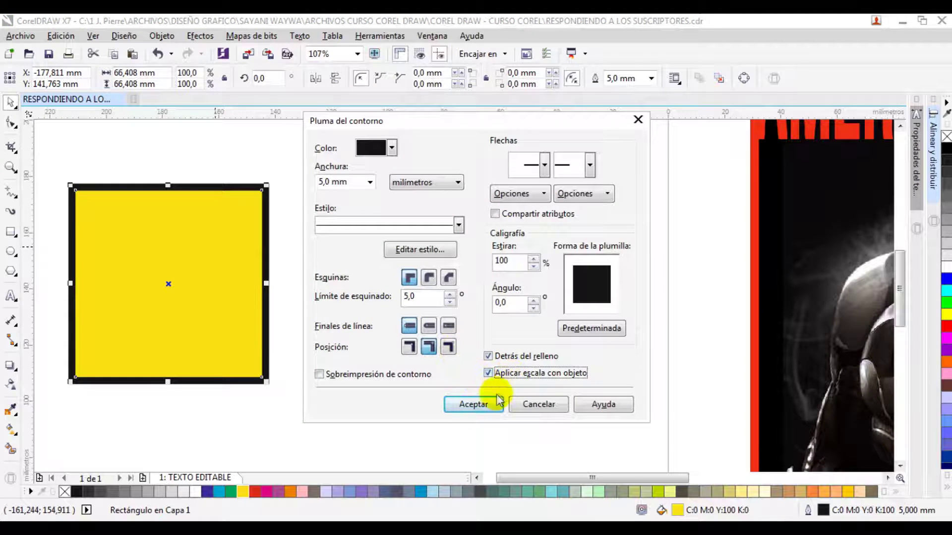
click(428, 278)
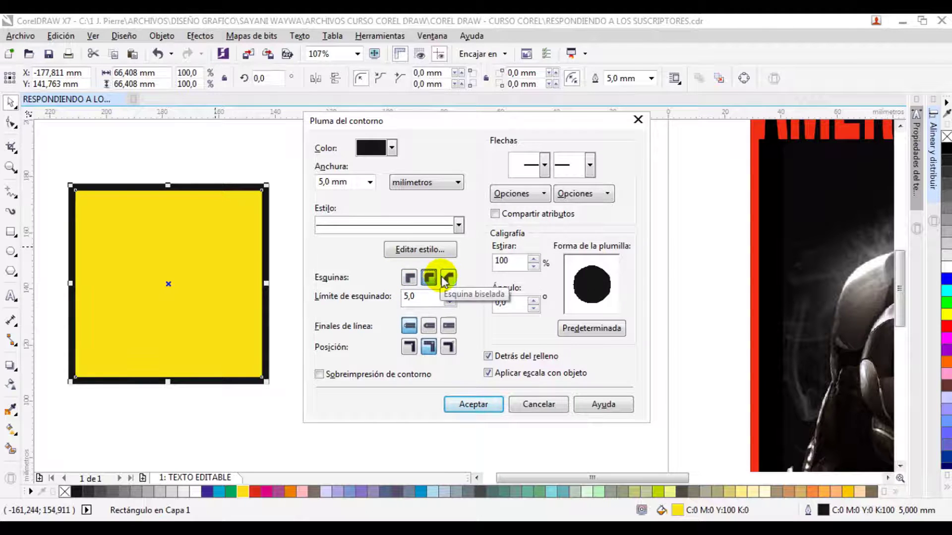
click(471, 404)
key(z)
click(311, 199)
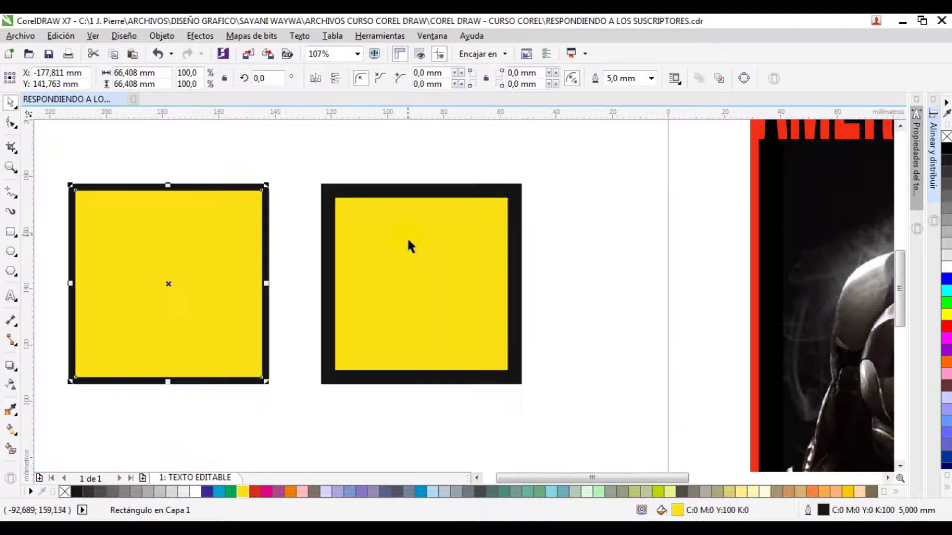
key(F12)
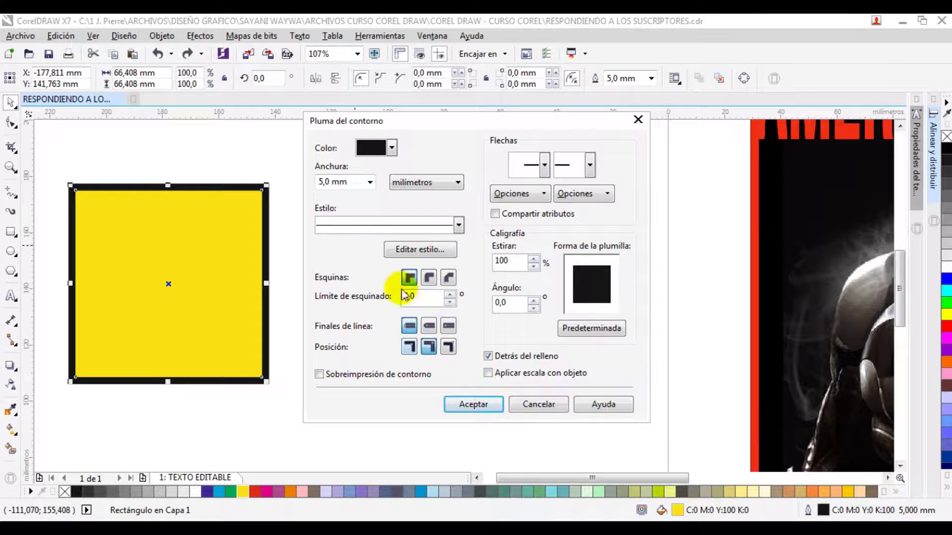
click(527, 405)
Step: Turn off the behind-fill option for the copied square's outline, and undo the change
click(378, 189)
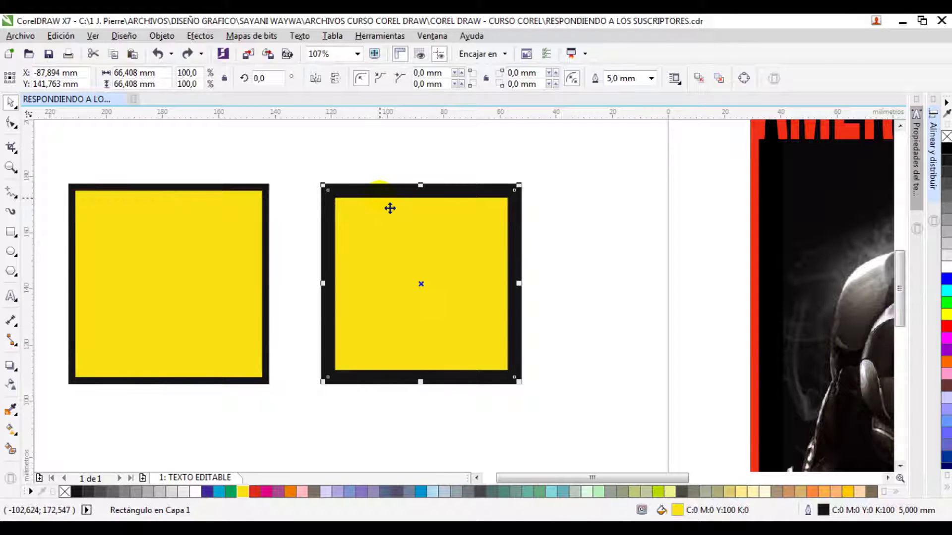
click(265, 213)
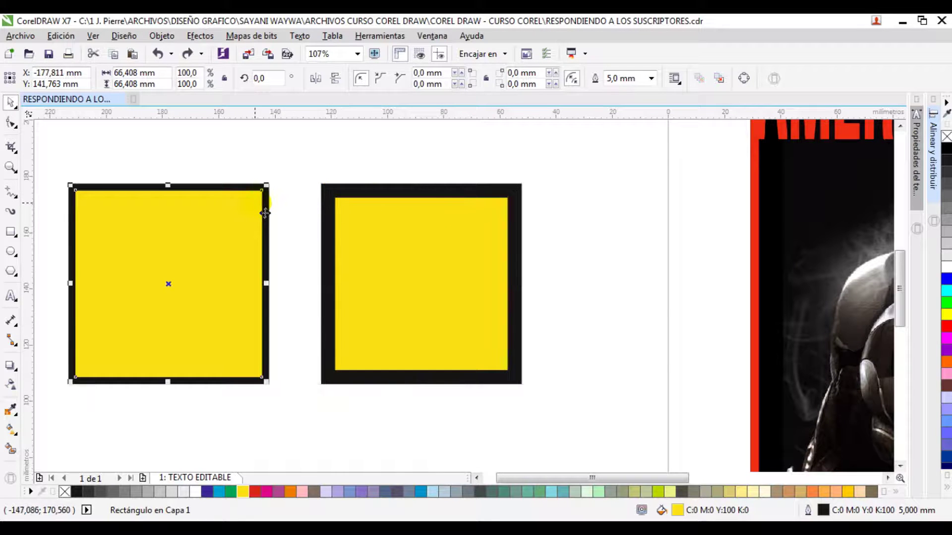
key(F12)
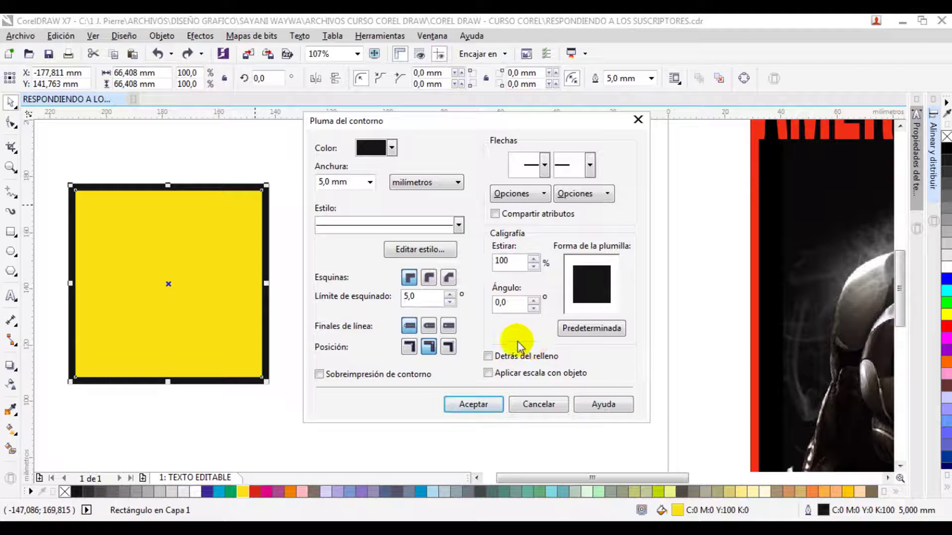
click(477, 405)
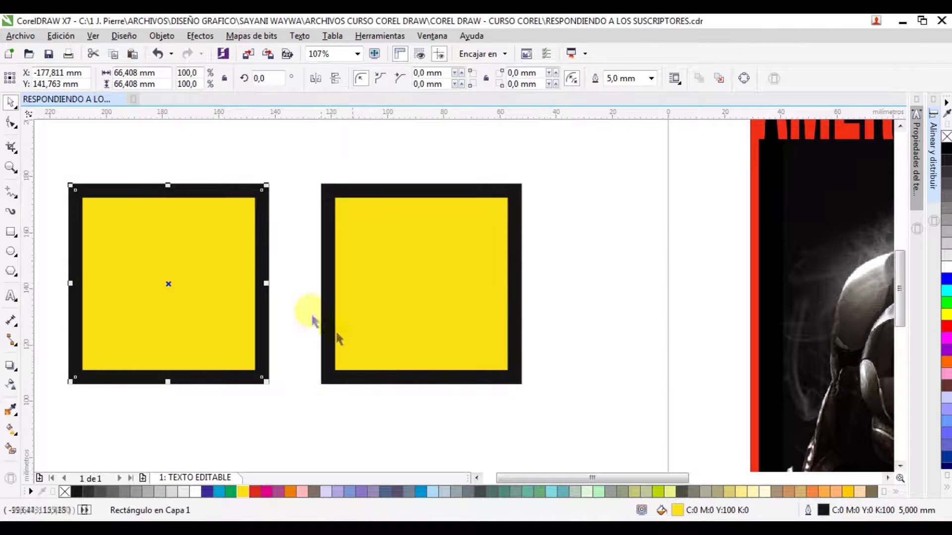
key(ctrl+z)
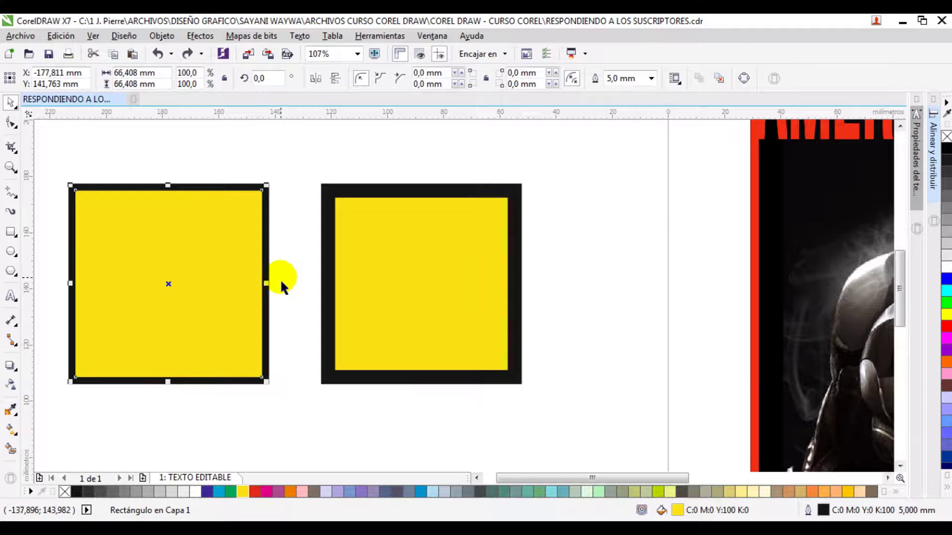
key(F12)
click(429, 326)
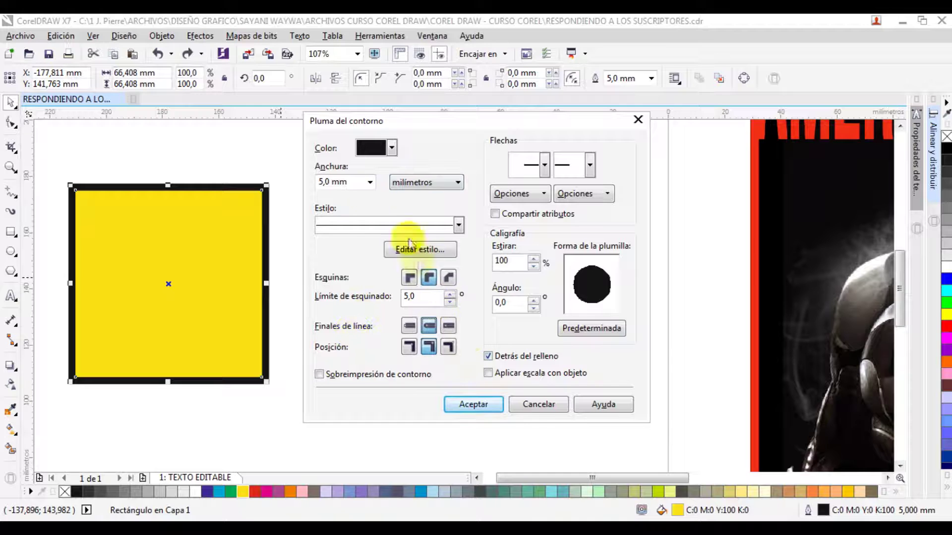
click(539, 402)
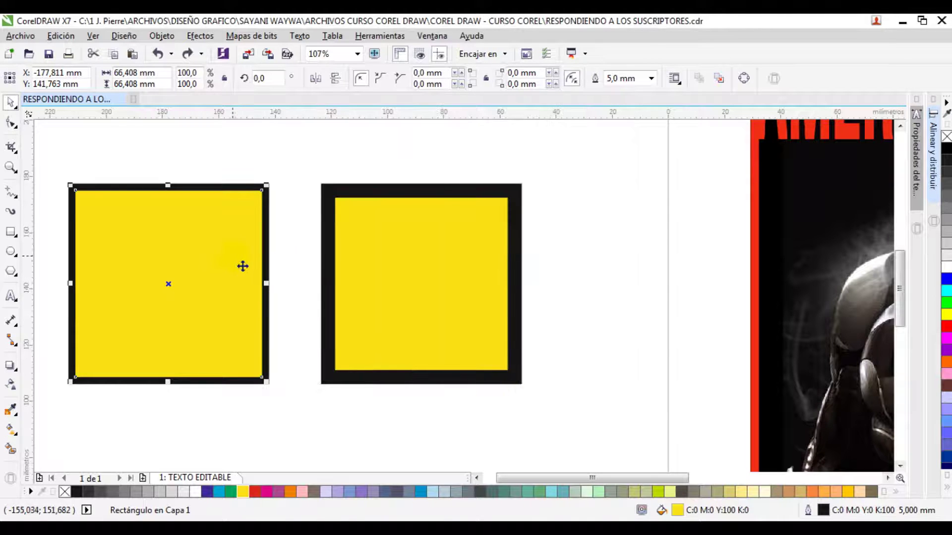
key(F12)
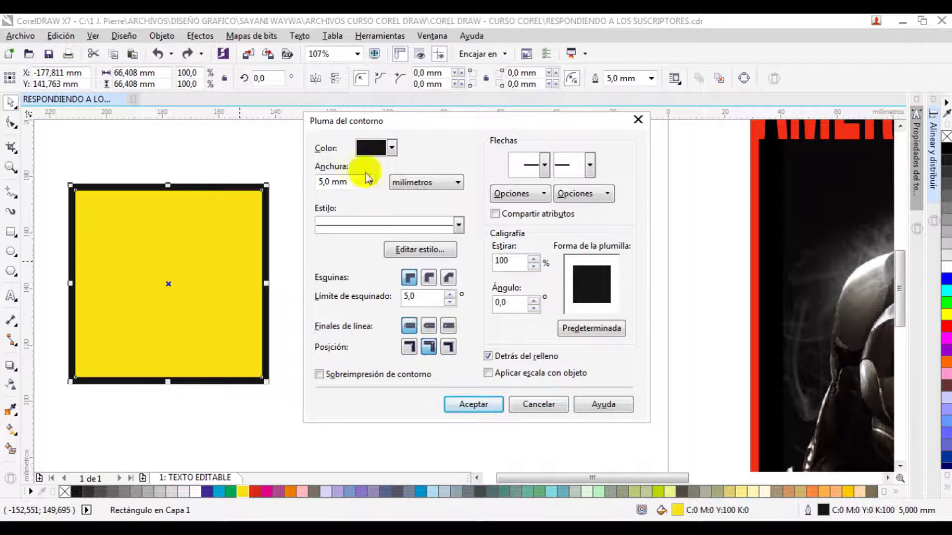
click(419, 183)
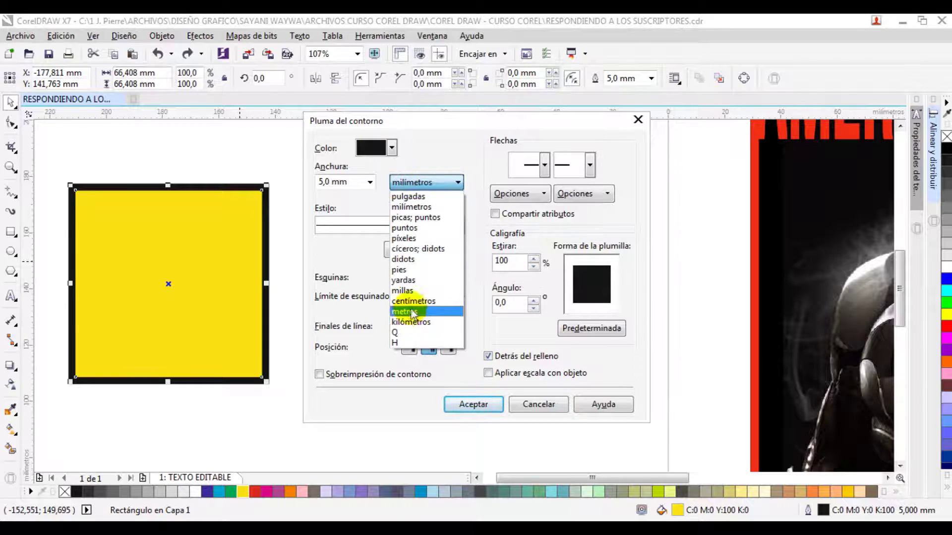
click(415, 302)
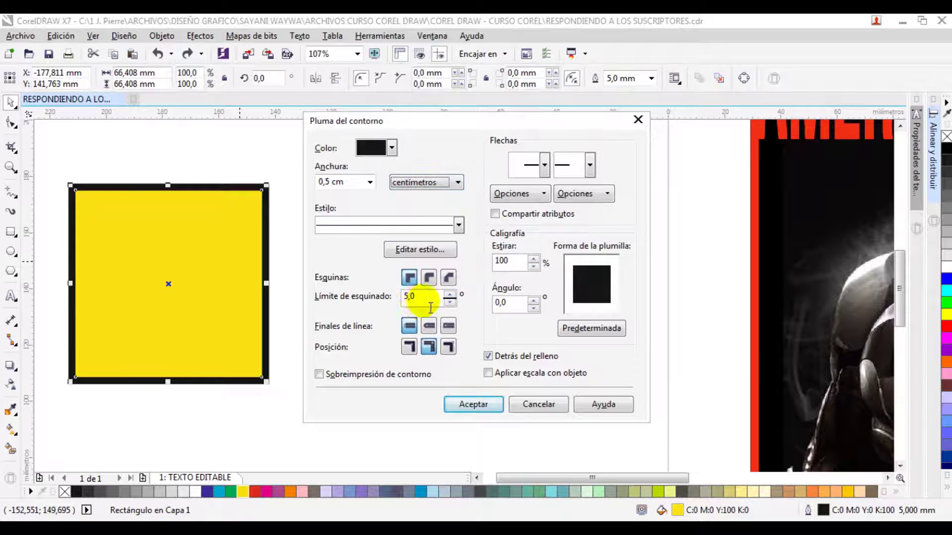
drag(320, 182, 356, 187)
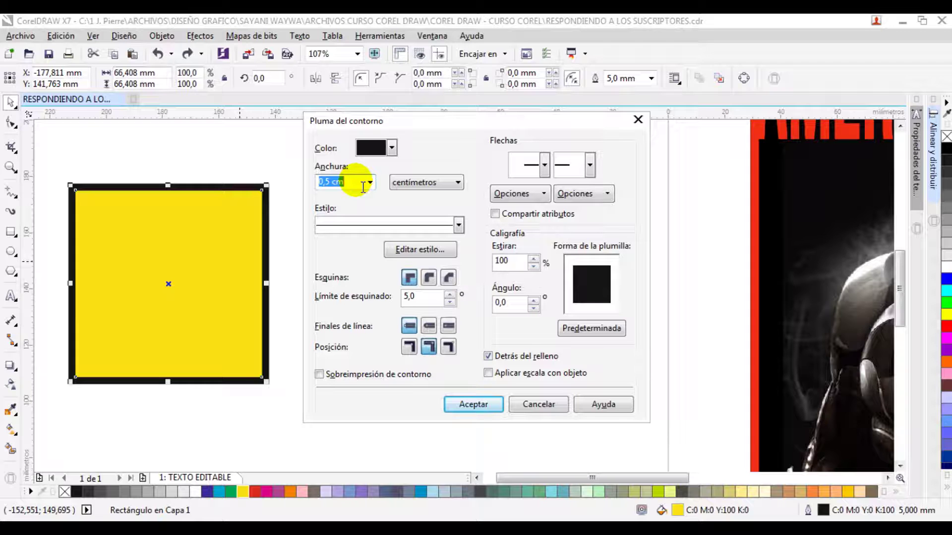
click(370, 182)
click(370, 182)
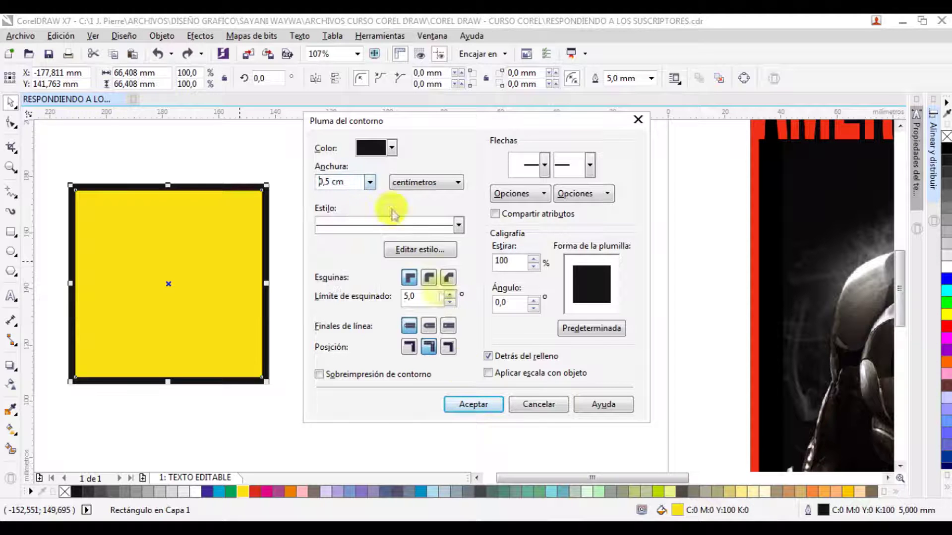
click(564, 404)
Step: Apply a dashed line style to the copied square's outline
click(227, 310)
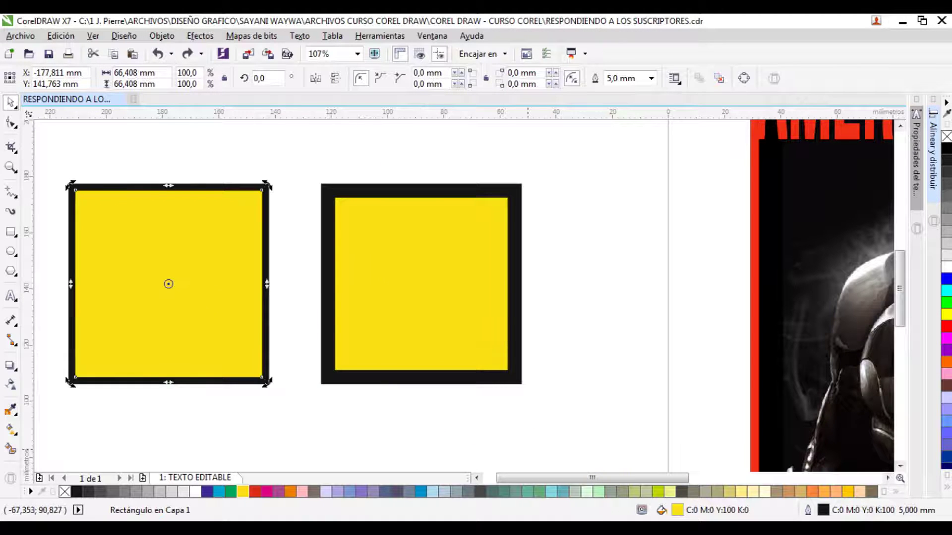
double_click(809, 513)
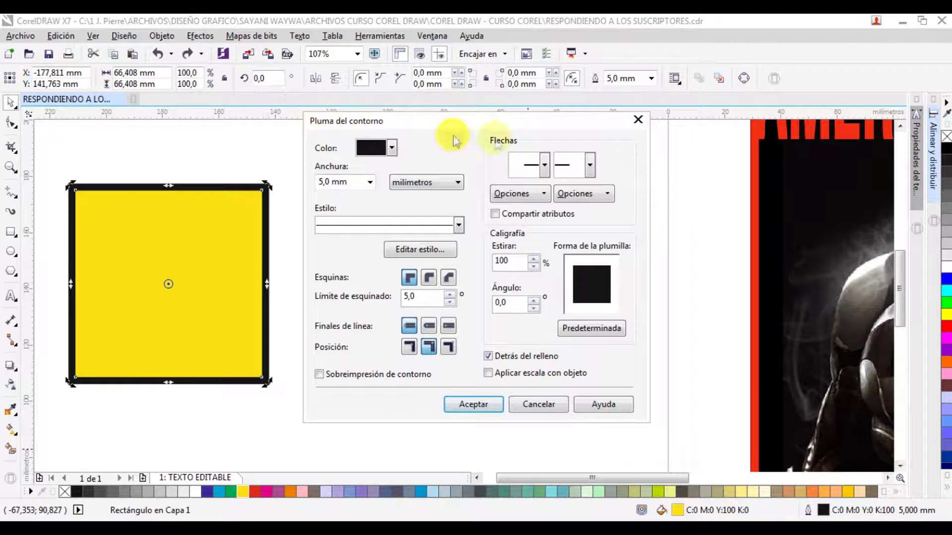
click(545, 166)
click(458, 224)
click(458, 225)
click(377, 275)
click(475, 404)
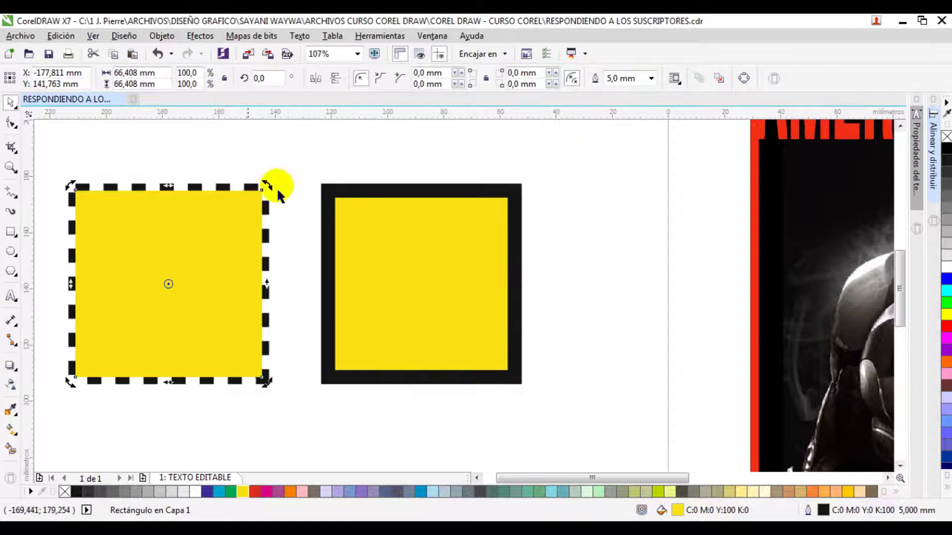
Step: Review the line styles available for the dashed square's outline without changing it
key(F12)
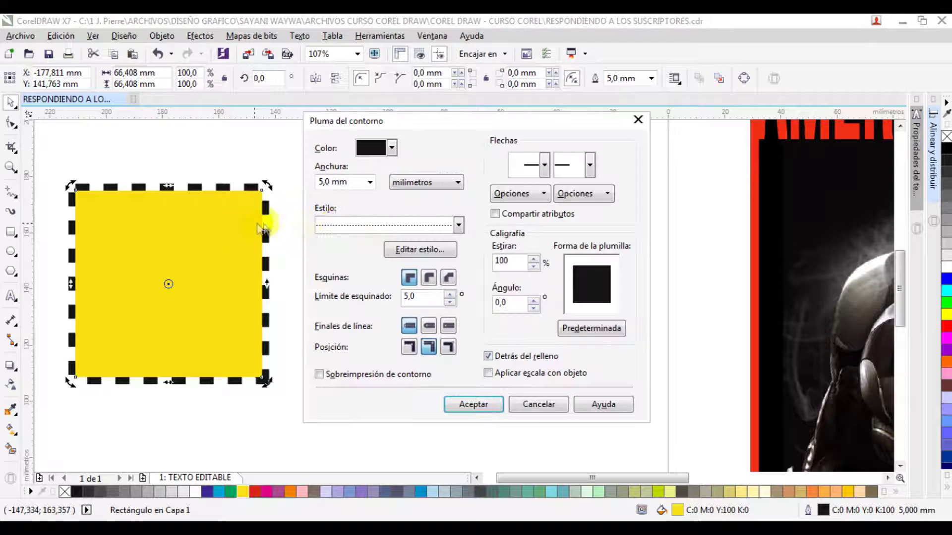
click(409, 224)
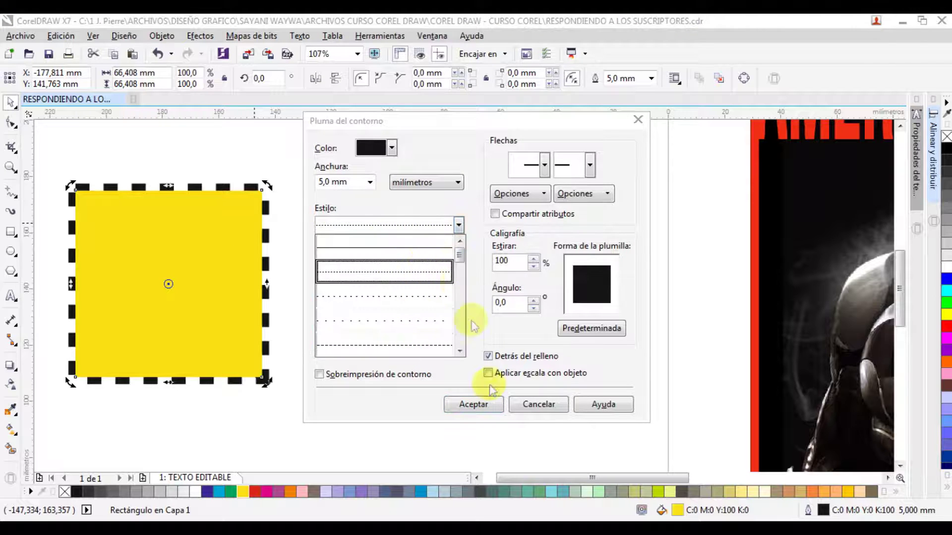
click(531, 406)
click(527, 407)
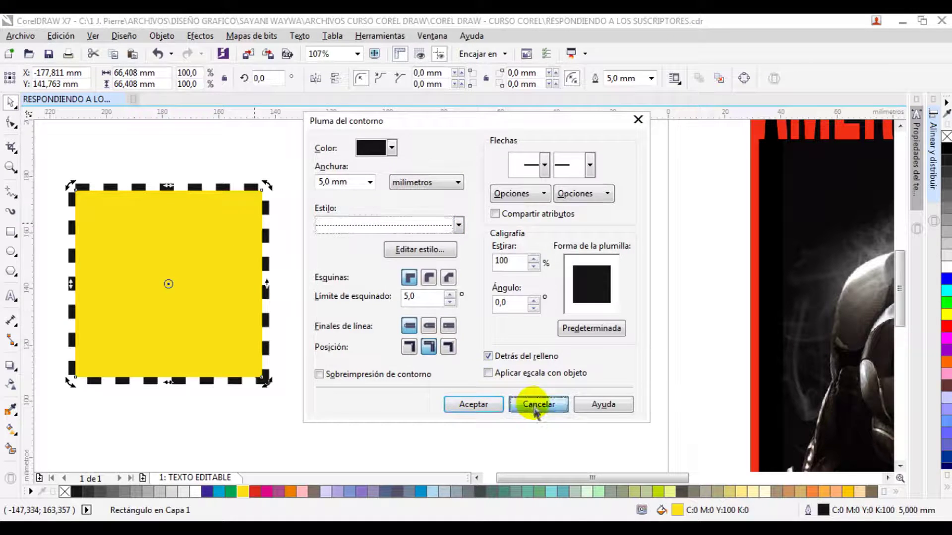
click(308, 236)
click(245, 238)
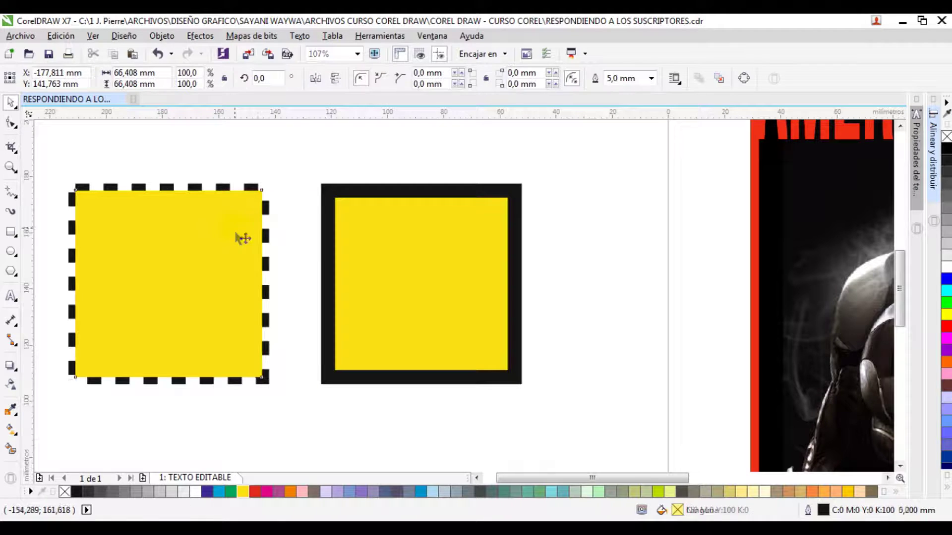
shift+click(371, 256)
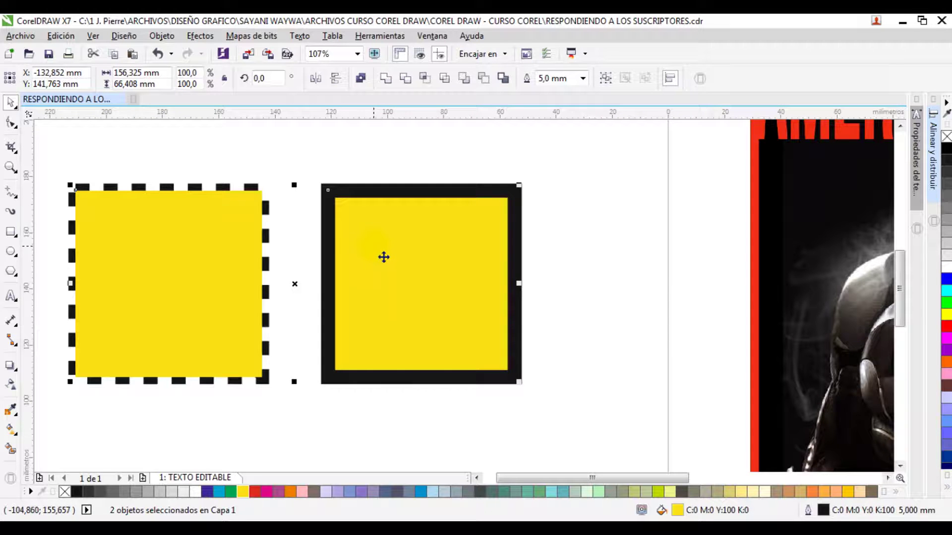
click(379, 215)
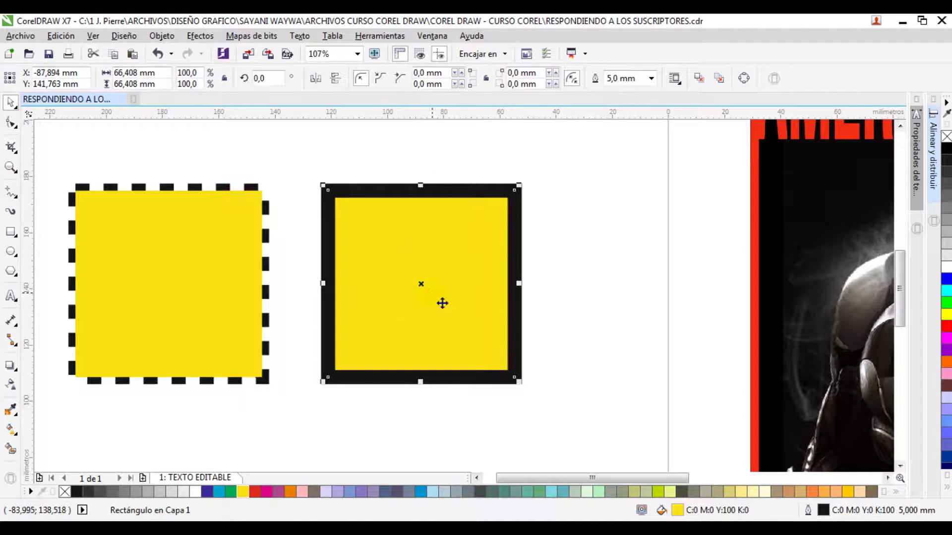
Step: Draw a yellow-filled rectangle about 45 by 38 mm on the empty area beside the magazine cover
click(122, 189)
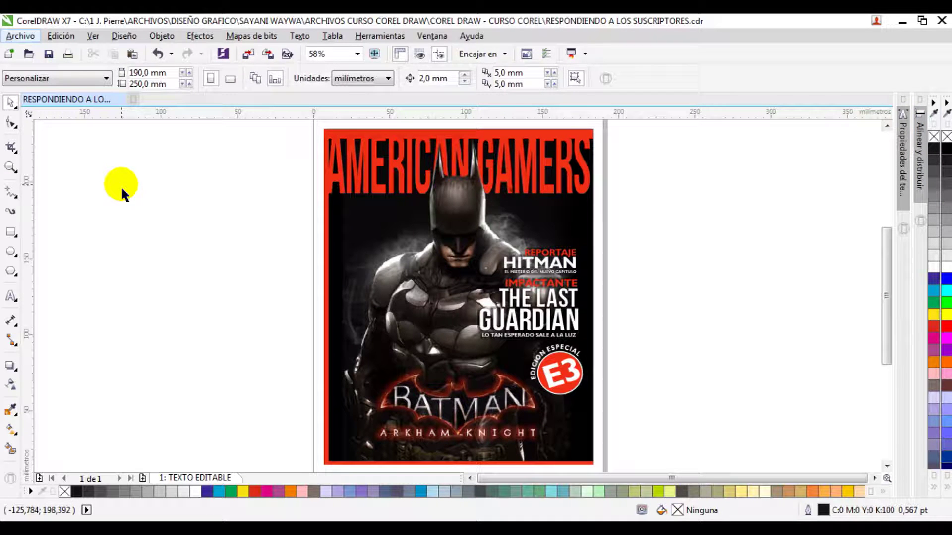
click(11, 232)
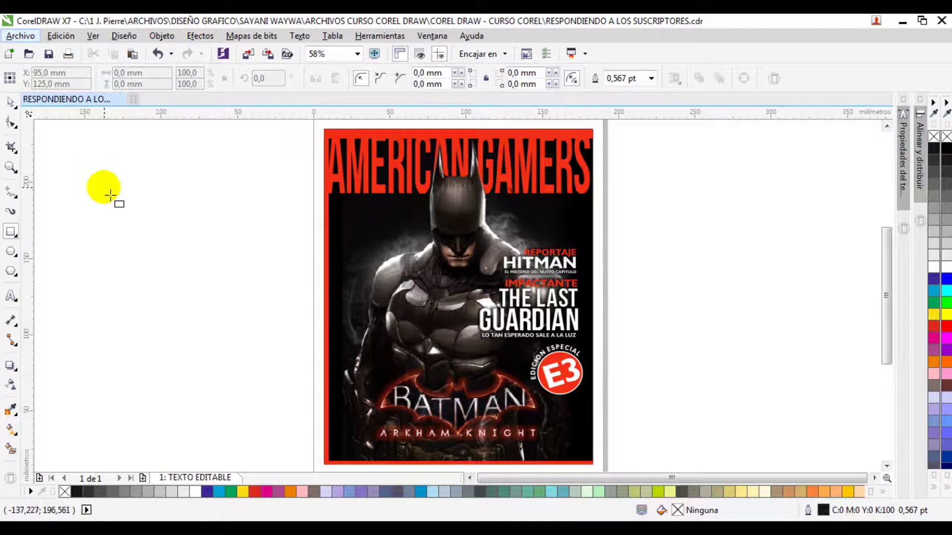
drag(93, 168, 163, 227)
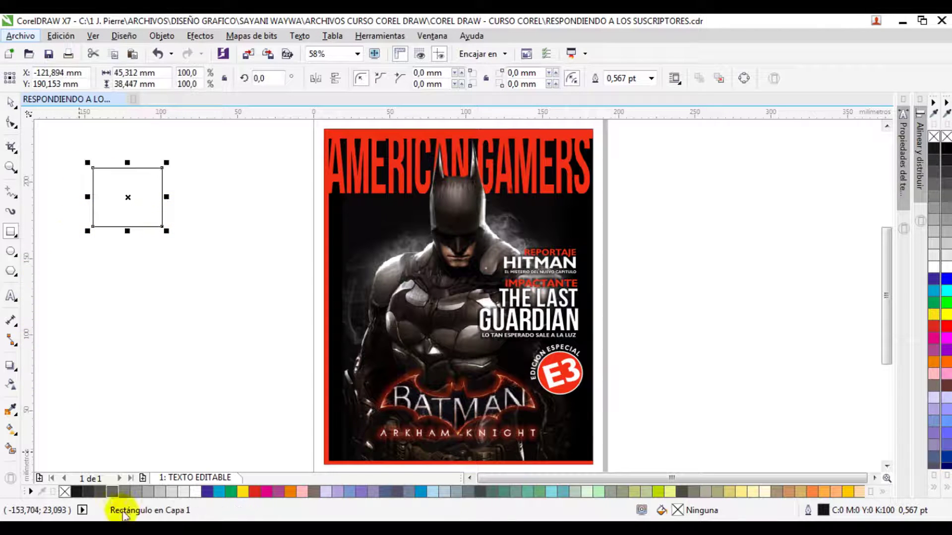
click(242, 491)
click(11, 103)
drag(128, 198, 146, 246)
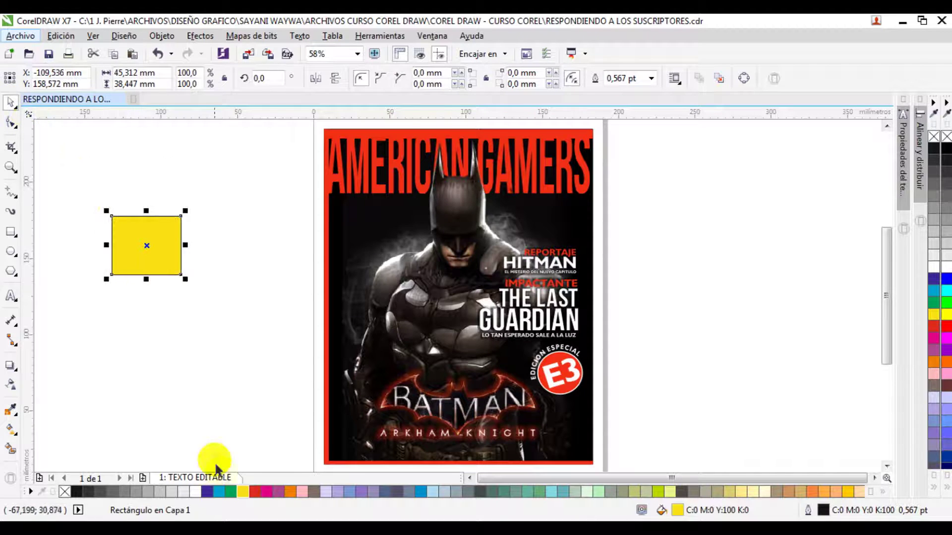
Step: Enlarge the rectangle to about 71 by 63 mm and give it a cyan fill with no outline
click(267, 491)
drag(146, 279, 146, 316)
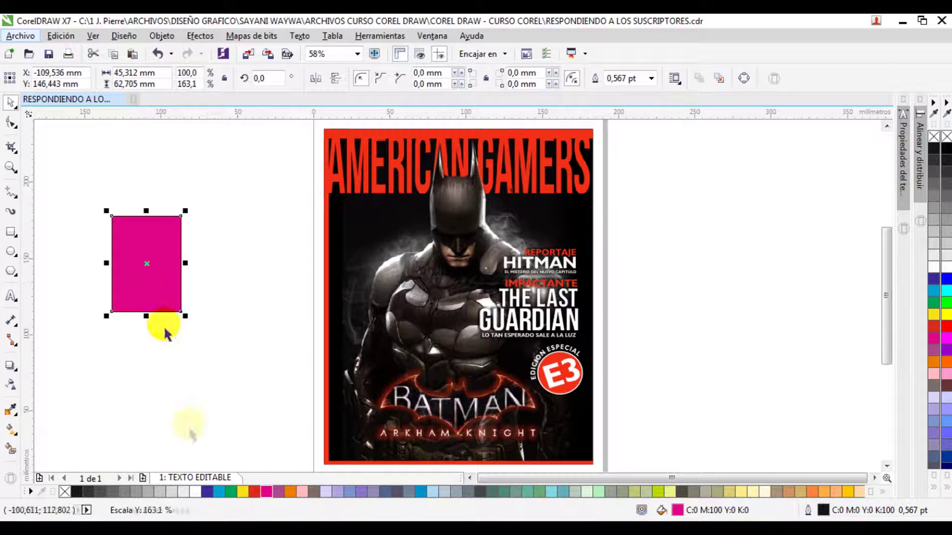
click(221, 492)
drag(185, 263, 172, 248)
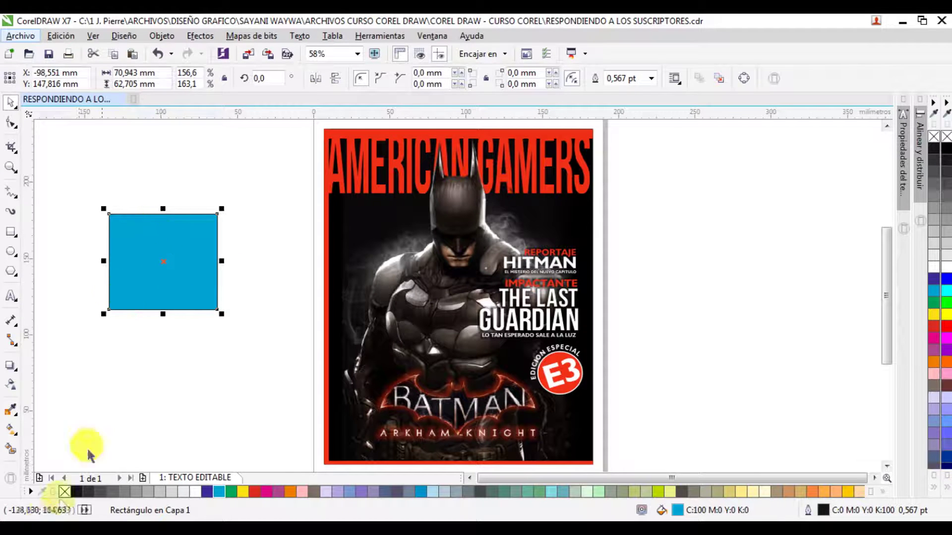
right_click(64, 492)
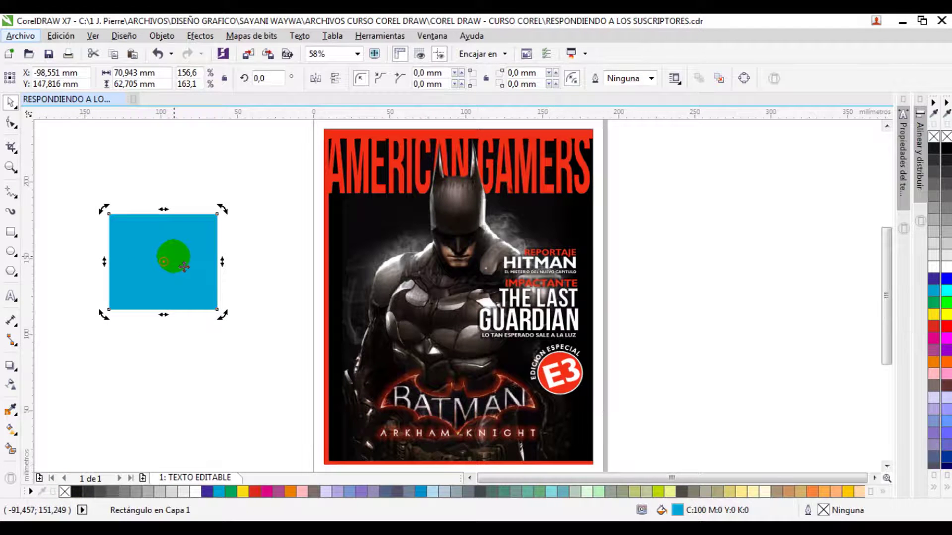
Step: Try the RGB, HSB and Lab colour models on the rectangle's cyan fill and cancel the fill edit
key(shift+F11)
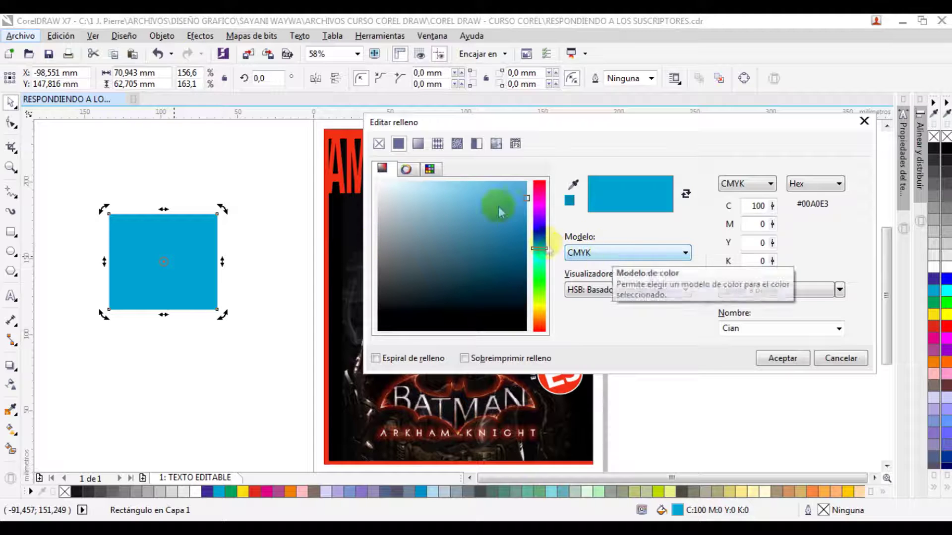
click(587, 253)
click(589, 254)
click(595, 252)
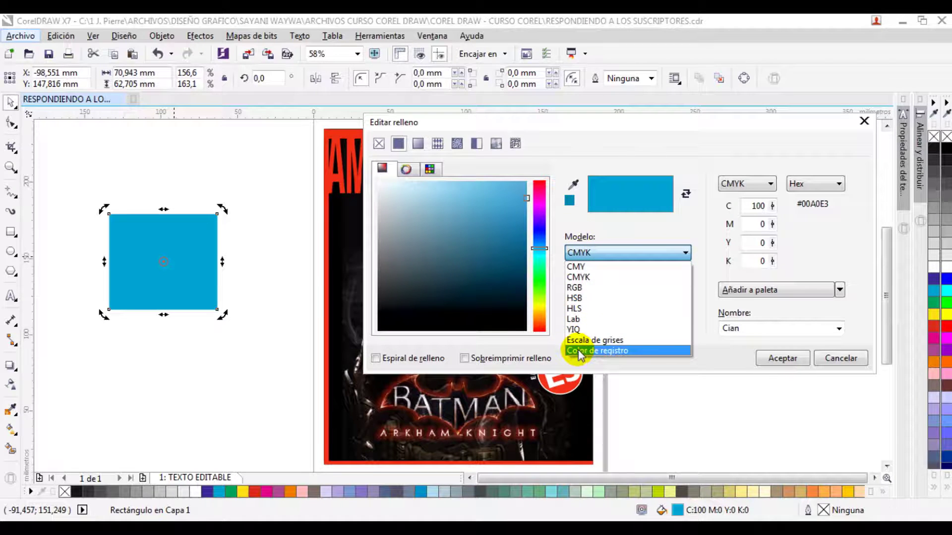
click(593, 288)
click(595, 253)
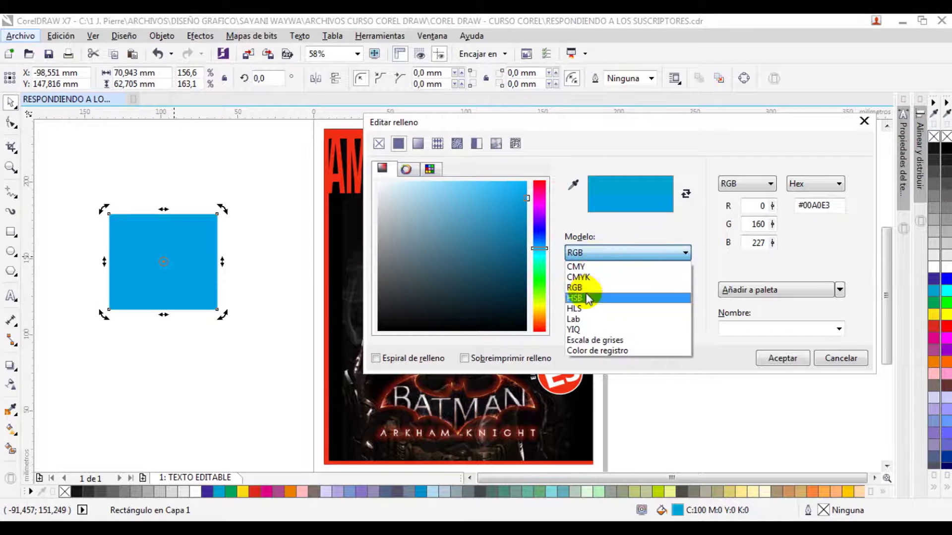
click(587, 299)
click(594, 253)
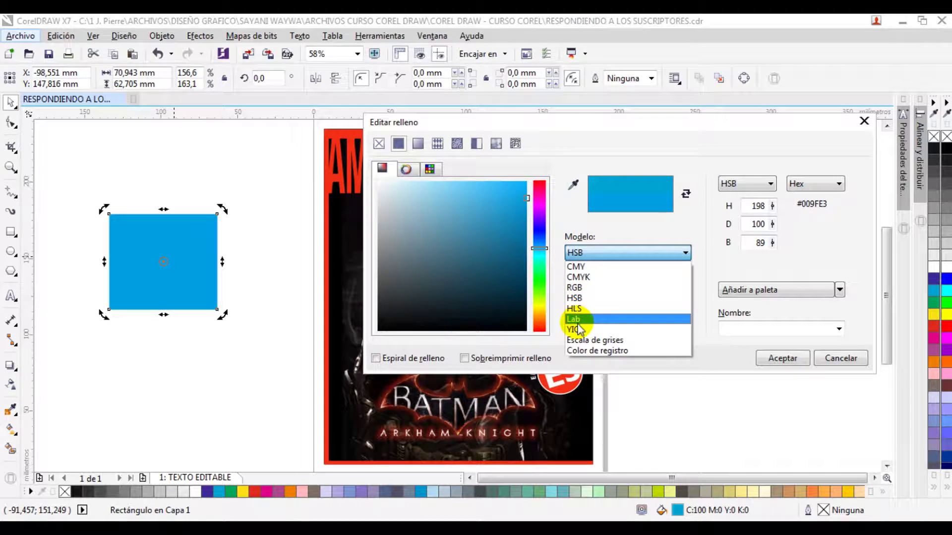
click(576, 320)
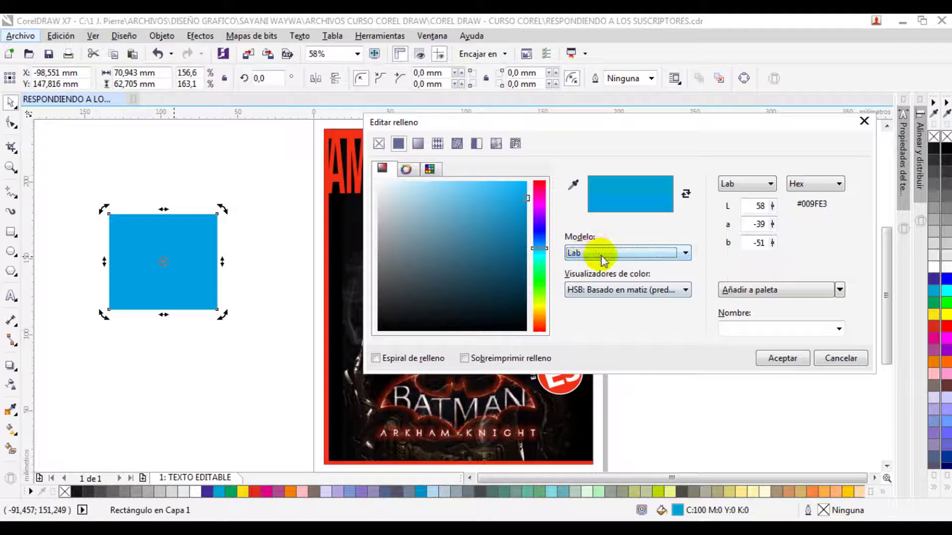
click(641, 296)
click(640, 304)
click(841, 359)
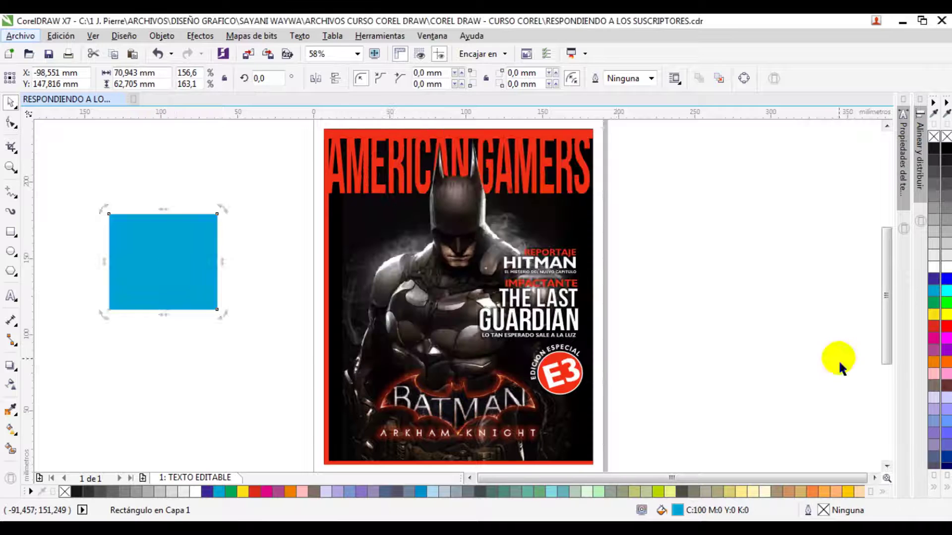
Step: Hide the default RGB colour palette and display it again beside the CMYK one
click(181, 240)
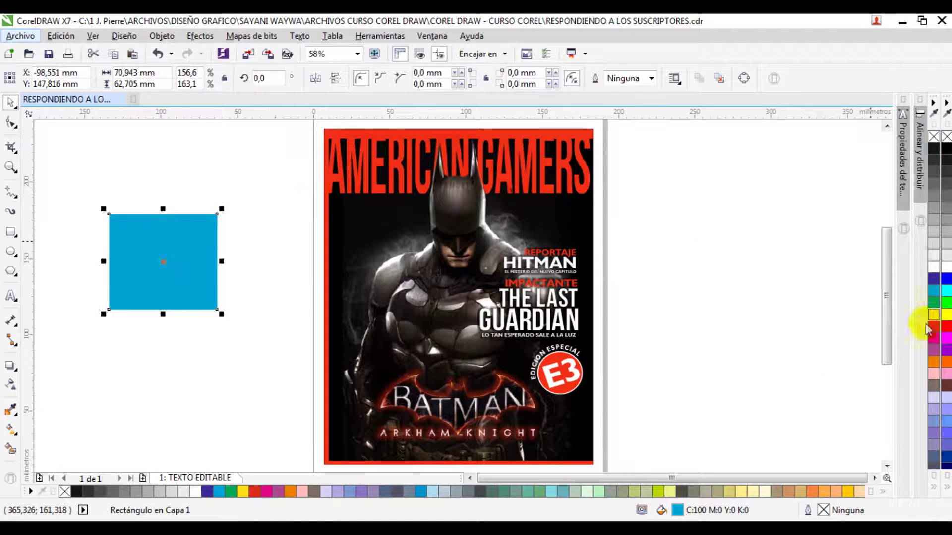
click(939, 261)
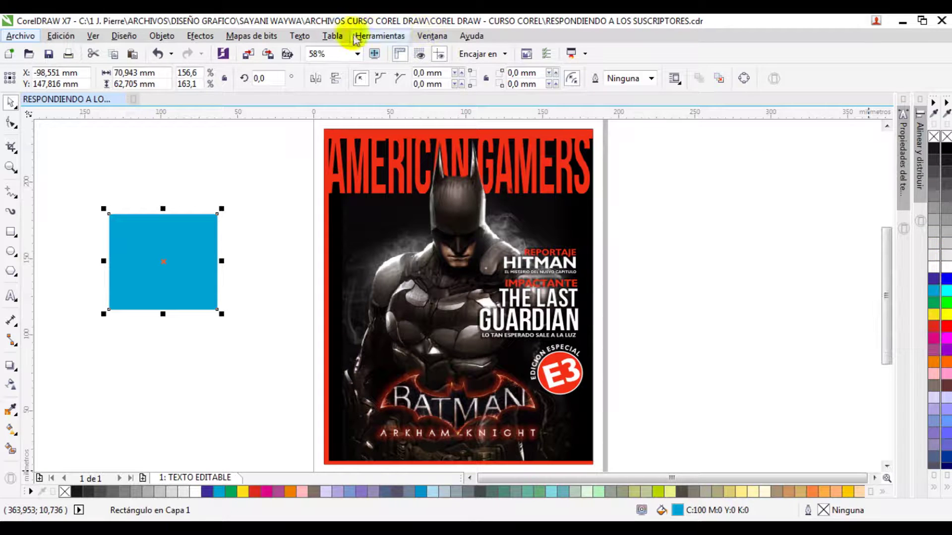
click(431, 37)
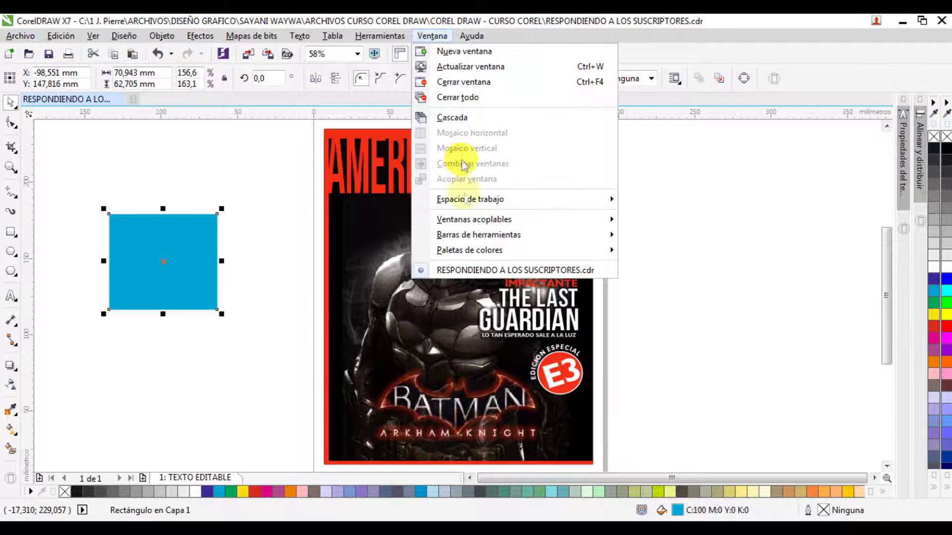
mouse_move(480, 258)
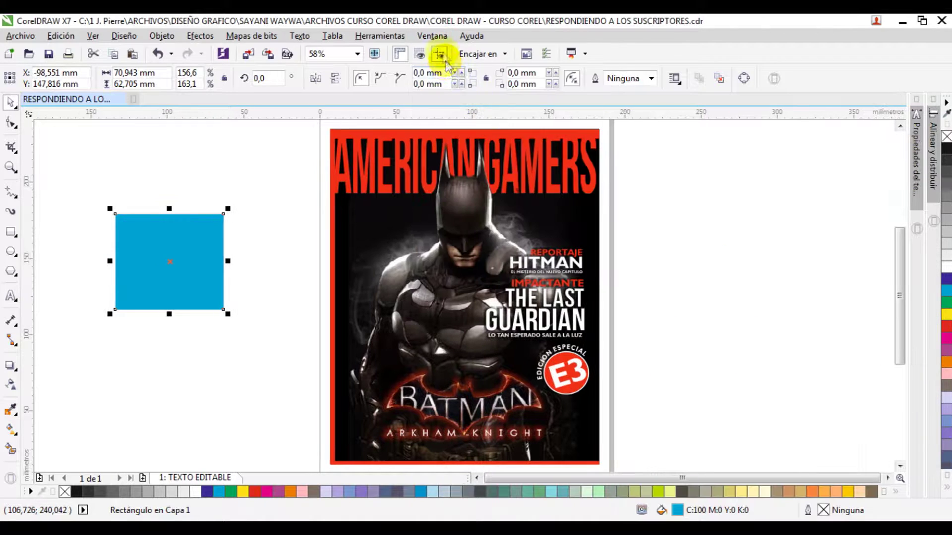
click(431, 35)
mouse_move(521, 255)
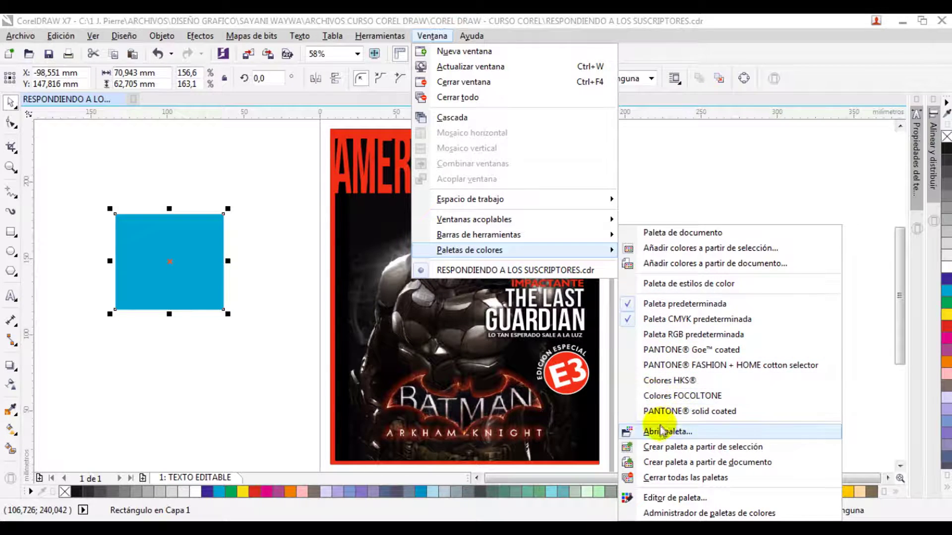
click(672, 336)
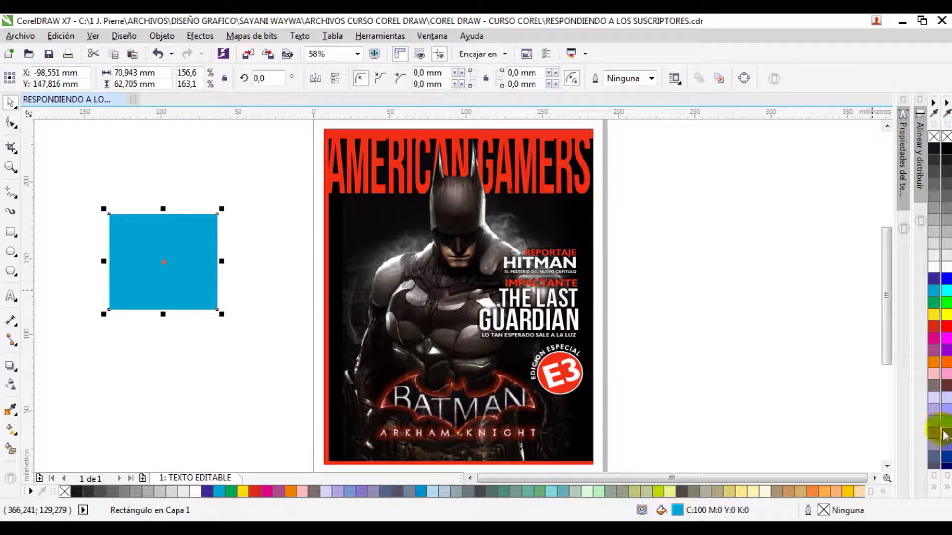
Step: Fill the rectangle with pure green (R 0, G 255, B 0) from the RGB palette
click(946, 304)
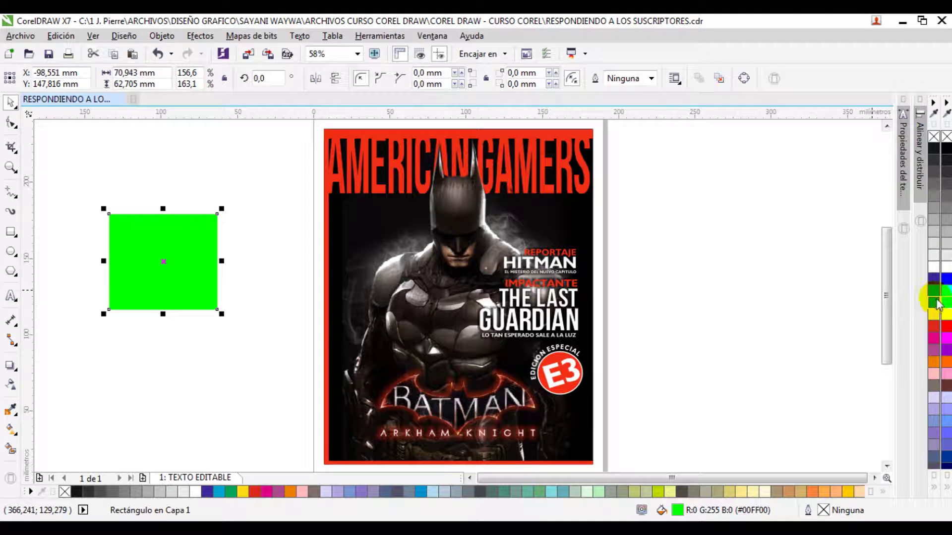
click(173, 240)
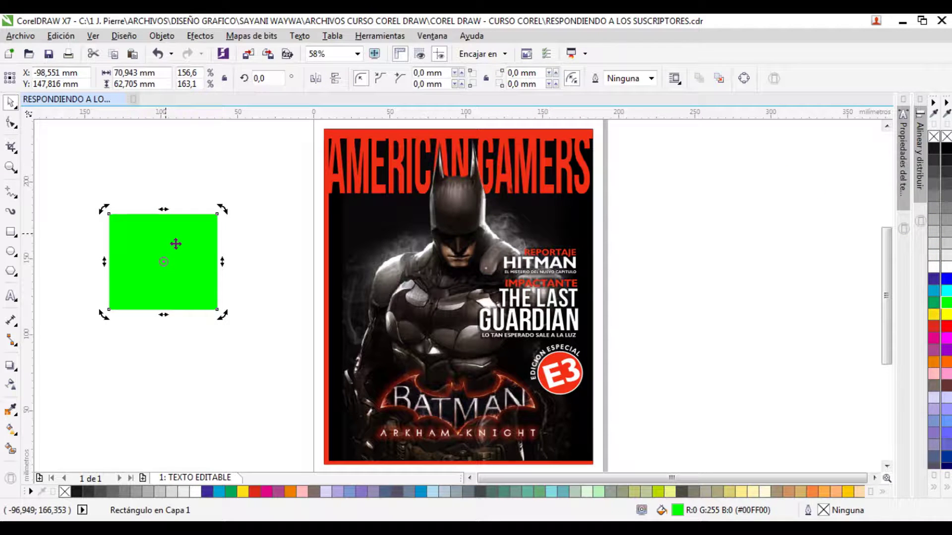
Step: Open the green rectangle's fill for editing and examine the process-colour palette libraries, including the CMYK group
key(shift+F11)
click(430, 169)
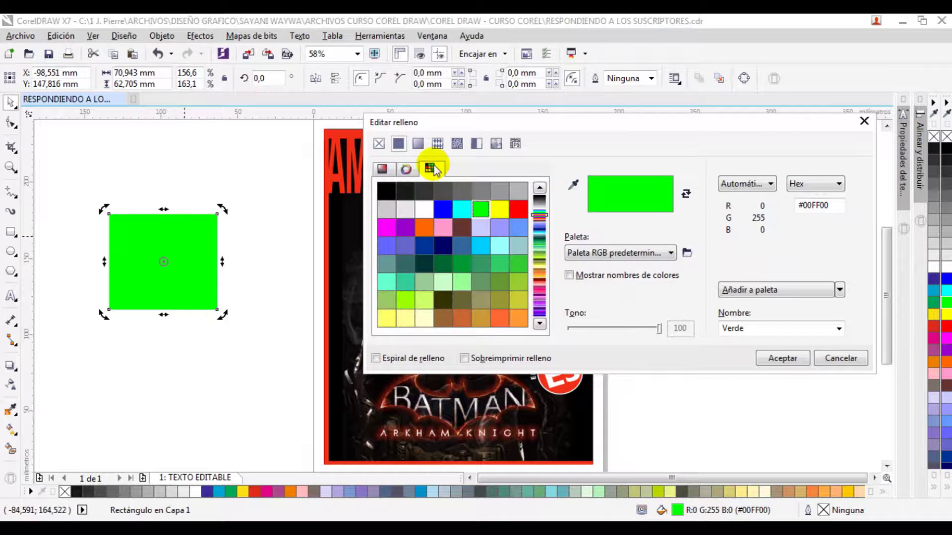
click(591, 255)
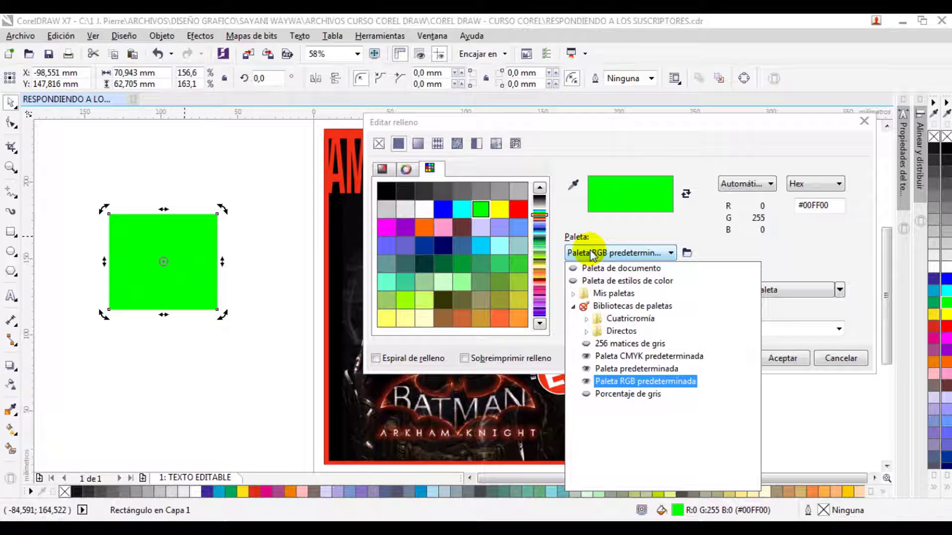
click(579, 298)
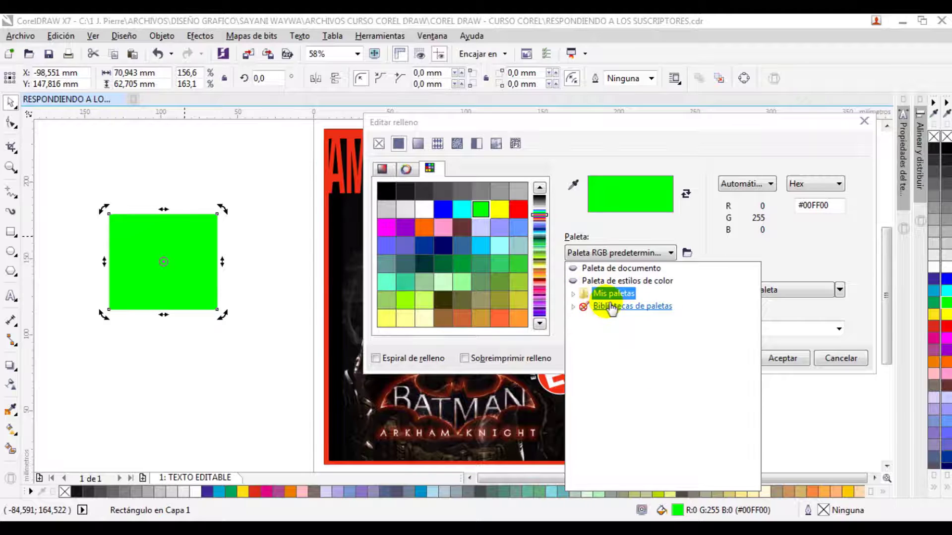
click(580, 306)
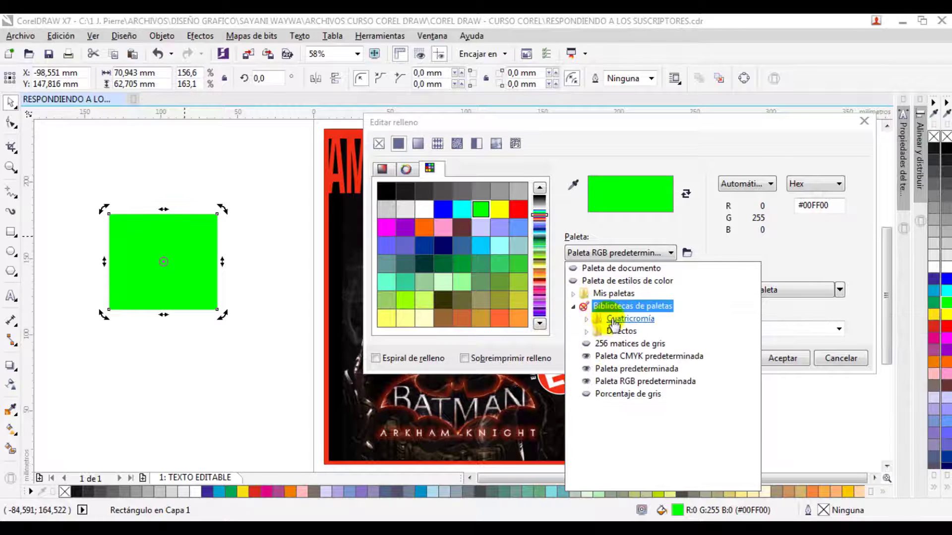
click(595, 320)
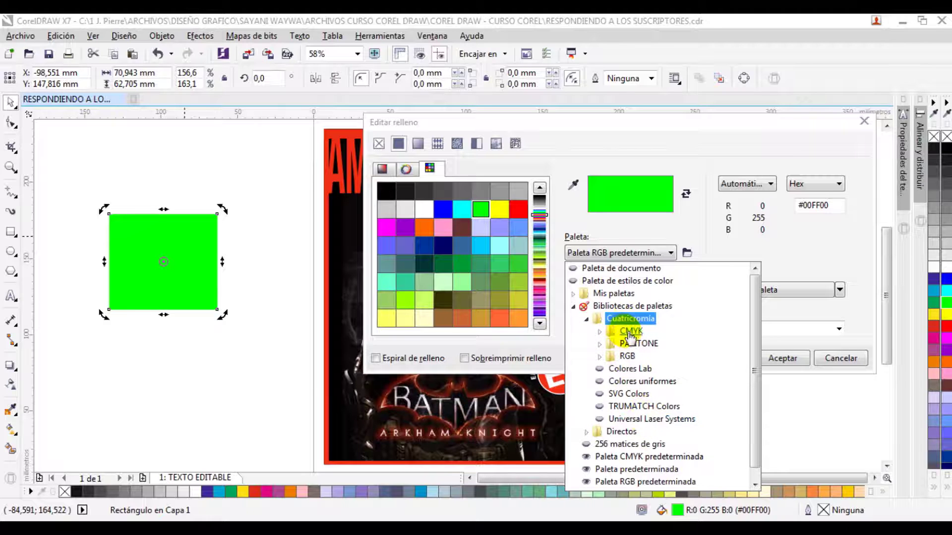
click(604, 332)
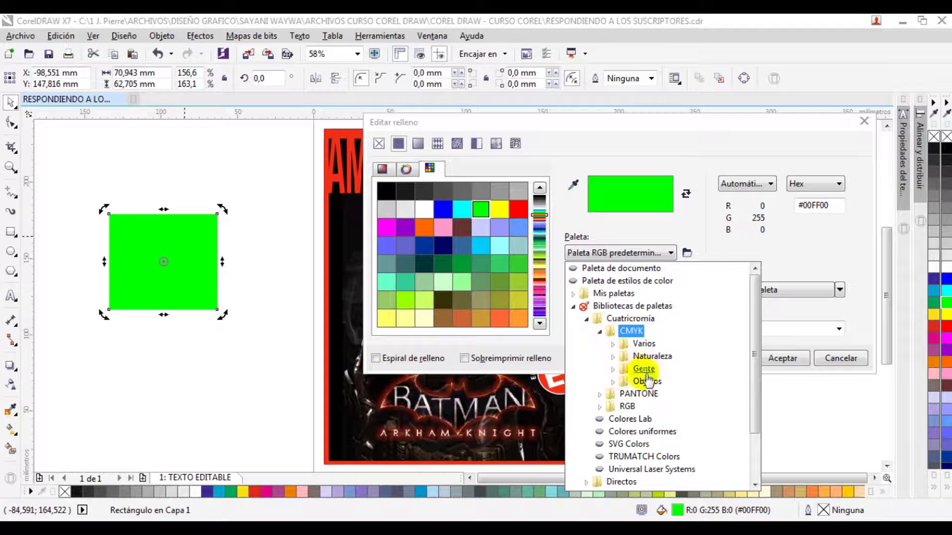
Step: Try the PANTONE+ CMYK Coated palette on the rectangle's fill with the red PANTONE P 49-7 C
click(602, 394)
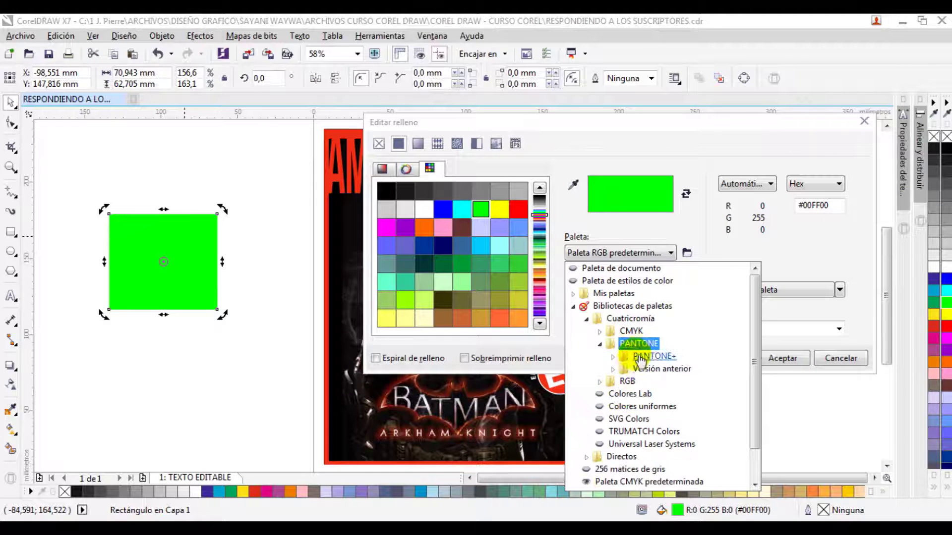
click(623, 358)
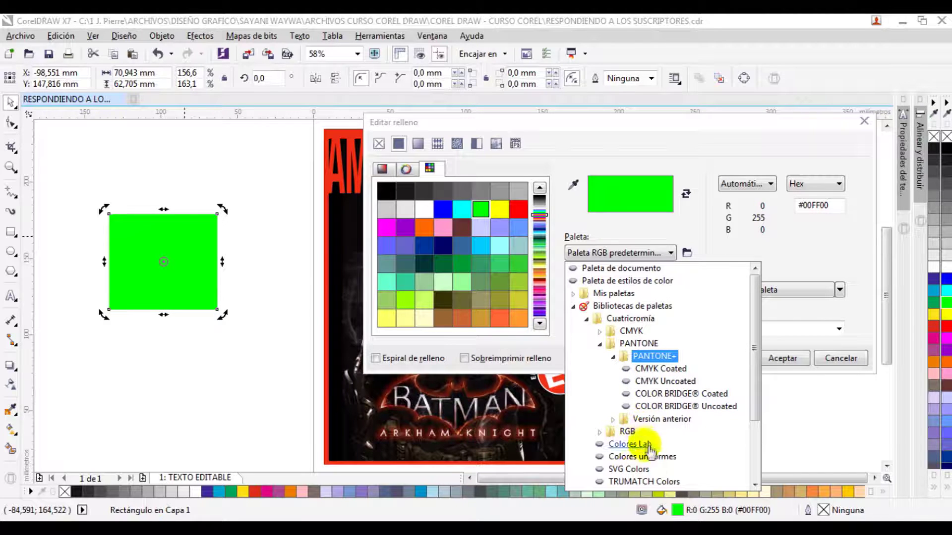
drag(754, 420, 754, 450)
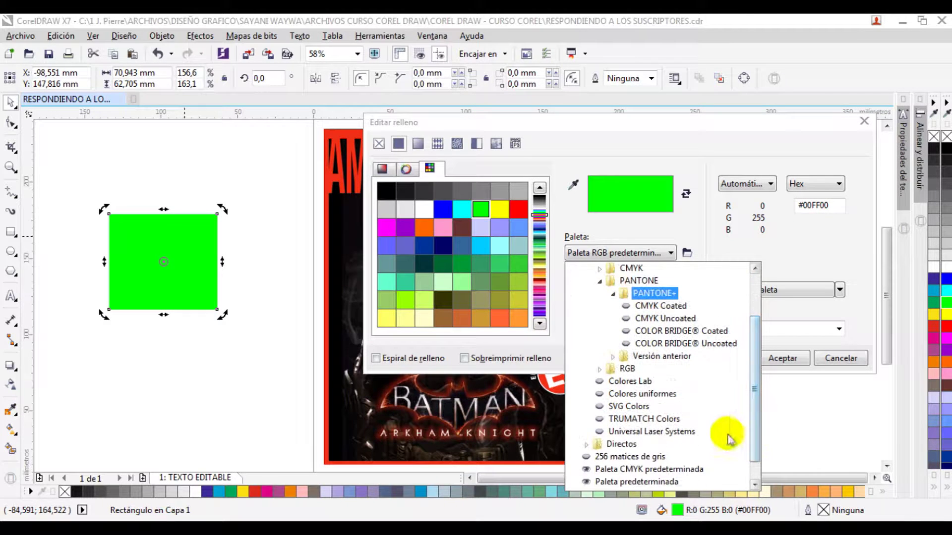
click(645, 307)
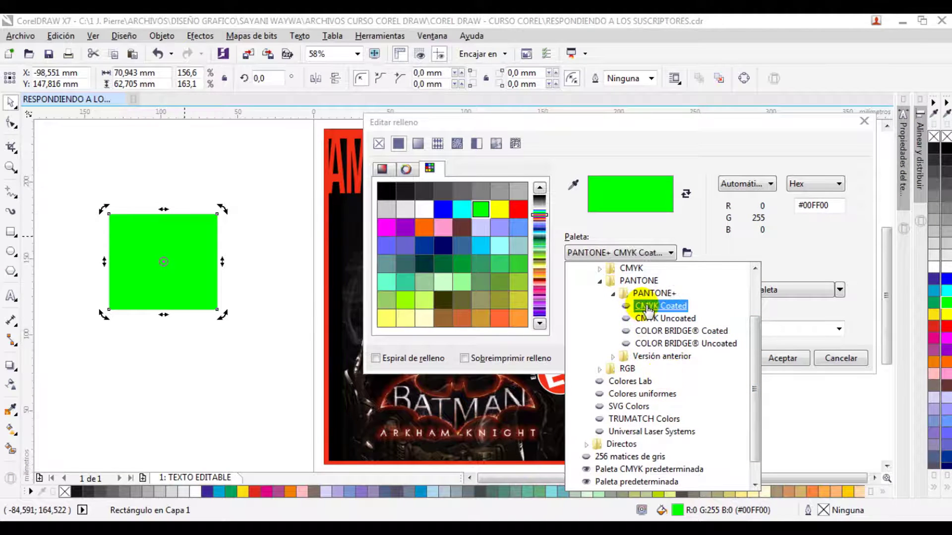
click(538, 228)
click(500, 227)
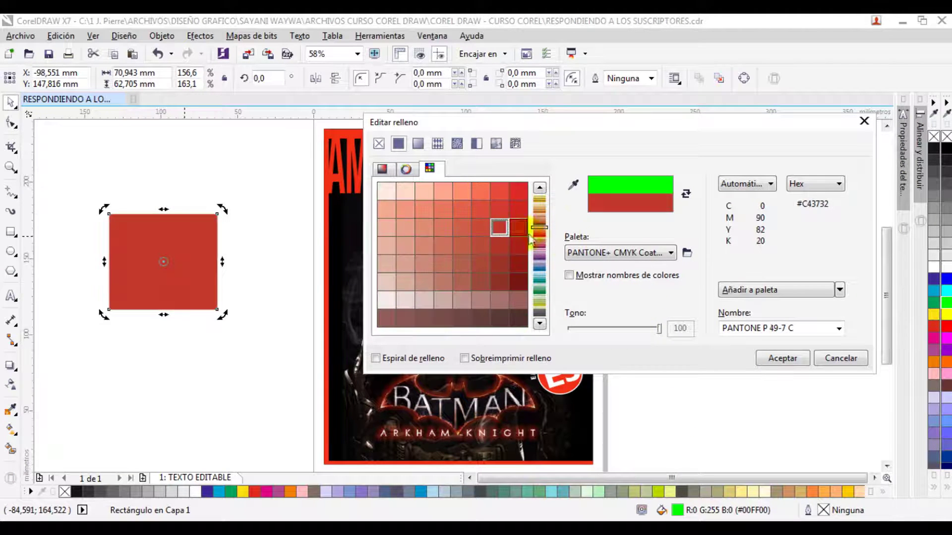
Step: Examine the spot-colour palette libraries (Directos) and the palettes offered in their PANTONE group
click(660, 258)
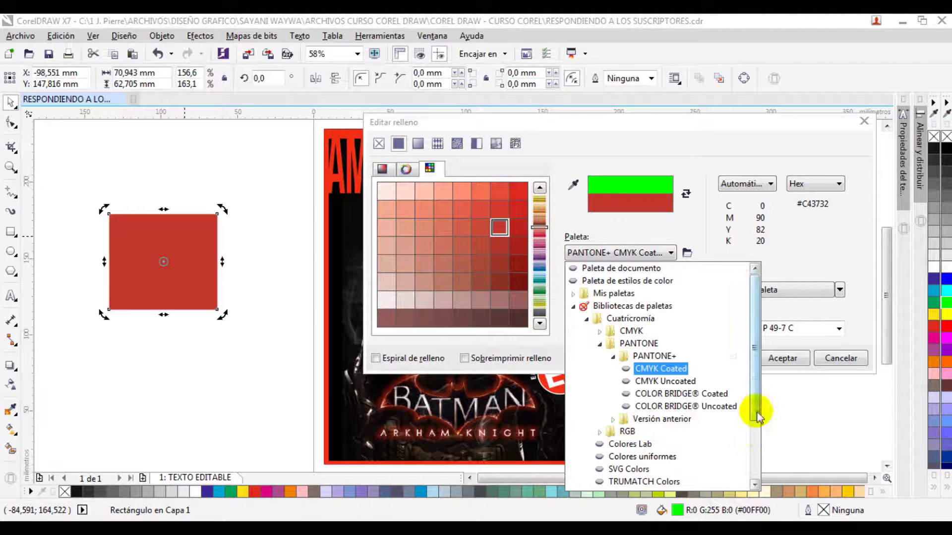
scroll(741, 460, down, 2)
click(755, 484)
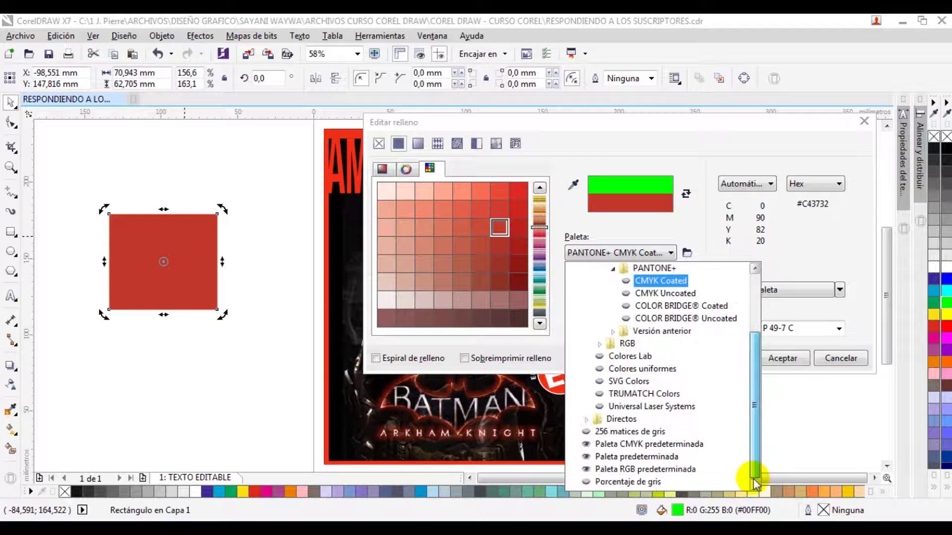
double_click(597, 422)
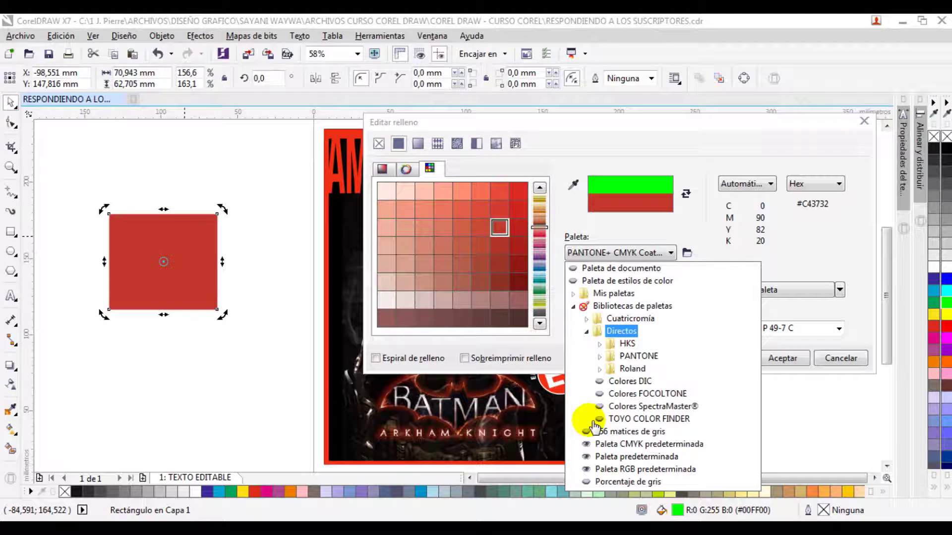
double_click(602, 358)
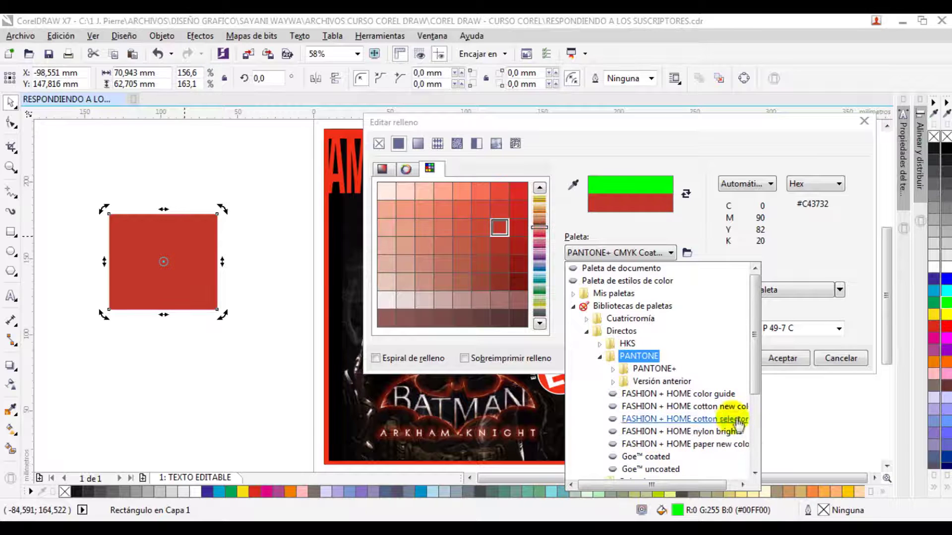
drag(751, 380, 732, 361)
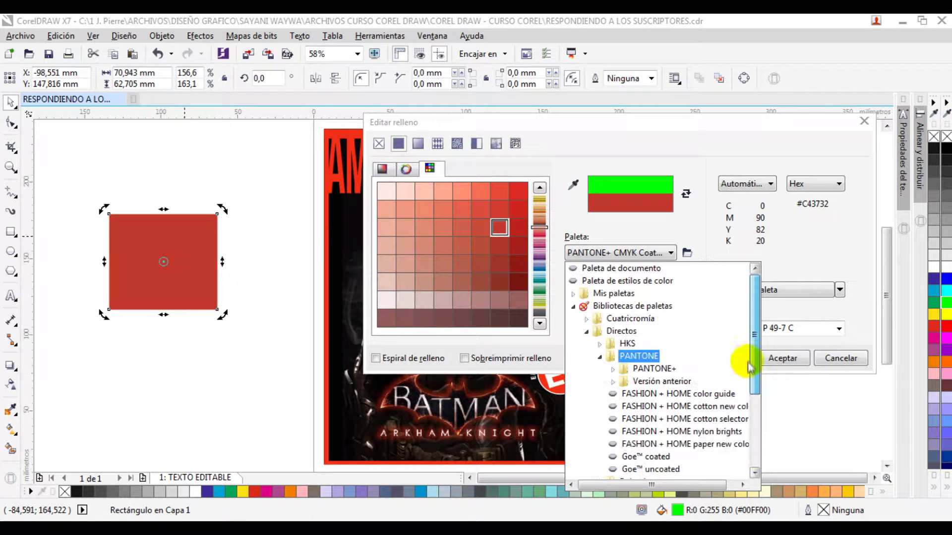
Step: Try the PANTONE+ CMYK Uncoated palette for the rectangle's fill, look through its green swatches, and cancel the fill edit
double_click(589, 320)
double_click(611, 345)
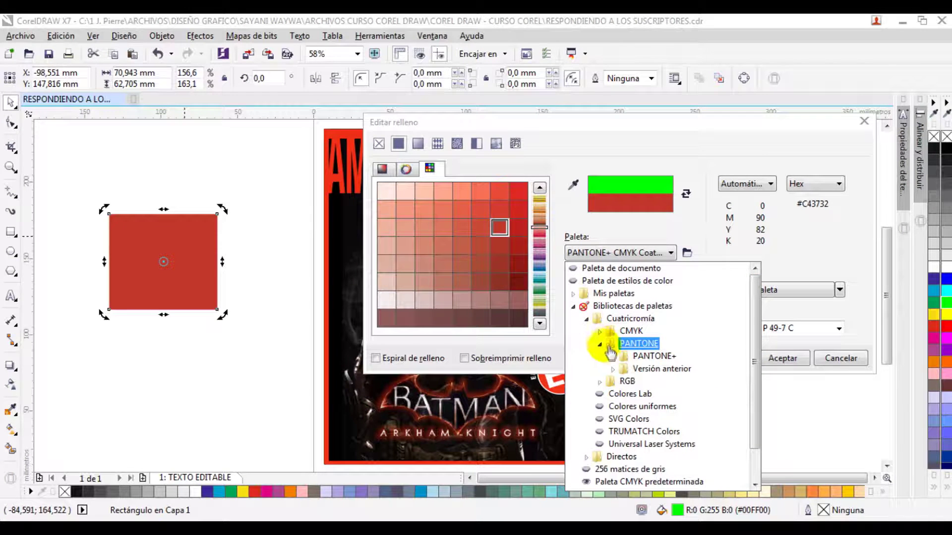
double_click(615, 358)
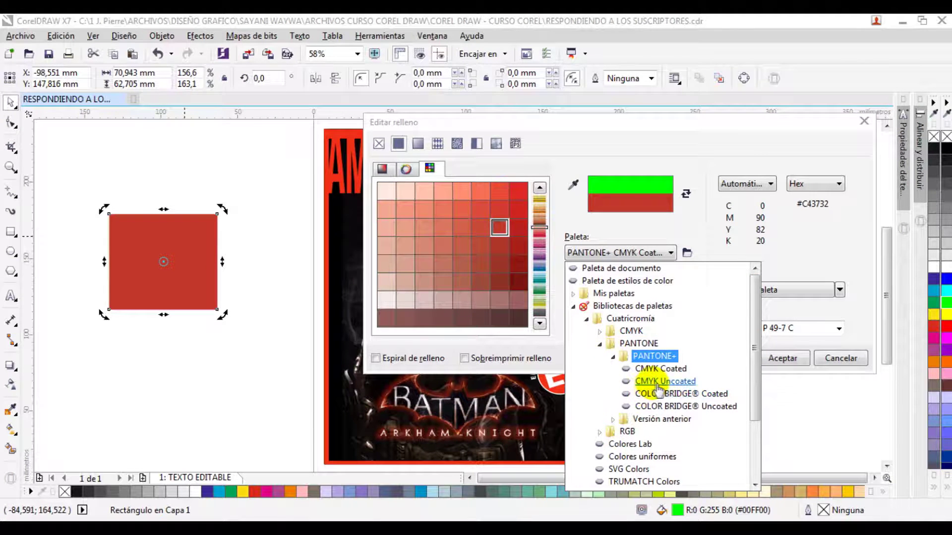
click(639, 381)
mouse_move(540, 228)
mouse_down()
mouse_move(541, 213)
mouse_move(541, 296)
mouse_up()
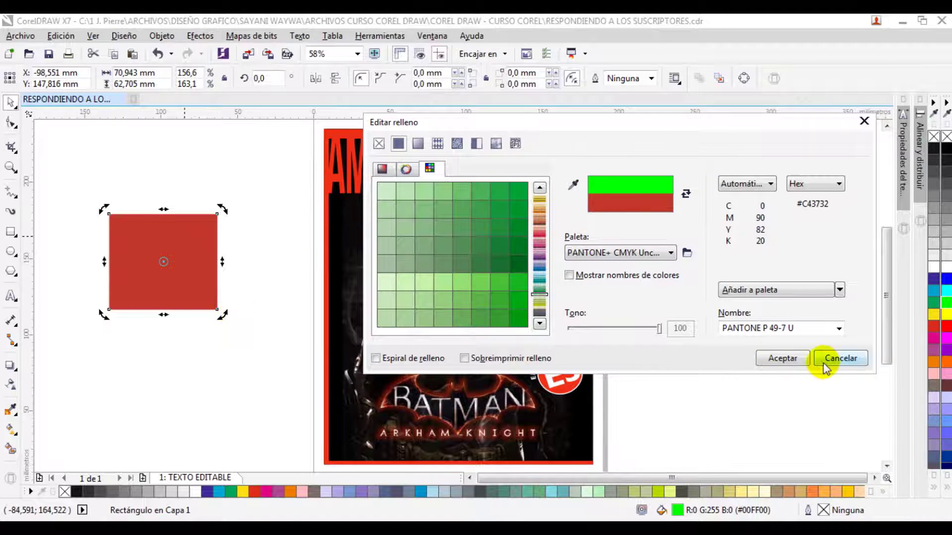
click(782, 358)
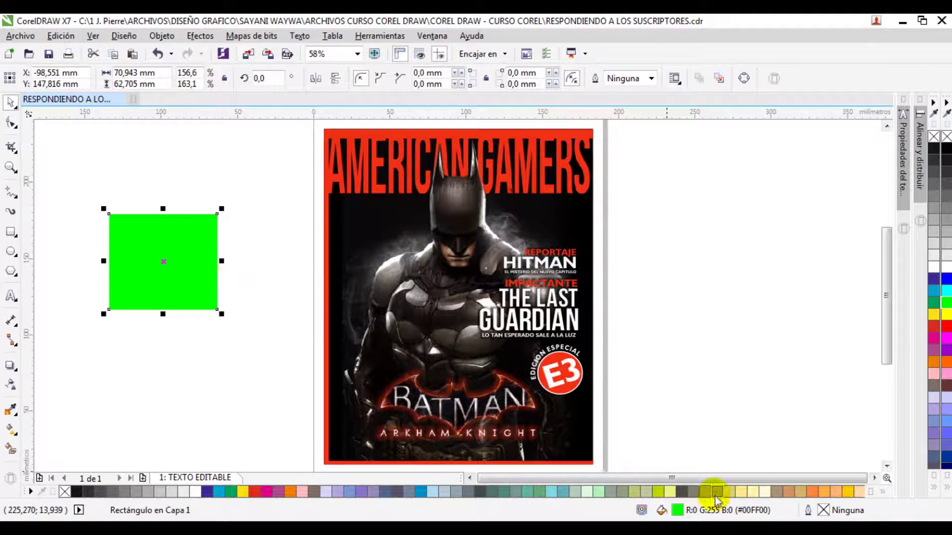
Step: Check which colour palettes can be displayed in the workspace and leave the selection as it is
click(430, 36)
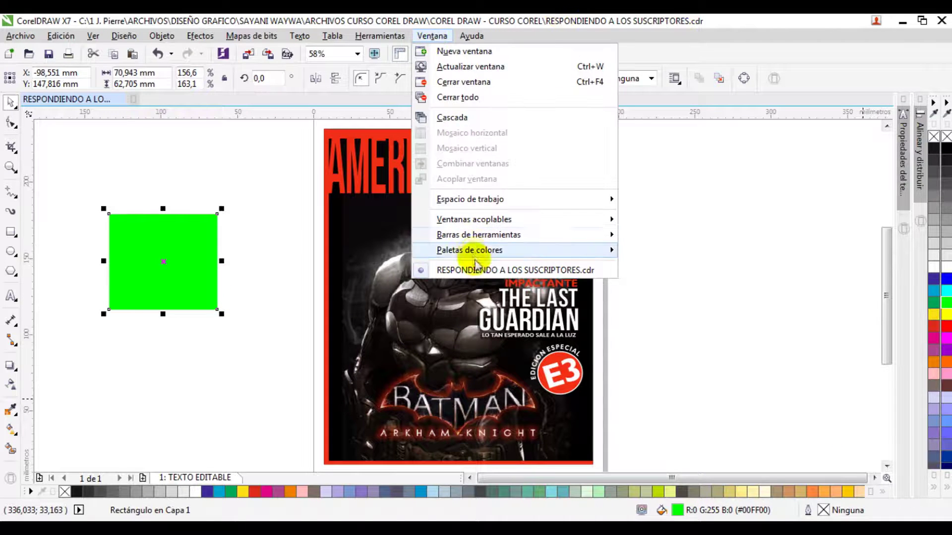
mouse_move(475, 251)
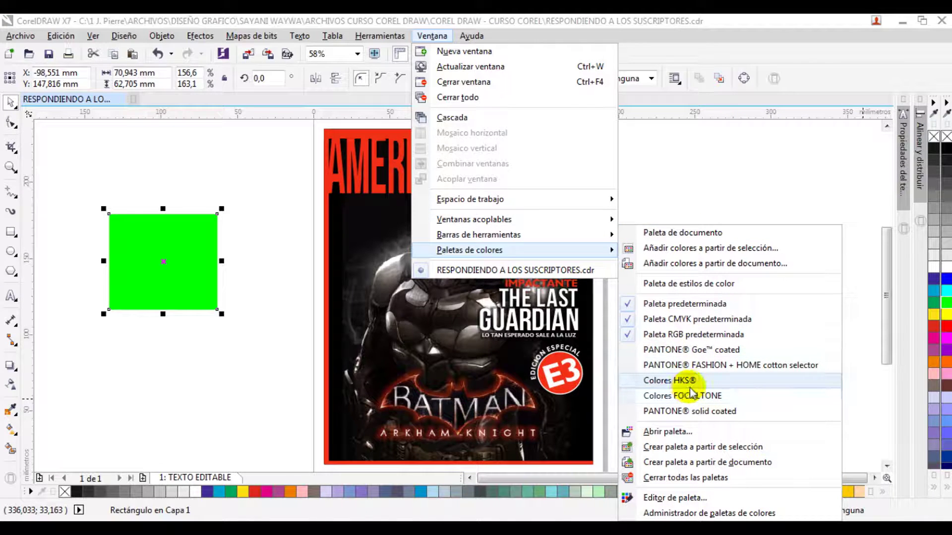
click(176, 259)
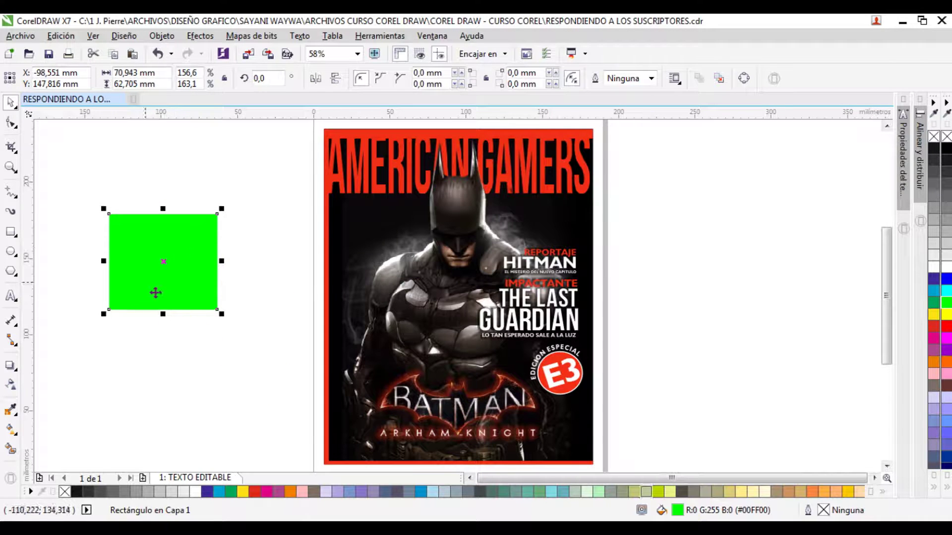
Step: Open the green rectangle's fill for editing again
key(shift+F11)
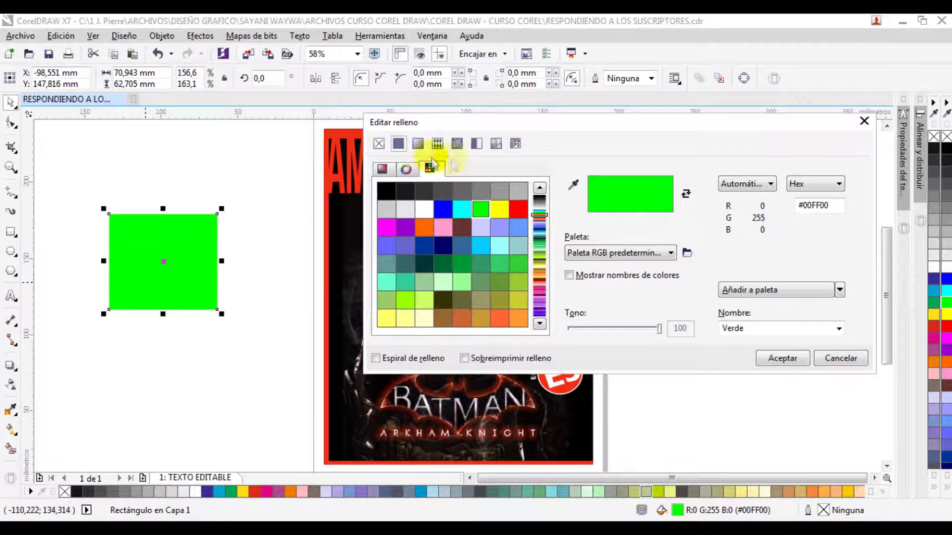
Step: Examine the green square's fill colour models and palette libraries, including PANTONE+ under Cuatricromía, and leave the fill unchanged
click(381, 168)
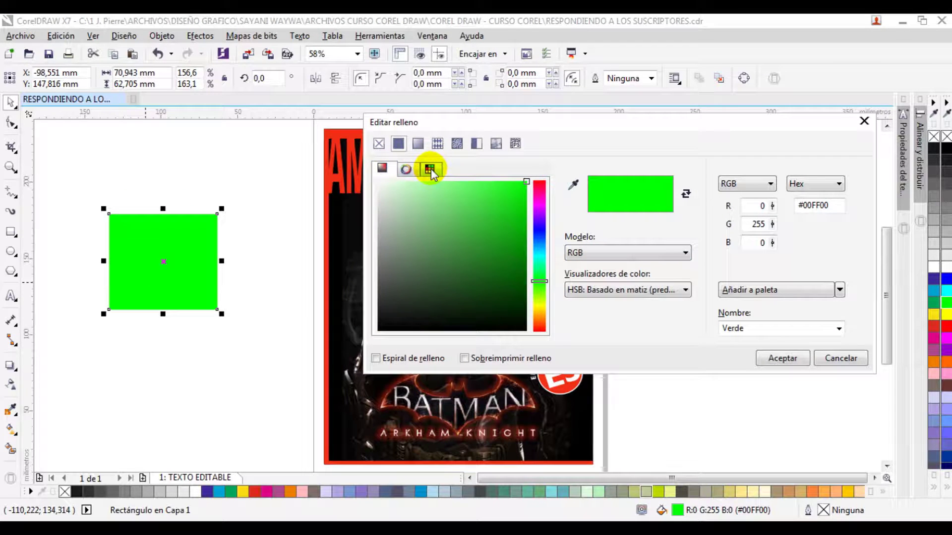
click(430, 170)
click(598, 257)
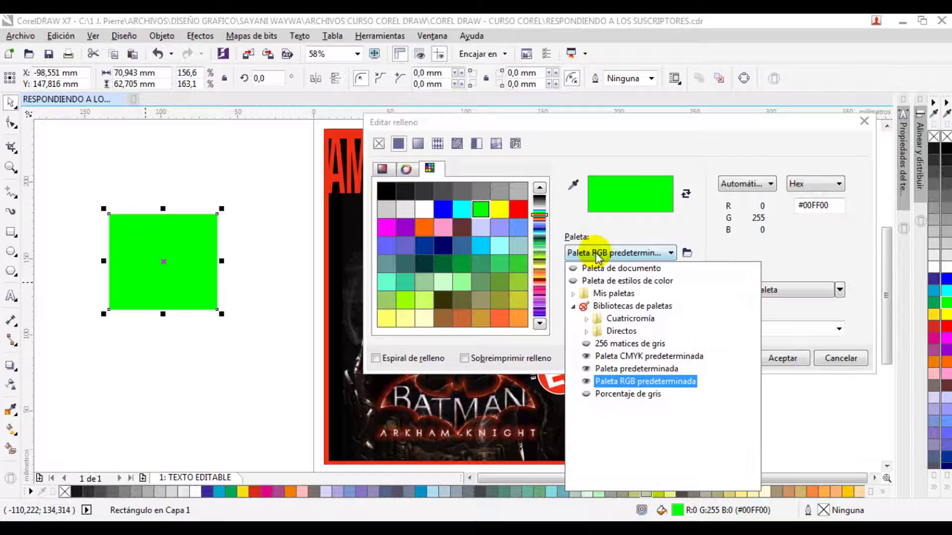
click(619, 307)
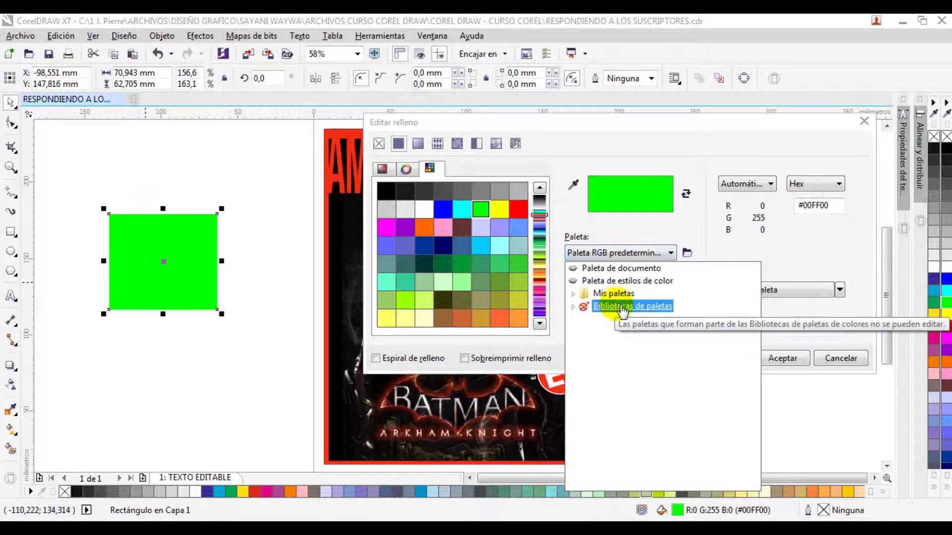
click(573, 307)
click(587, 319)
click(619, 344)
click(600, 343)
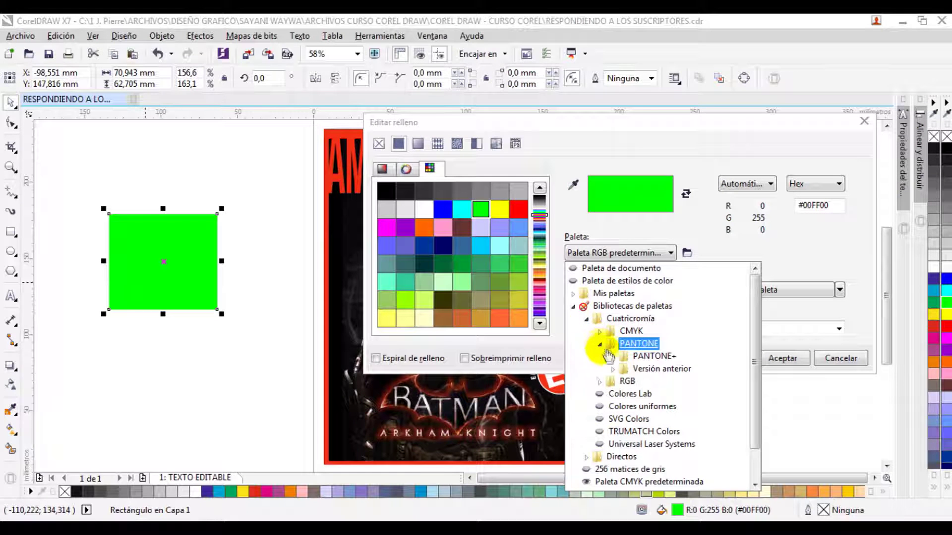
double_click(624, 356)
click(790, 256)
click(837, 360)
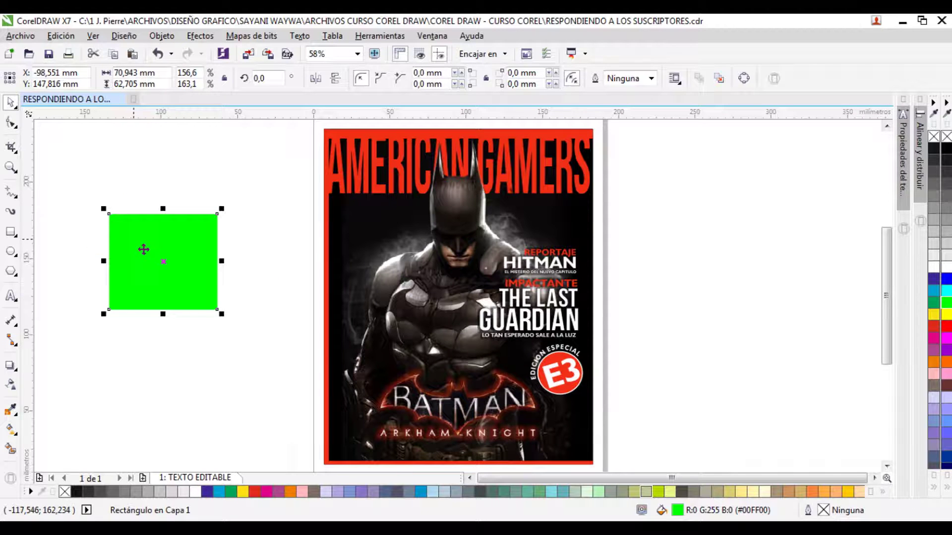
Step: Delete the green square and draw a circle about 26 mm wide beside the page, filled red (M:100 Y:100) with no outline
key(Delete)
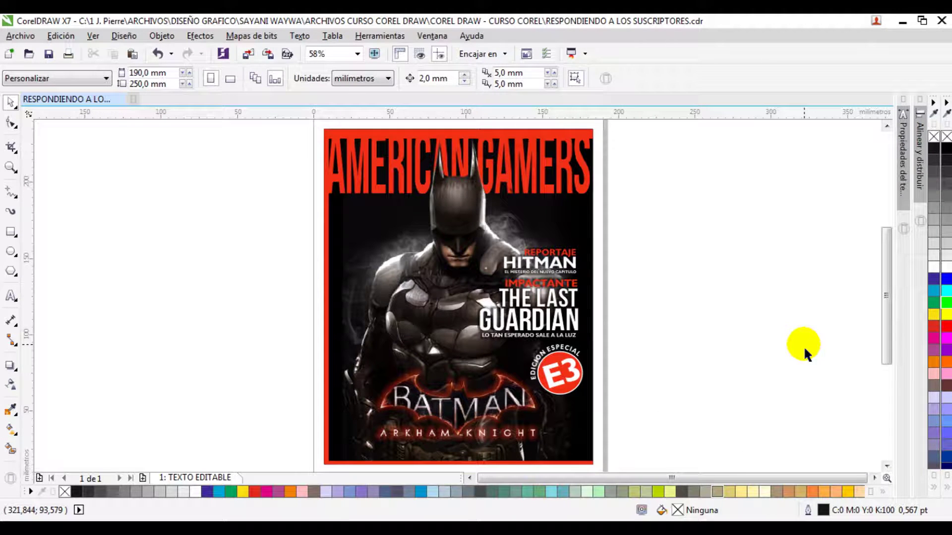
click(11, 252)
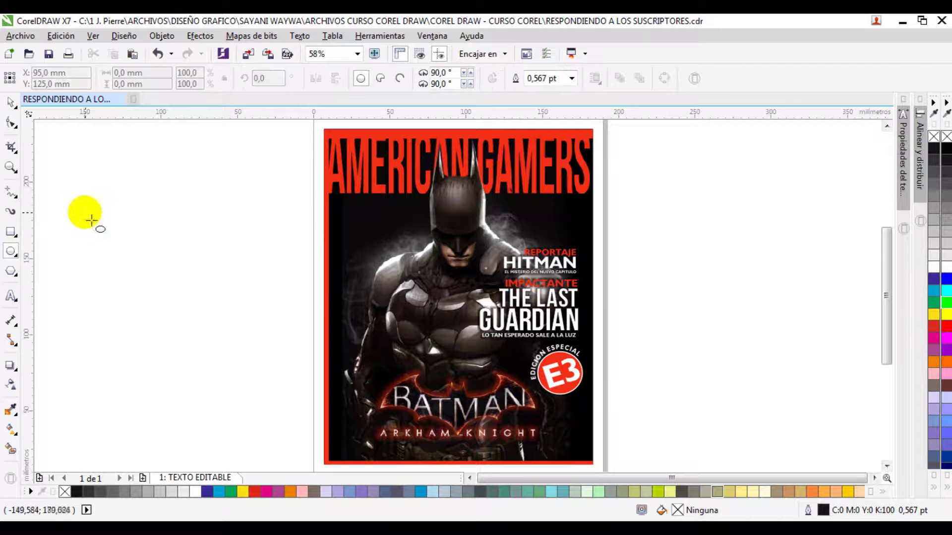
drag(85, 213, 125, 253)
click(253, 491)
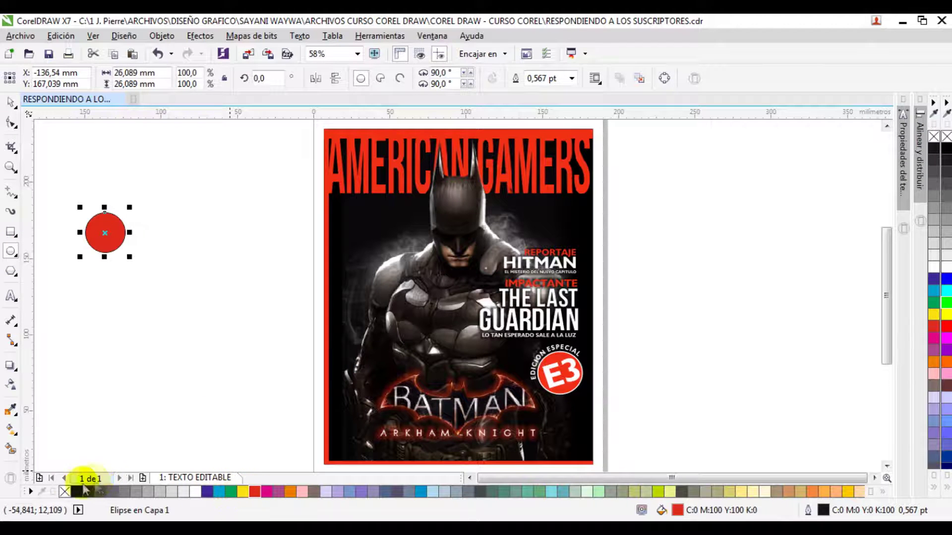
right_click(64, 492)
Step: Enlarge the red circle to about 50 mm and add three smaller copies, one about 23 mm and two about 30 mm wide
drag(130, 256, 174, 311)
drag(111, 233, 186, 294)
drag(215, 340, 198, 248)
drag(198, 247, 168, 333)
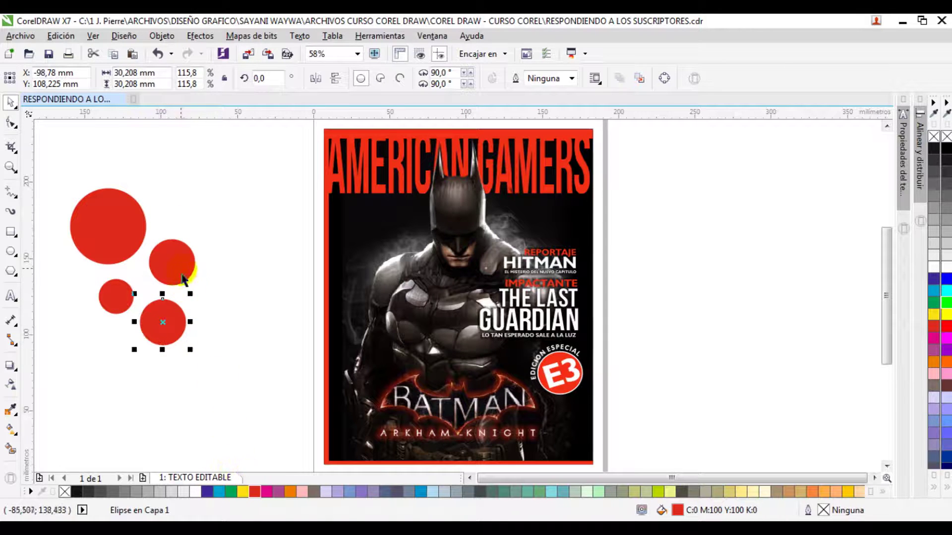
Step: Recolour the lower 30 mm circle cyan (C:100), the upper one orange (M:60 Y:100) and the smallest circle green (C:100 Y:100)
click(219, 492)
key(Tab)
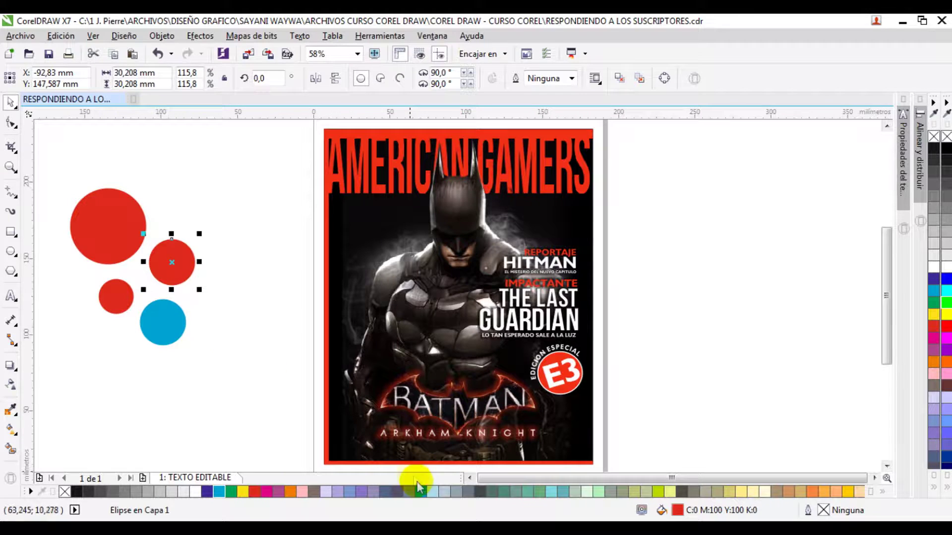
click(848, 491)
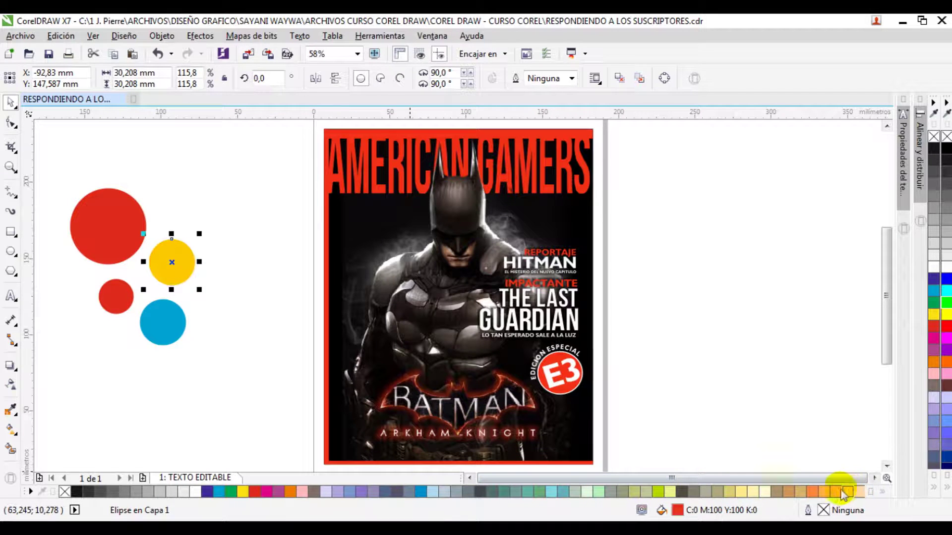
click(290, 491)
click(124, 297)
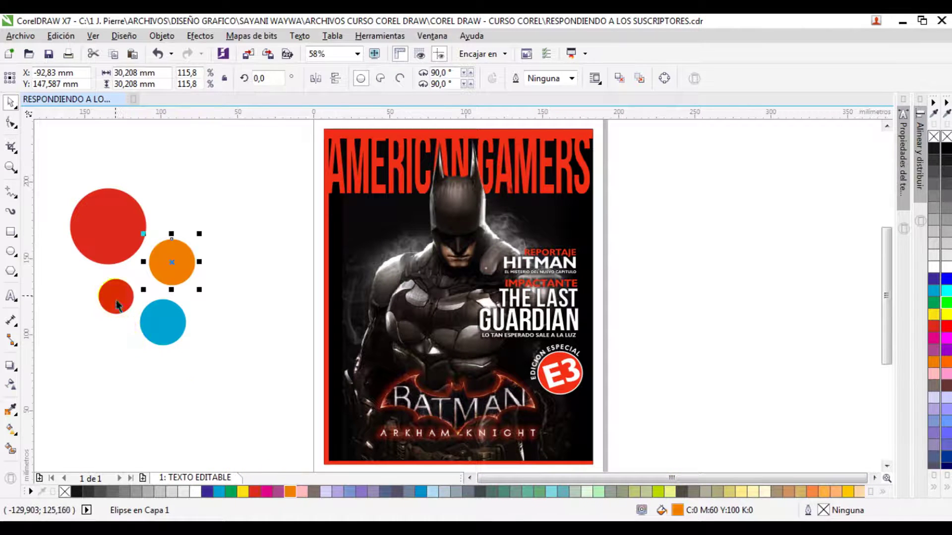
click(231, 491)
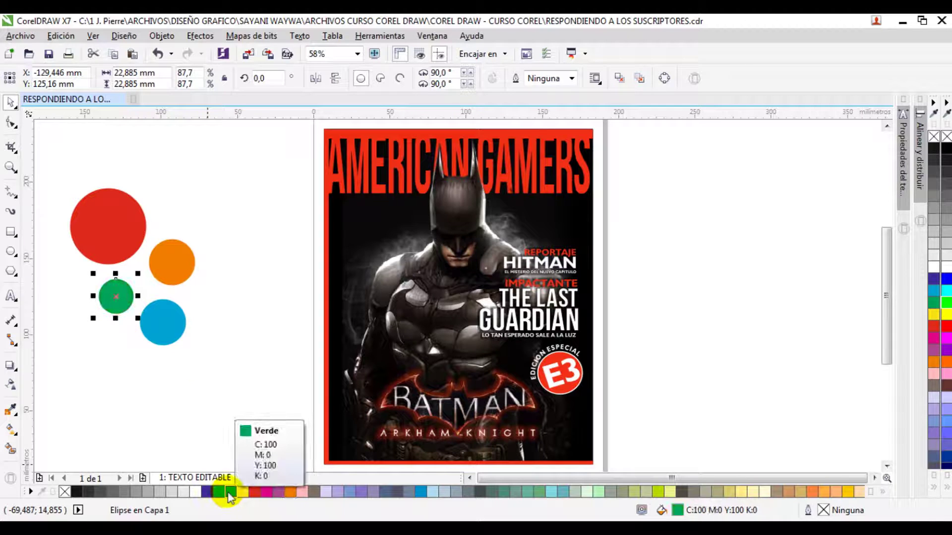
Step: Shift the green circle slightly down, and move all four circles together farther left from the page
drag(127, 384, 121, 305)
key(z)
key(F3)
drag(189, 165, 605, 416)
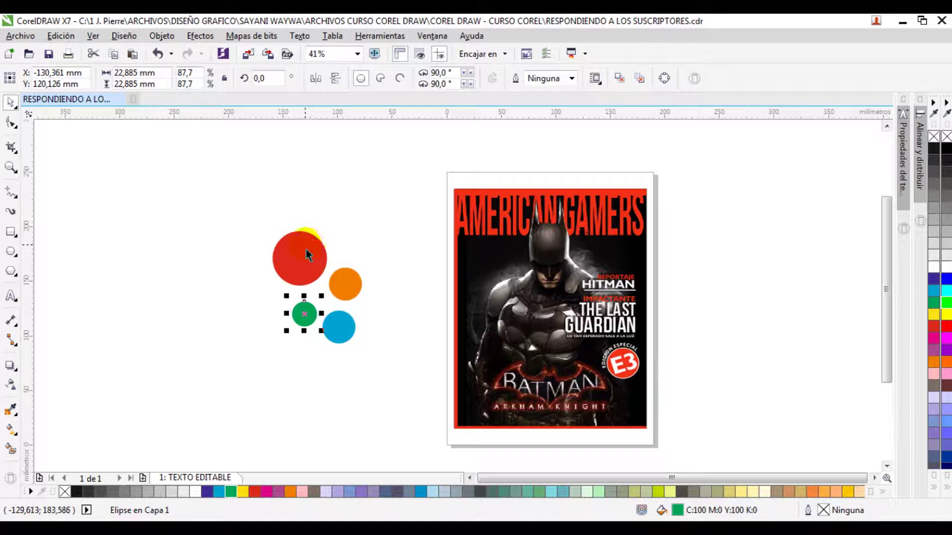
drag(306, 249, 234, 213)
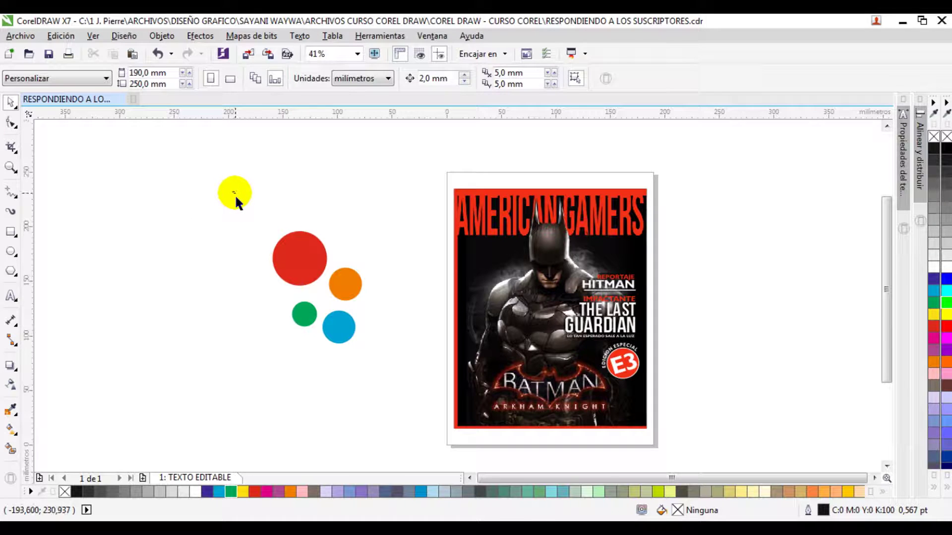
drag(233, 192, 392, 376)
drag(277, 258, 233, 256)
Step: Select the four circles with an enclosing marquee and move them down and to the left
drag(173, 179, 348, 384)
drag(140, 169, 370, 392)
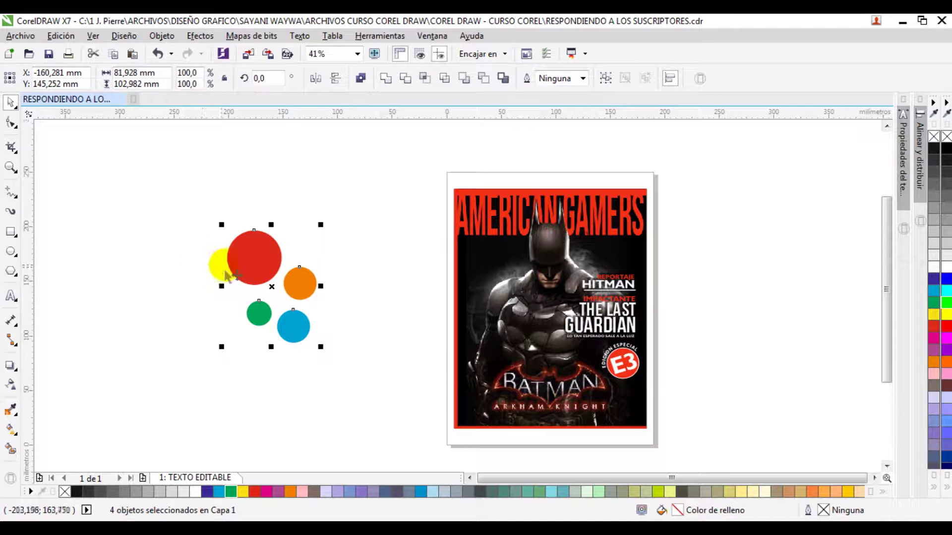
drag(254, 270, 232, 284)
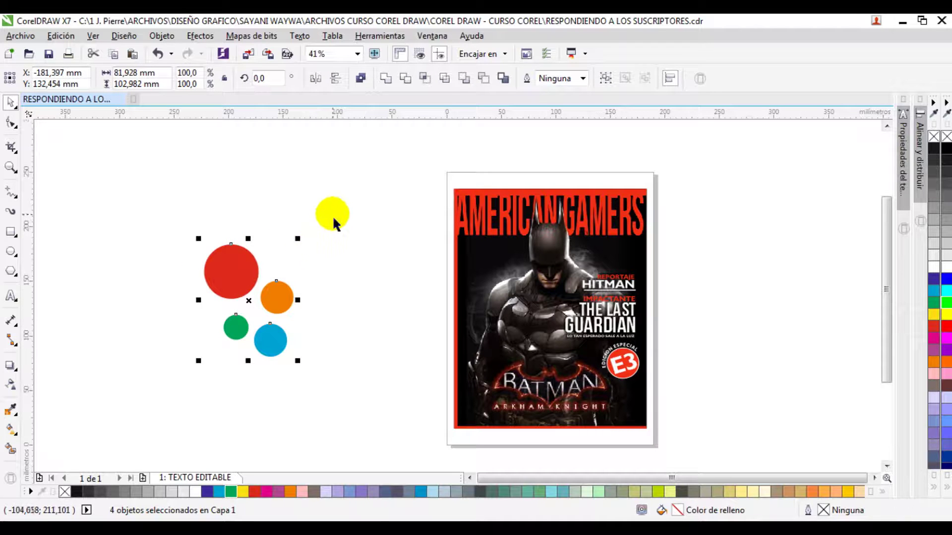
Step: Marquee-select the four circles starting from their upper-right side and move them farther left of the page
drag(372, 188, 192, 372)
drag(367, 195, 70, 447)
drag(233, 285, 203, 276)
Step: Select every object in the document at once, including the magazine cover, and clear the selection
key(F2)
drag(148, 195, 374, 387)
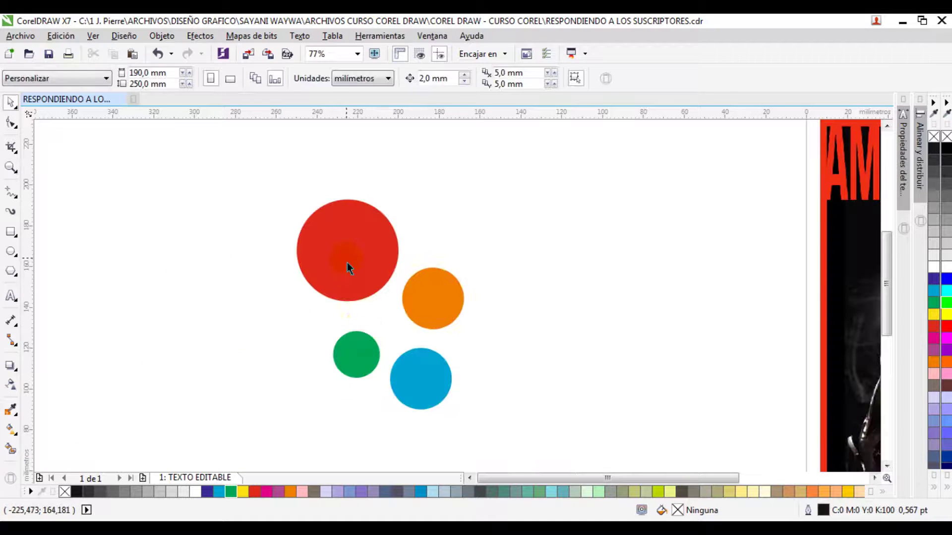
key(z)
right_click(391, 245)
key(space)
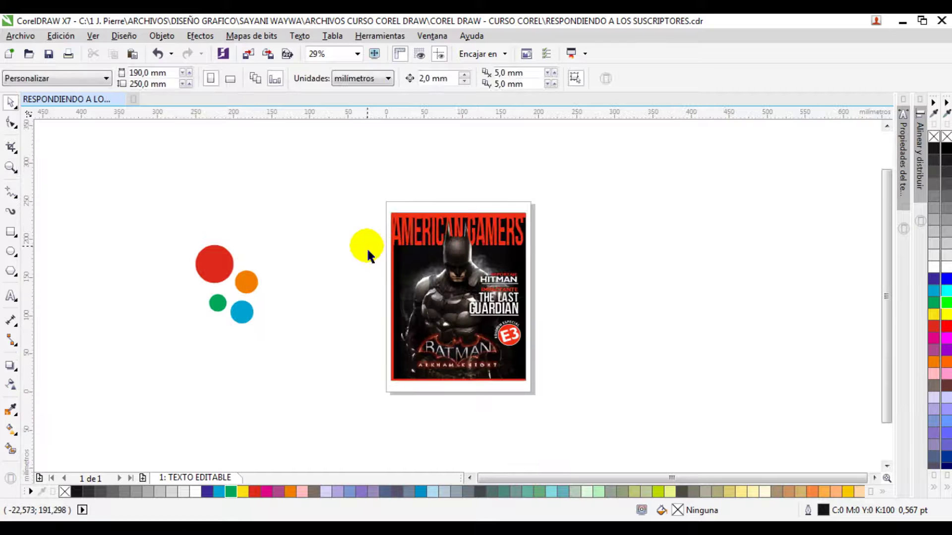
click(262, 250)
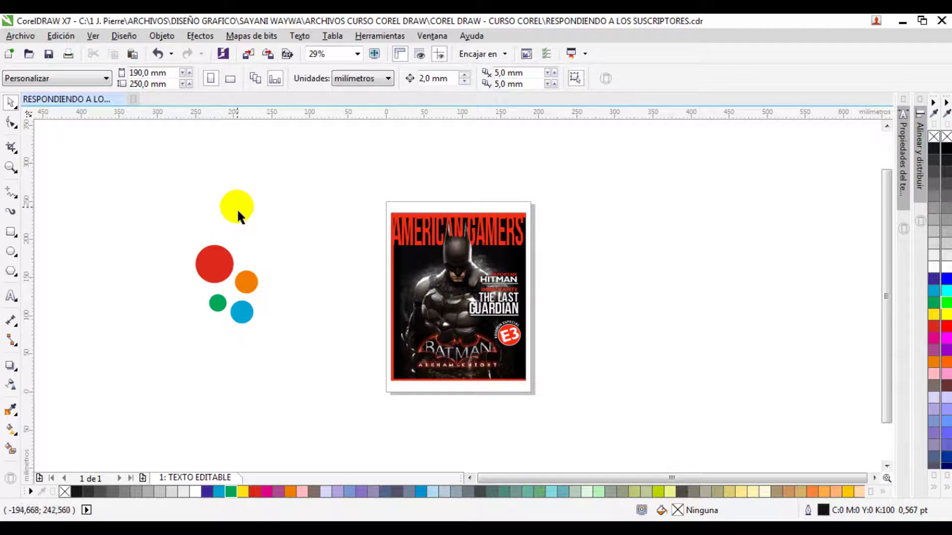
key(ctrl+a)
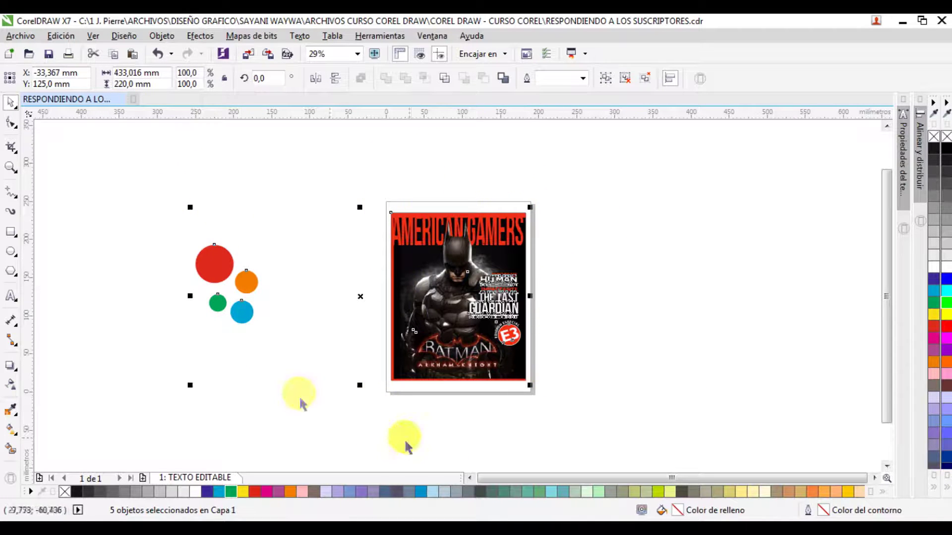
click(157, 223)
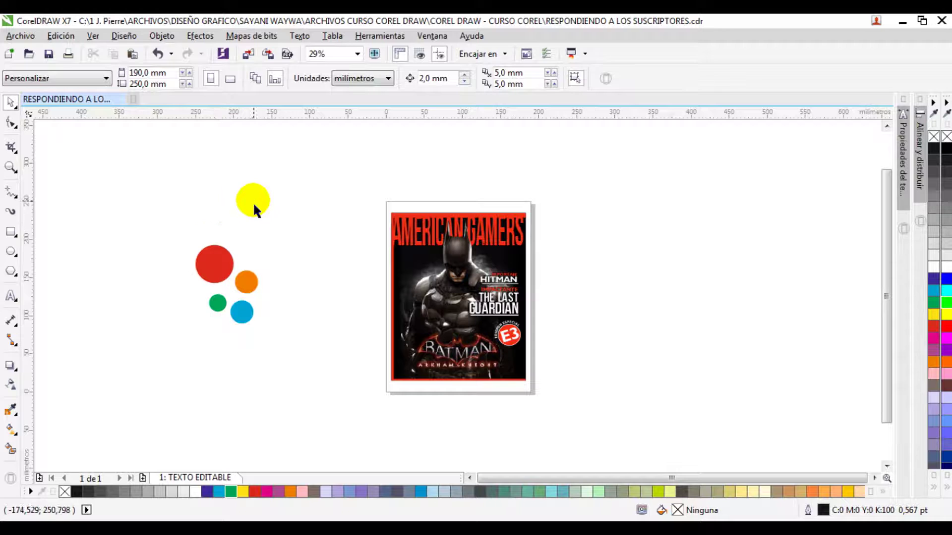
key(ctrl+a)
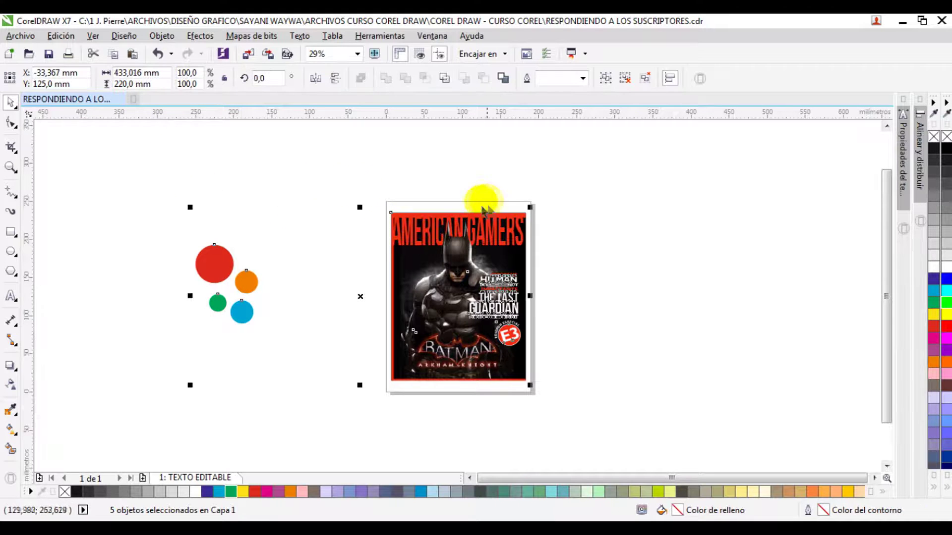
click(381, 251)
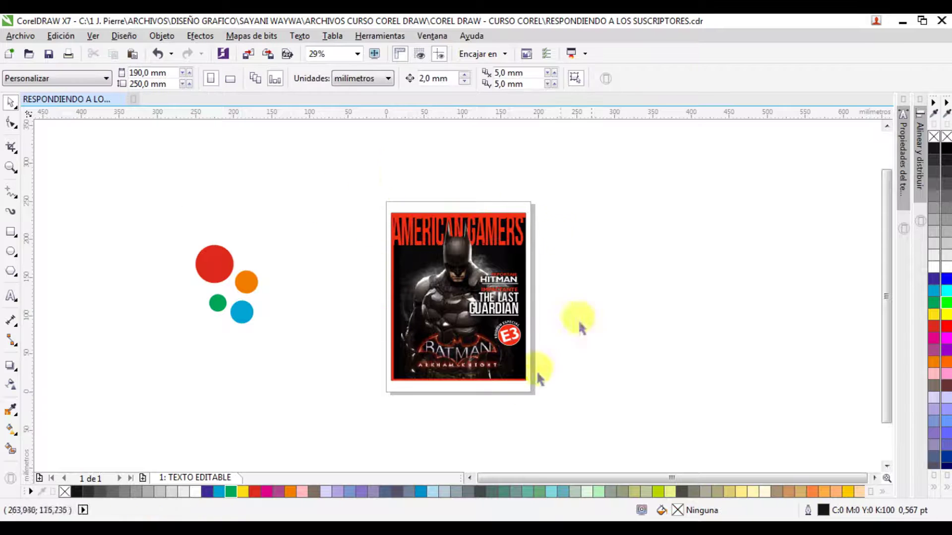
Step: Spread the green and cyan circles apart and place a copy of the cyan circle between them, below the red circle
key(z)
click(274, 293)
drag(265, 166, 547, 390)
key(space)
click(378, 368)
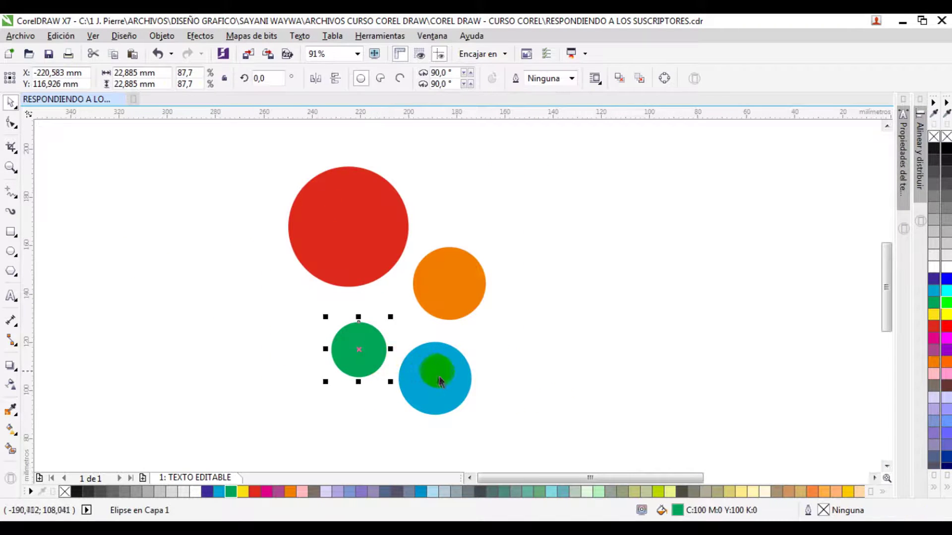
drag(357, 349, 306, 369)
drag(485, 415, 390, 338)
drag(312, 378, 342, 398)
Step: Fill the copied middle circle with purple (C:40 M:100 Y:0 K:0)
click(391, 350)
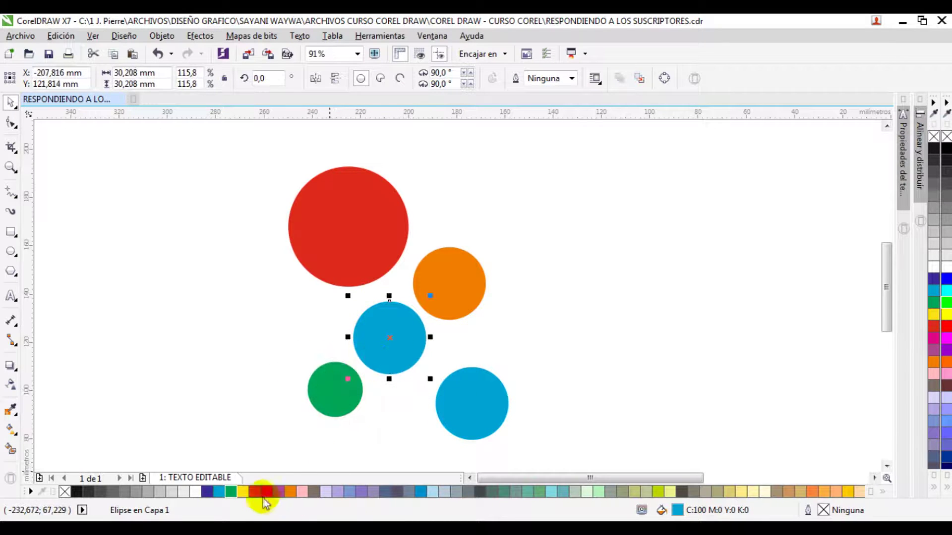
click(882, 491)
drag(349, 480, 385, 335)
click(272, 306)
click(334, 408)
click(389, 337)
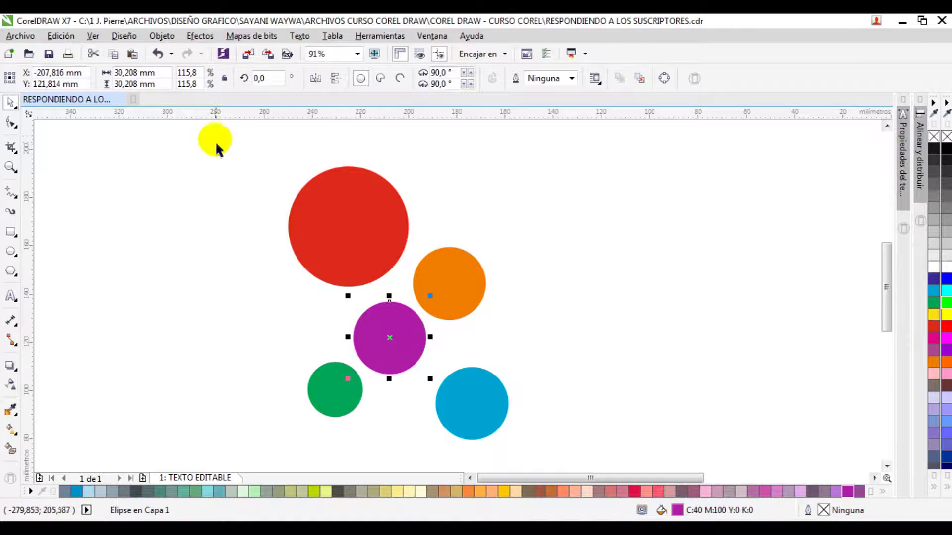
Step: Try moving the red, orange, cyan and green circles to the right without the purple one, and undo the move
drag(223, 158, 563, 466)
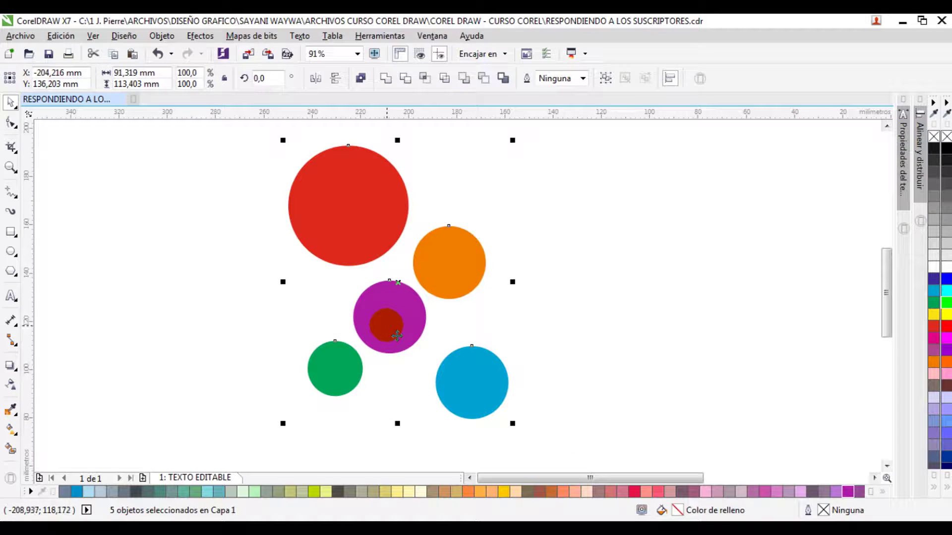
click(251, 277)
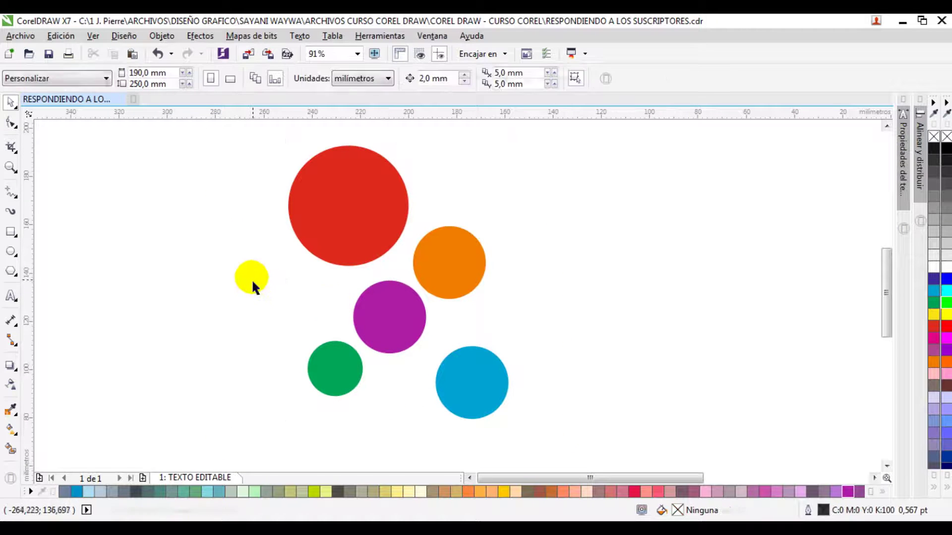
click(316, 217)
shift+click(444, 262)
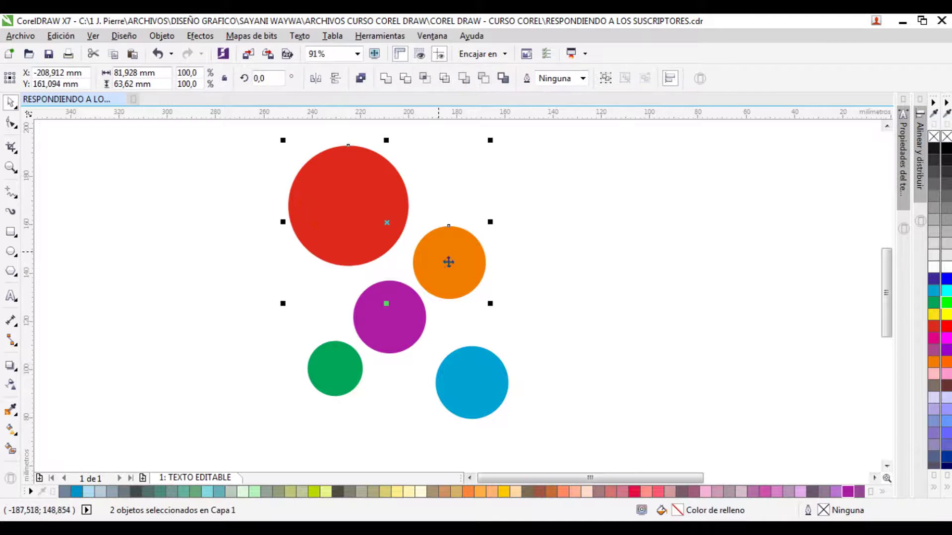
shift+click(491, 419)
shift+click(347, 374)
drag(419, 239, 575, 232)
key(ctrl+z)
click(226, 263)
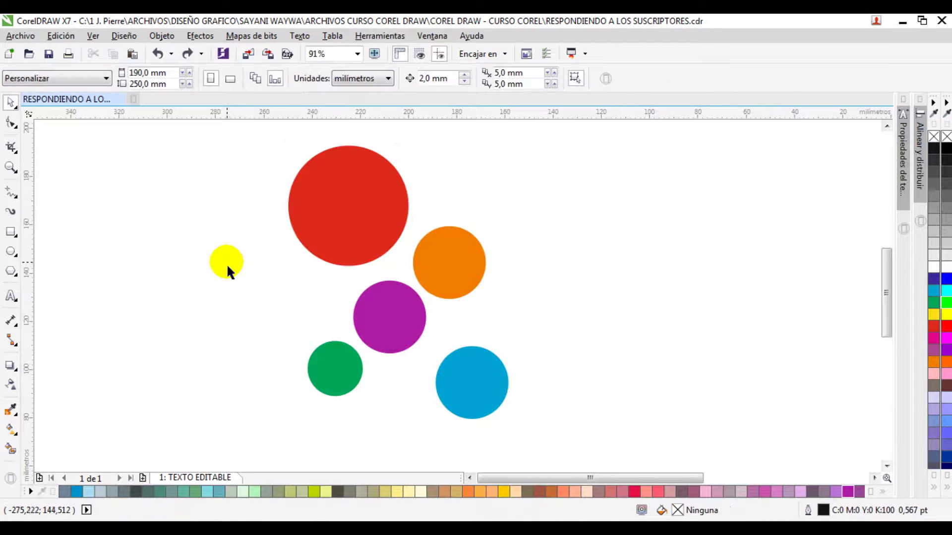
Step: Reselect the same four circles one by one, excluding the purple one, and undo another trial move to the right
click(349, 229)
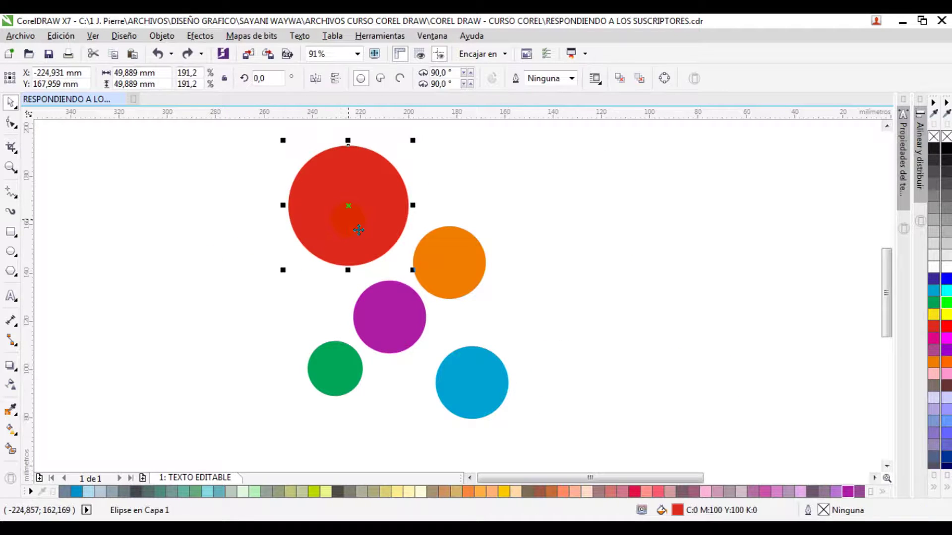
shift+click(444, 265)
shift+click(469, 390)
shift+click(321, 391)
drag(338, 229, 545, 217)
key(ctrl+z)
click(250, 290)
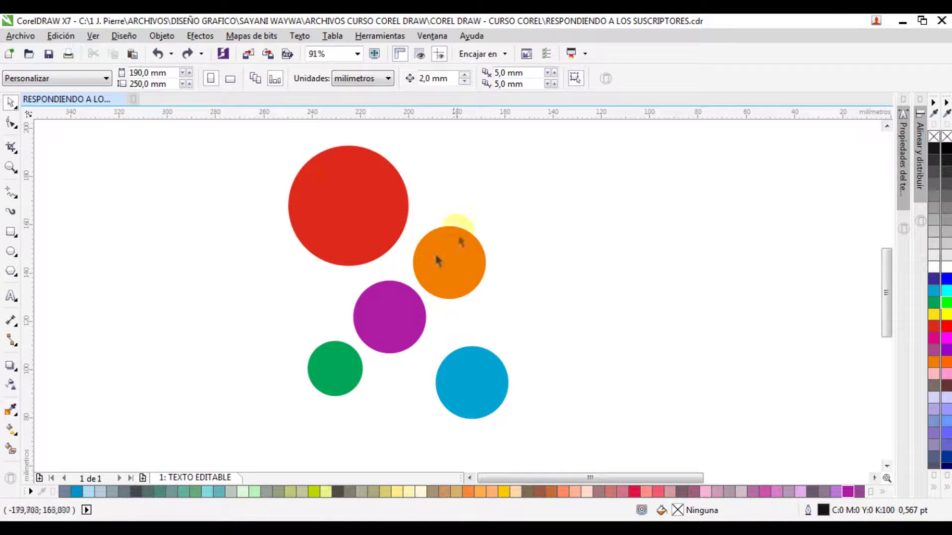
Step: Add the green, purple, orange and cyan circles to one selection, try moving them right, and clear the selection
click(347, 359)
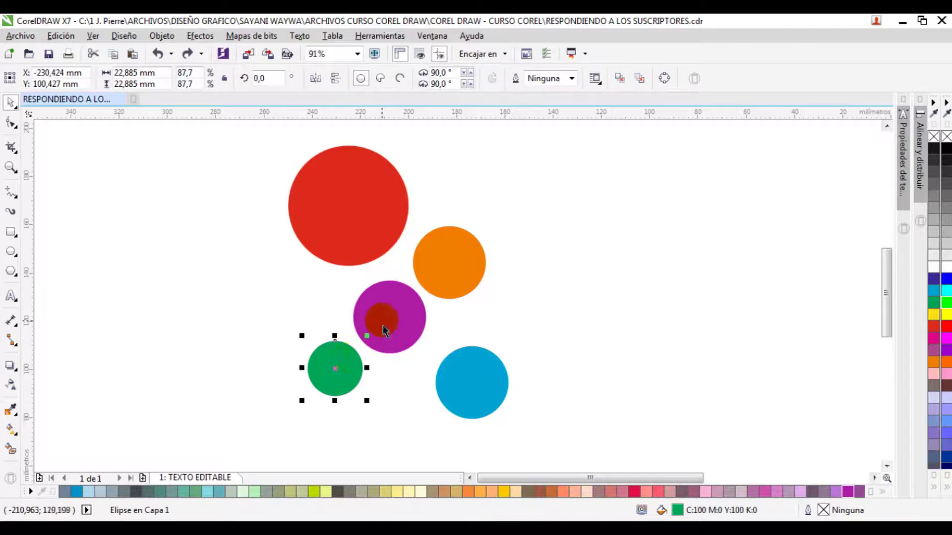
shift+click(376, 322)
shift+click(456, 275)
shift+click(468, 382)
drag(483, 382, 675, 350)
key(Escape)
click(243, 303)
Step: Add the green, purple, cyan and red circles to one selection, try moving them left, and undo the move
click(322, 352)
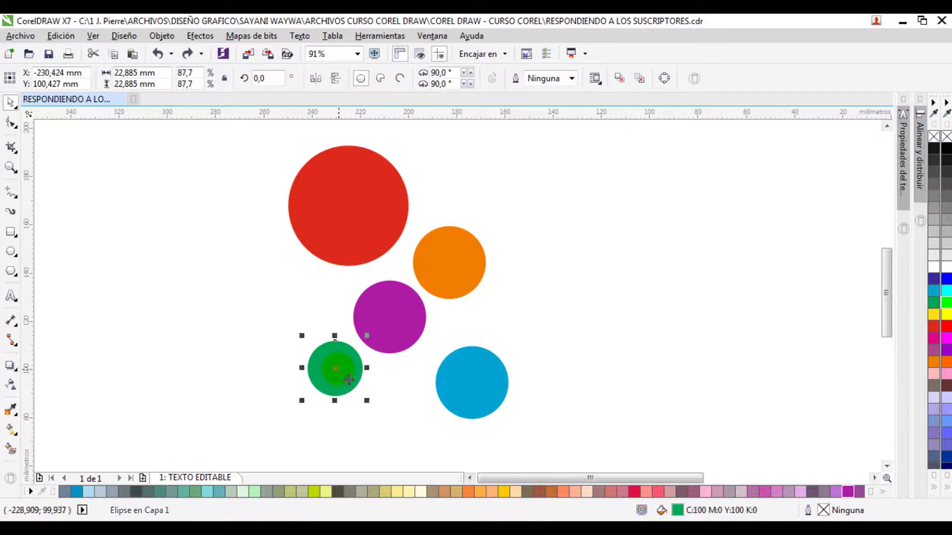
shift+click(411, 306)
shift+click(472, 374)
shift+click(346, 202)
drag(346, 202, 222, 217)
key(ctrl+z)
Step: Marquee-select all the circles, remove the orange and cyan ones from the selection, and undo a trial move of the rest to the left
drag(190, 143, 567, 441)
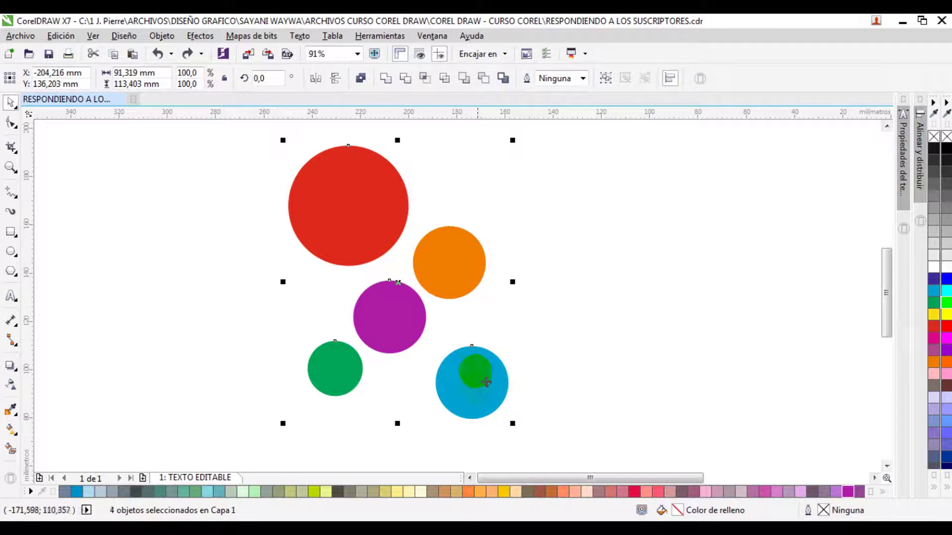
shift+click(472, 387)
drag(359, 191, 212, 202)
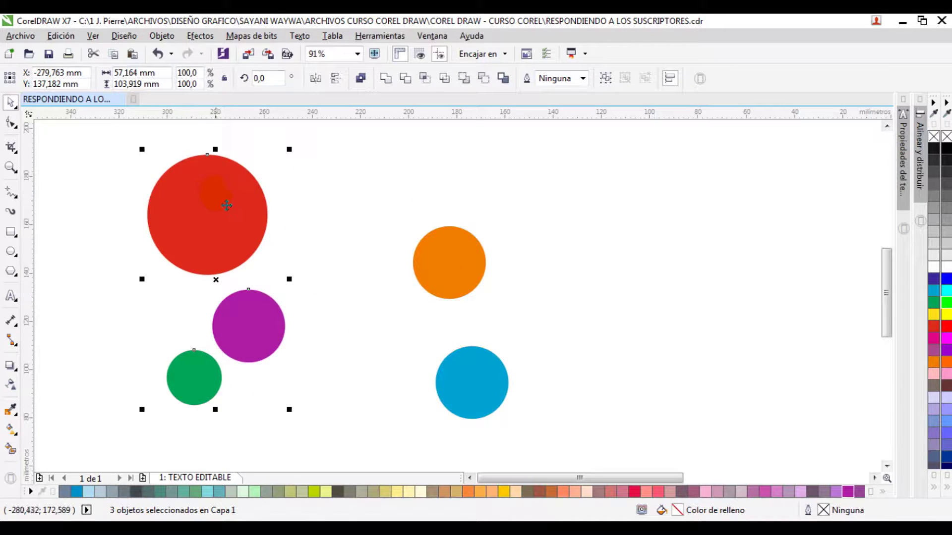
key(ctrl+z)
Step: Repeat the marquee selection, exclude the cyan and orange circles one after the other, and undo another trial move of the remaining three
drag(170, 132, 579, 444)
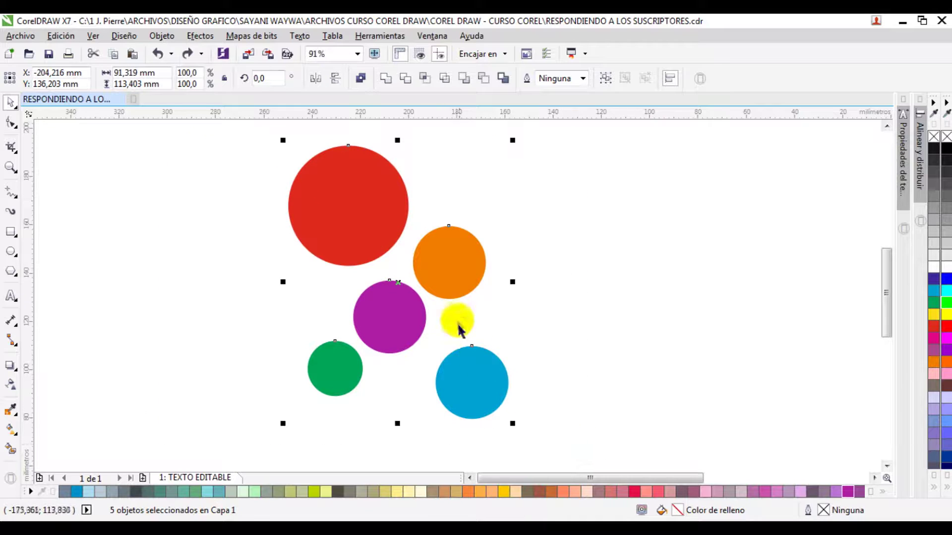
click(497, 389)
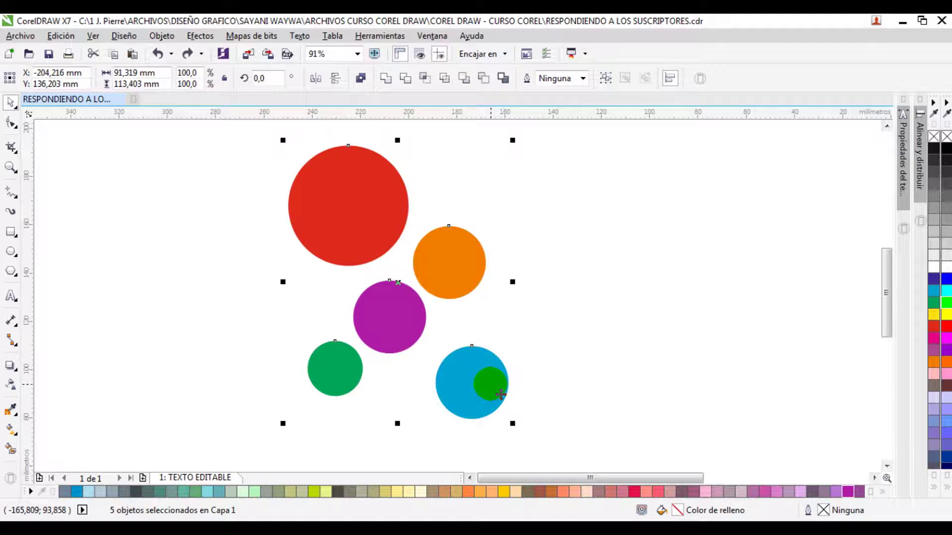
shift+click(500, 396)
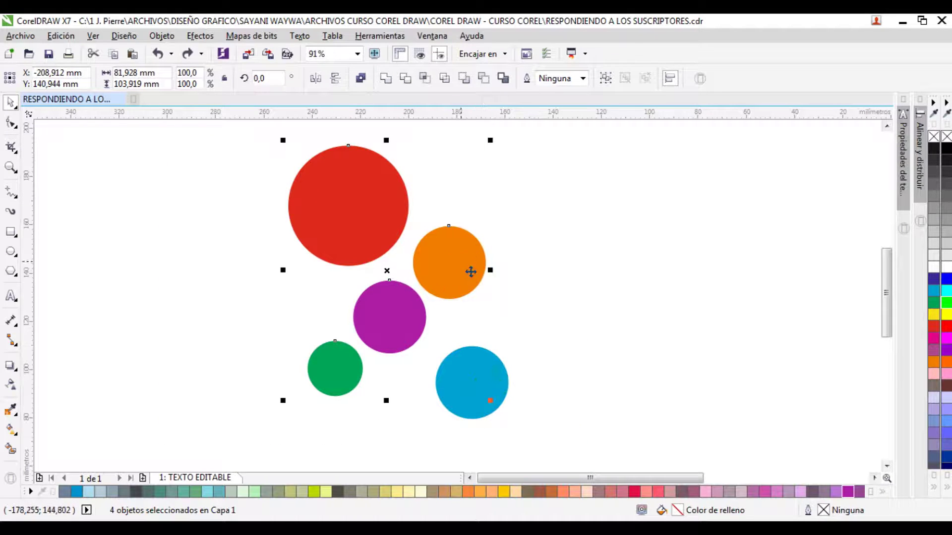
shift+click(468, 272)
drag(367, 222, 237, 224)
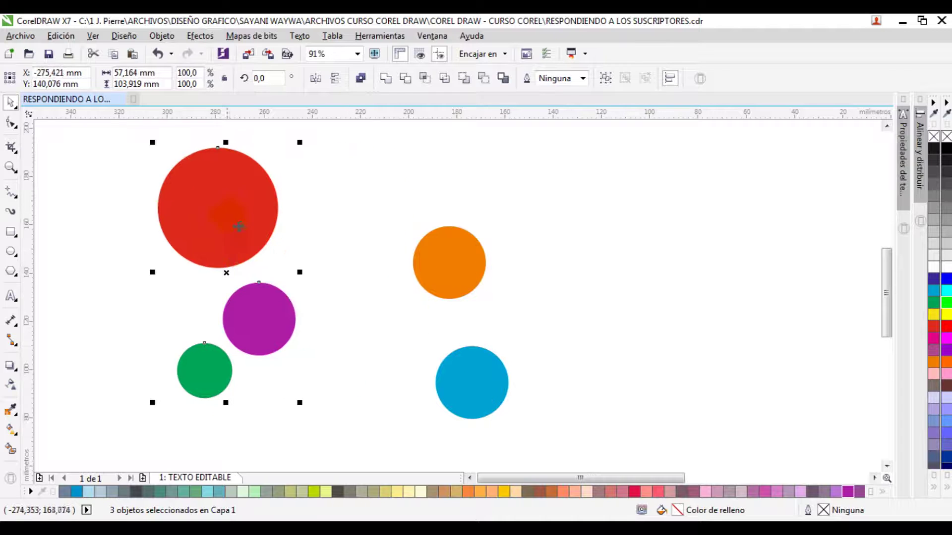
key(ctrl+z)
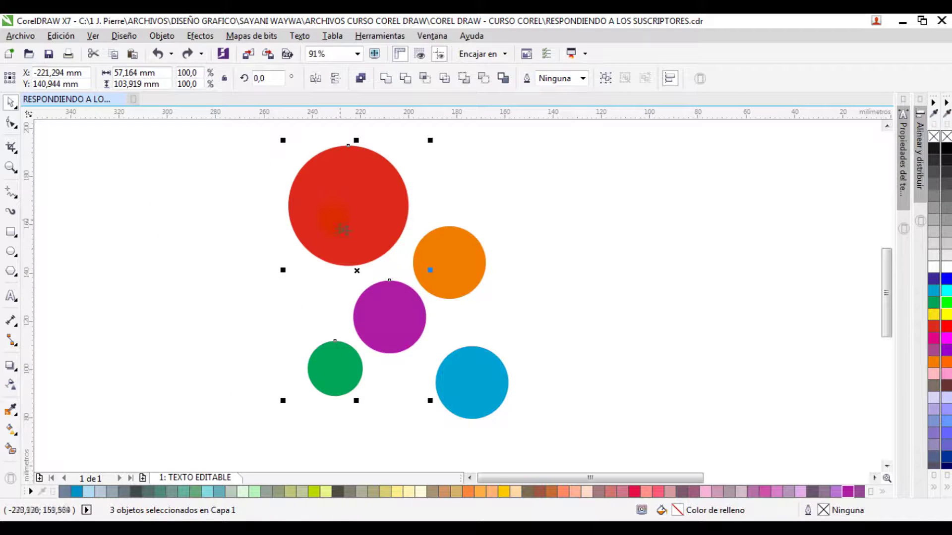
Step: Clear the selection and select the red, orange, purple, green and cyan circles one by one
key(Escape)
click(322, 203)
shift+click(463, 263)
shift+click(410, 304)
shift+click(340, 379)
shift+click(452, 396)
Step: Marquee-select the circles, exclude the purple and green ones, try moving the rest to the right, and undo the move
drag(209, 122, 556, 439)
drag(471, 384, 350, 378)
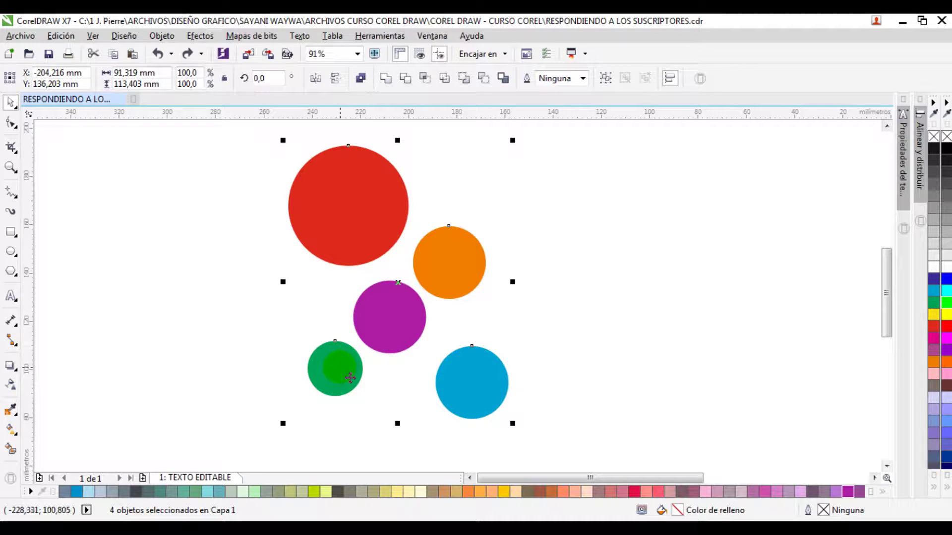
shift+click(350, 378)
drag(357, 232, 548, 229)
key(ctrl+z)
Step: Delete all the coloured circles and save the document
scroll(391, 238, down, 2)
drag(229, 156, 477, 410)
key(Delete)
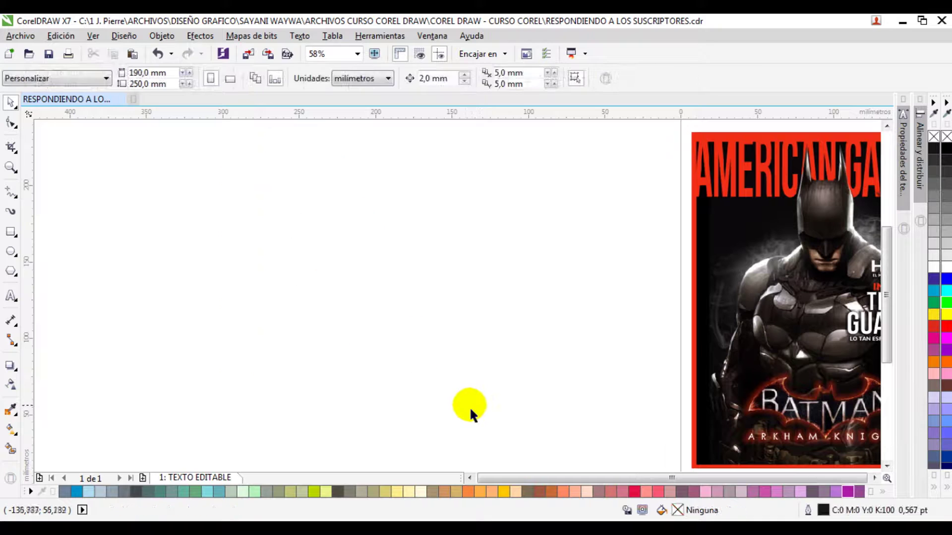
scroll(483, 399, right, 5)
key(ctrl+s)
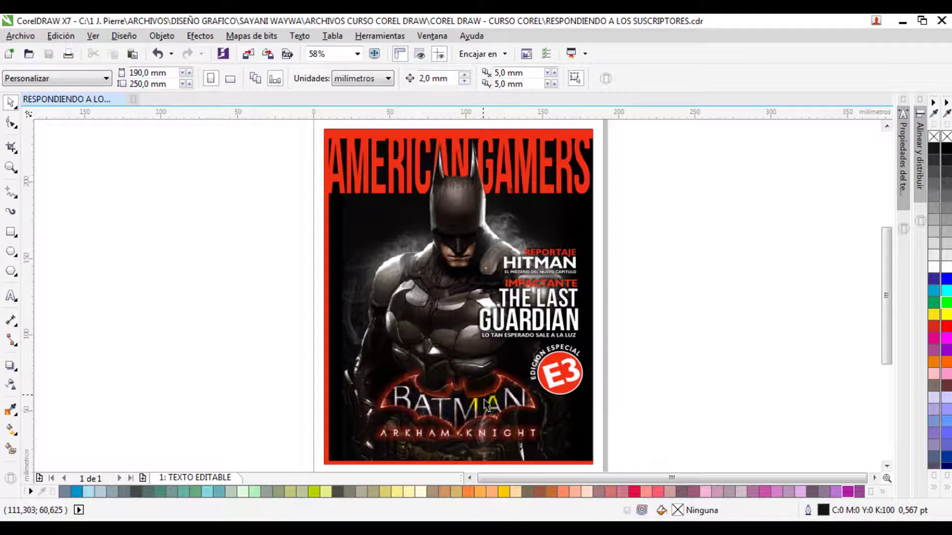
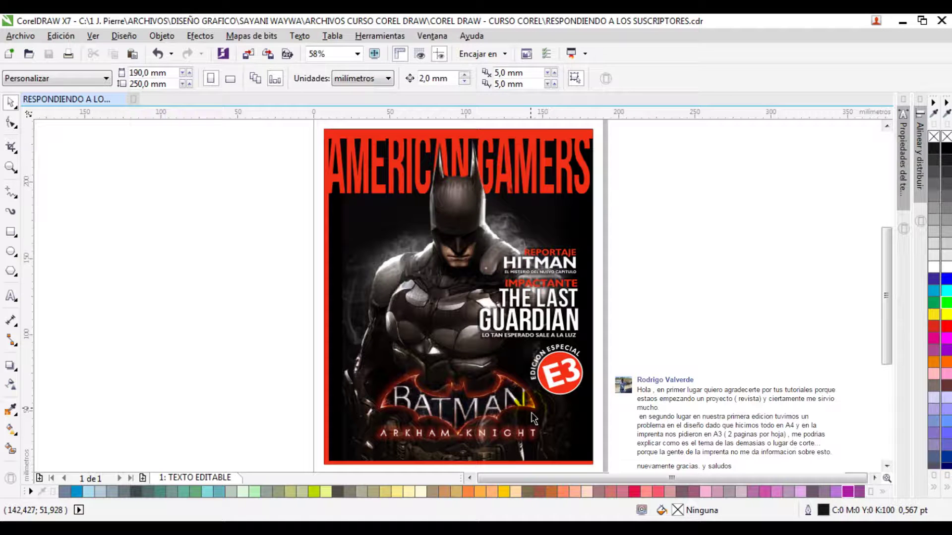
Step: Examine how the magazine cover sits within the edges of its page
key(z)
right_click(544, 325)
drag(357, 183, 579, 395)
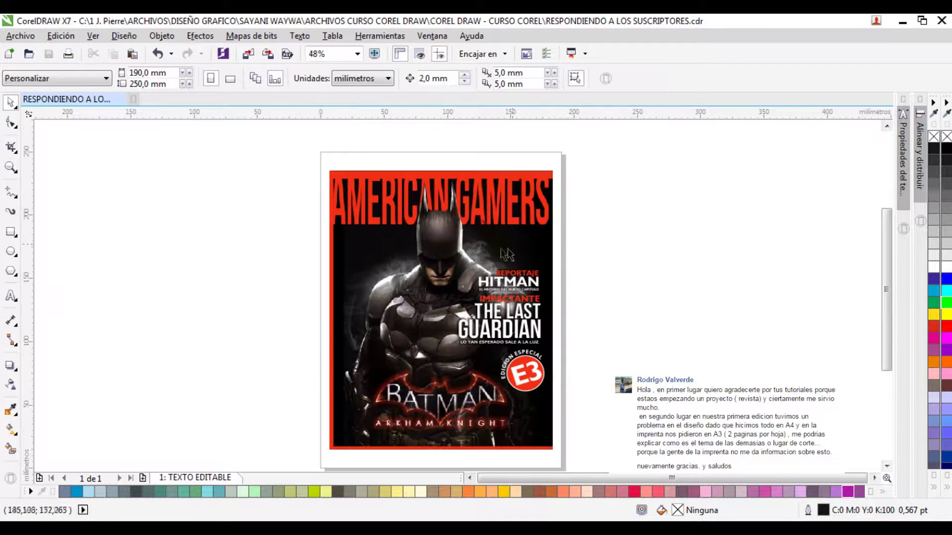
key(z)
drag(335, 159, 425, 212)
key(F3)
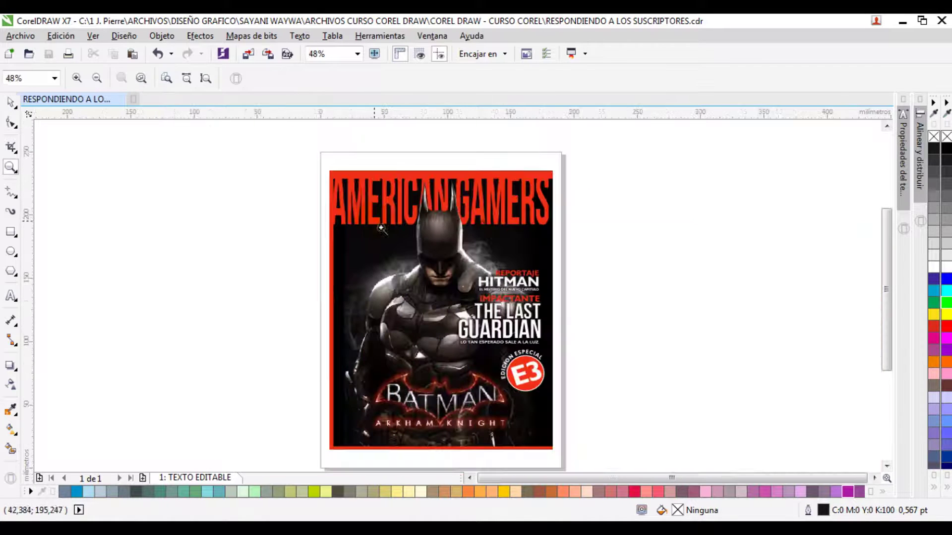
key(space)
key(ctrl+a)
key(Escape)
Step: Select the grouped magazine cover and clear the selection
click(370, 190)
key(Escape)
click(365, 200)
drag(317, 181, 318, 182)
click(341, 188)
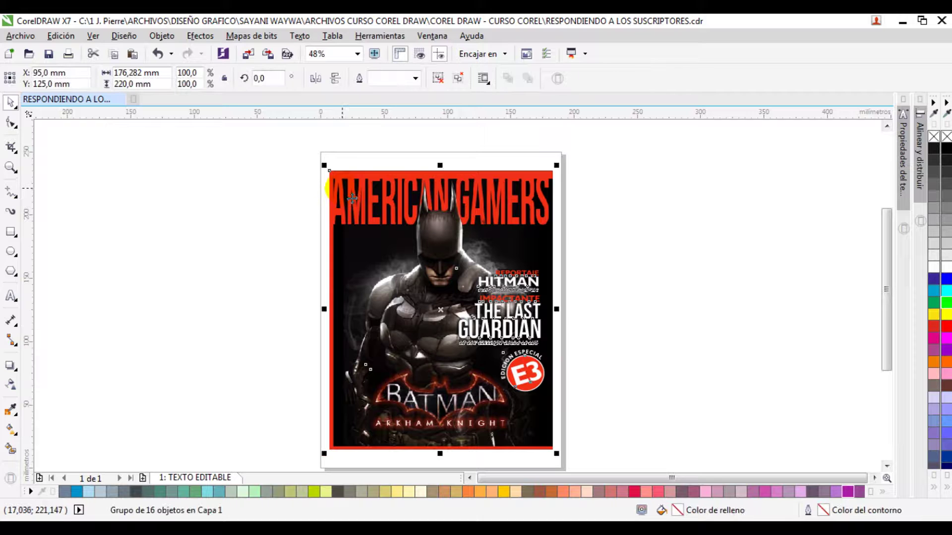
click(11, 232)
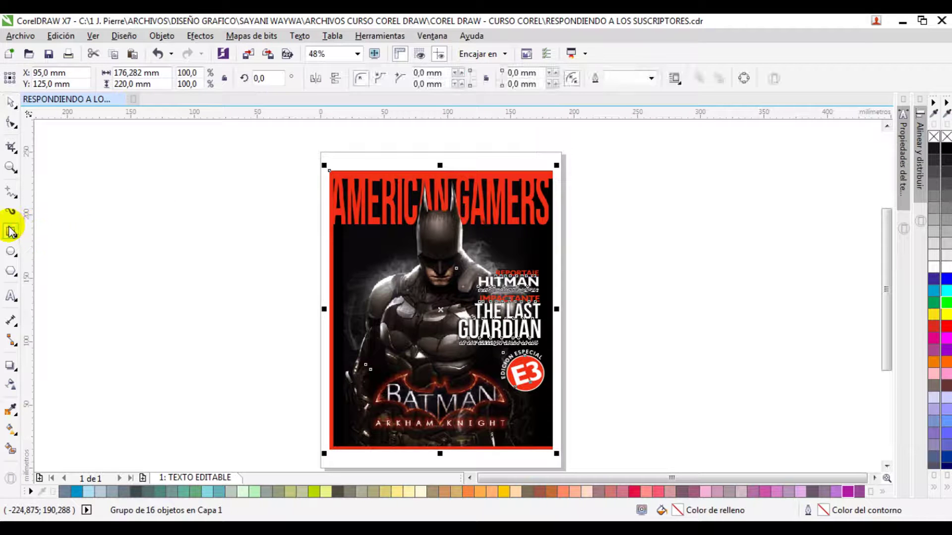
key(space)
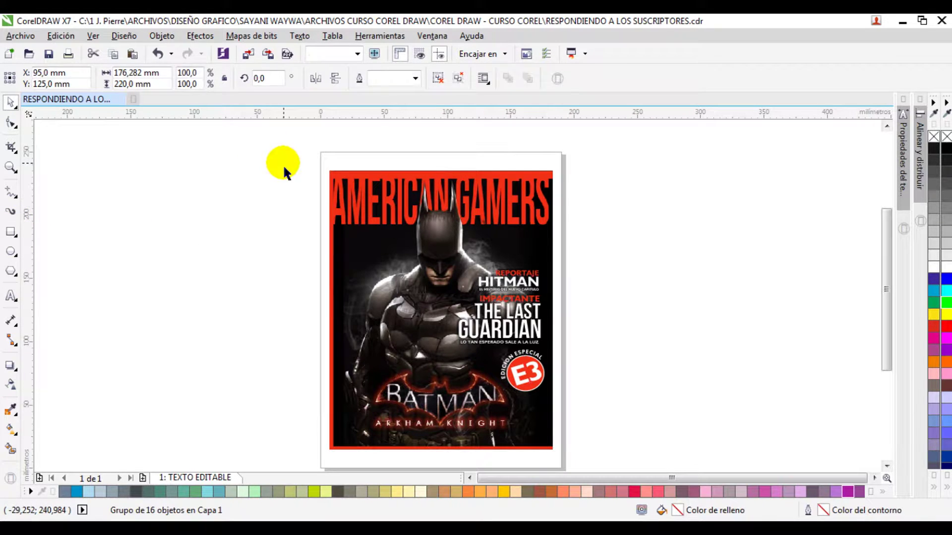
click(283, 167)
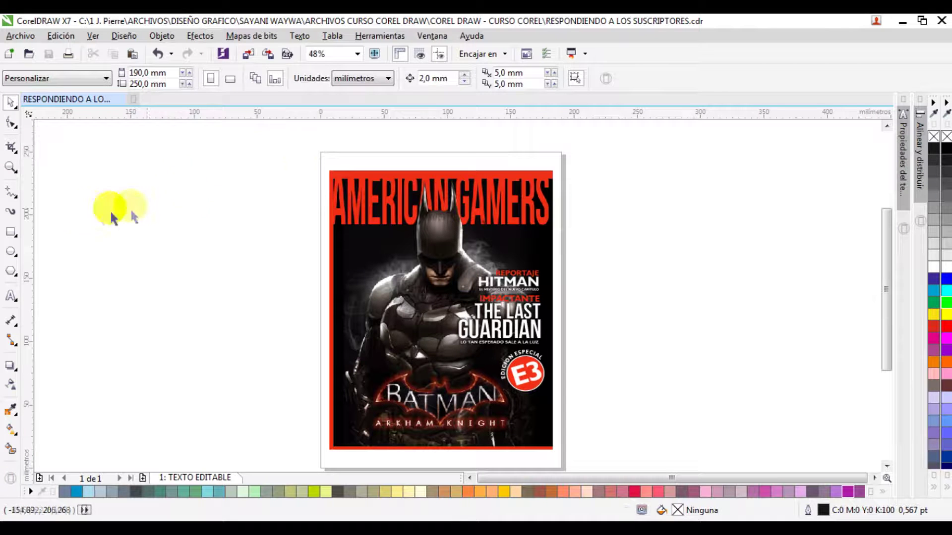
click(11, 232)
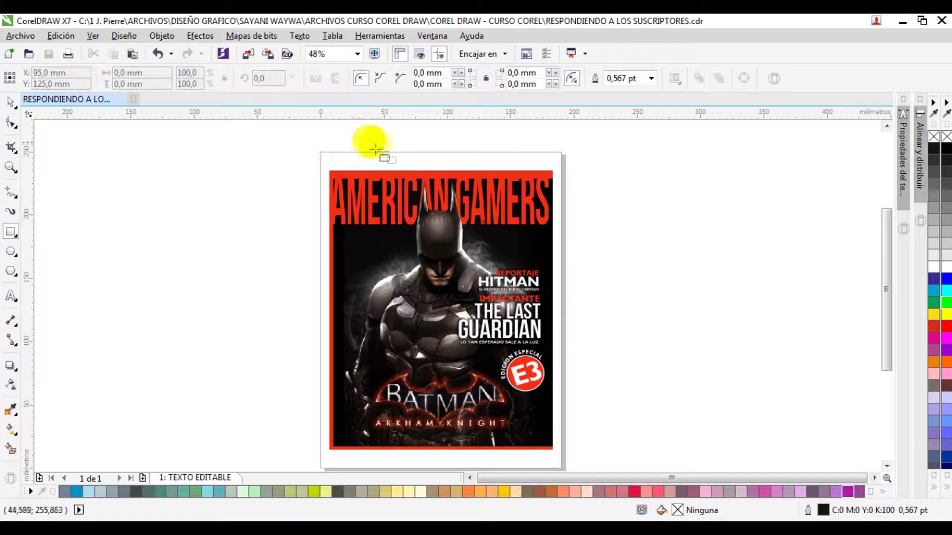
key(z)
scroll(659, 472, down, 1)
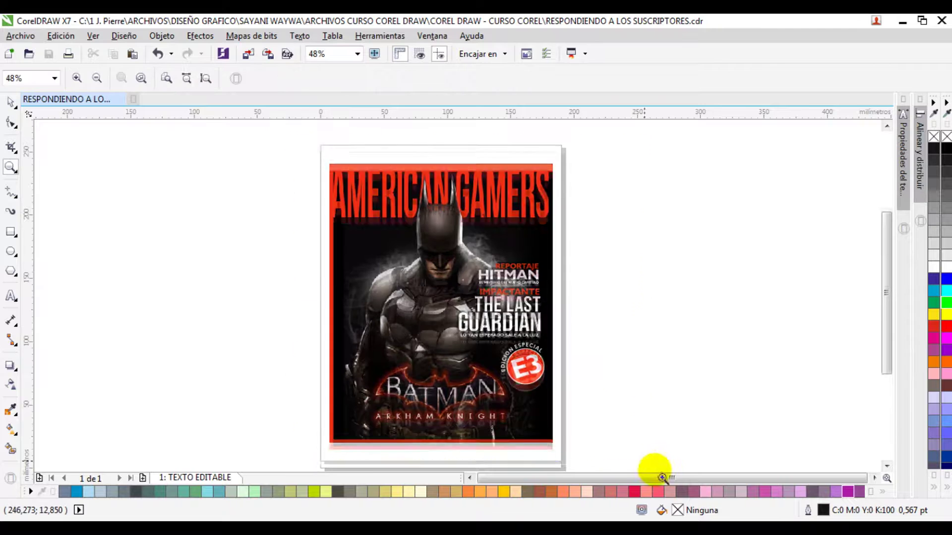
drag(300, 146, 620, 431)
key(space)
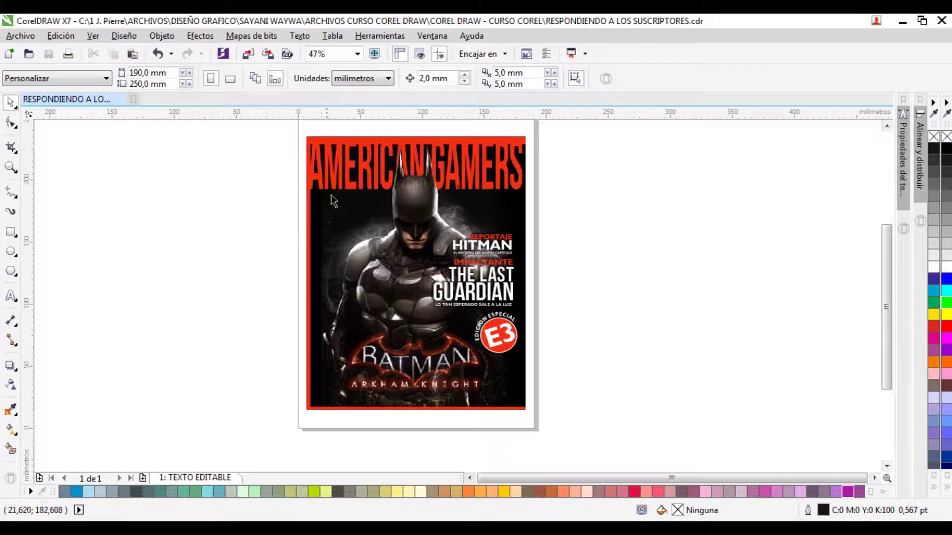
Step: Inspect the grouped cover's outer edges, especially the red border around the title, up close
click(343, 178)
key(z)
drag(286, 130, 616, 429)
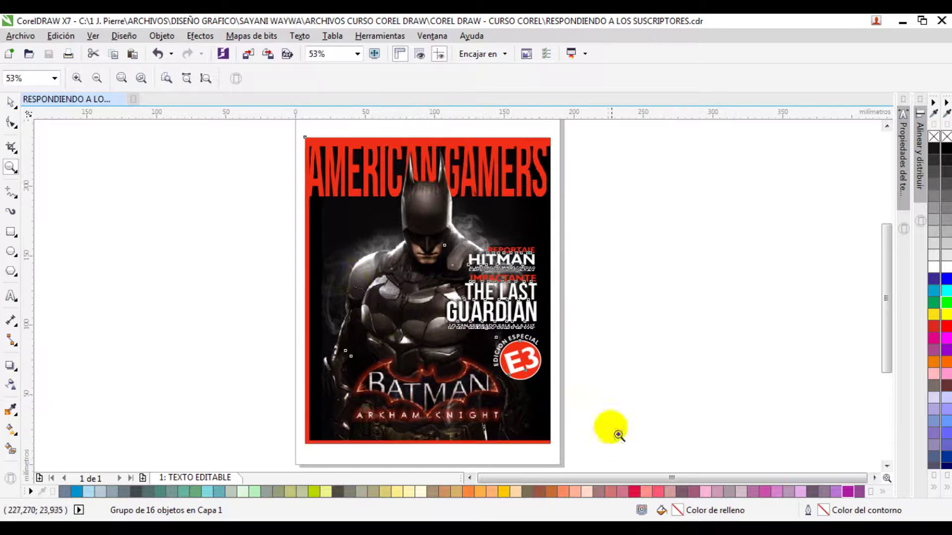
key(space)
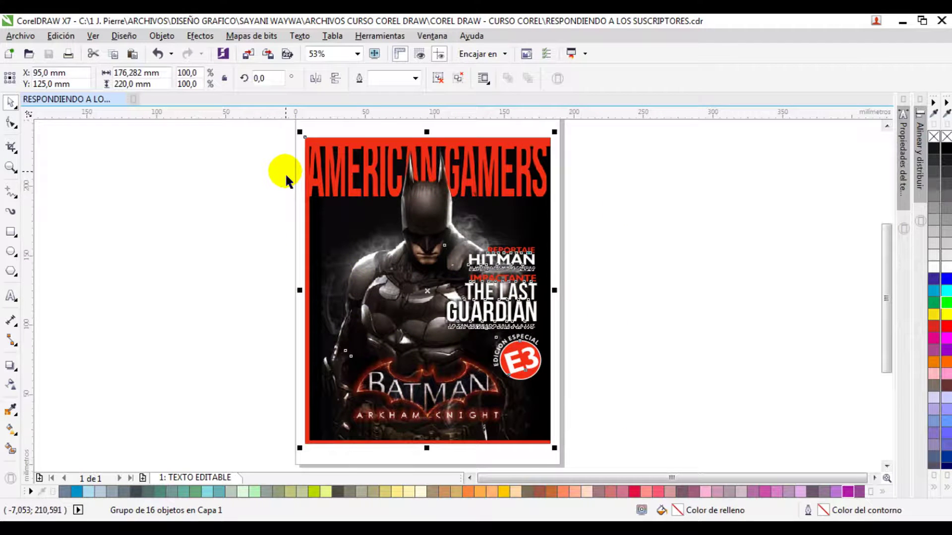
key(z)
drag(278, 130, 589, 251)
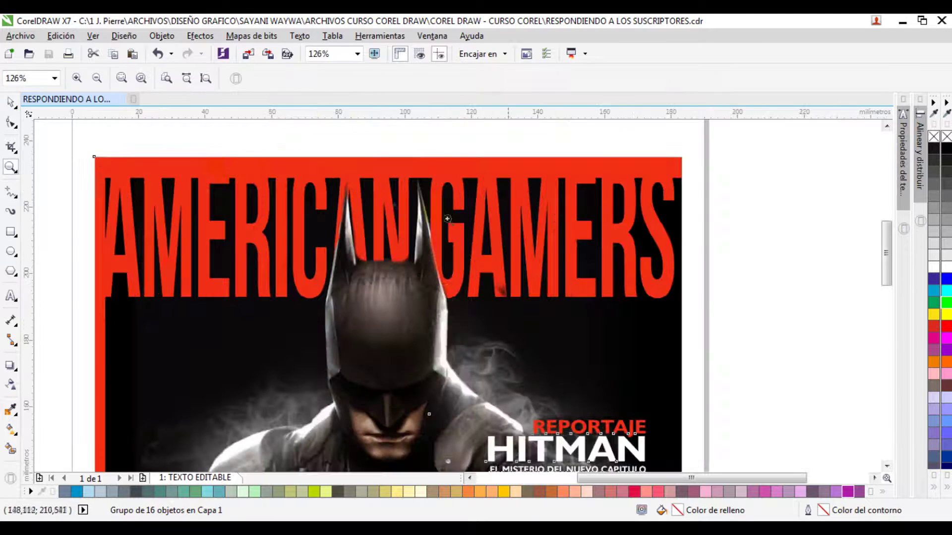
key(space)
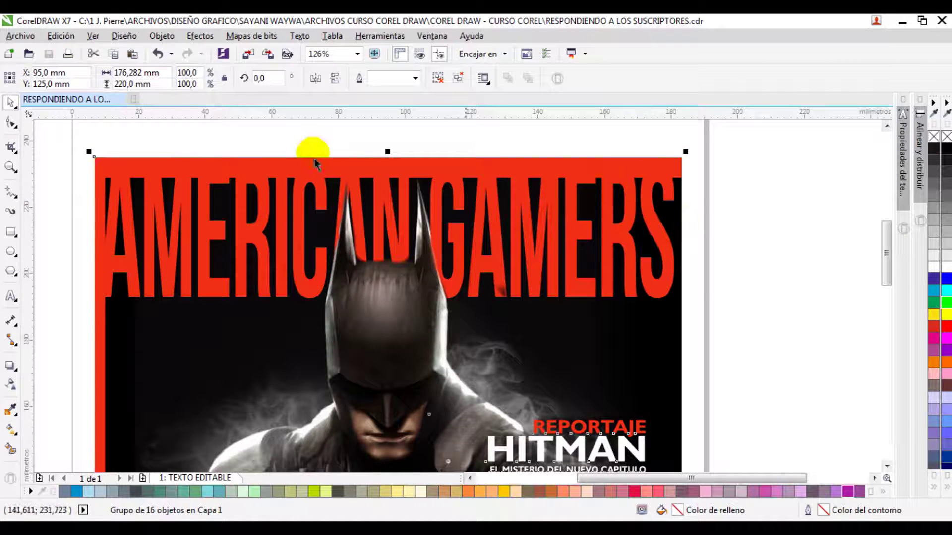
click(380, 314)
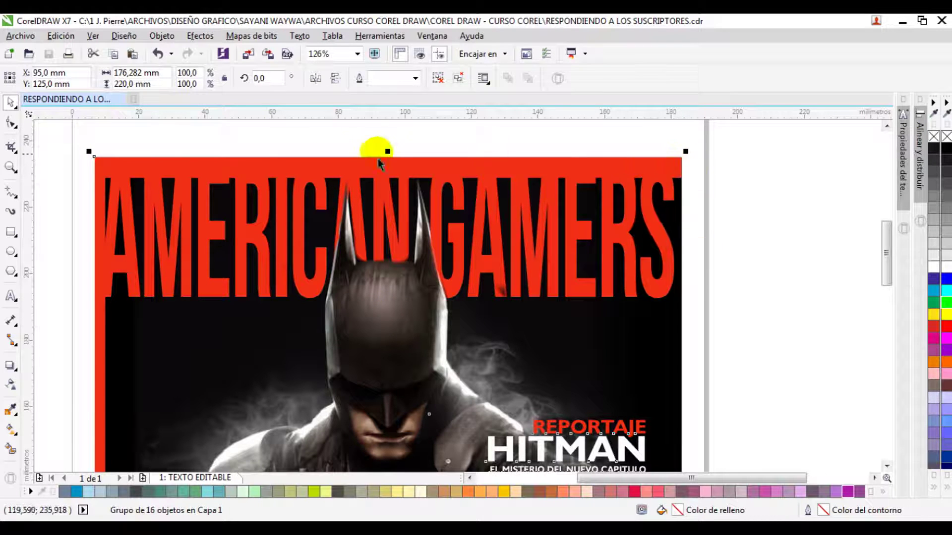
click(94, 160)
key(z)
key(shift+F4)
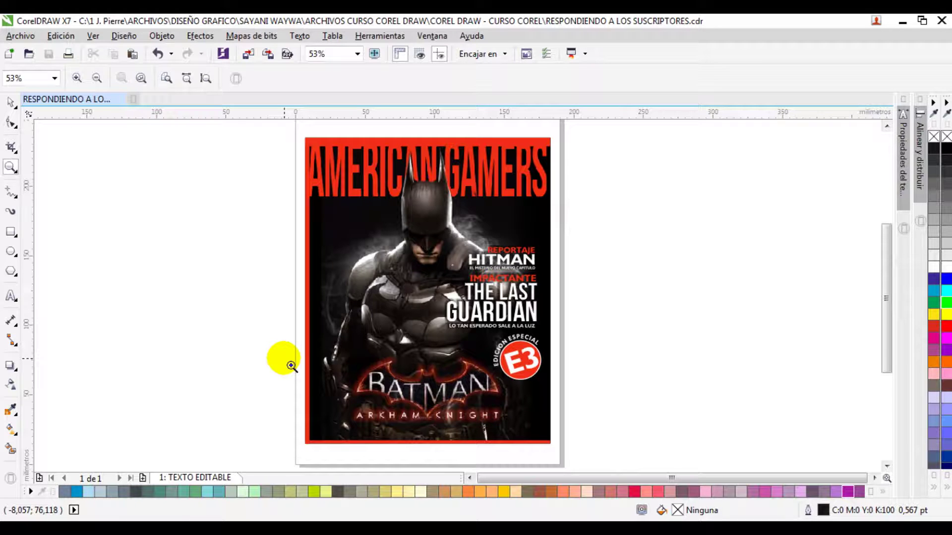
Step: Draw a rectangle about 23 mm wide and 222 mm high outside the cover's left edge and fill it white
drag(293, 128, 589, 446)
scroll(548, 304, down, 2)
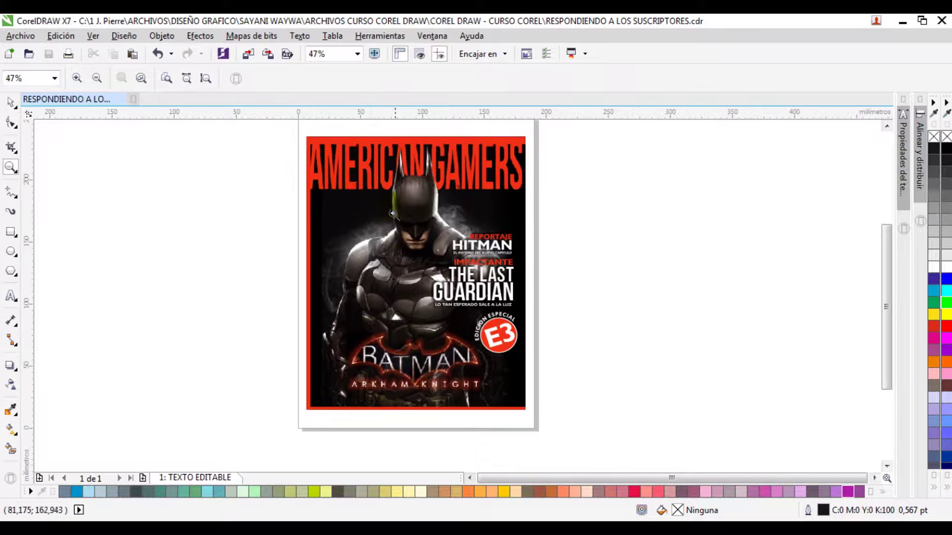
right_click(395, 188)
drag(350, 186, 594, 439)
drag(332, 147, 592, 423)
key(space)
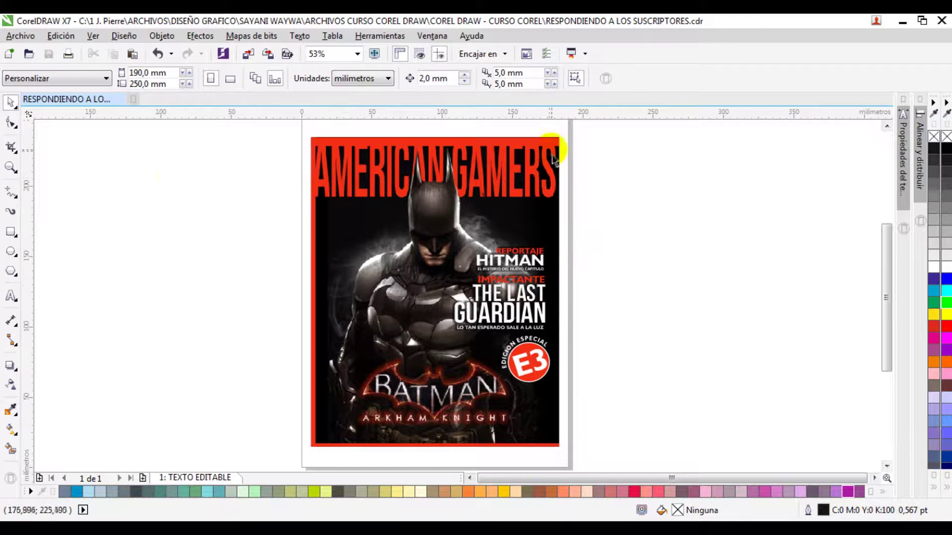
click(10, 230)
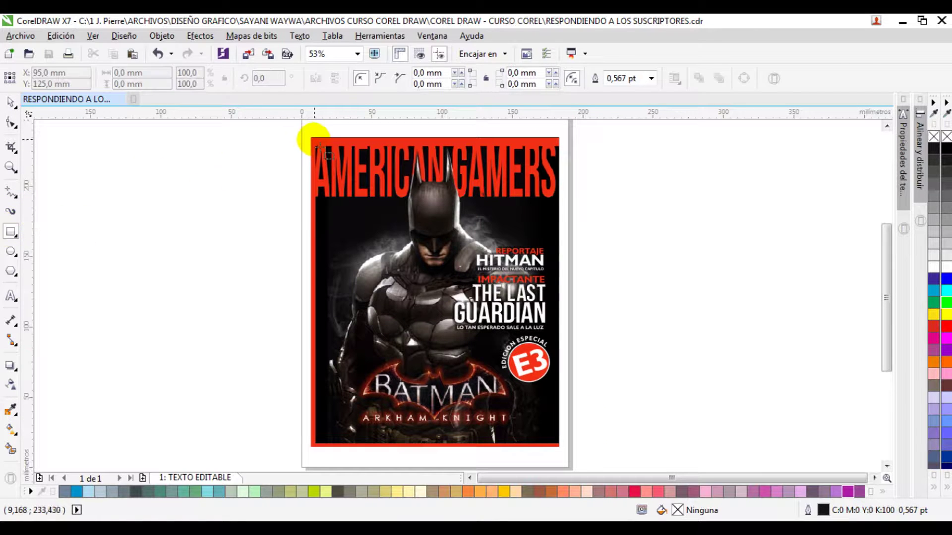
drag(311, 138, 279, 449)
click(932, 269)
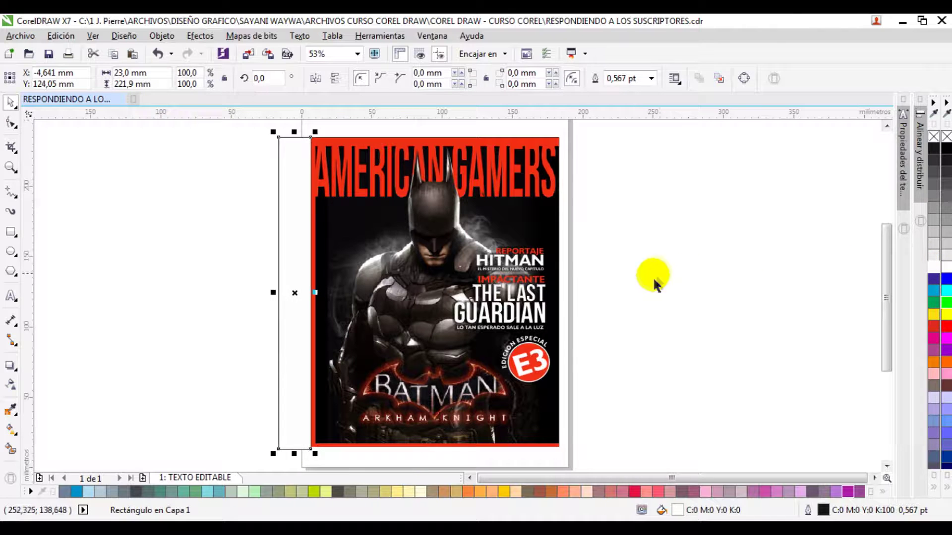
Step: Nudge the white rectangle slightly left to leave a narrow gap between it and the cover's red border
key(z)
click(332, 218)
drag(364, 221, 396, 305)
key(space)
key(Left)
key(Left)
key(Left)
key(Left)
key(Left)
key(Left)
key(Left)
key(space)
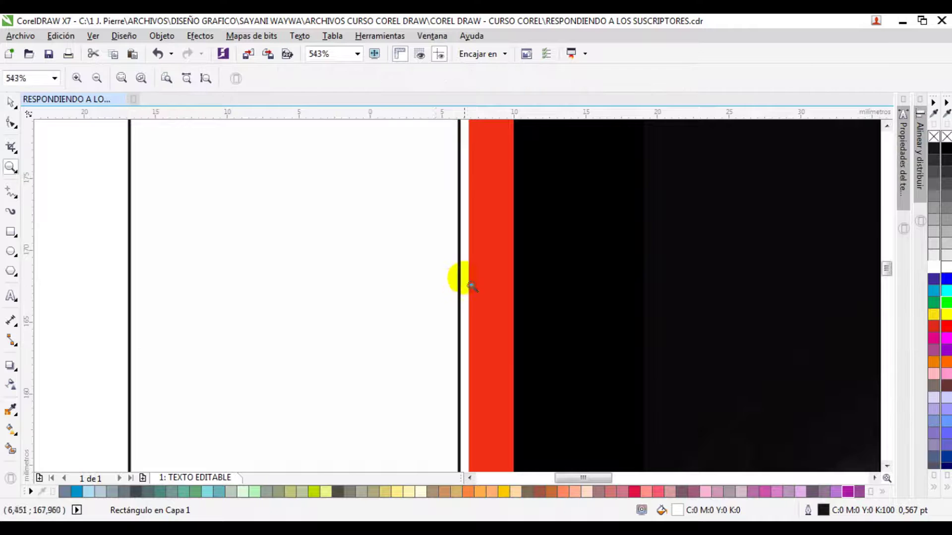
key(F3)
drag(377, 219, 453, 303)
key(space)
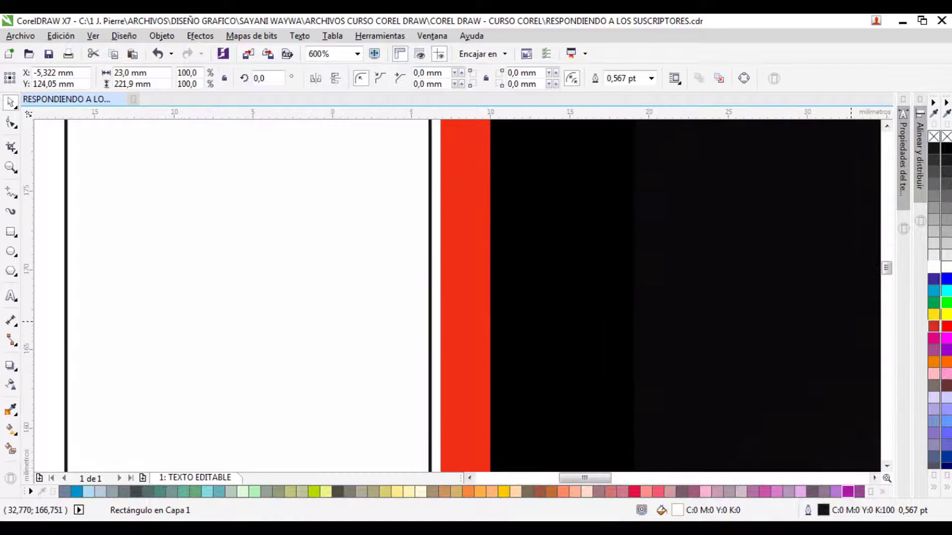
Step: Fill the rectangle with the red sampled from the cover's border (R:240 G:47 B:22) and remove its outline
click(11, 409)
click(469, 348)
click(344, 329)
key(space)
click(76, 467)
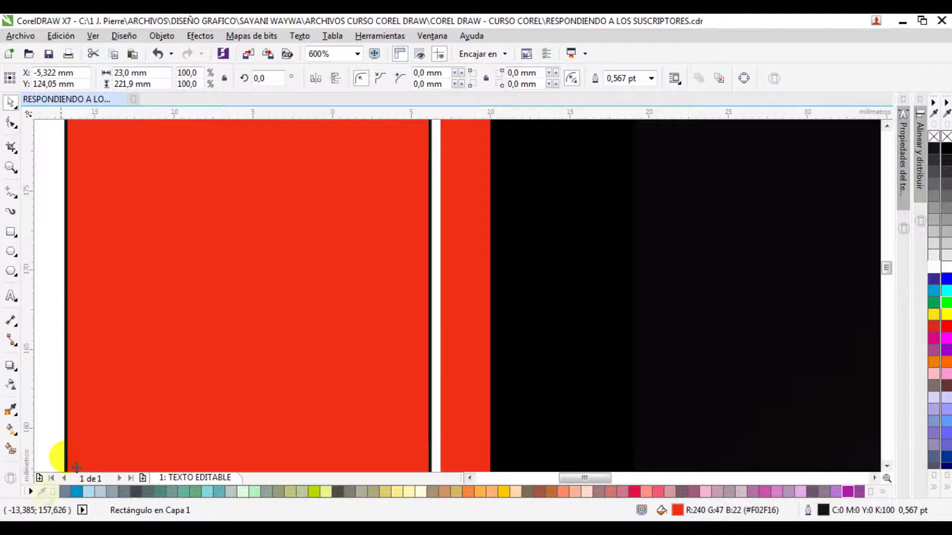
right_click(933, 136)
key(z)
scroll(436, 255, down, 6)
scroll(410, 234, up, 10)
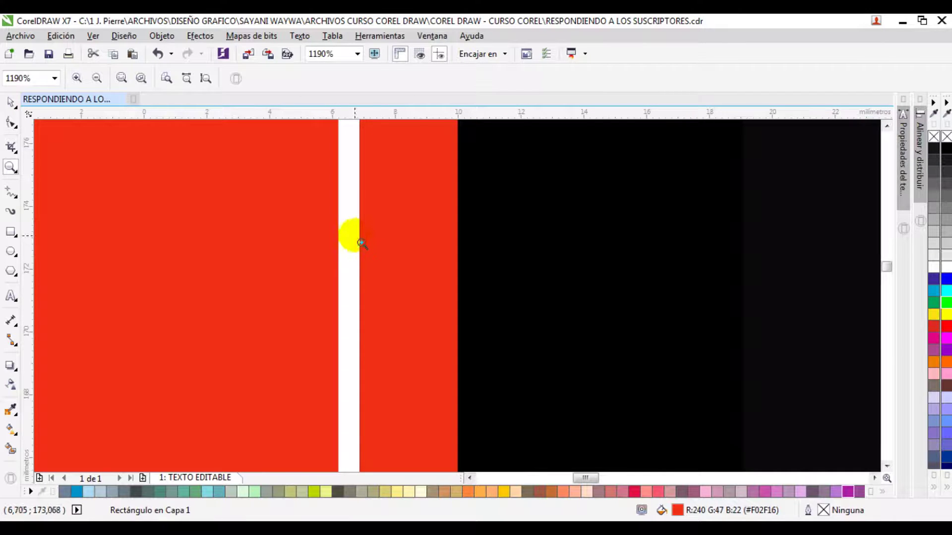
Step: Move the red rectangle closer to the cover's left edge to narrow the white gap, and compare the gap at several magnifications
key(space)
drag(325, 263, 344, 263)
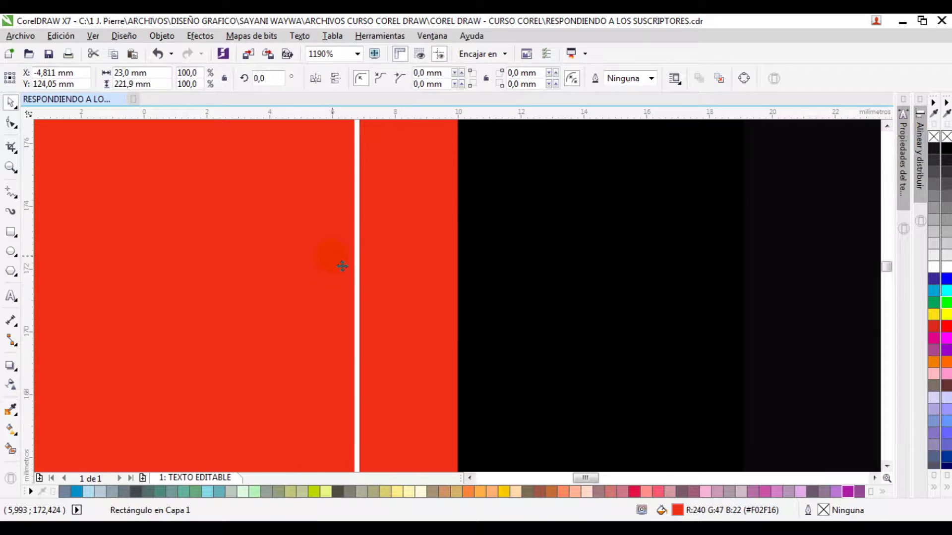
key(space)
drag(353, 193, 426, 301)
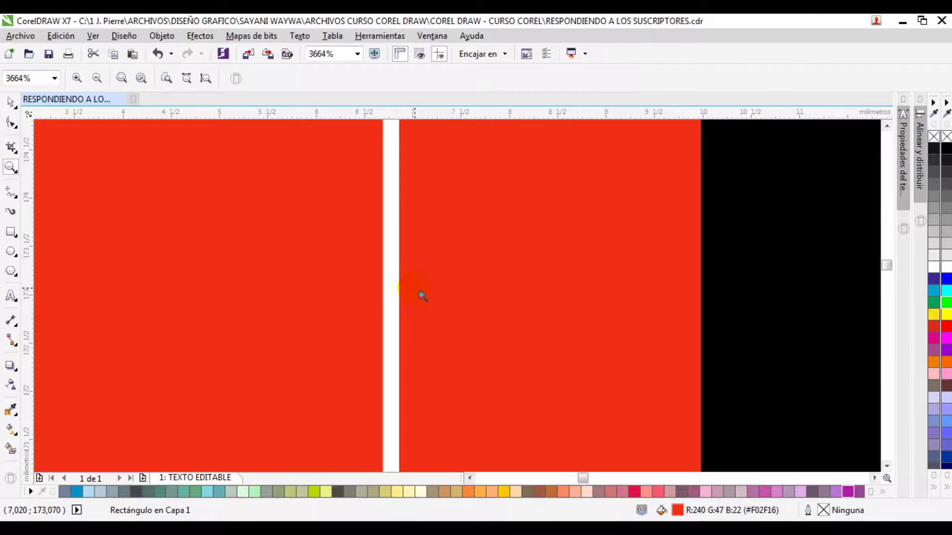
key(F4)
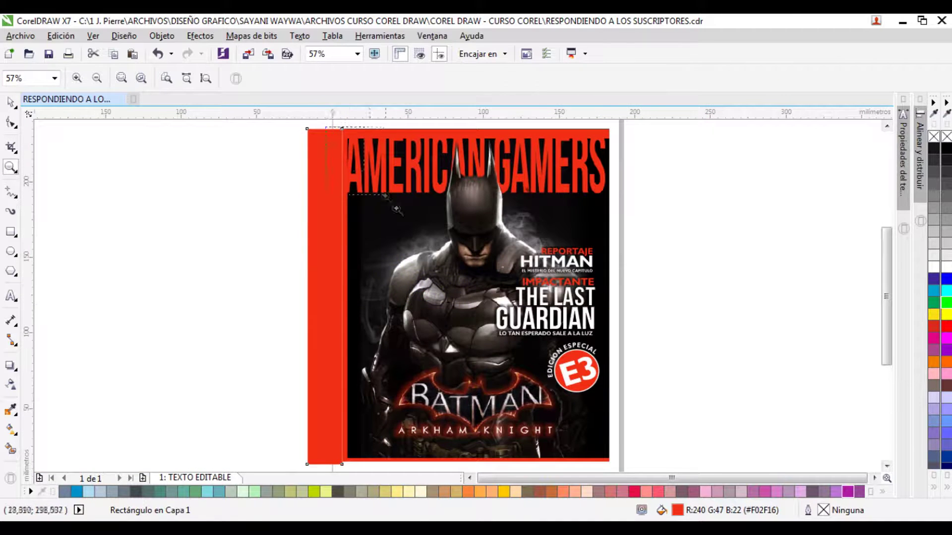
scroll(338, 128, up, 3)
scroll(433, 284, up, 3)
scroll(425, 276, down, 3)
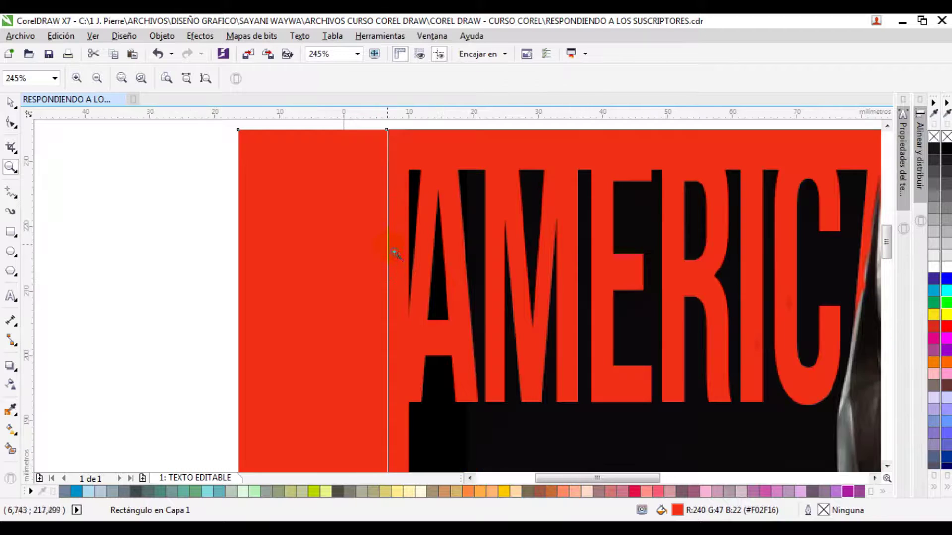
Step: Move the red rectangle away from the cover's left edge and delete it
key(F4)
key(space)
drag(303, 218, 277, 218)
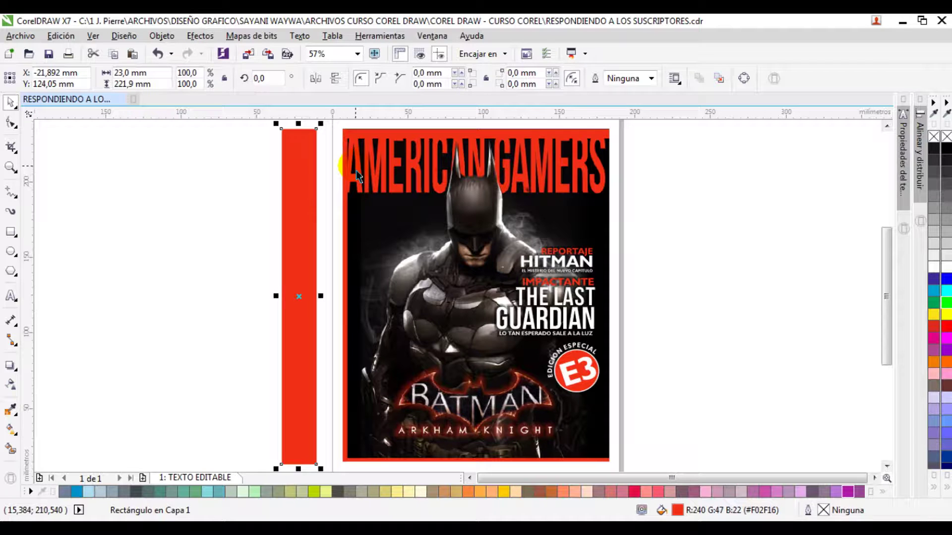
key(Delete)
Step: Place a vertical guideline on the cover's left edge at X 6.859 mm and a horizontal guideline along its top edge
key(z)
drag(329, 127, 415, 190)
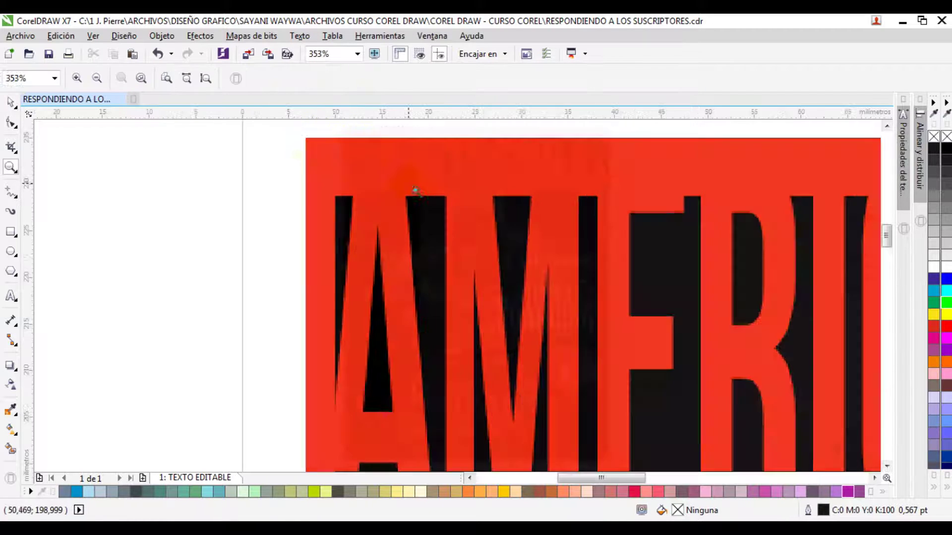
key(space)
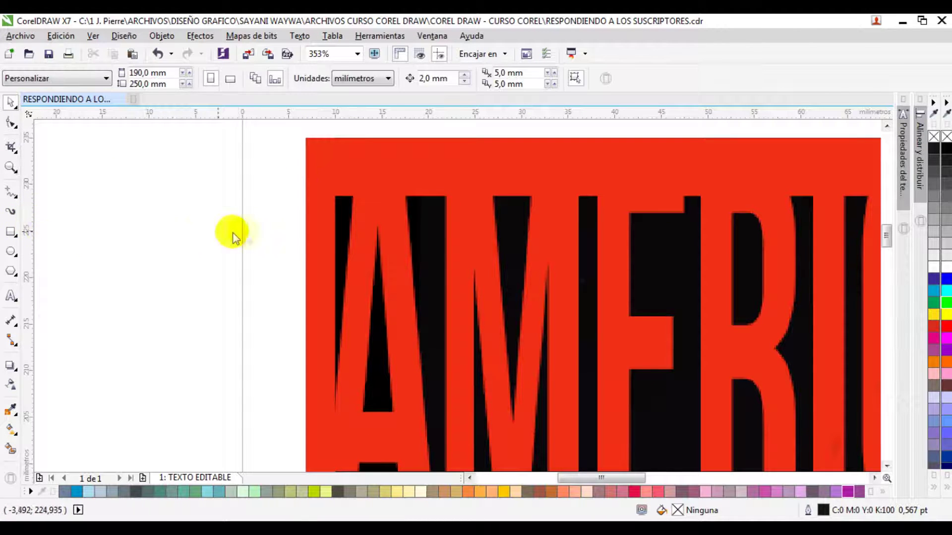
key(ctrl+z)
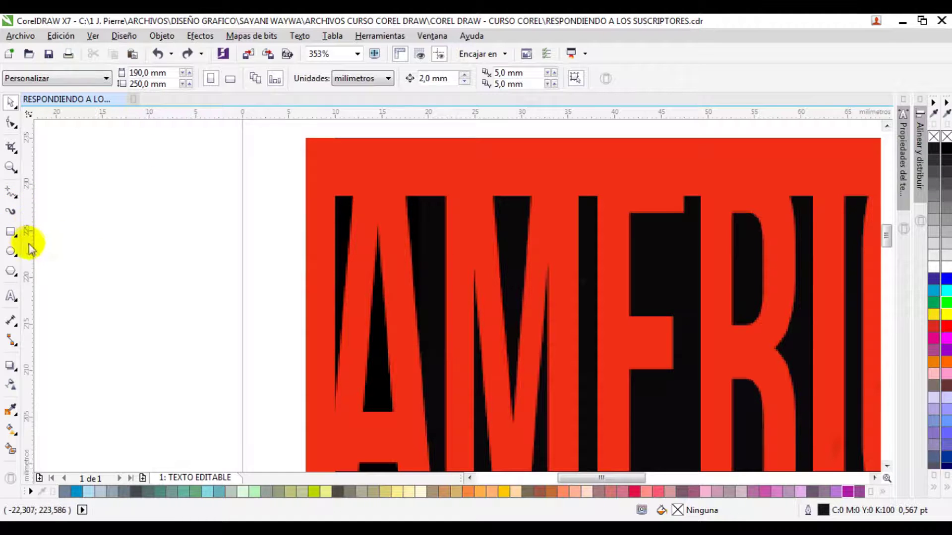
drag(305, 256, 306, 256)
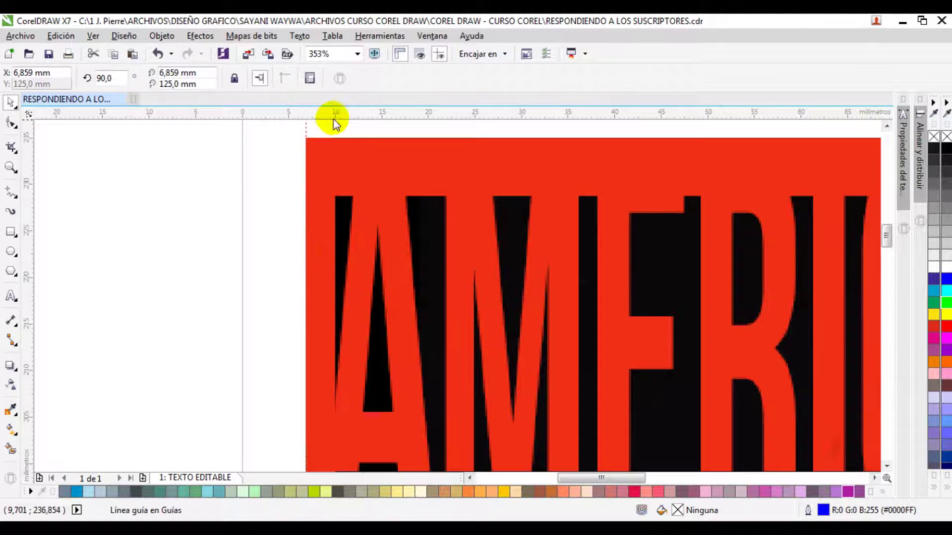
key(z)
key(shift+F4)
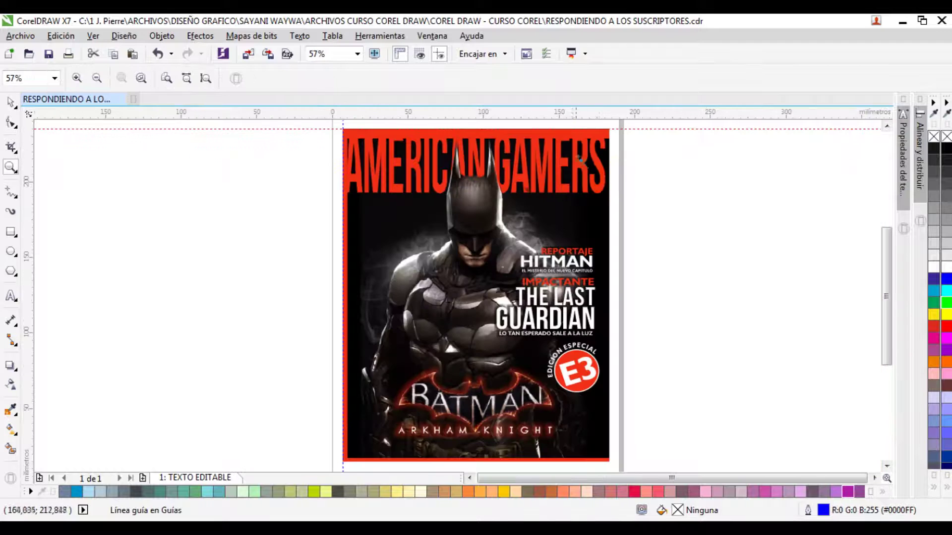
Step: Place a vertical guideline on the cover's right edge at X 183.141 mm and a horizontal guideline along its bottom edge
scroll(639, 189, up, 5)
key(space)
drag(44, 257, 493, 265)
key(shift+F4)
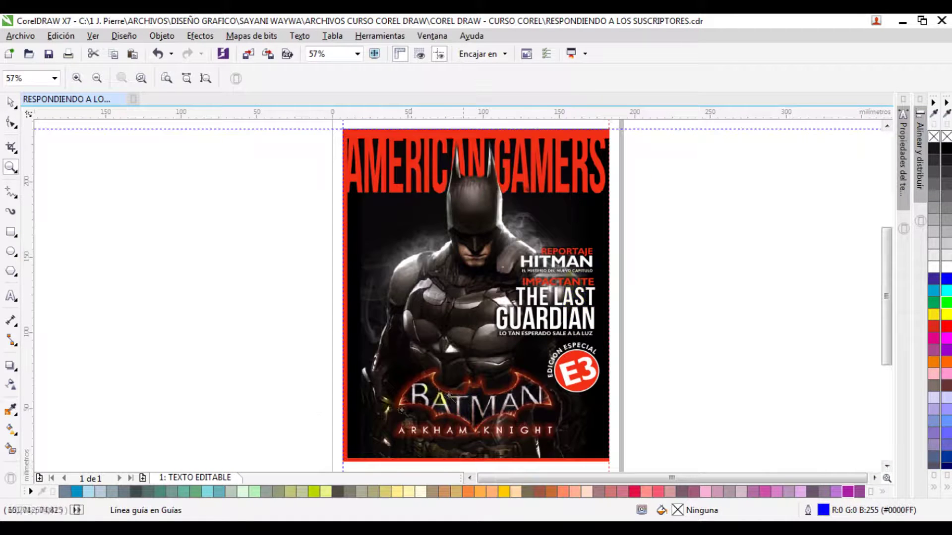
scroll(377, 468, up, 3)
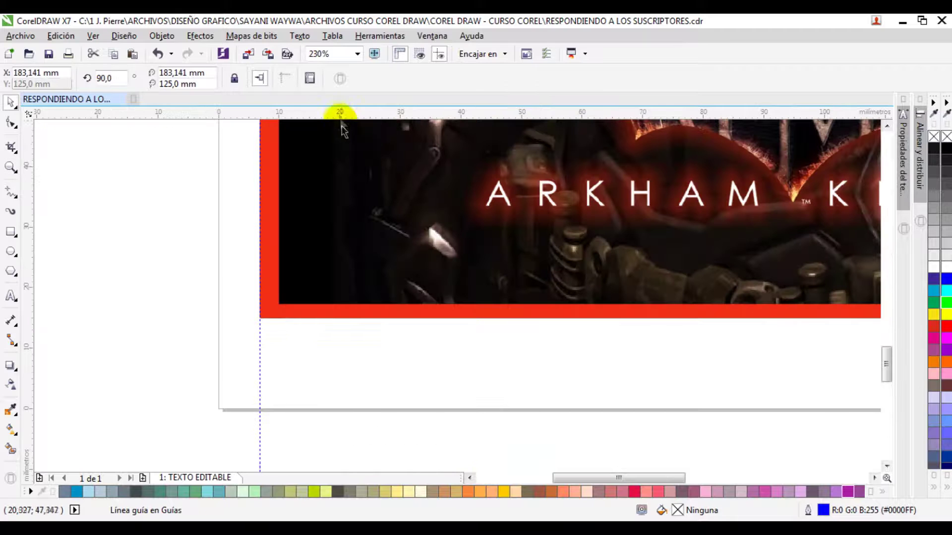
click(323, 322)
click(326, 365)
key(shift+F4)
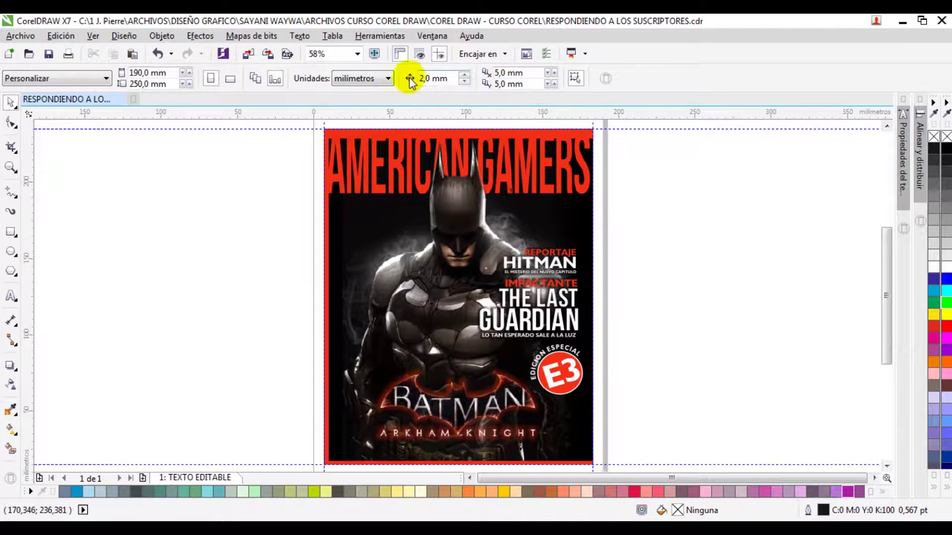
Step: With millimetres and a 2 mm nudge distance, shift the top guideline to Y 237 mm and the left one to X 4.859 mm
click(373, 79)
click(358, 105)
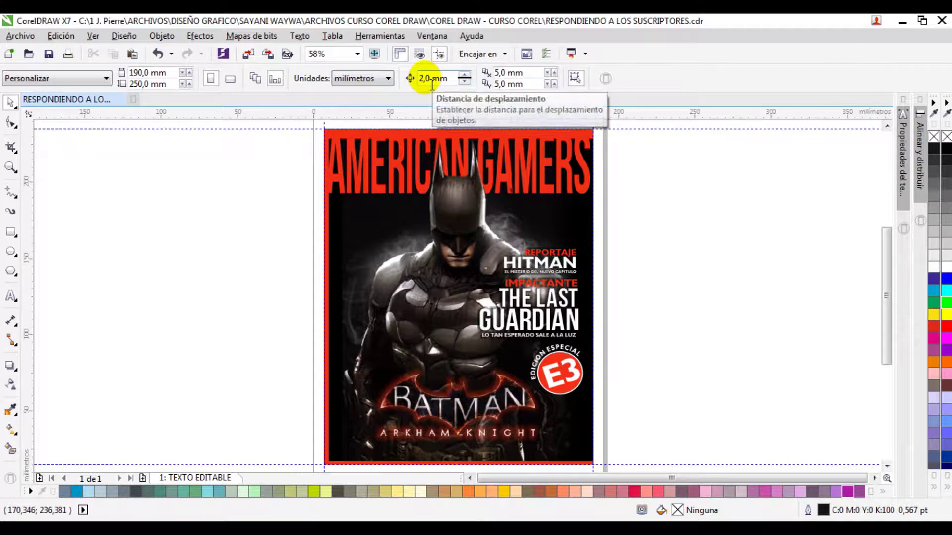
key(z)
drag(327, 127, 296, 157)
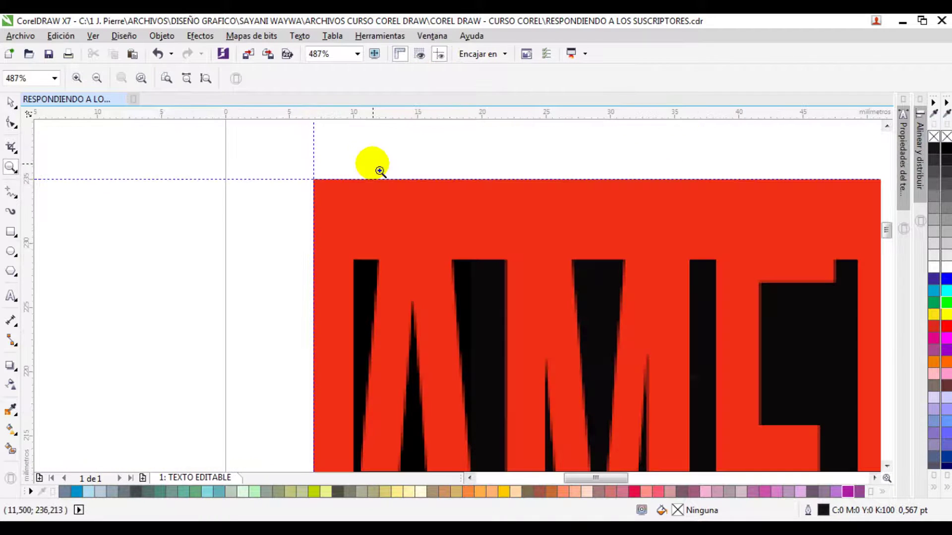
key(space)
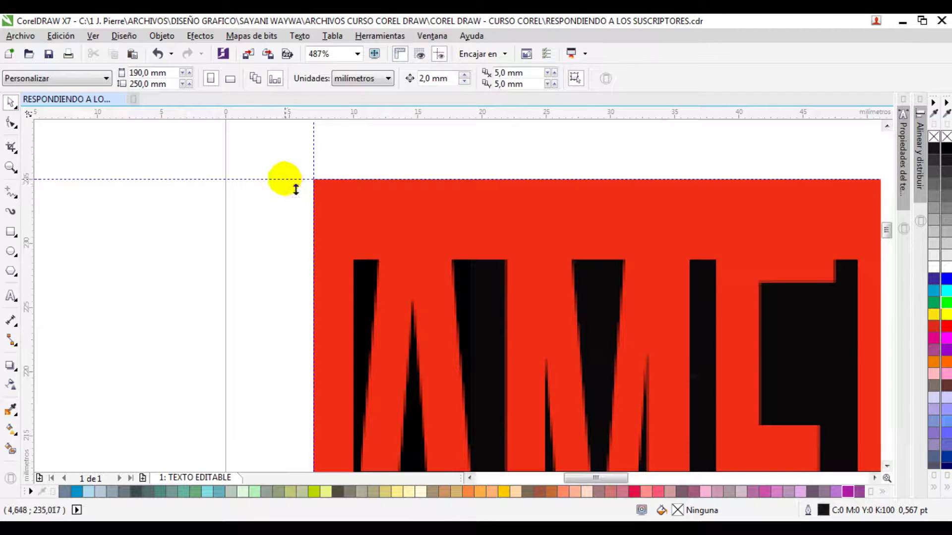
click(282, 179)
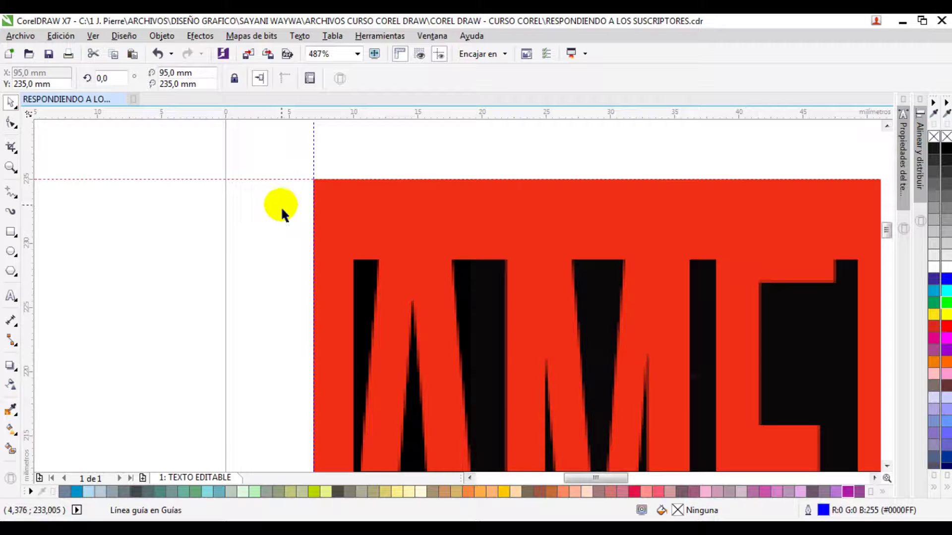
key(shift+Up)
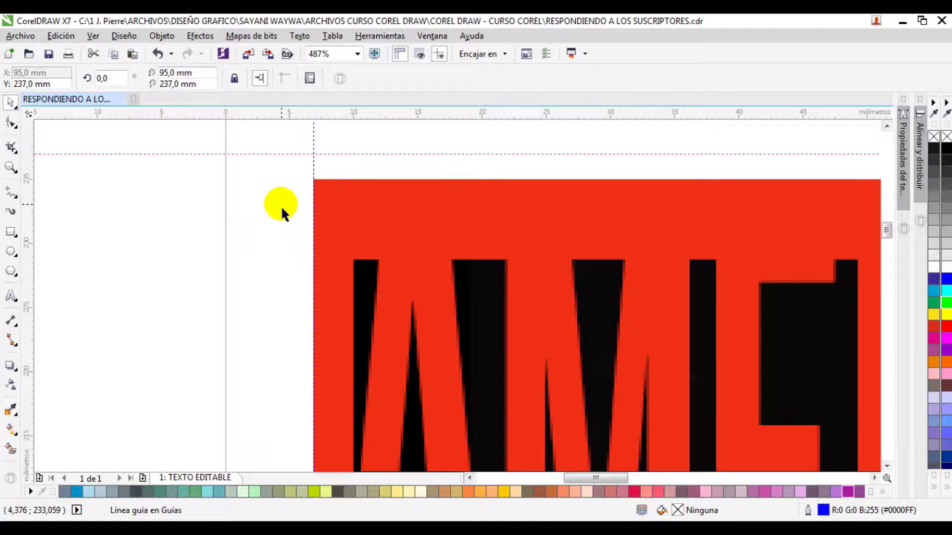
click(281, 205)
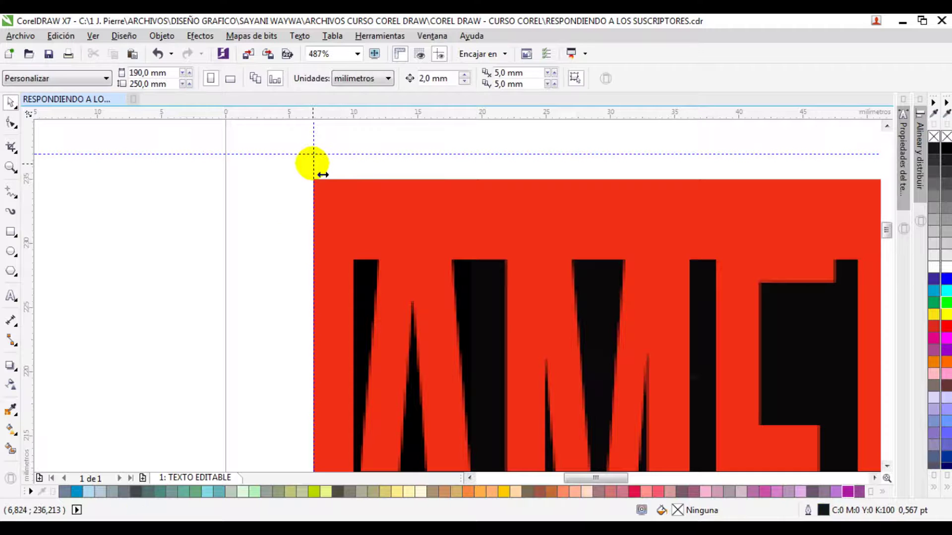
click(313, 164)
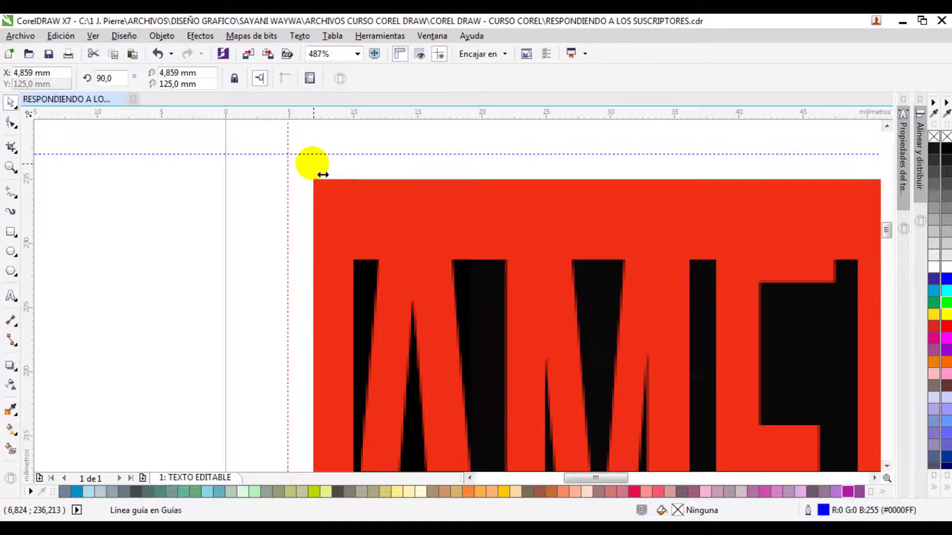
Step: Shift the right guideline outward to X 185.141 mm and the bottom guideline 2 mm below the cover, and check the guideline margin
key(F4)
drag(592, 118, 595, 119)
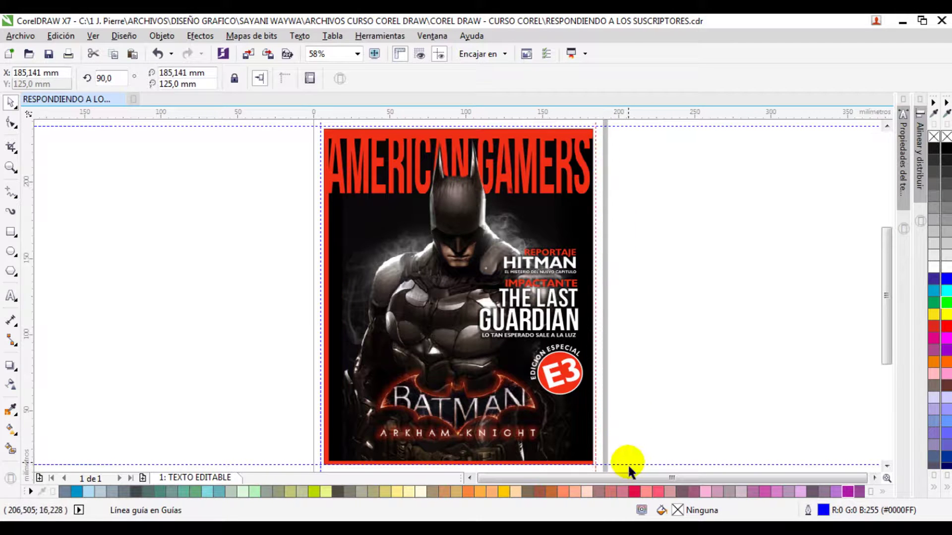
click(635, 464)
click(638, 424)
key(z)
drag(321, 120, 293, 175)
key(space)
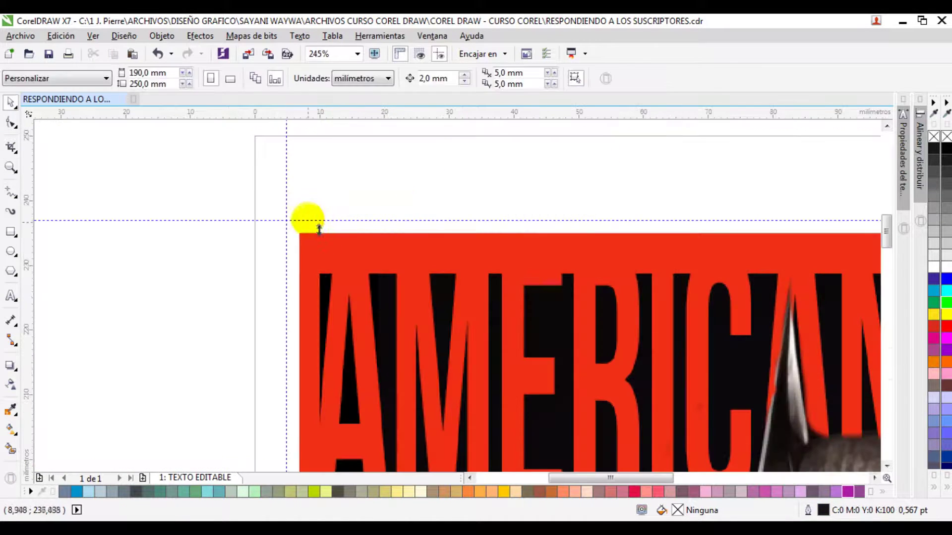
key(z)
right_click(318, 240)
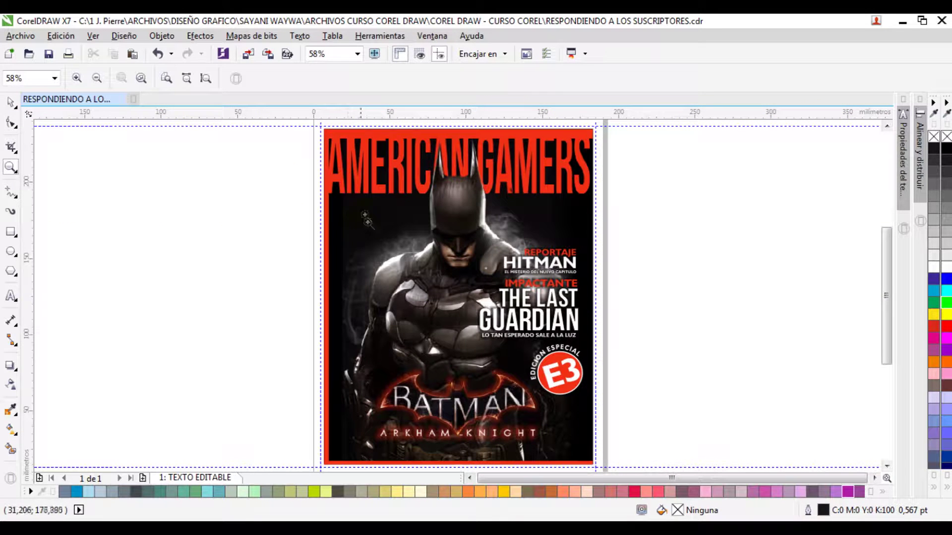
key(space)
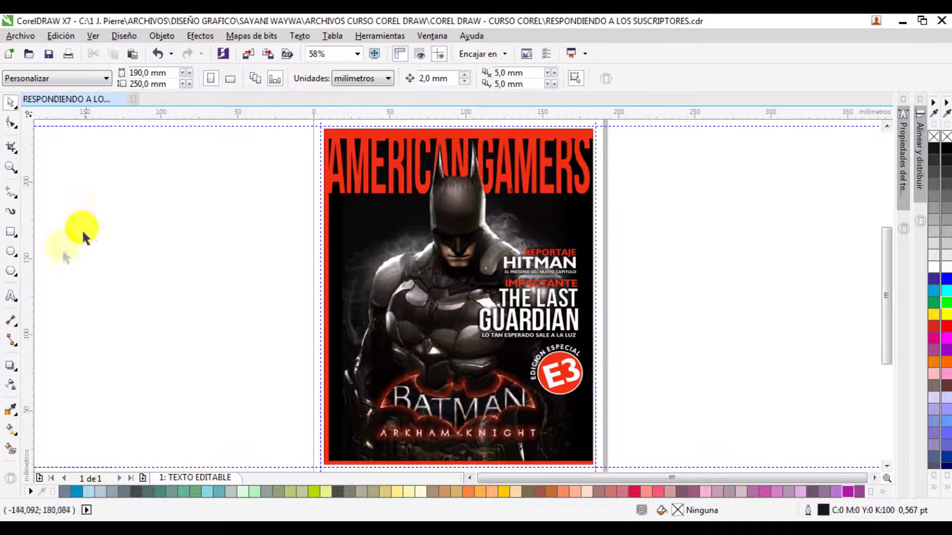
click(10, 411)
key(z)
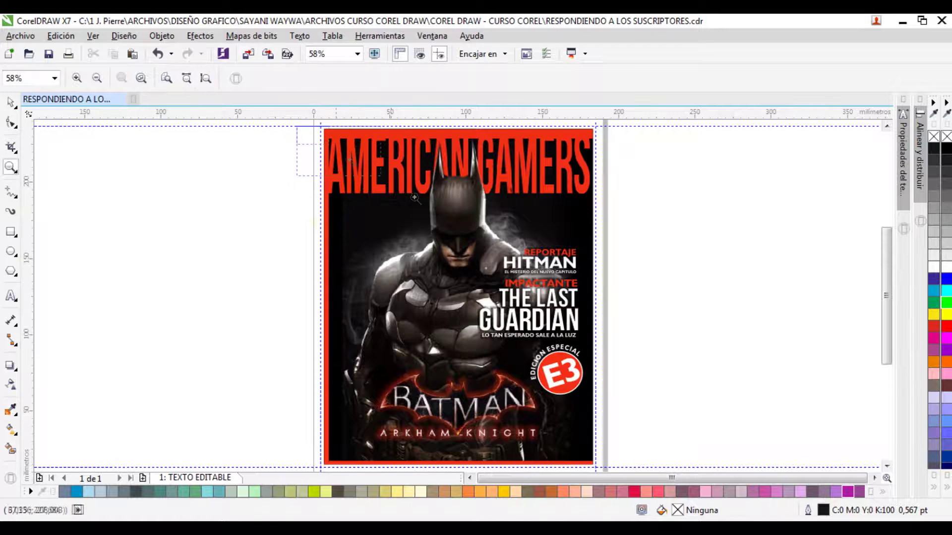
drag(312, 138, 438, 208)
key(space)
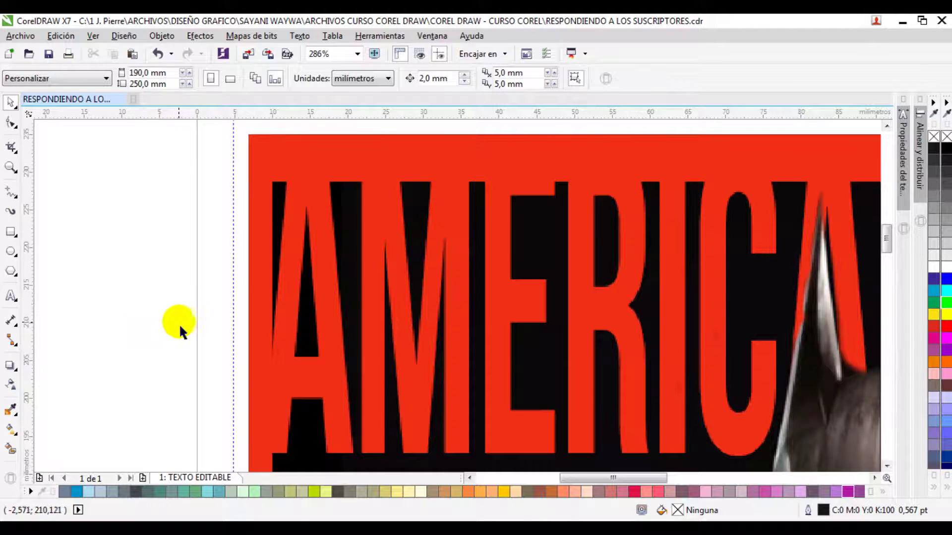
key(h)
drag(291, 171, 292, 195)
key(space)
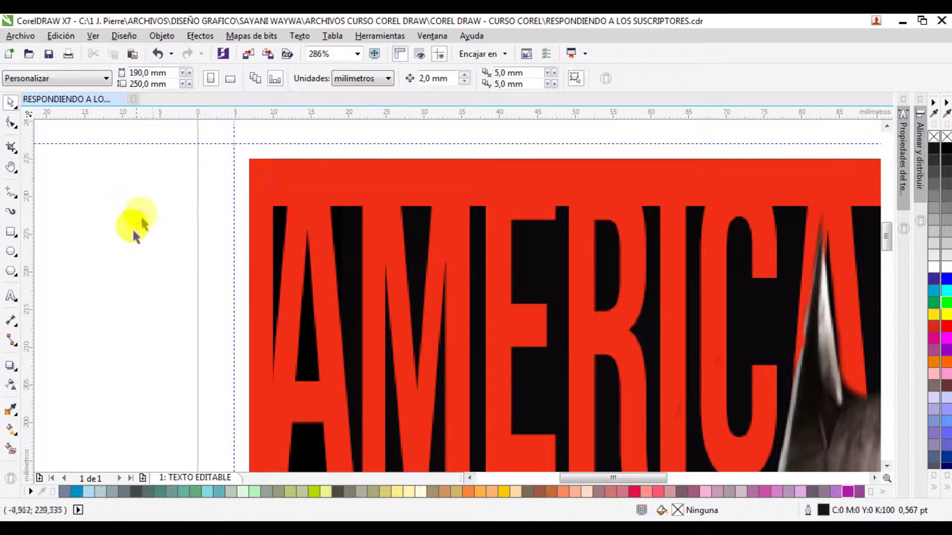
click(10, 410)
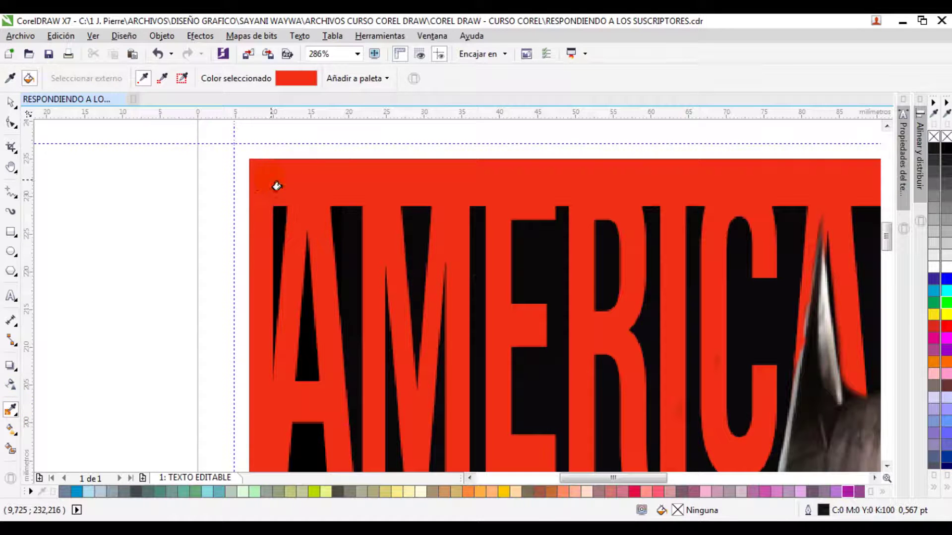
key(space)
key(z)
key(shift+F4)
key(space)
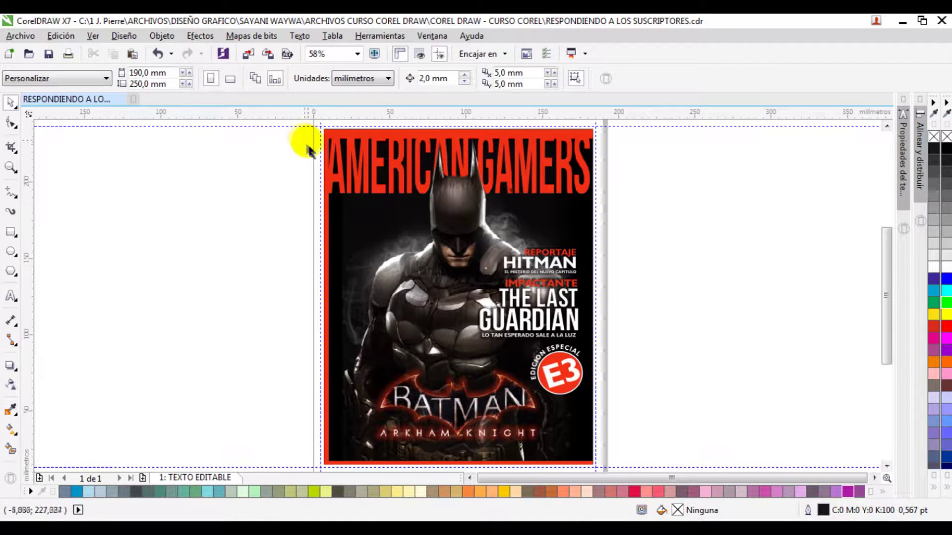
Step: Check the snapping options and draw a rectangle 180.282 mm wide and 224 mm high between the intersections of the four guidelines
click(471, 54)
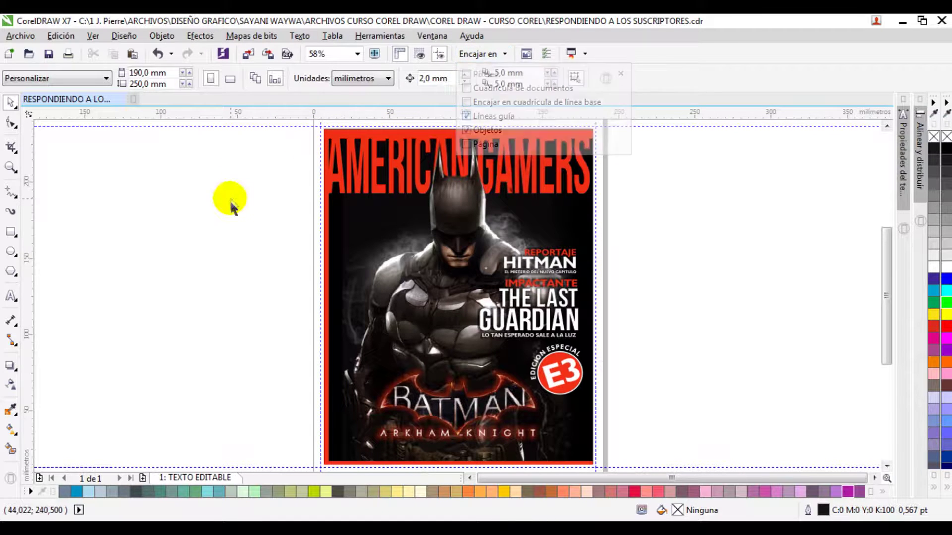
click(472, 56)
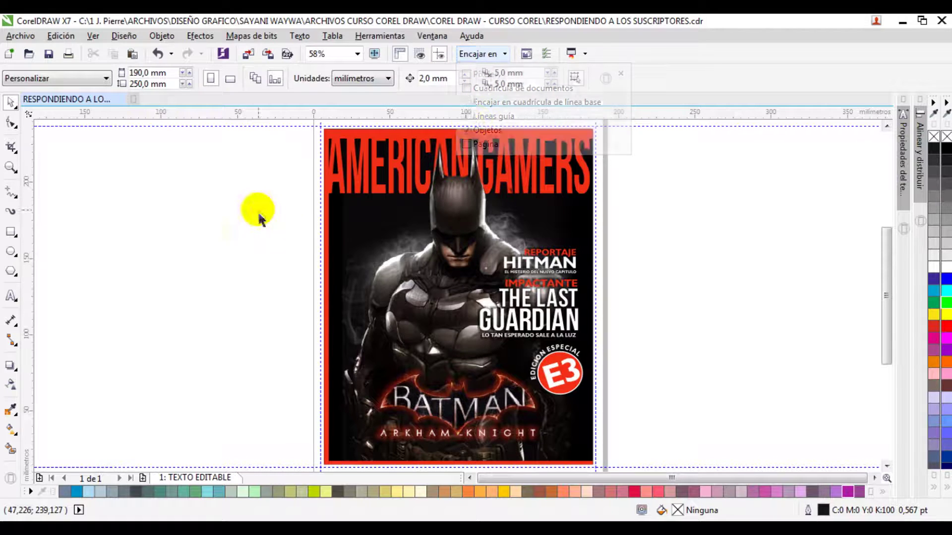
click(11, 231)
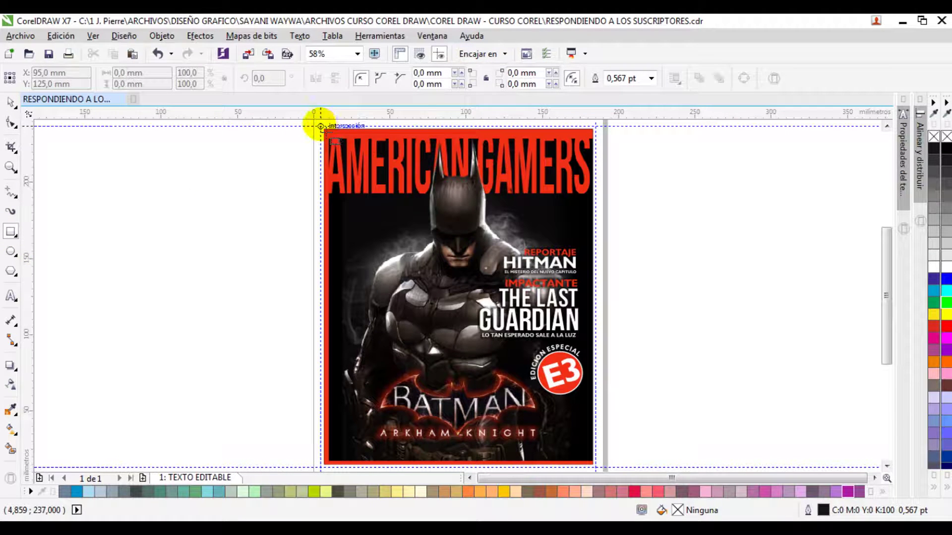
drag(321, 126, 596, 436)
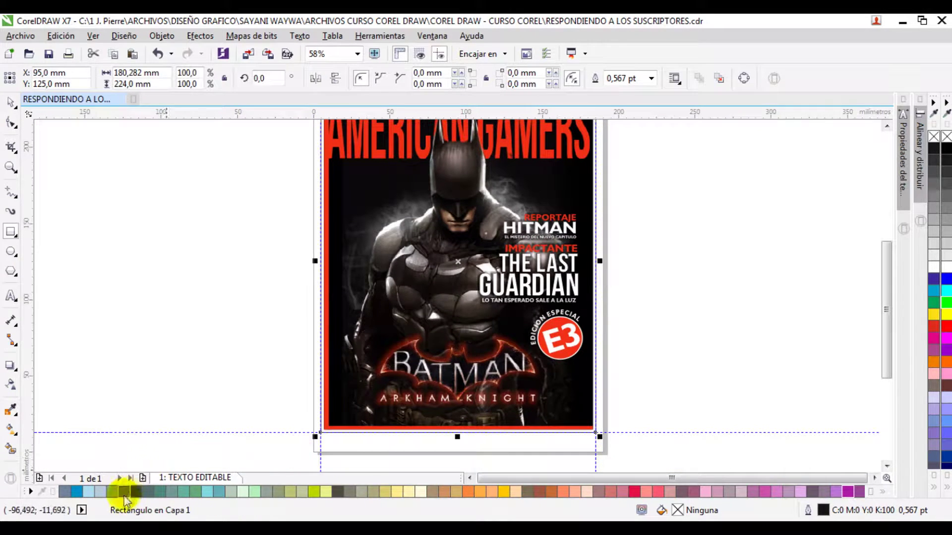
Step: Fill the bleed rectangle with the red sampled from the cover's border and remove its outline
key(z)
key(F3)
click(449, 237)
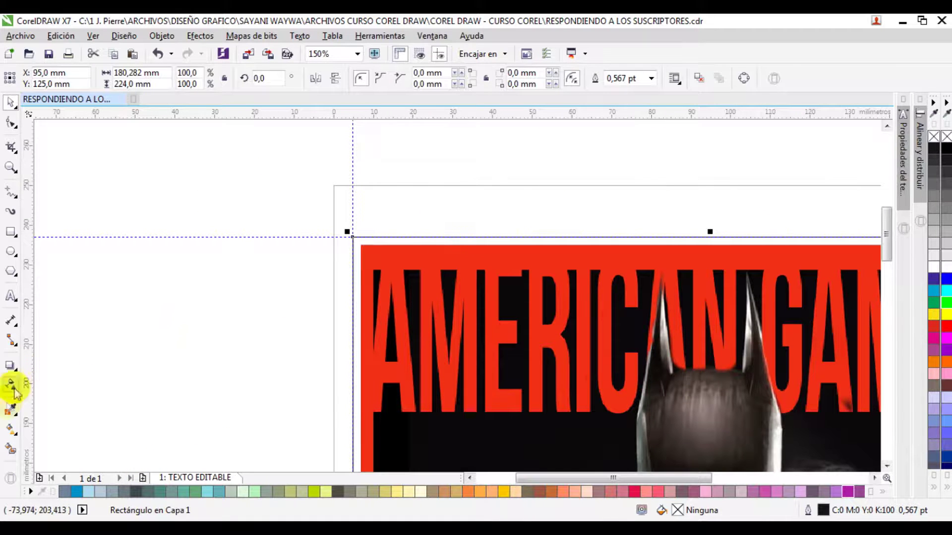
click(11, 410)
click(359, 241)
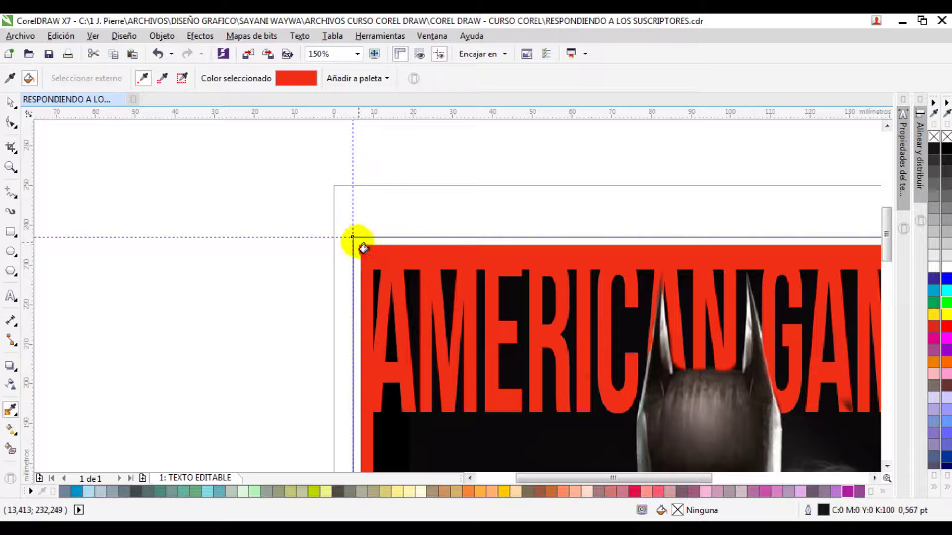
click(362, 248)
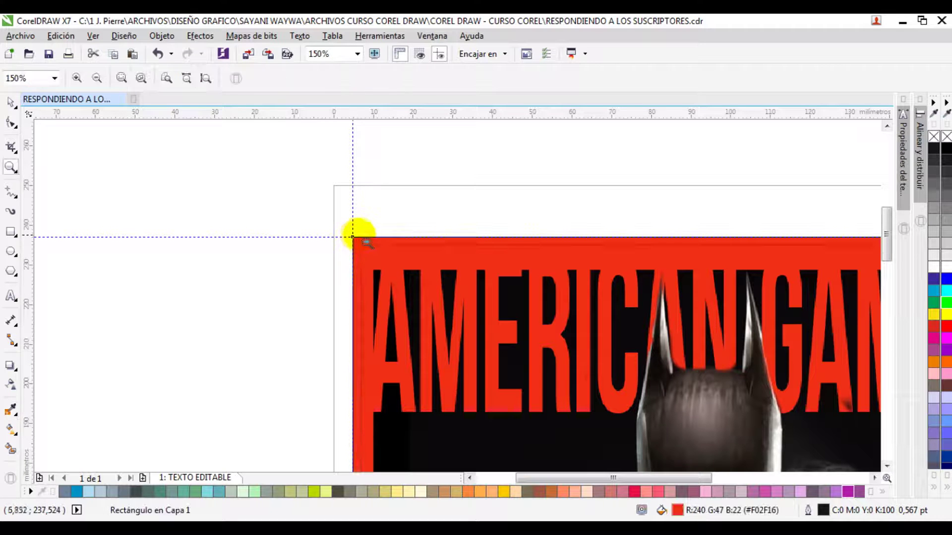
key(z)
right_click(362, 219)
drag(363, 159, 639, 273)
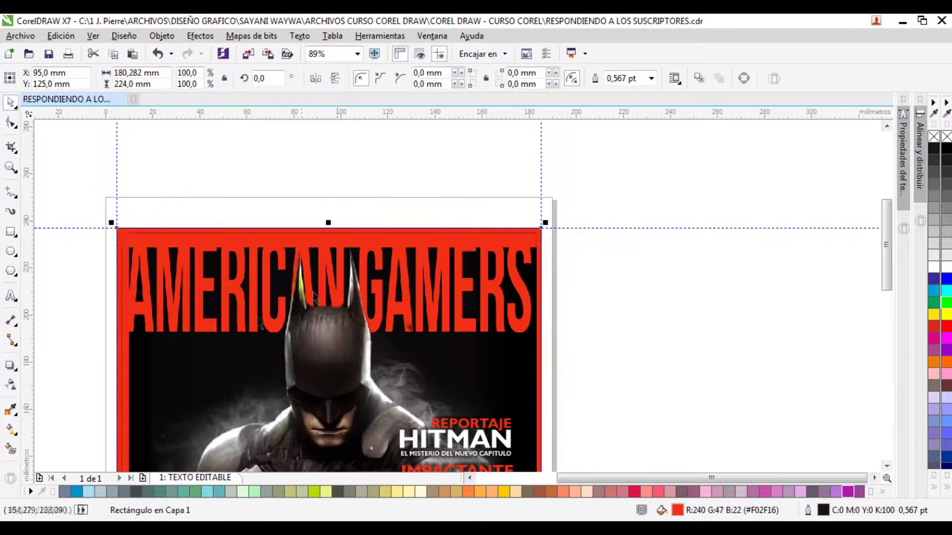
right_click(933, 136)
Step: Examine the red bleed margin at the cover's top corners and along its right edge against the guidelines, and return to the whole cover
key(z)
drag(501, 209, 549, 268)
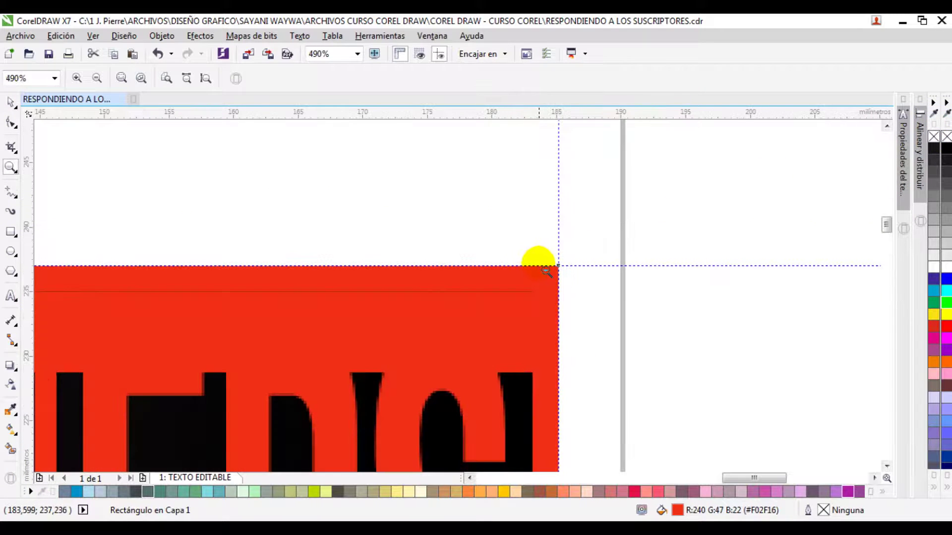
right_click(546, 271)
right_click(506, 256)
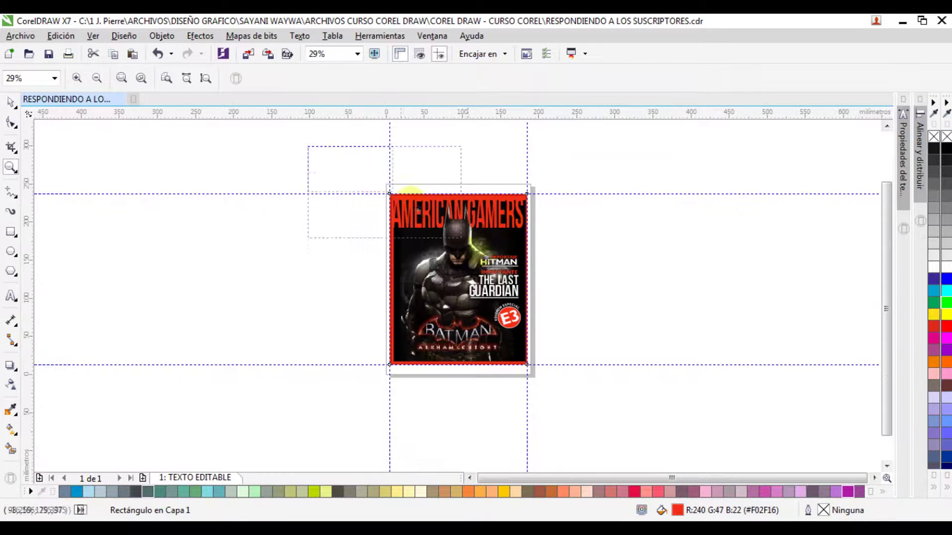
click(657, 322)
drag(210, 202, 394, 264)
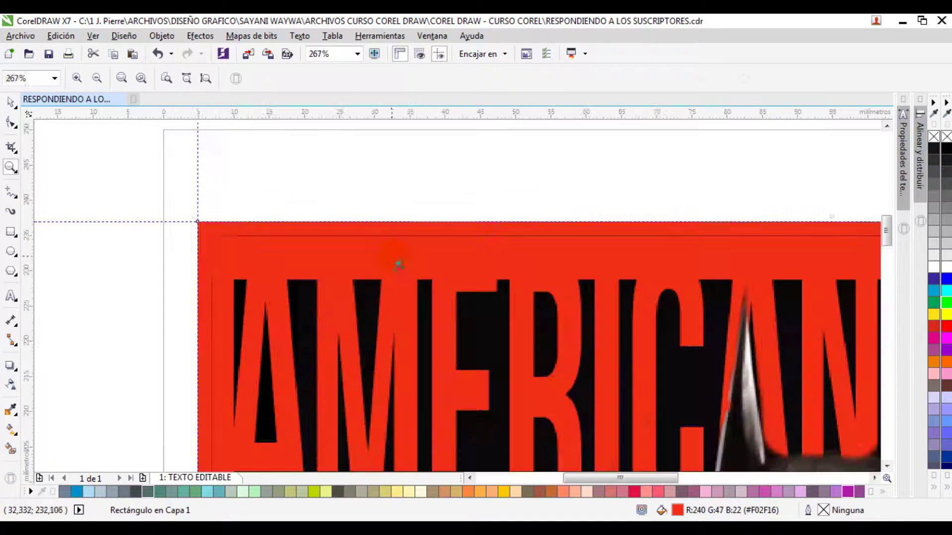
right_click(385, 264)
drag(495, 264, 558, 357)
drag(379, 265, 503, 367)
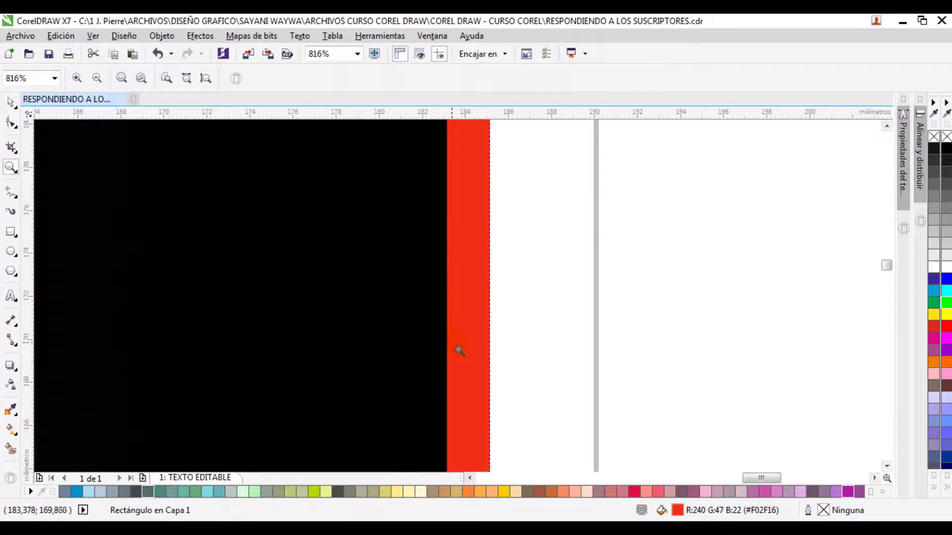
right_click(489, 346)
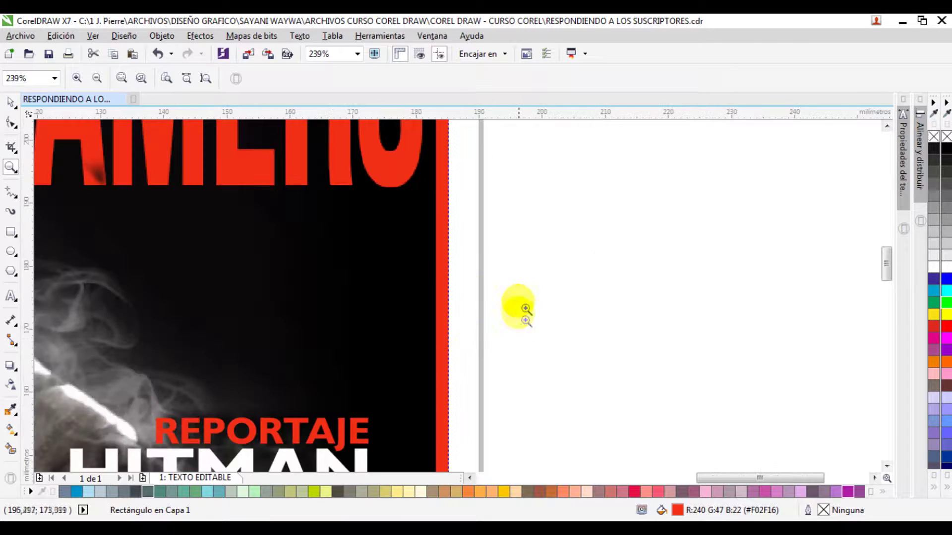
right_click(523, 297)
key(space)
key(shift+F2)
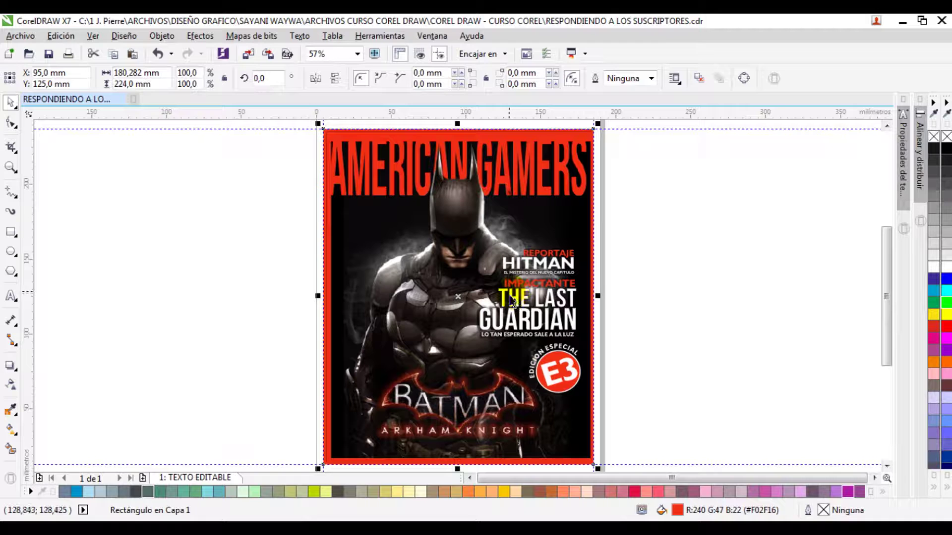
Step: Undo the bleed rectangle together with its red fill and leave nothing selected
key(ctrl+z)
key(ctrl+shift+z)
key(ctrl+z)
click(311, 225)
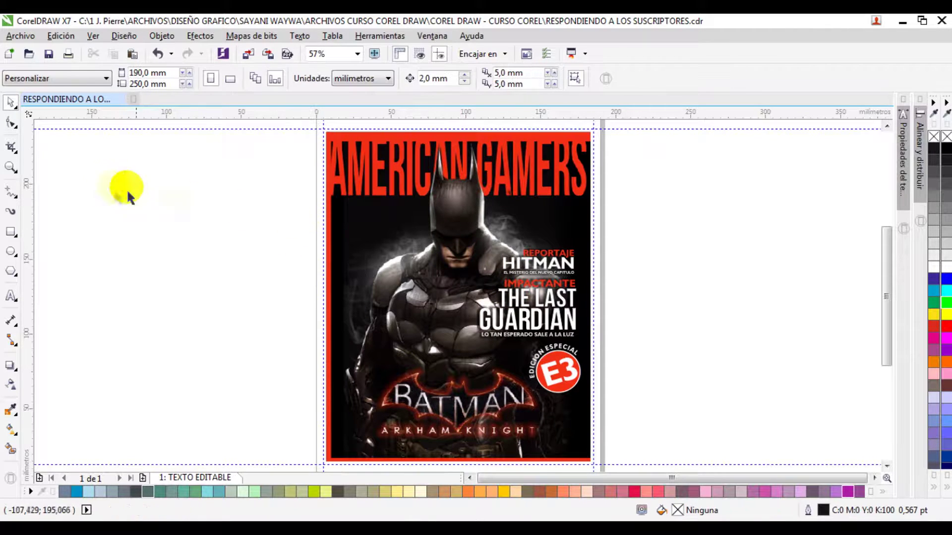
Step: Try drawing a horizontal Freehand line about 2.6 mm long outward from the cover's top-left corner
click(11, 167)
drag(289, 121, 402, 164)
drag(106, 163, 302, 275)
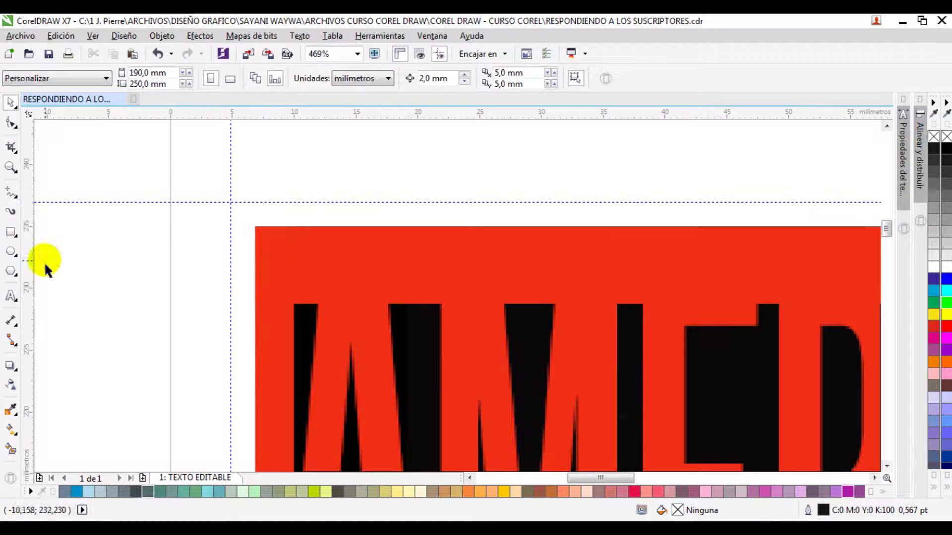
click(11, 195)
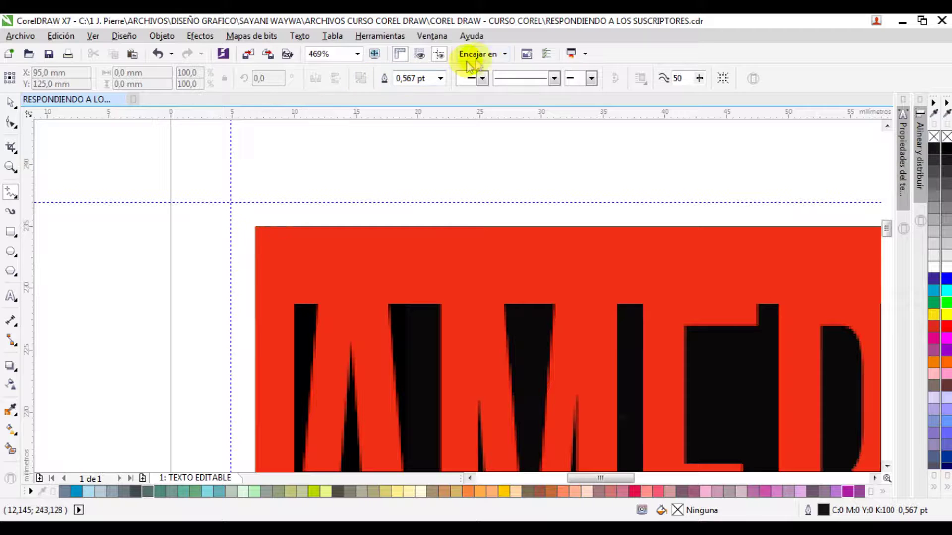
click(486, 55)
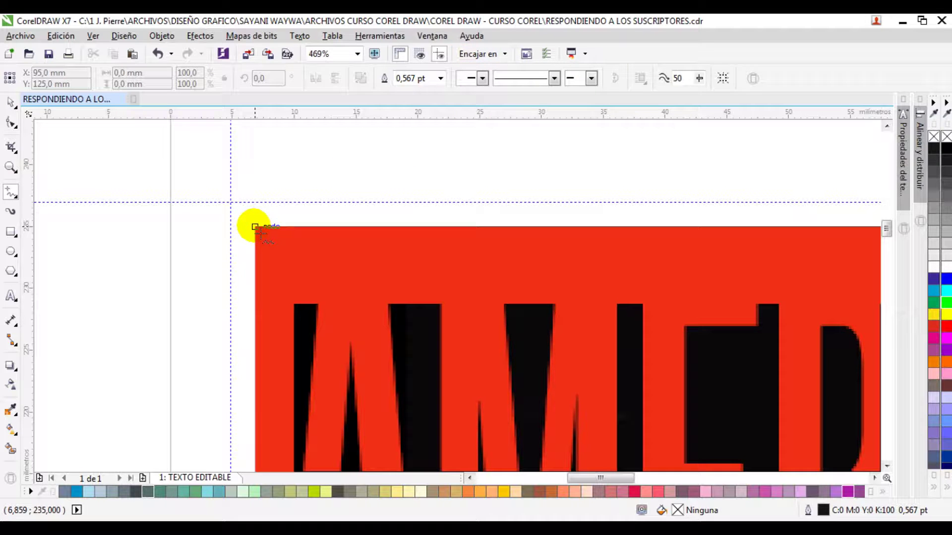
drag(254, 228, 222, 227)
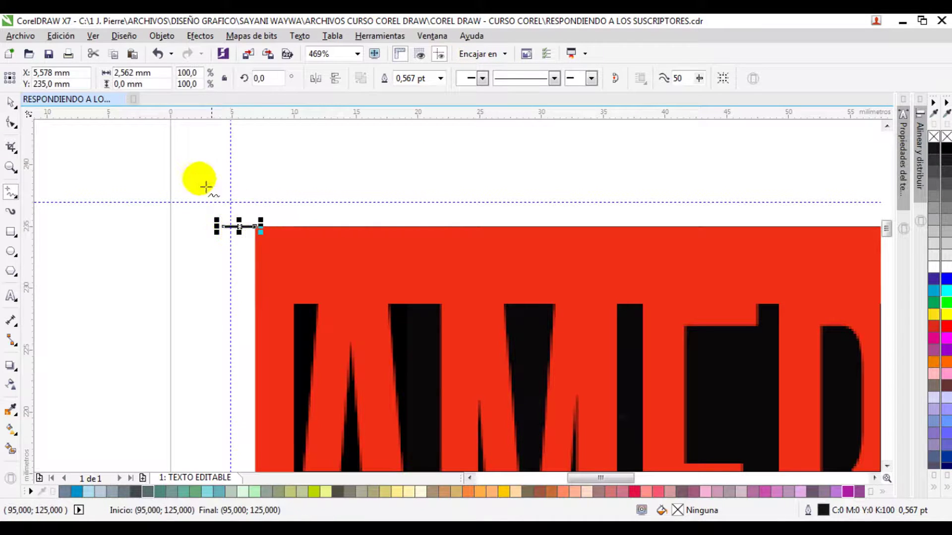
click(9, 103)
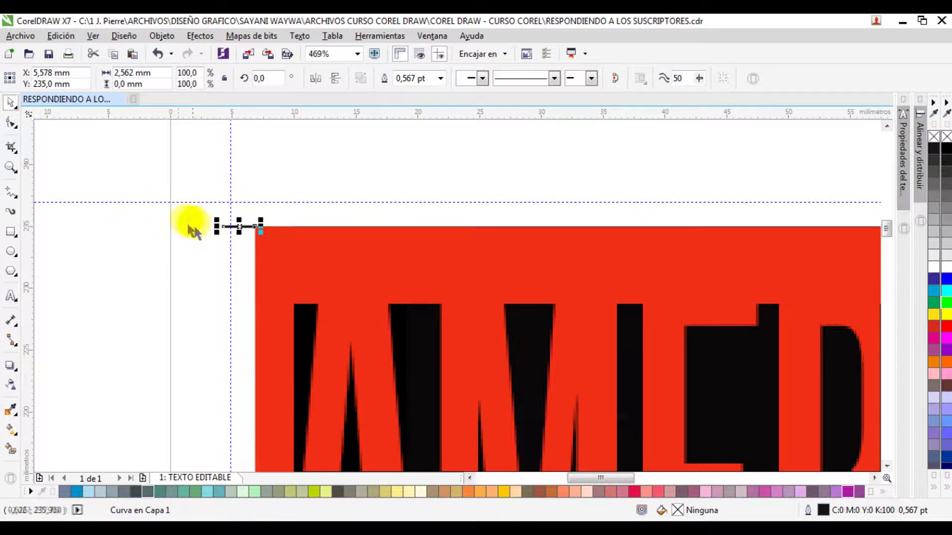
click(242, 227)
click(252, 237)
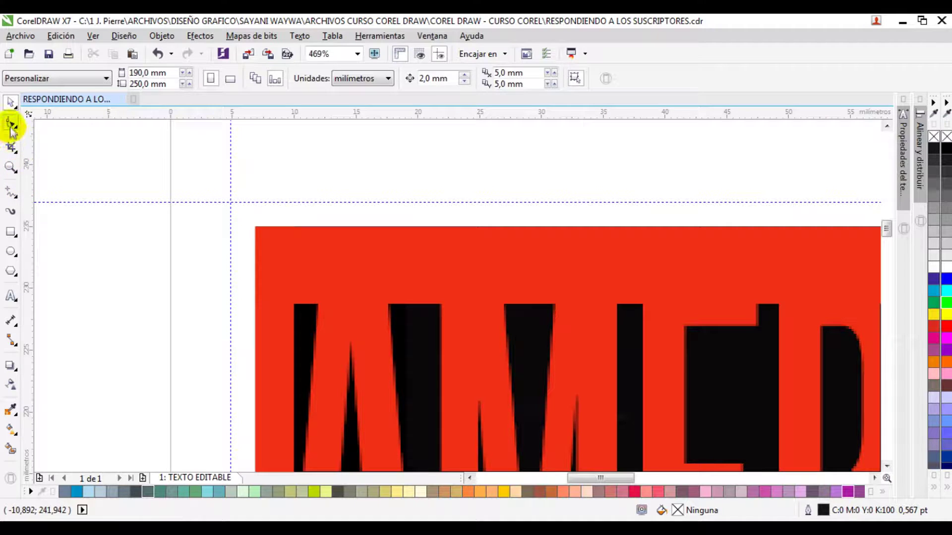
Step: Draw a horizontal Freehand line from the cover's top-left corner to the left guideline and set its length to 1.5 mm
click(11, 192)
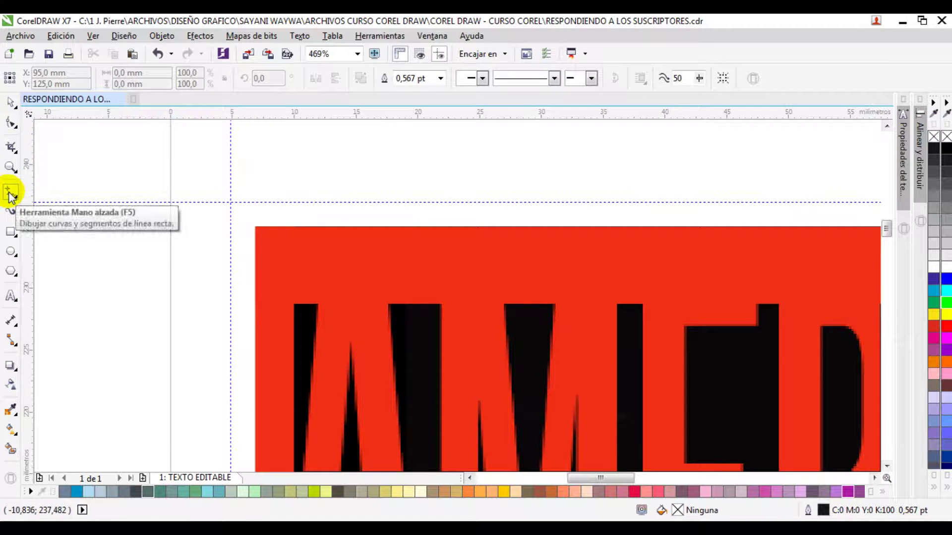
click(255, 226)
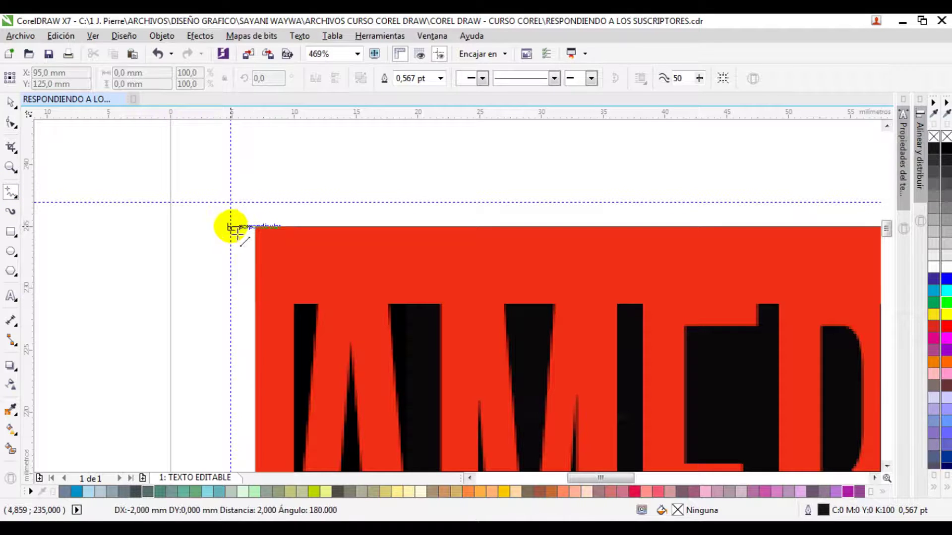
click(224, 226)
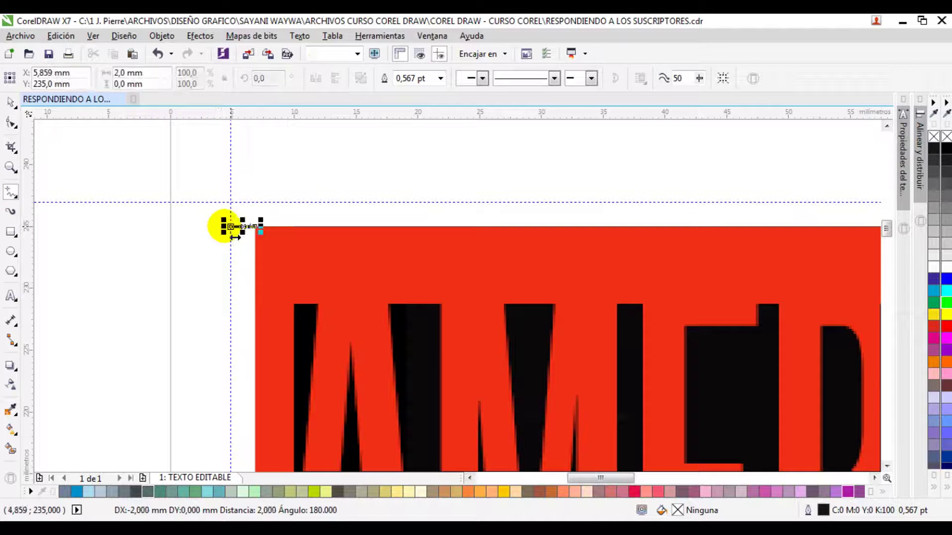
click(152, 74)
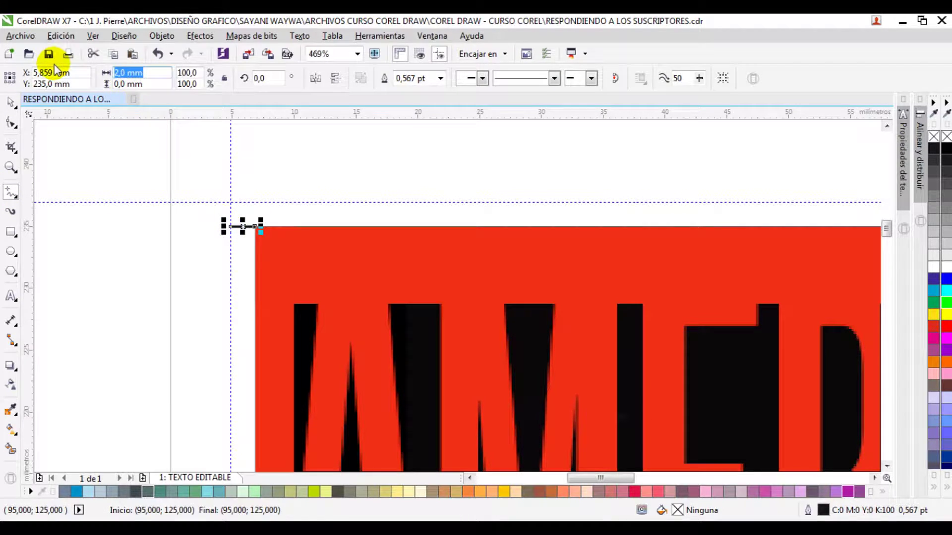
text(15)
key(Return)
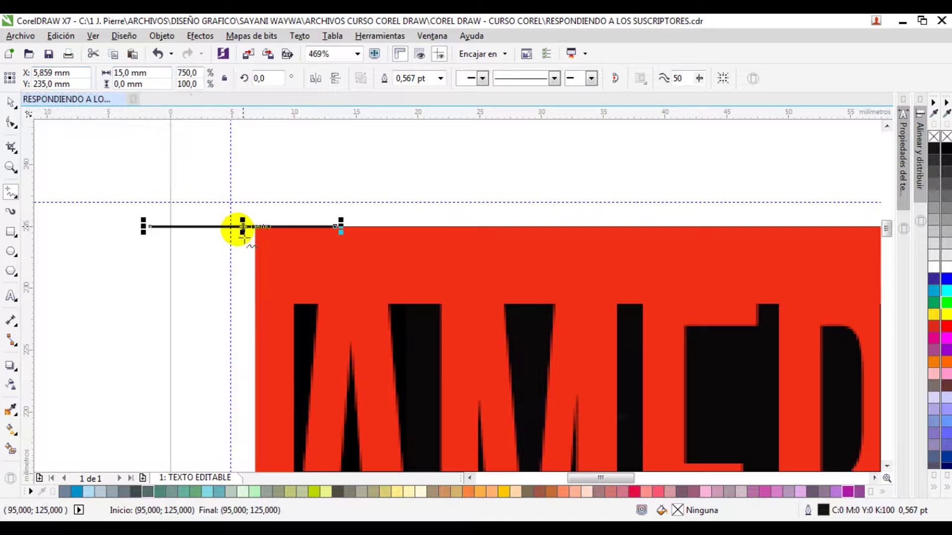
click(164, 75)
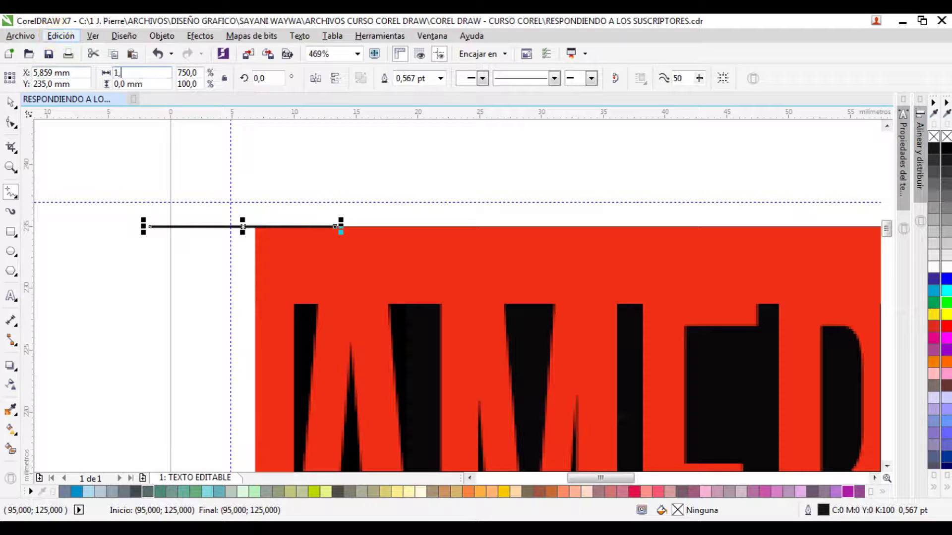
text(5)
key(Return)
Step: Move the short horizontal line so that its right end meets the cover's top-left corner
key(z)
drag(206, 202, 350, 276)
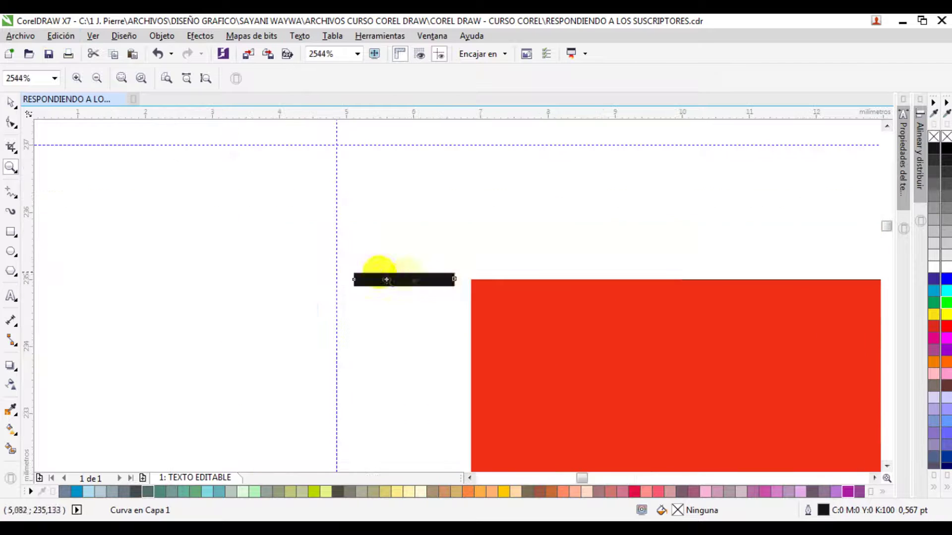
key(space)
drag(454, 292, 448, 287)
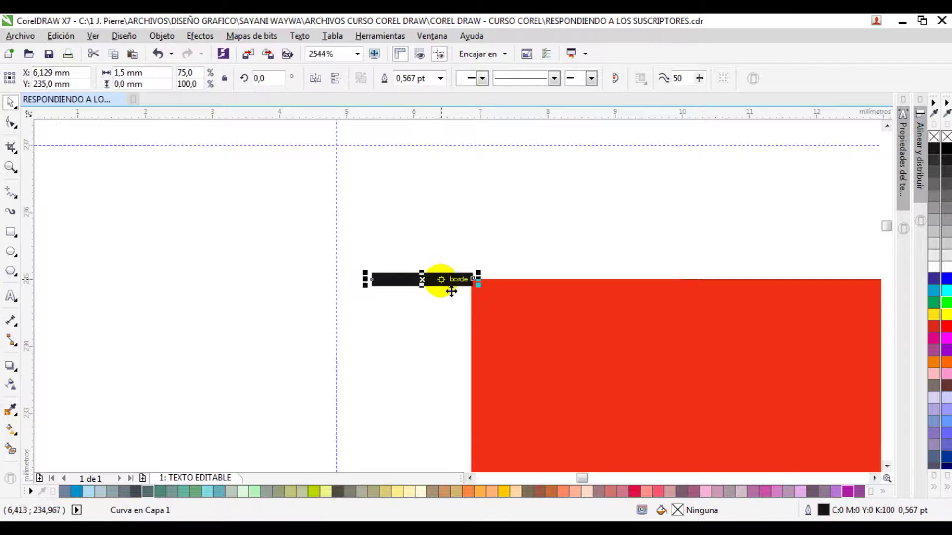
Step: Draw a vertical Freehand line about 1.4 mm long upward from the cover's top-left corner
click(16, 193)
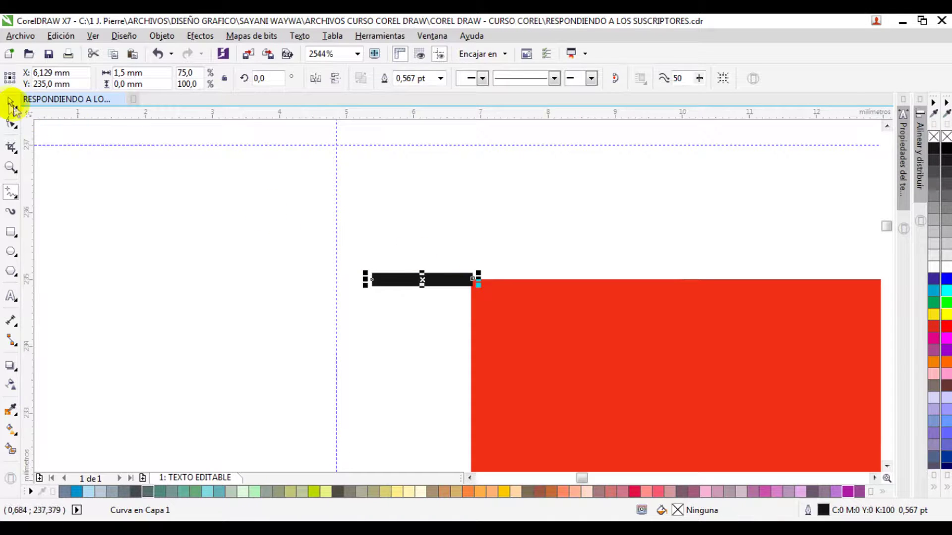
click(121, 225)
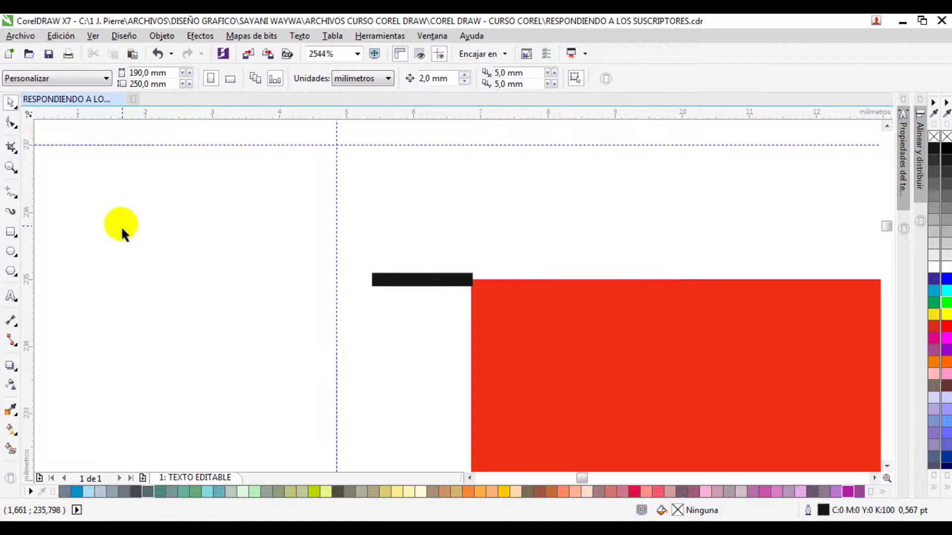
click(11, 194)
click(473, 280)
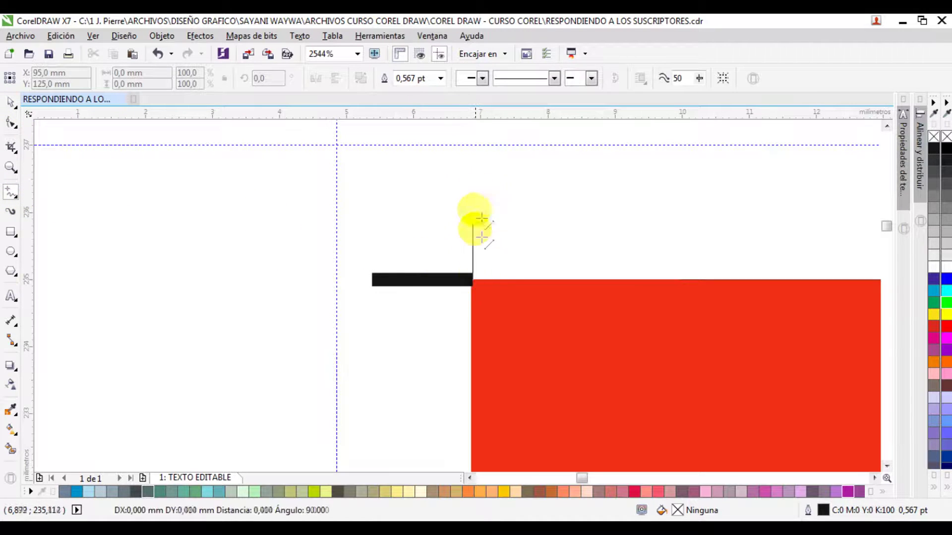
click(473, 185)
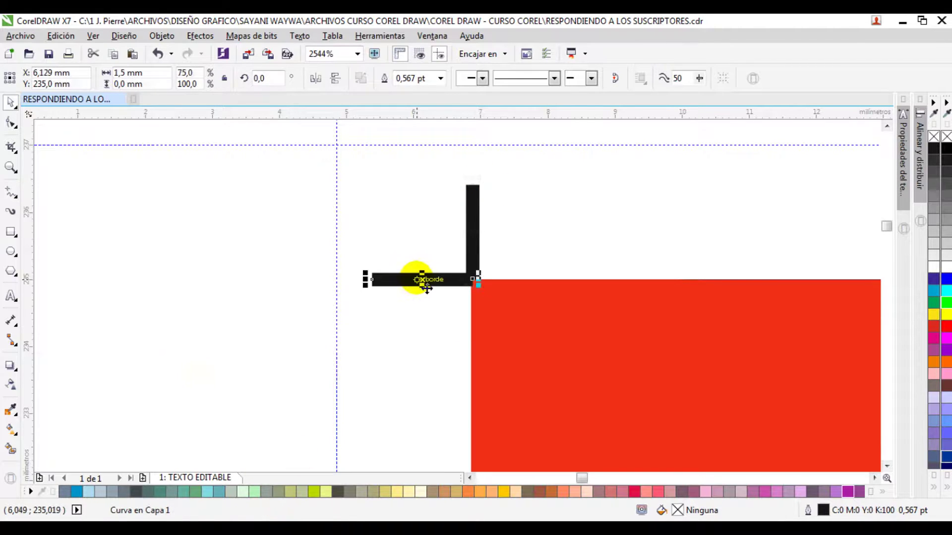
Step: Nudge the horizontal crop mark 2 mm left and the vertical one 2 mm up, away from the cover's top-left corner
key(z)
scroll(419, 283, down, 4)
drag(121, 168, 871, 314)
drag(43, 244, 193, 309)
key(space)
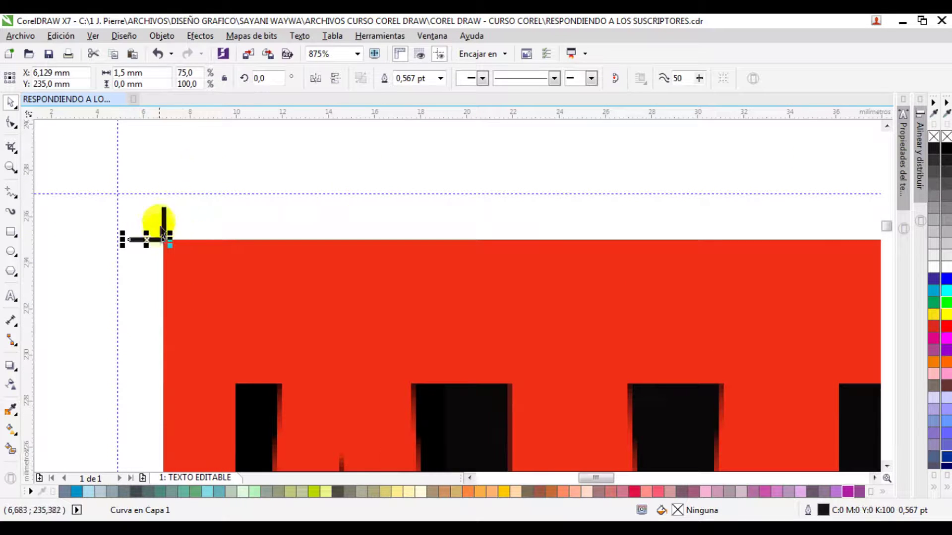
click(318, 150)
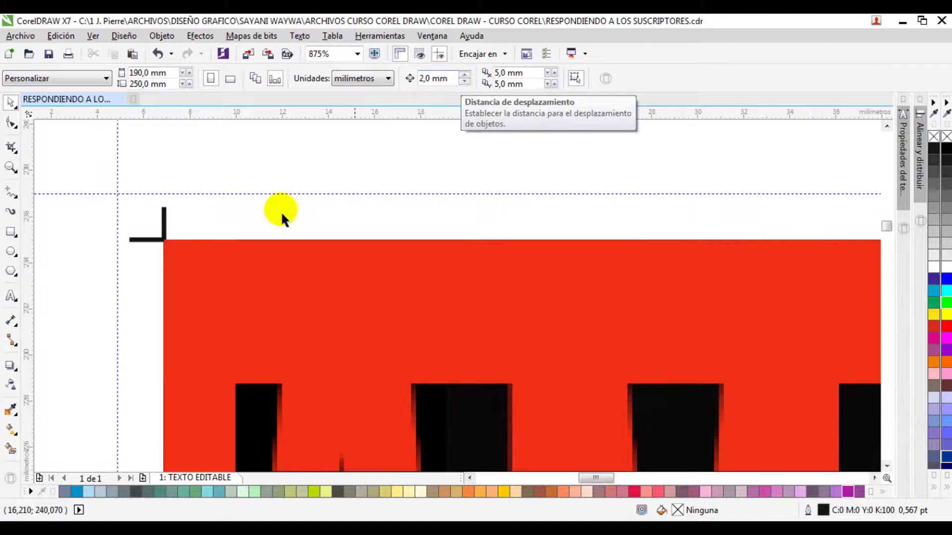
click(141, 241)
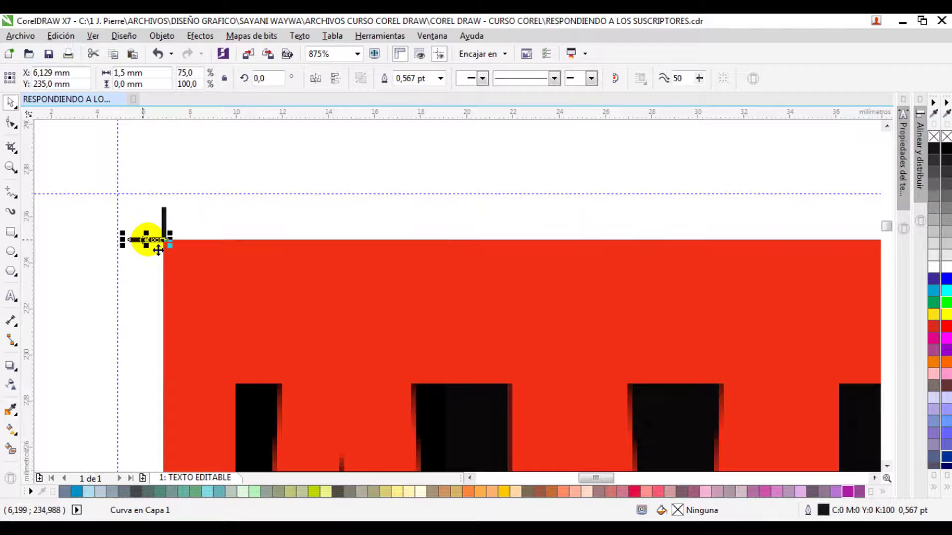
click(164, 240)
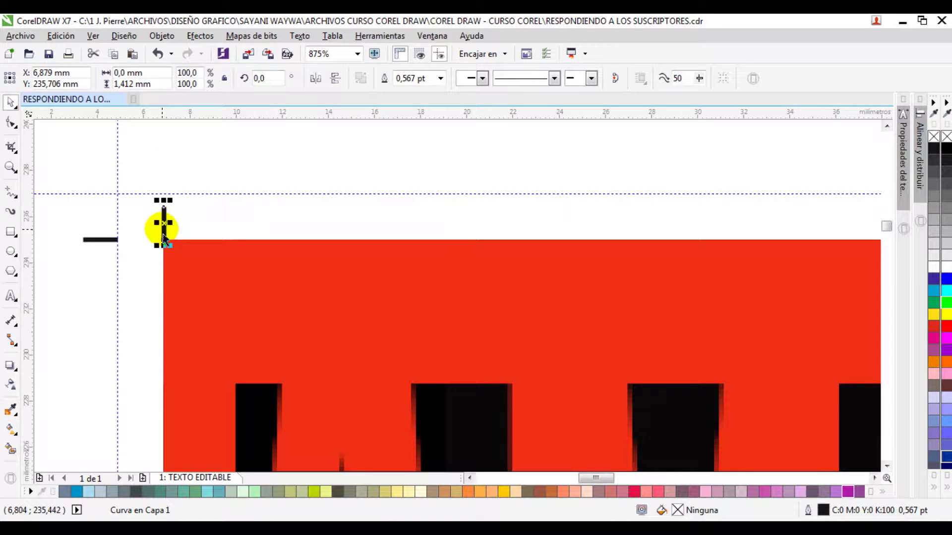
Step: Copy the vertical crop mark straight across to the cover's top-right corner, at X 182.872 mm
scroll(185, 221, down, 5)
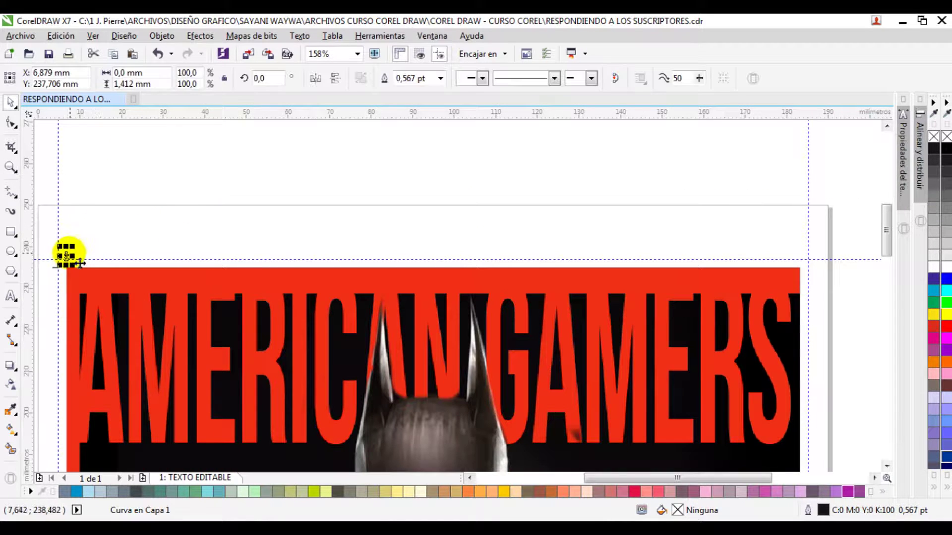
drag(65, 257, 794, 257)
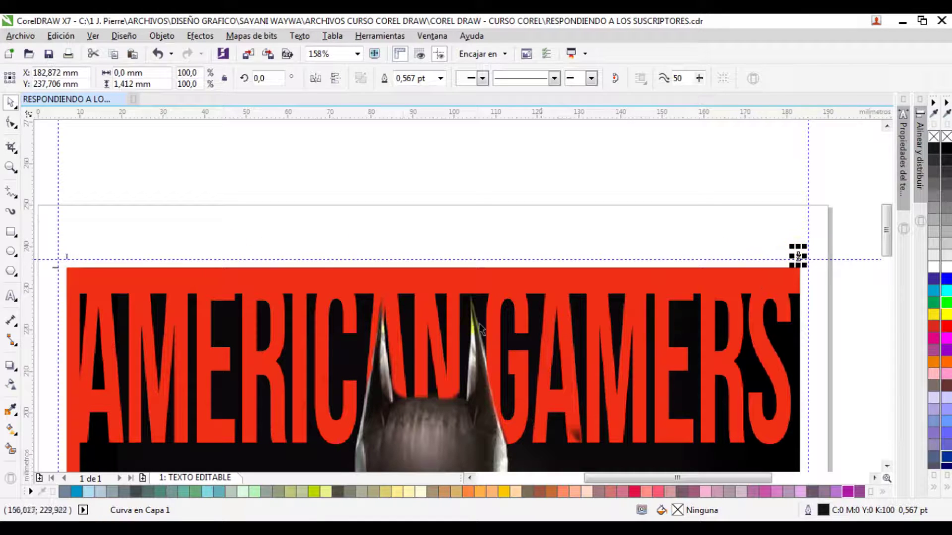
Step: Copy the horizontal crop mark straight across to the guideline beyond the cover's top-right corner, at X 185.891 mm
click(52, 270)
click(51, 267)
drag(54, 268, 822, 270)
key(z)
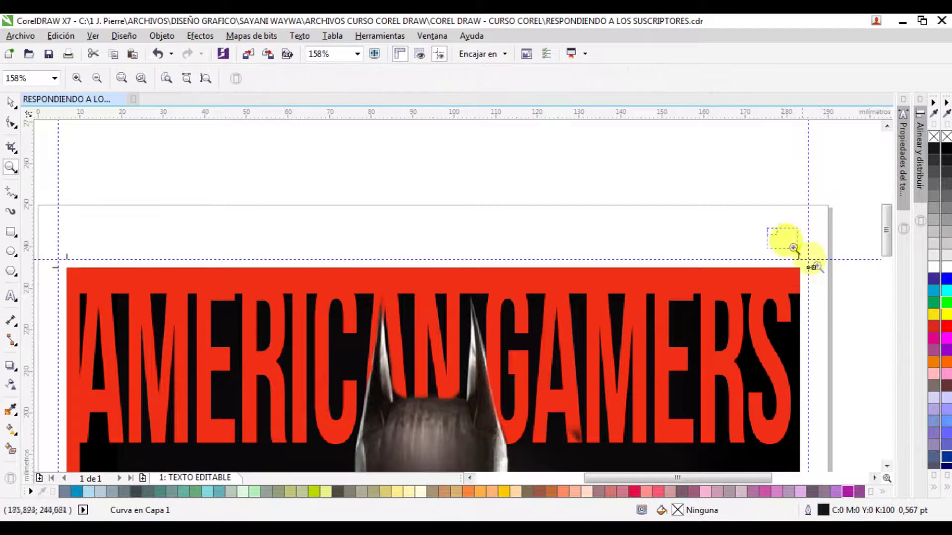
click(813, 270)
click(545, 394)
key(space)
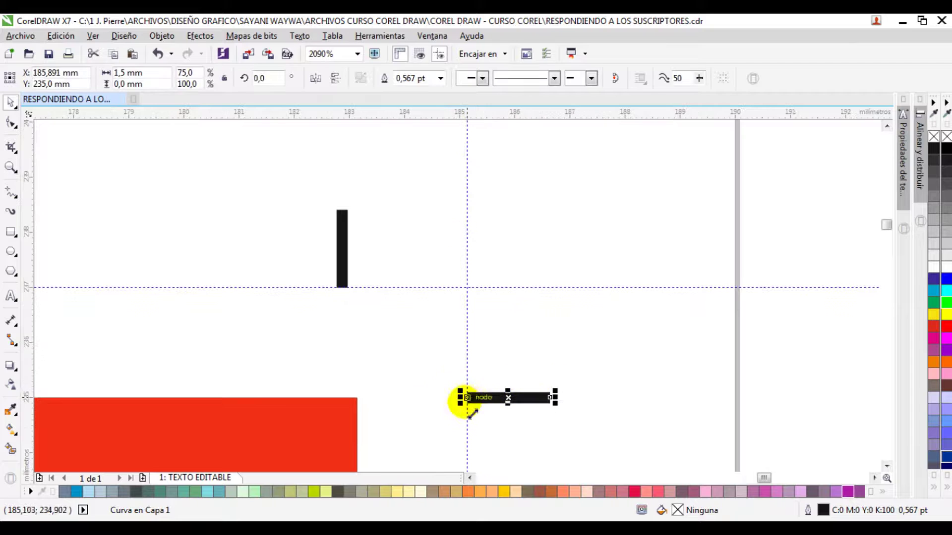
Step: Add a vertical guideline on the cover's right edge, and try to move the upper-right vertical crop mark onto it
click(342, 278)
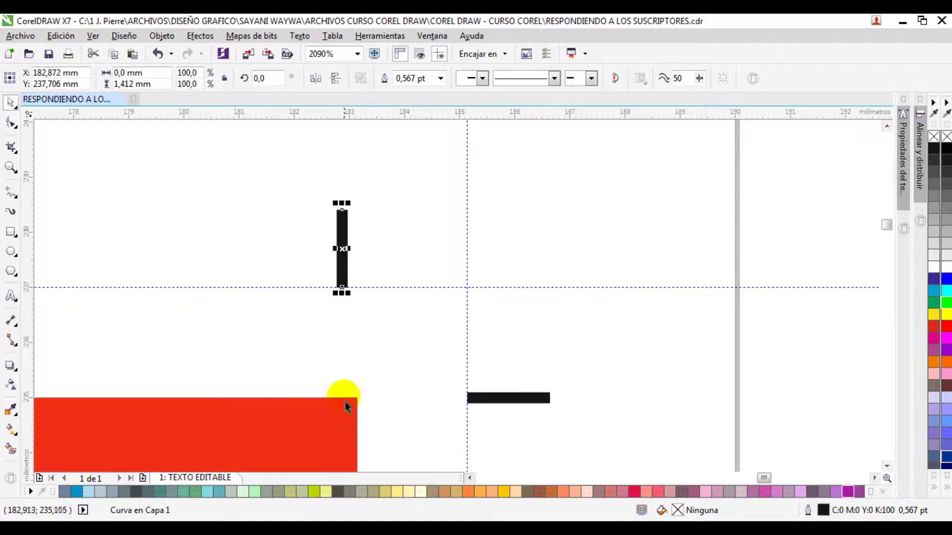
click(486, 397)
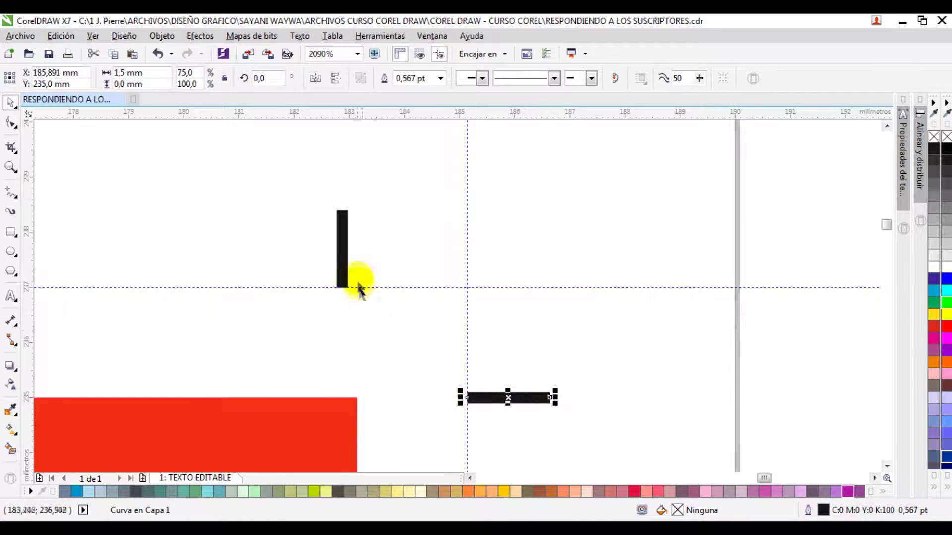
click(343, 254)
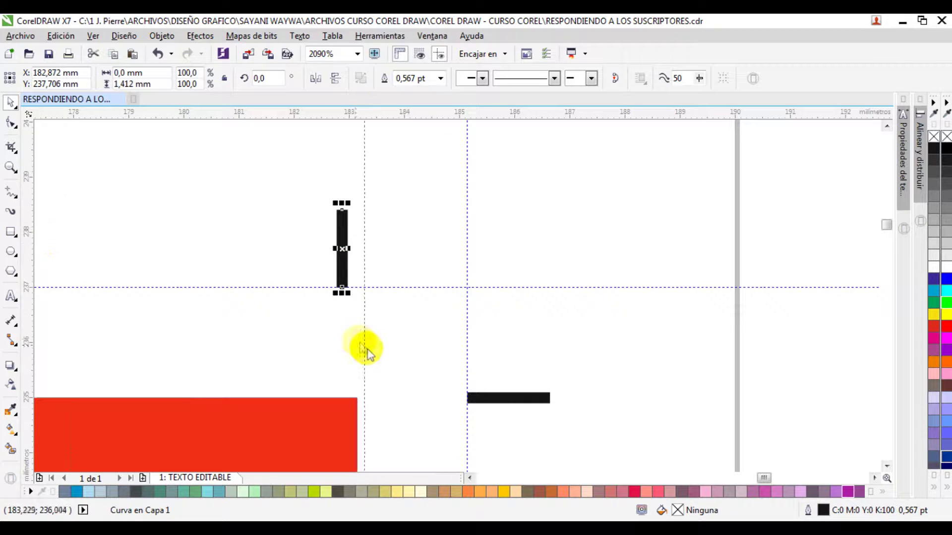
click(347, 288)
click(352, 267)
drag(364, 272, 366, 273)
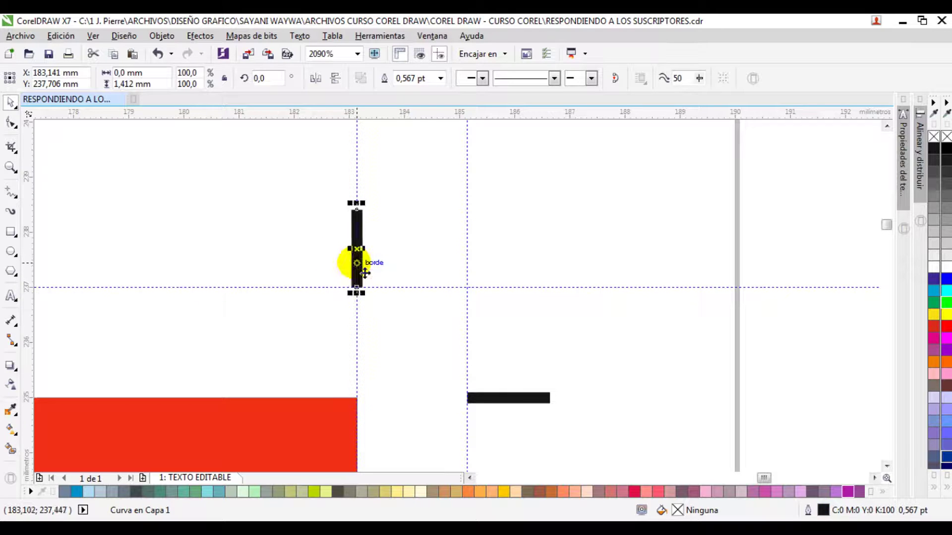
key(ctrl+z)
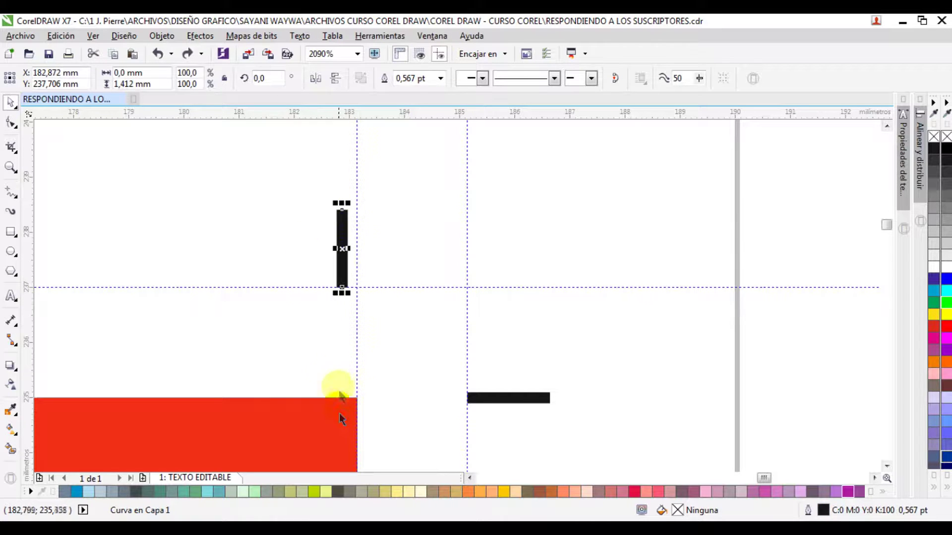
Step: Align the upper-right vertical crop mark with the cover's right edge using Align Right
shift+click(349, 416)
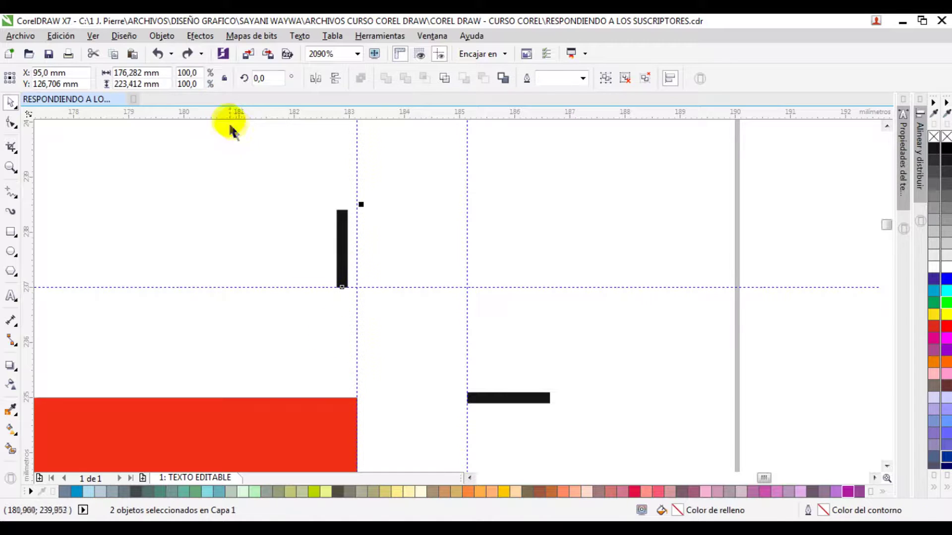
click(162, 36)
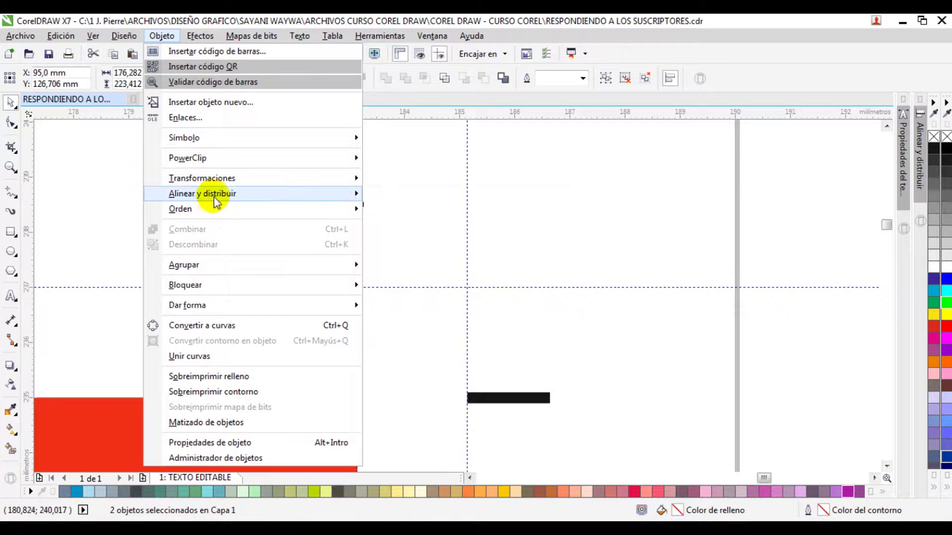
mouse_move(212, 195)
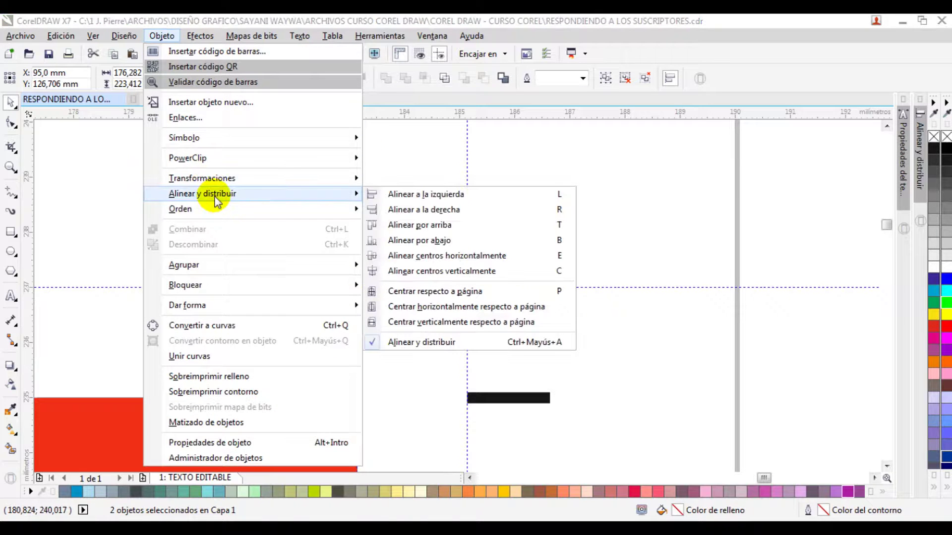
click(405, 210)
key(Escape)
key(z)
key(F4)
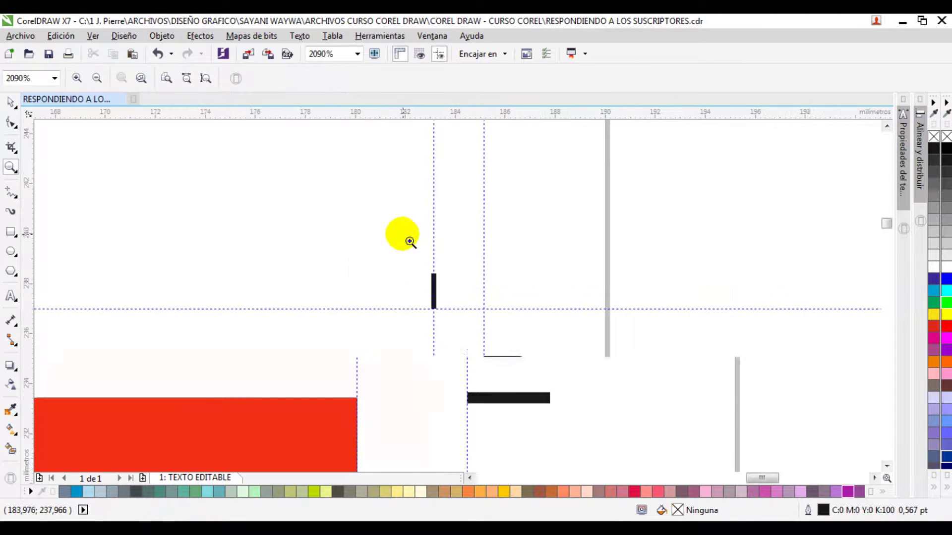
key(space)
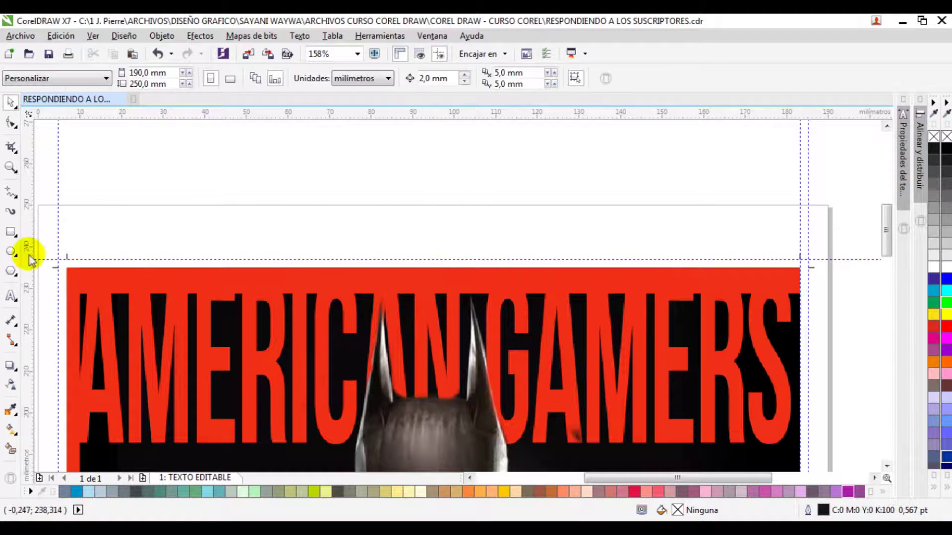
Step: Add a vertical guideline on the cover's left edge at X 6.859 mm and a horizontal one on its bottom edge
click(66, 284)
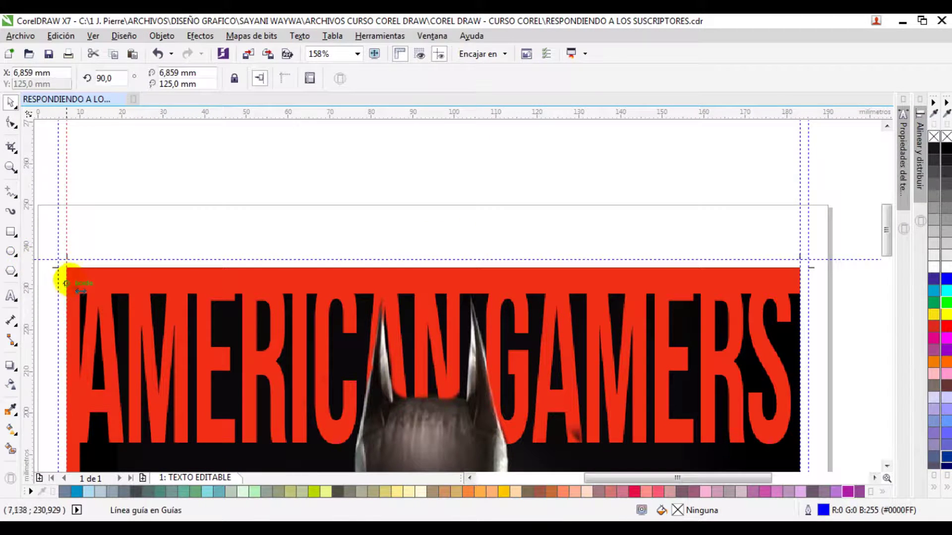
key(space)
scroll(129, 239, down, 1)
key(F4)
drag(298, 397, 456, 473)
key(space)
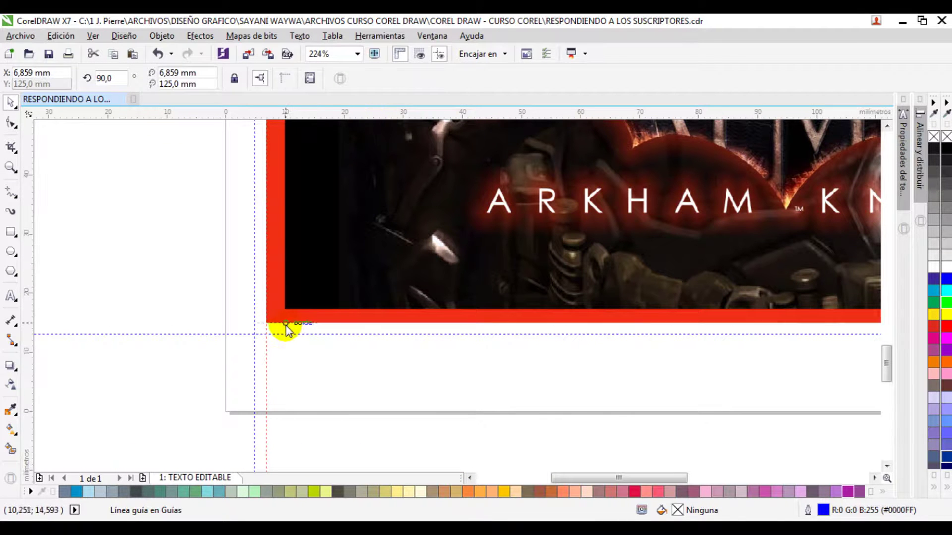
key(space)
key(F4)
key(F3)
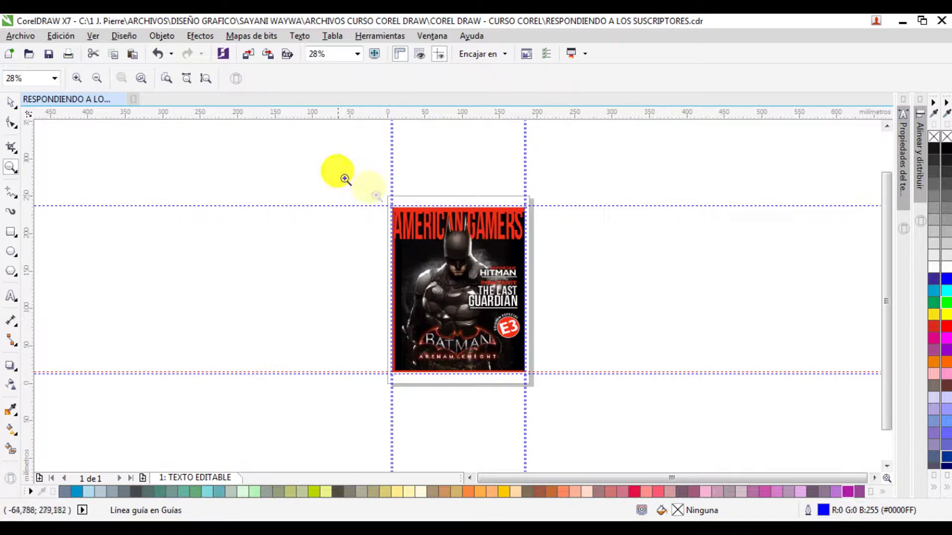
Step: Add a horizontal guideline on the cover's top edge at Y 235 mm
drag(340, 174, 595, 268)
drag(664, 297, 575, 199)
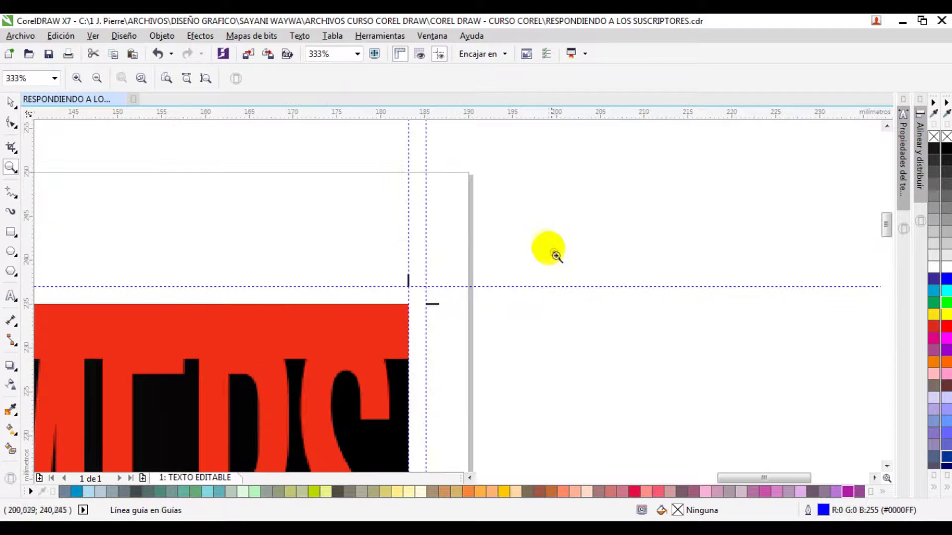
key(F3)
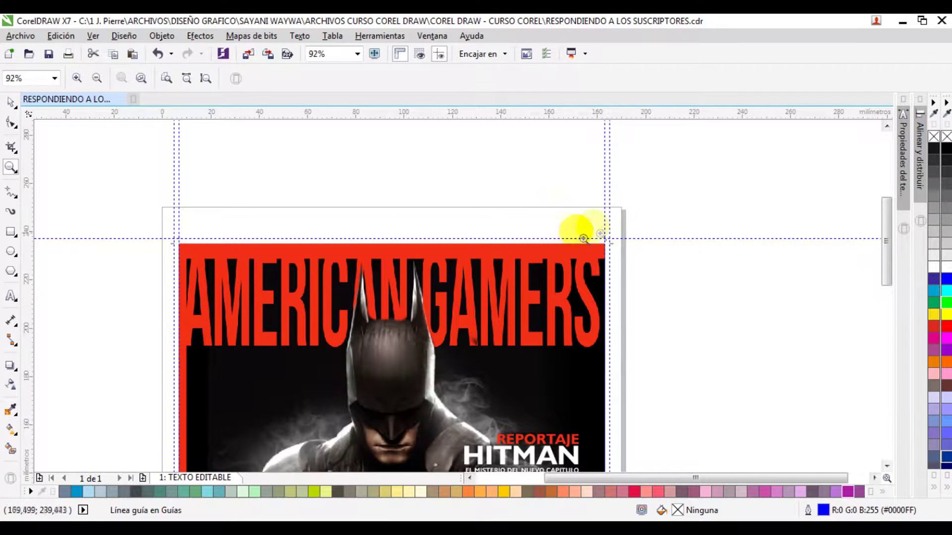
key(space)
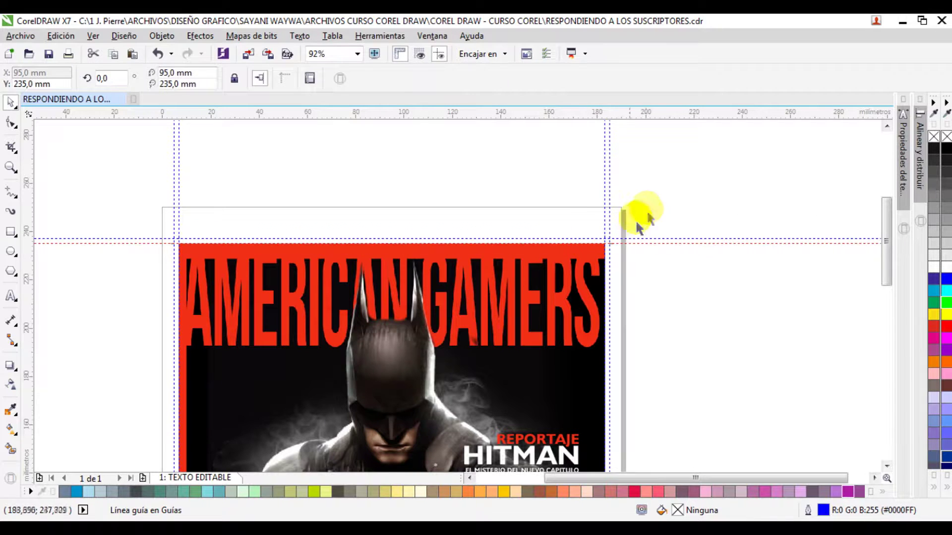
click(666, 198)
Step: Copy the four upper crop marks down below the cover so the vertical marks meet the lower outer guideline, centred at Y 11.294 mm
key(ctrl+a)
key(F3)
drag(351, 143, 573, 351)
key(space)
click(427, 204)
drag(432, 216, 304, 401)
key(space)
drag(192, 266, 400, 404)
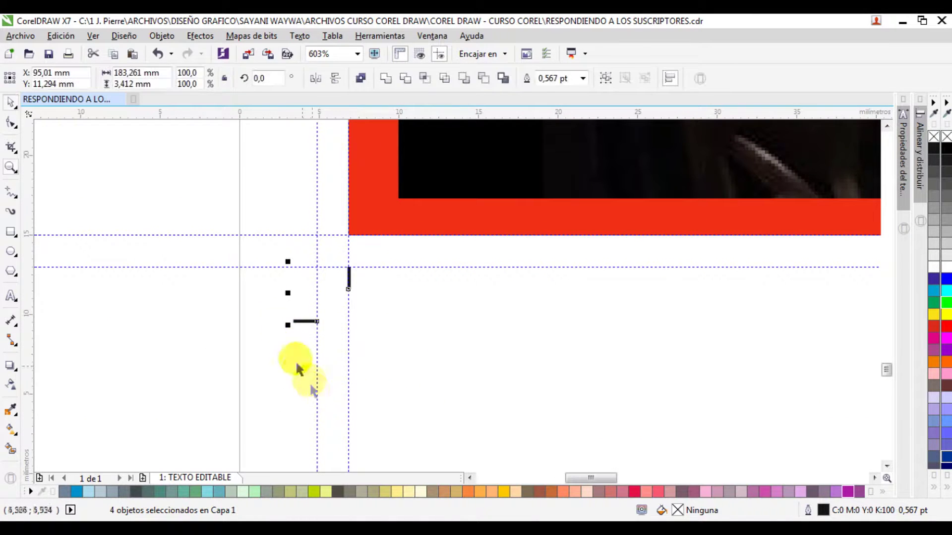
Step: Move the lower horizontal crop marks up onto the guideline at the cover's bottom edge
right_click(285, 317)
right_click(243, 385)
drag(243, 385, 514, 410)
key(space)
drag(876, 407, 272, 334)
key(space)
drag(294, 277, 372, 367)
key(space)
Step: Examine how the crop marks line up with the guidelines at the cover's bottom-left and top-left corners
drag(359, 328, 444, 276)
key(space)
key(space)
key(space)
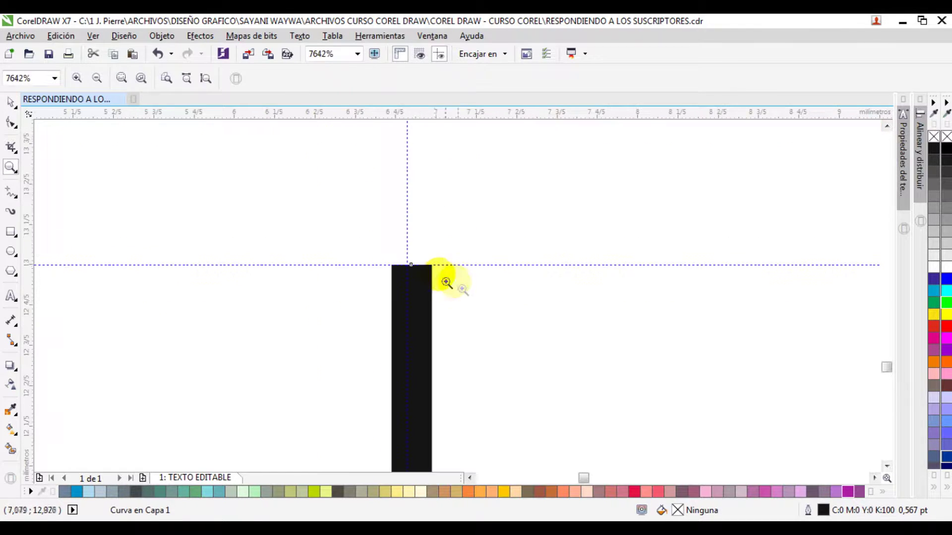
right_click(445, 283)
key(space)
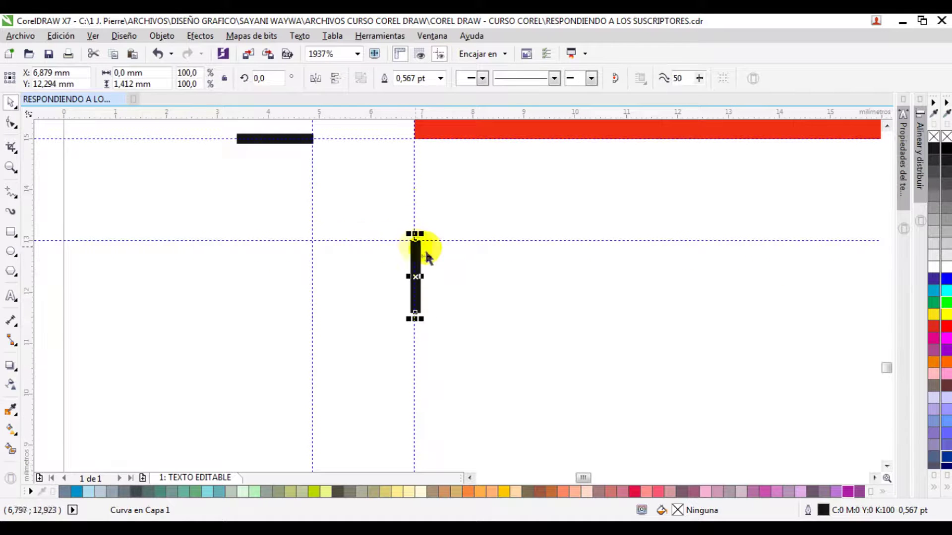
key(space)
right_click(511, 283)
right_click(511, 323)
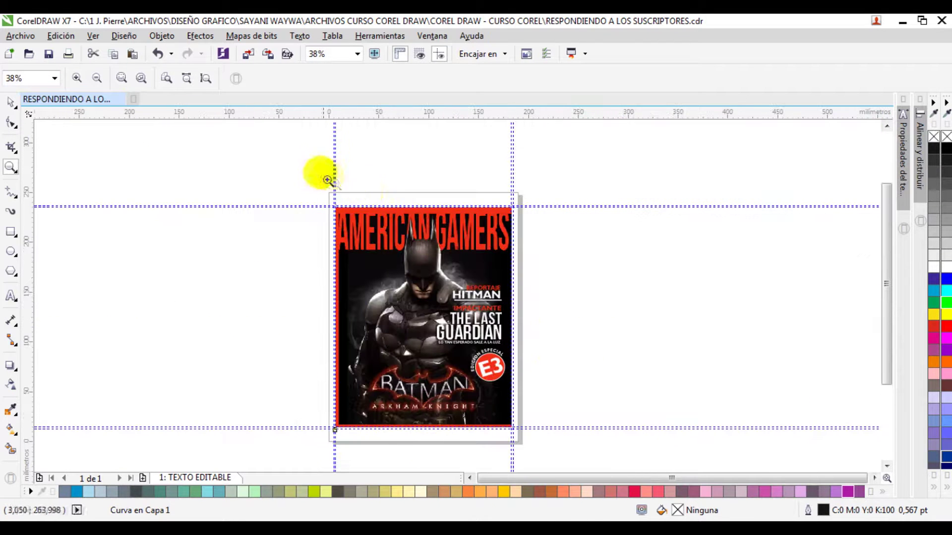
drag(323, 174, 399, 261)
drag(323, 223, 469, 335)
key(space)
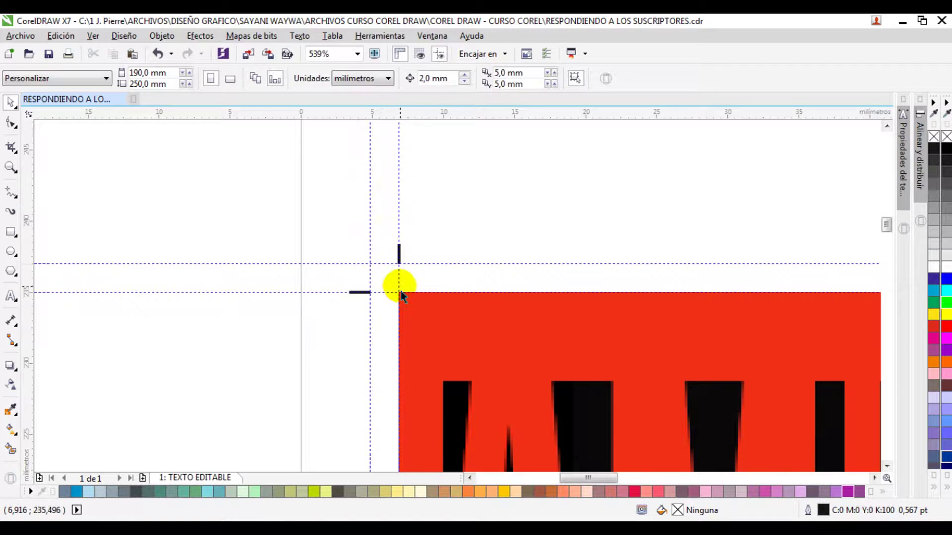
key(space)
right_click(379, 266)
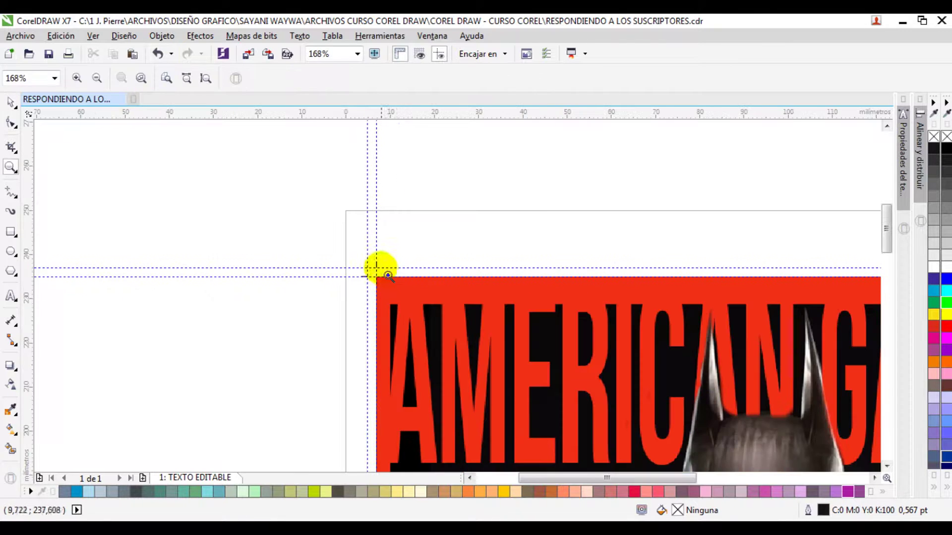
right_click(387, 277)
click(544, 327)
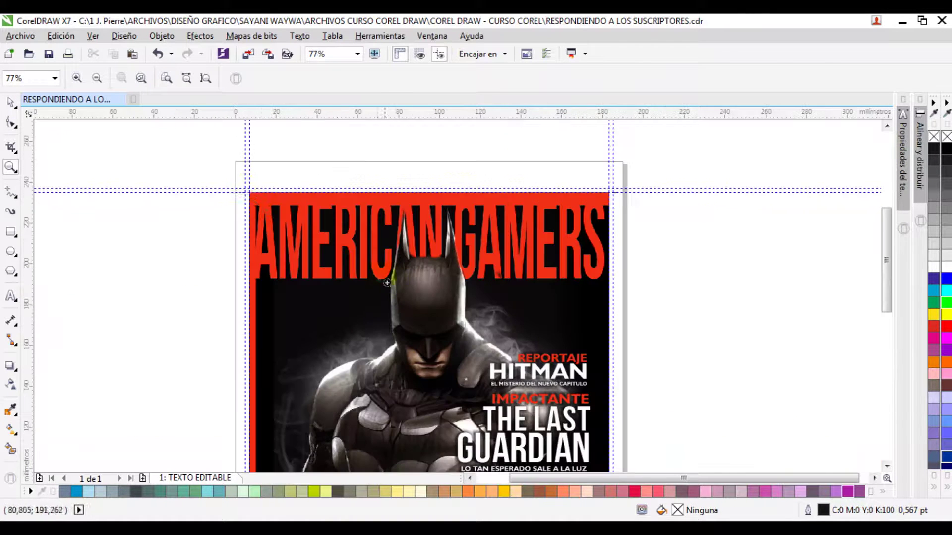
drag(223, 170, 355, 236)
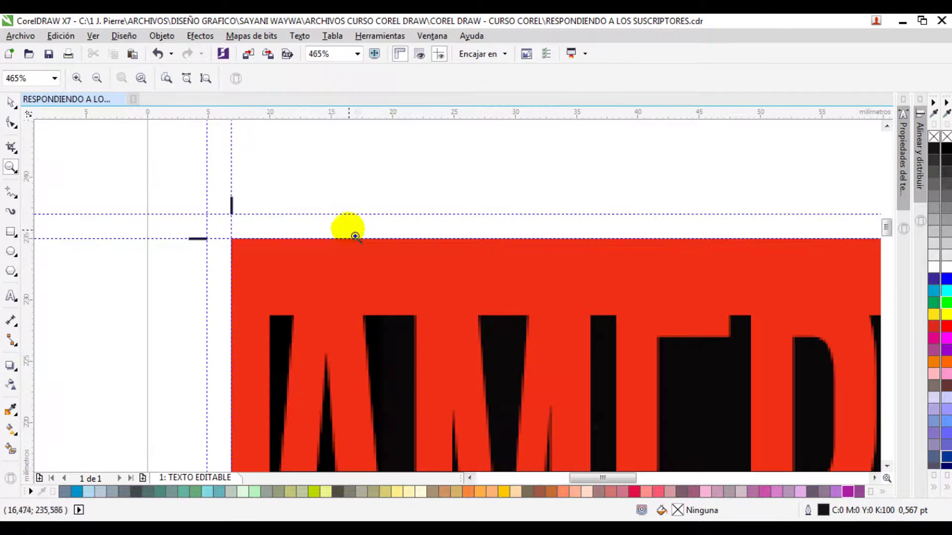
right_click(268, 248)
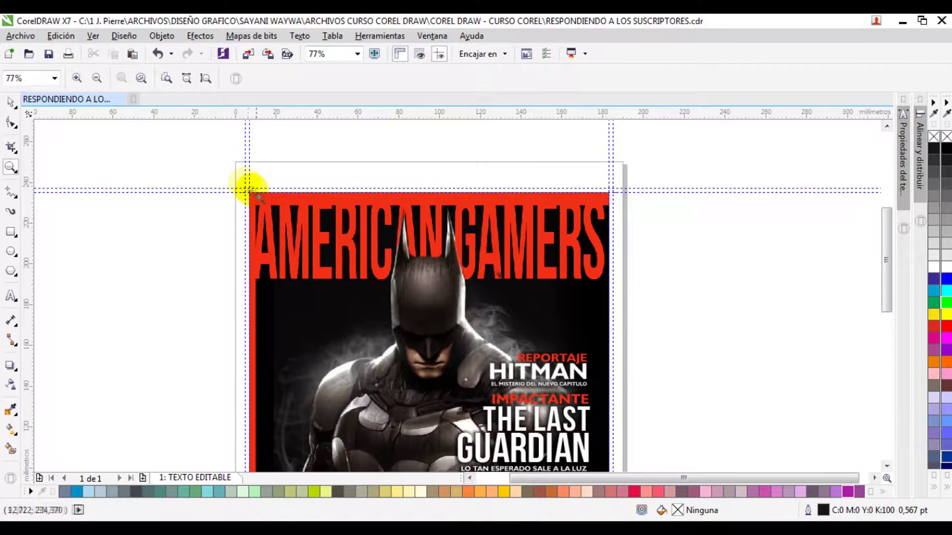
drag(333, 241, 323, 234)
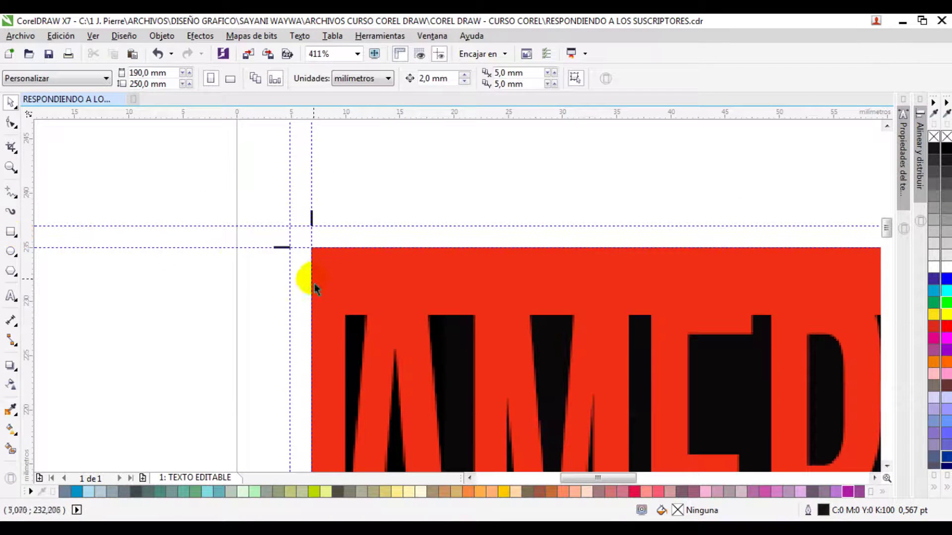
Step: Draw a 180.282 × 224 mm rectangle over the cover between the outer guidelines, with the cover's red fill #F02F16 and no outline
click(338, 274)
key(F3)
click(11, 232)
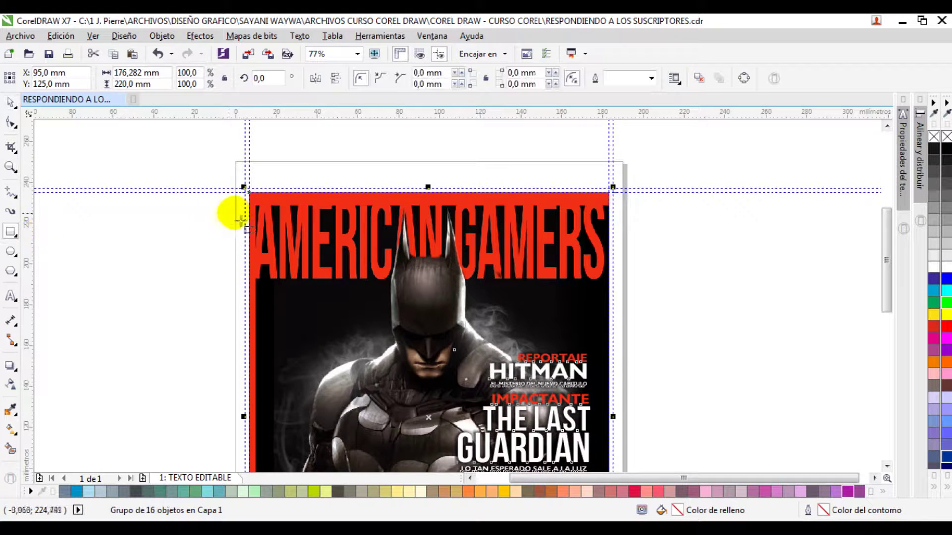
key(space)
click(174, 258)
key(ctrl+v)
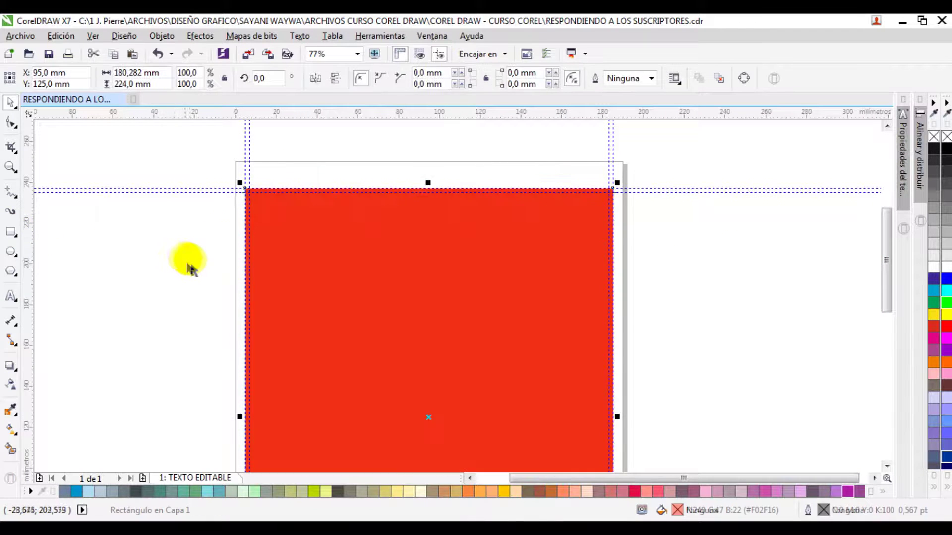
Step: Send the red rectangle behind the cover artwork so that it forms the 2 mm bleed
key(shift+Page_Down)
key(z)
drag(234, 164, 329, 234)
drag(268, 212, 325, 251)
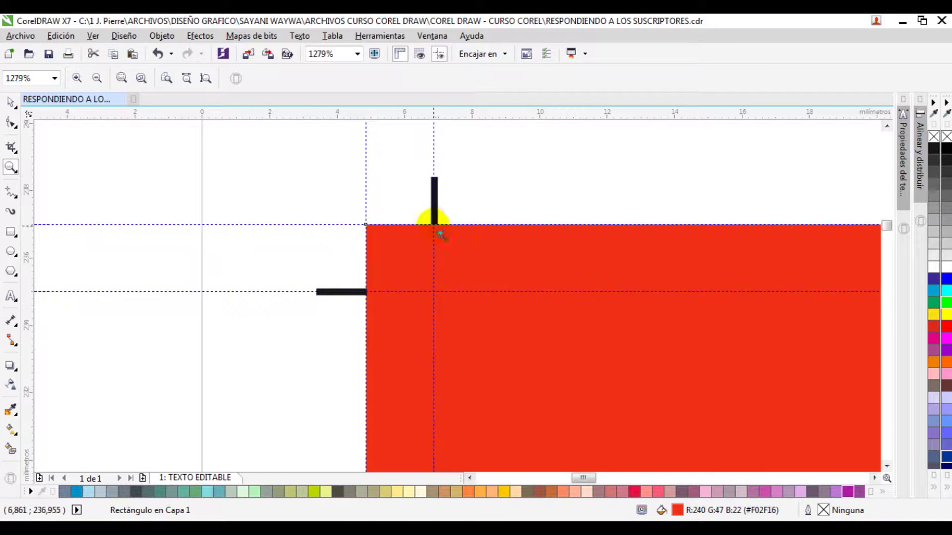
scroll(435, 249, down, 6)
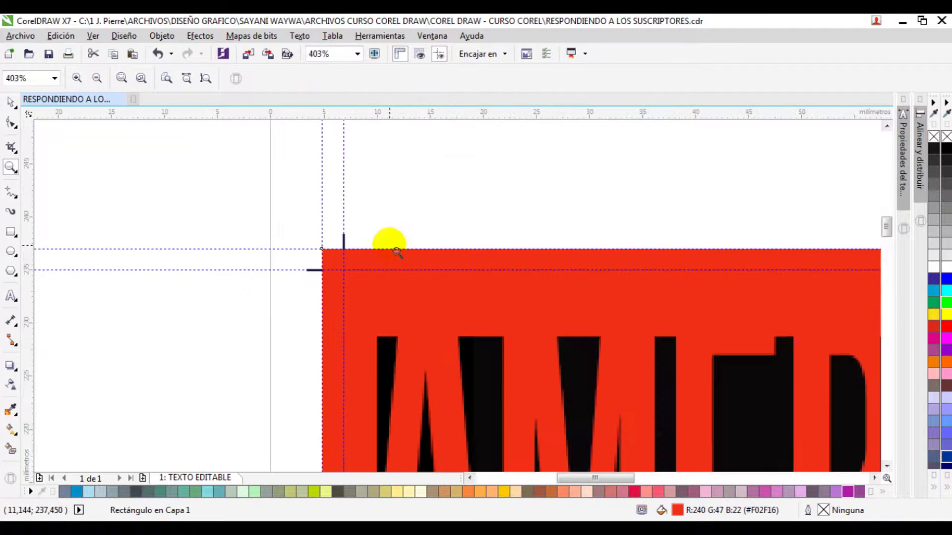
Step: Examine the red bleed around the whole cover against the crop marks and guidelines
click(598, 391)
right_click(496, 337)
right_click(464, 367)
click(529, 404)
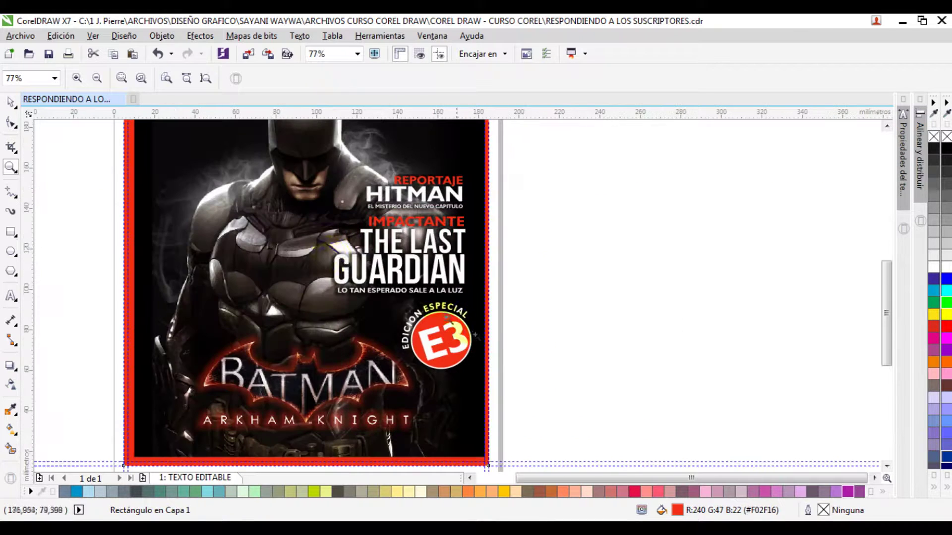
right_click(469, 277)
click(531, 393)
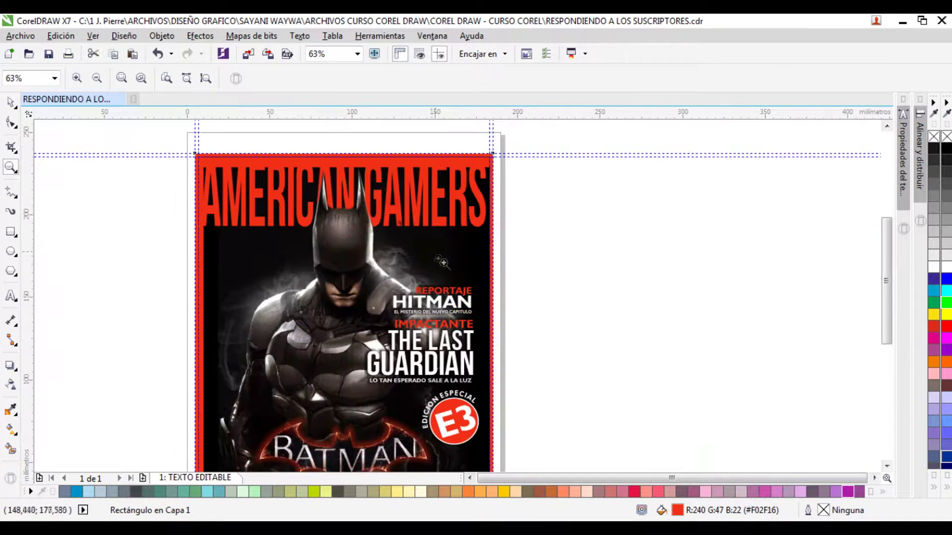
click(501, 336)
key(space)
drag(496, 363, 487, 368)
scroll(516, 332, down, 3)
key(space)
right_click(472, 278)
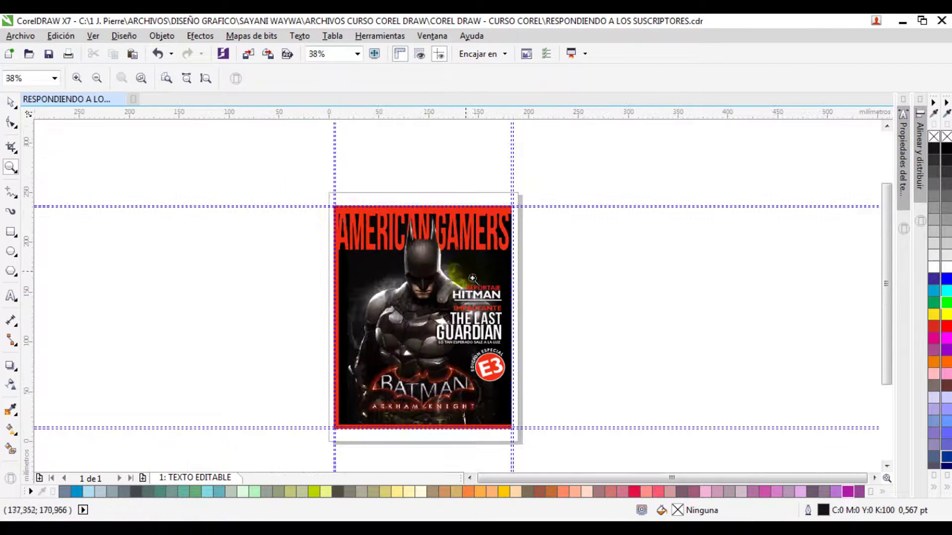
Step: Convert the cover's PowerClip rectangle to curves and move its two right-hand nodes out to the outer right guideline
key(shift+F4)
key(space)
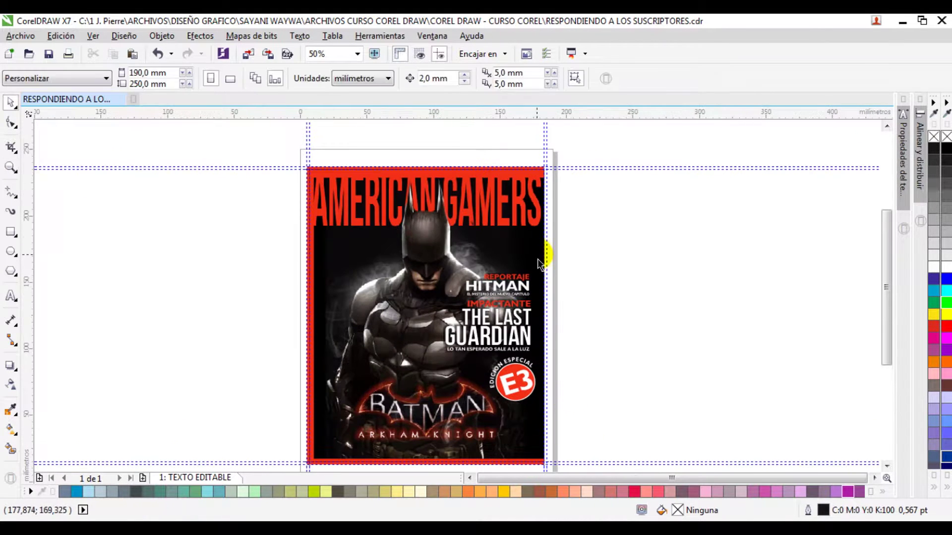
key(space)
click(11, 101)
click(501, 255)
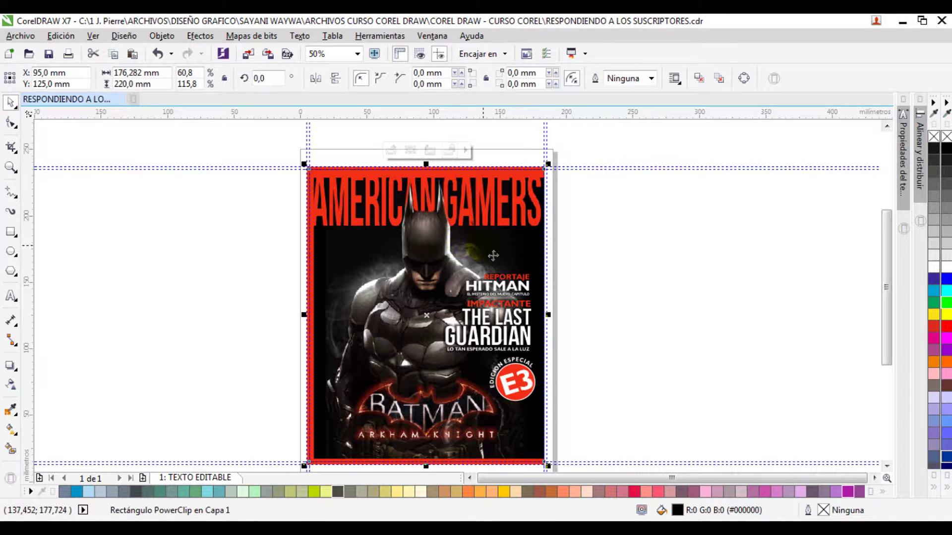
key(ctrl+q)
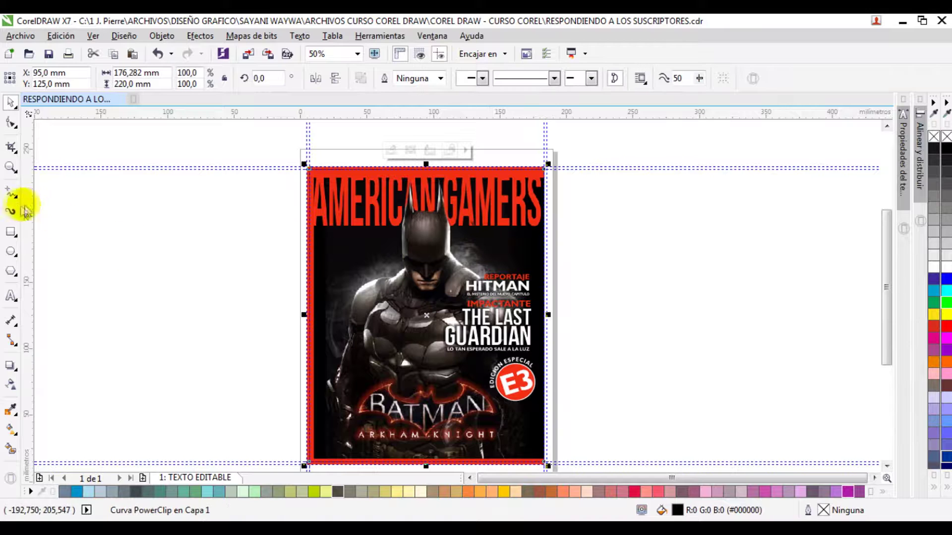
click(11, 123)
drag(586, 143, 503, 451)
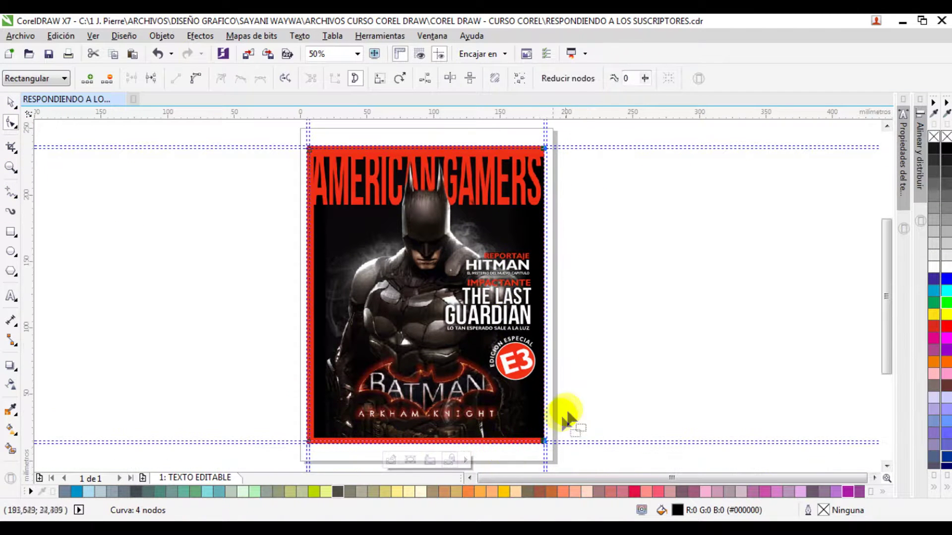
drag(566, 388, 569, 389)
click(605, 361)
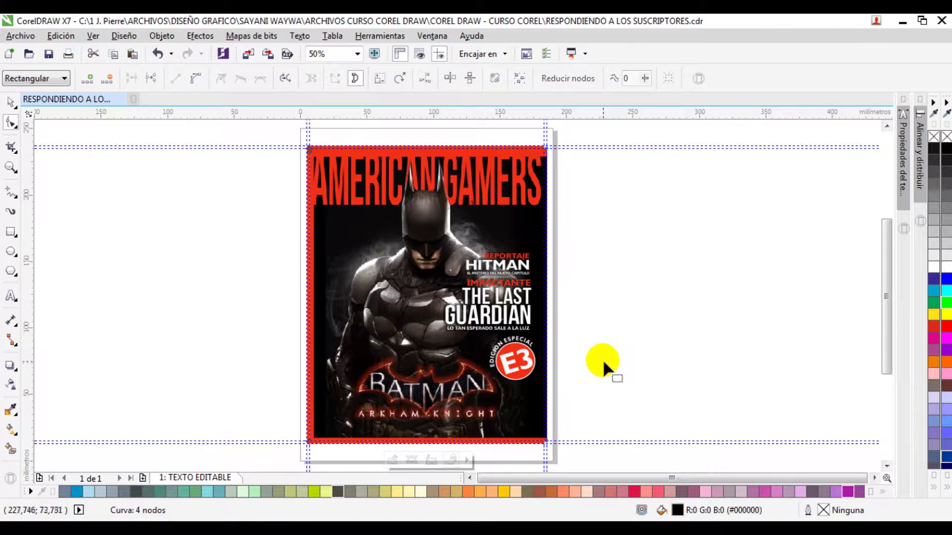
Step: Stretch the red bleed rectangle's right edge out to the outer right guideline, matching the edge of the cover artwork
click(11, 101)
click(605, 180)
key(z)
click(609, 191)
key(space)
click(382, 212)
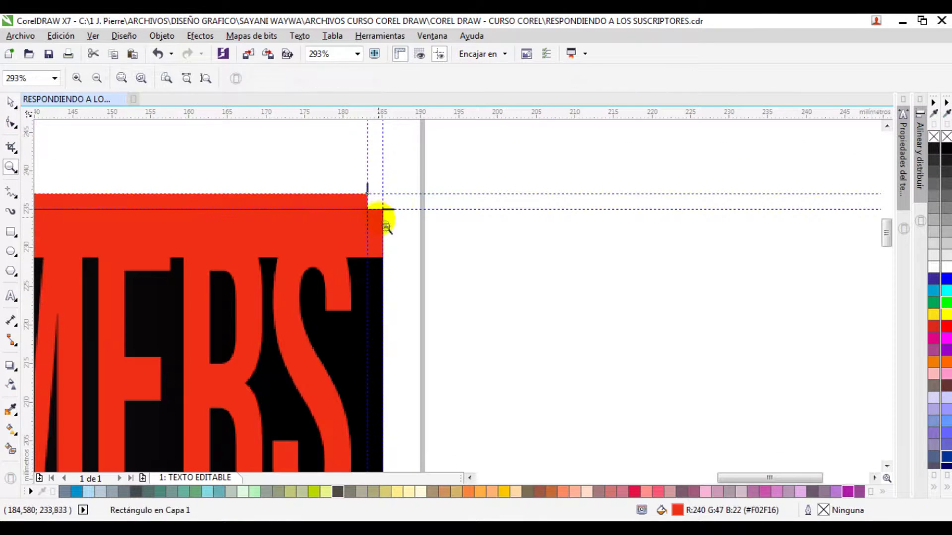
key(F3)
click(554, 307)
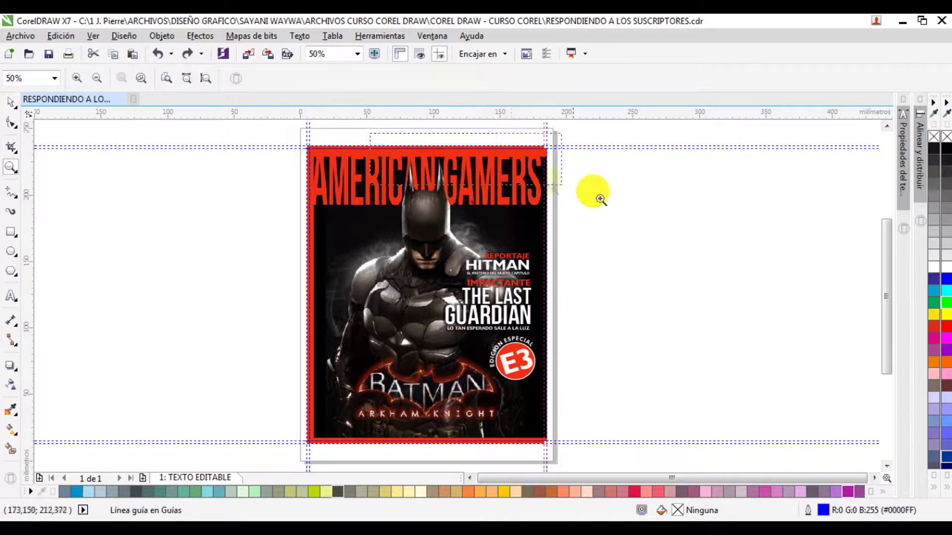
scroll(548, 180, up, 3)
click(527, 242)
key(F3)
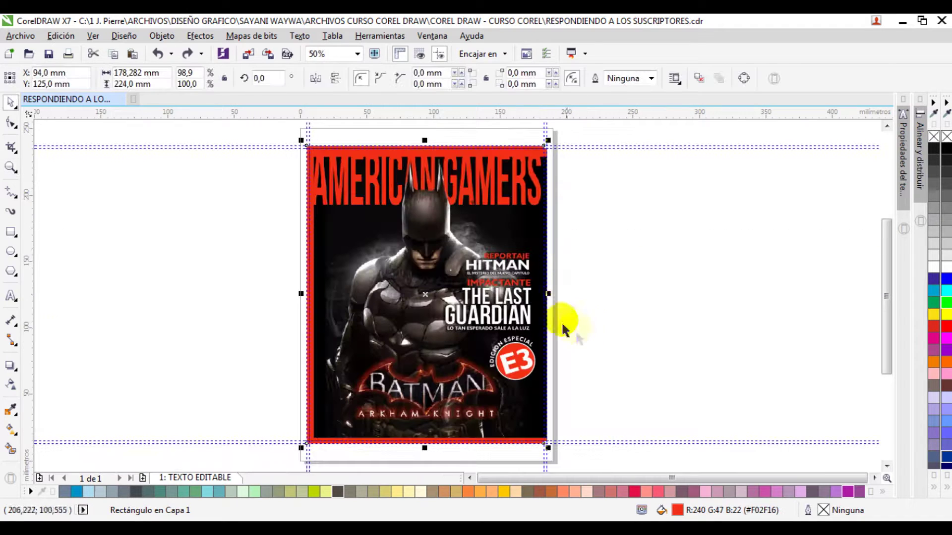
drag(548, 294, 556, 298)
Step: Examine the bleed, crop marks and guidelines along the cover's top edge and at its bottom-right corner
key(z)
drag(523, 135, 573, 180)
drag(347, 181, 516, 308)
key(F3)
key(F3)
drag(303, 153, 637, 220)
key(space)
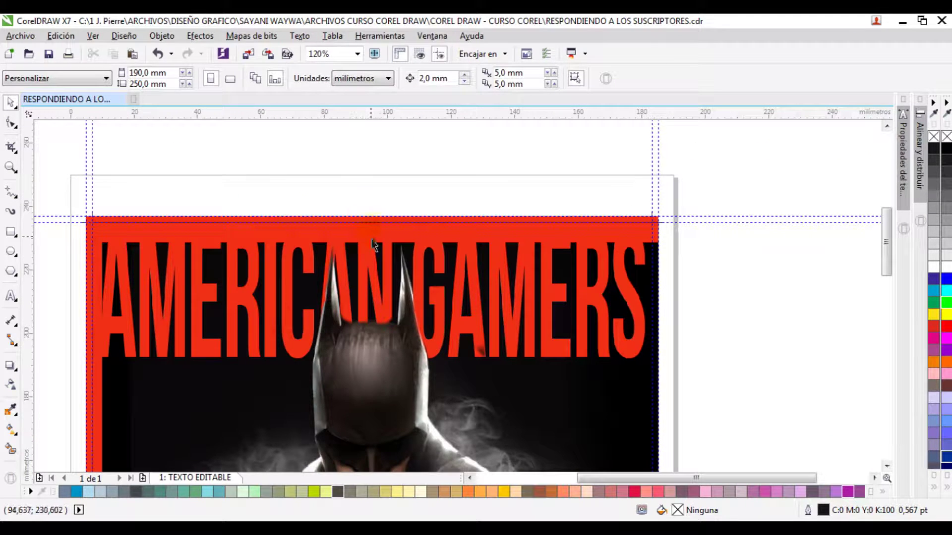
key(z)
key(F3)
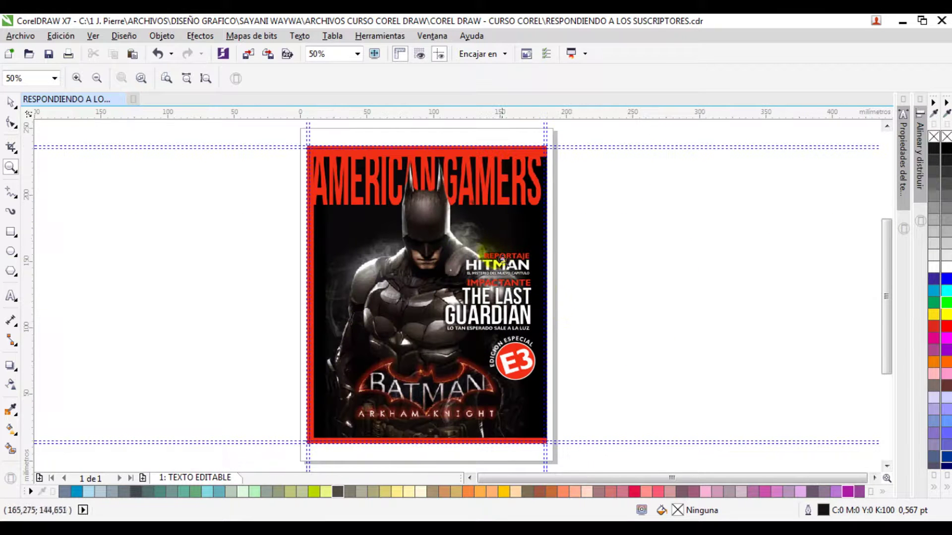
scroll(589, 466, up, 2)
scroll(511, 446, up, 4)
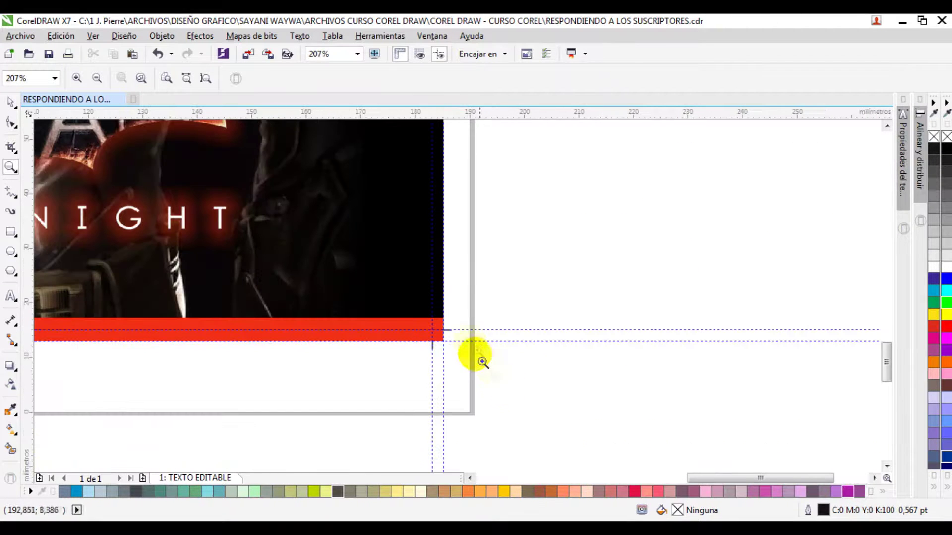
click(486, 362)
shift+click(516, 280)
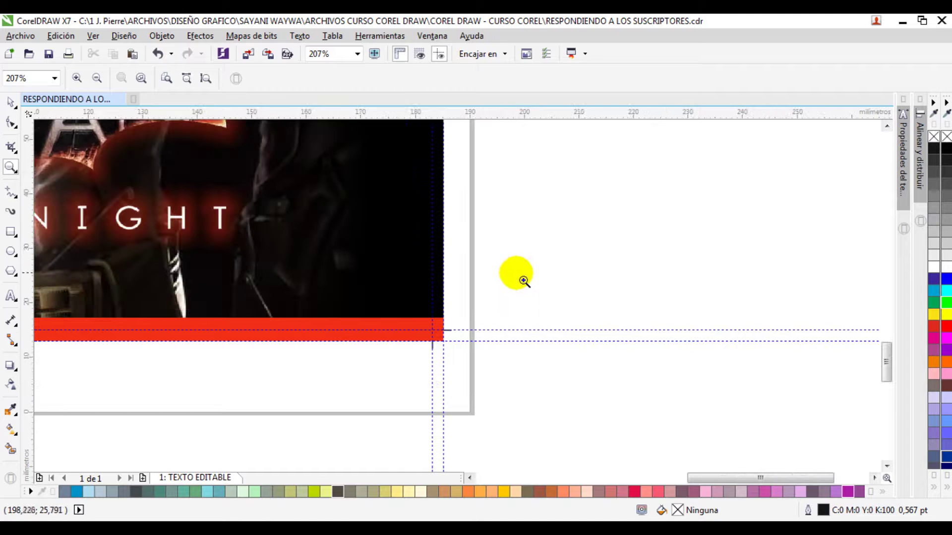
scroll(525, 281, down, 3)
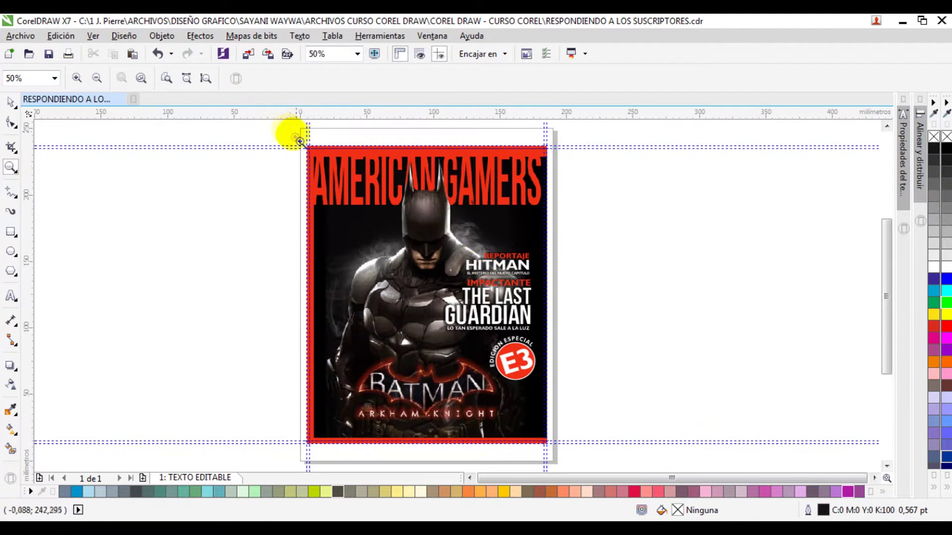
click(595, 452)
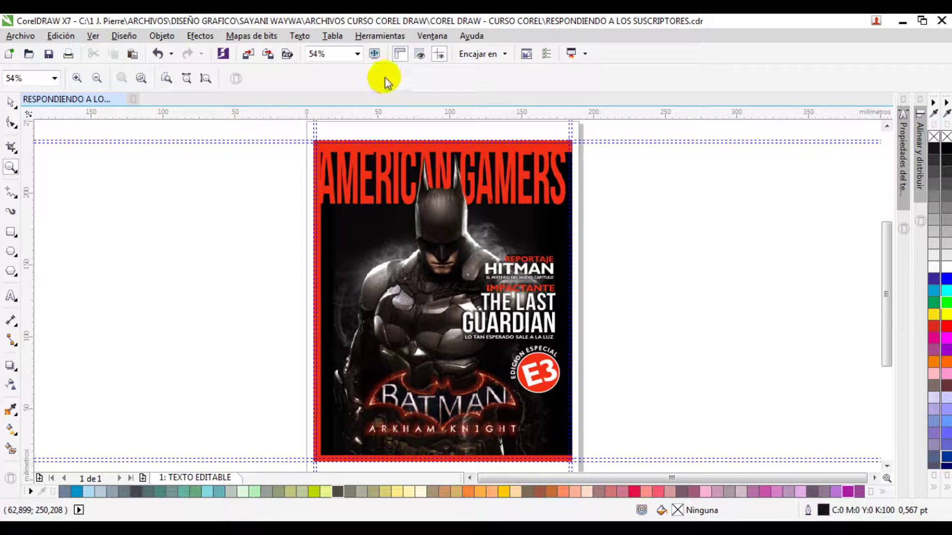
Step: Preview the cover full screen without guidelines and inspect the crop marks along its top edge
click(374, 53)
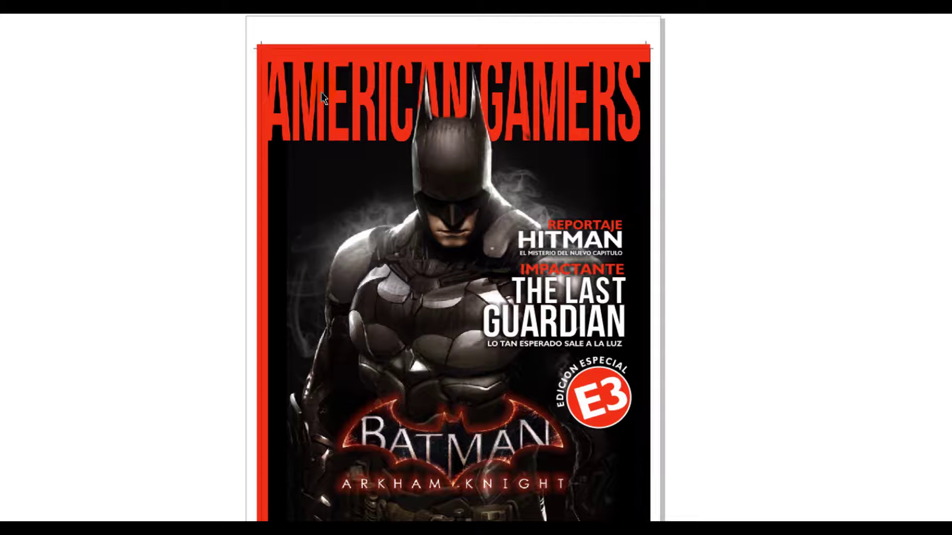
click(247, 40)
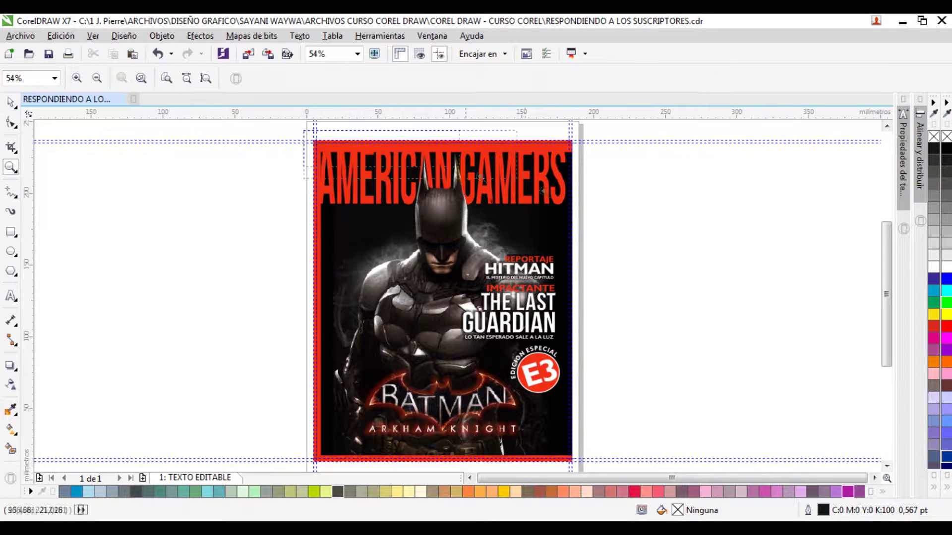
drag(312, 132, 602, 198)
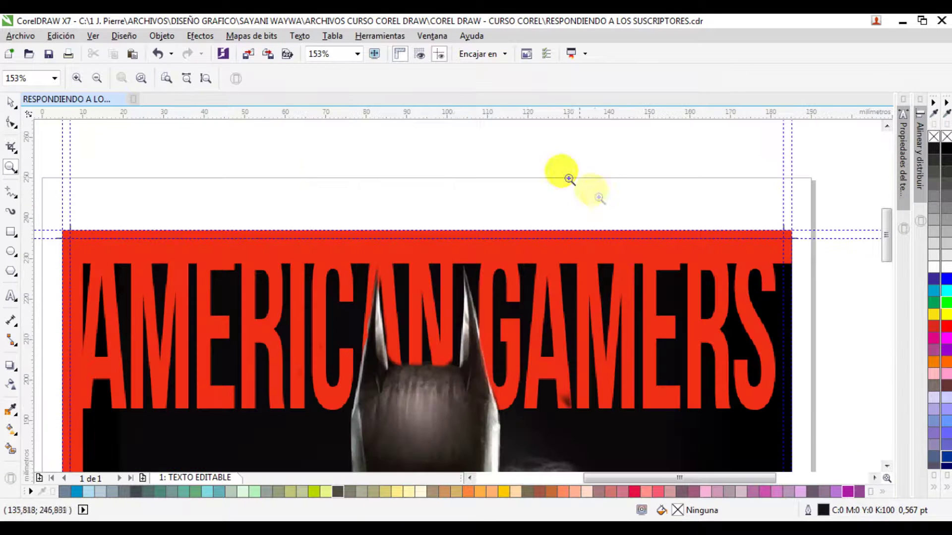
click(375, 53)
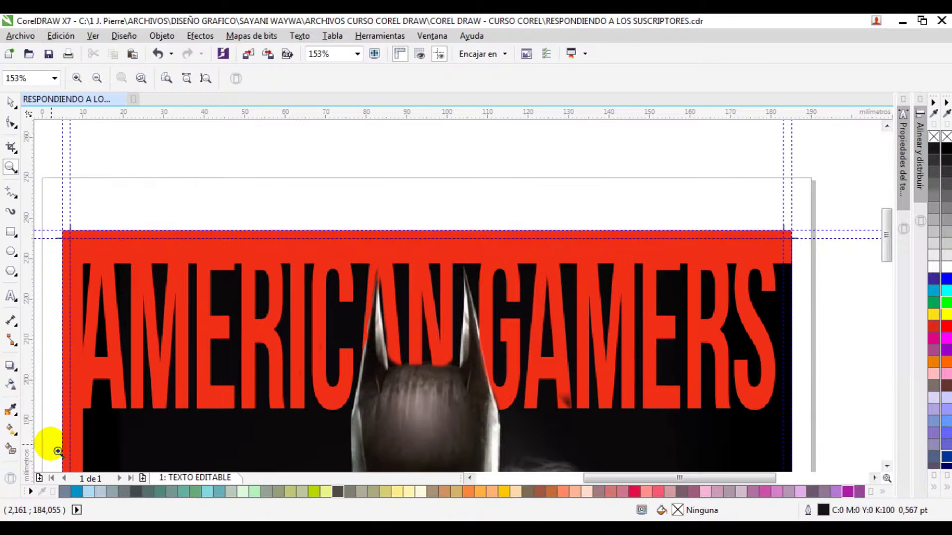
Step: Move the headline texts and the E3 badge together about 6 mm toward the cover's right edge
click(11, 102)
key(shift+F4)
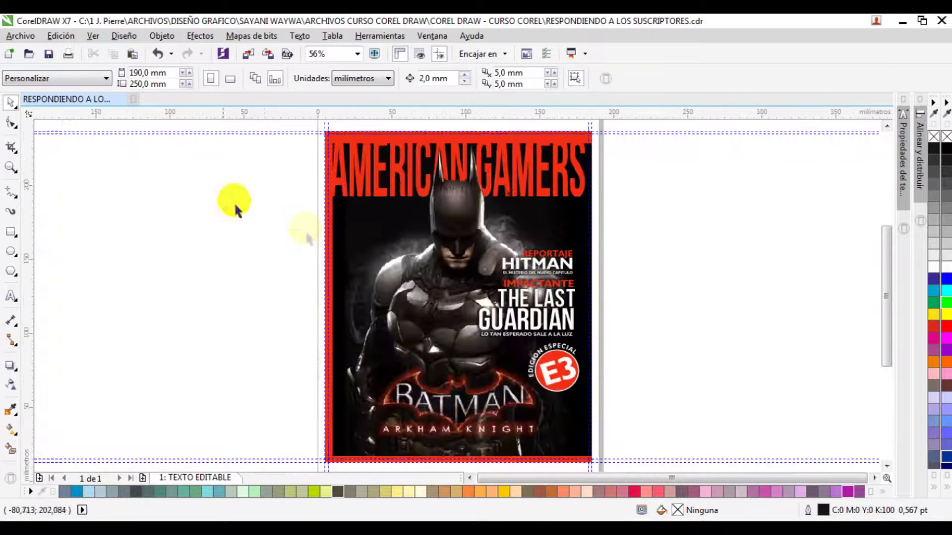
key(F2)
click(615, 275)
drag(629, 171, 359, 441)
drag(518, 300, 570, 308)
drag(560, 384, 552, 384)
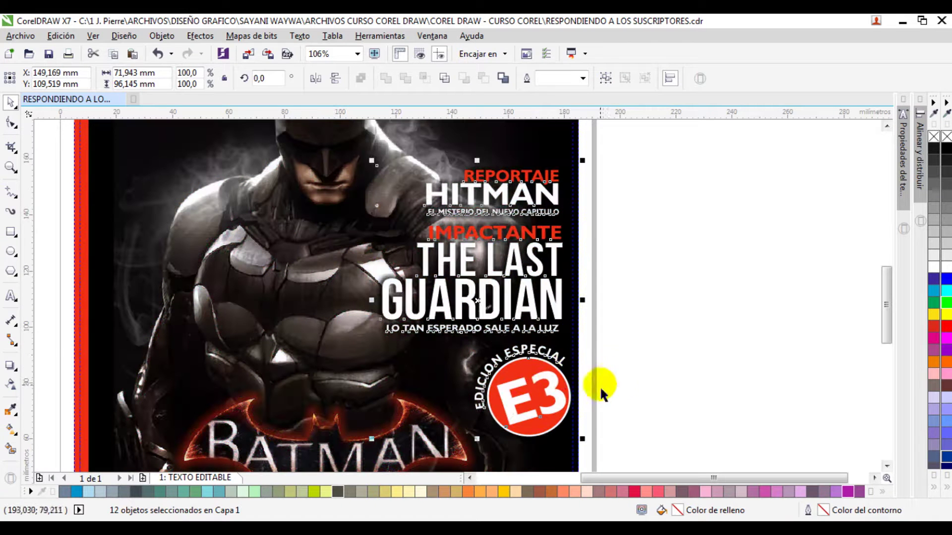
Step: Move only the headline texts further right so that they cross the inner trim guideline, and inspect their edges there
drag(631, 140, 525, 250)
key(z)
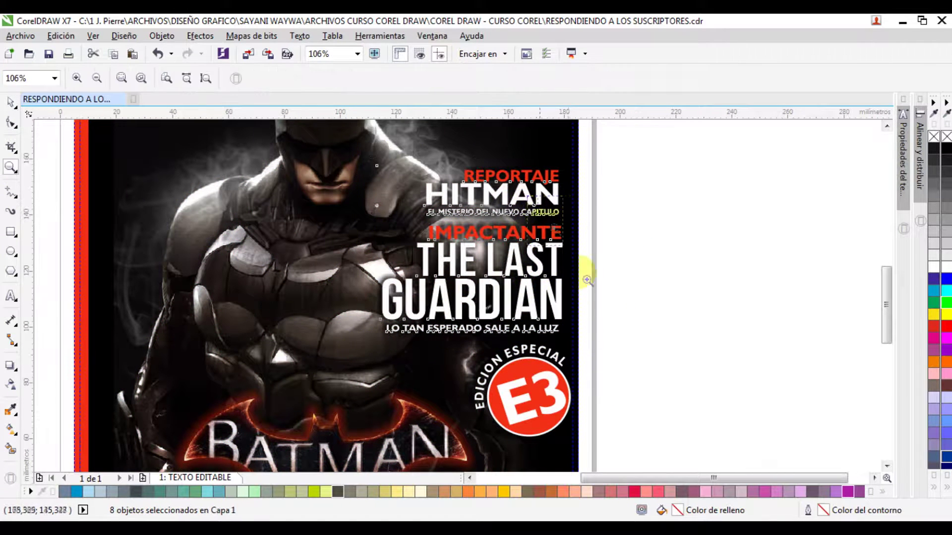
click(586, 280)
drag(427, 296, 490, 369)
key(z)
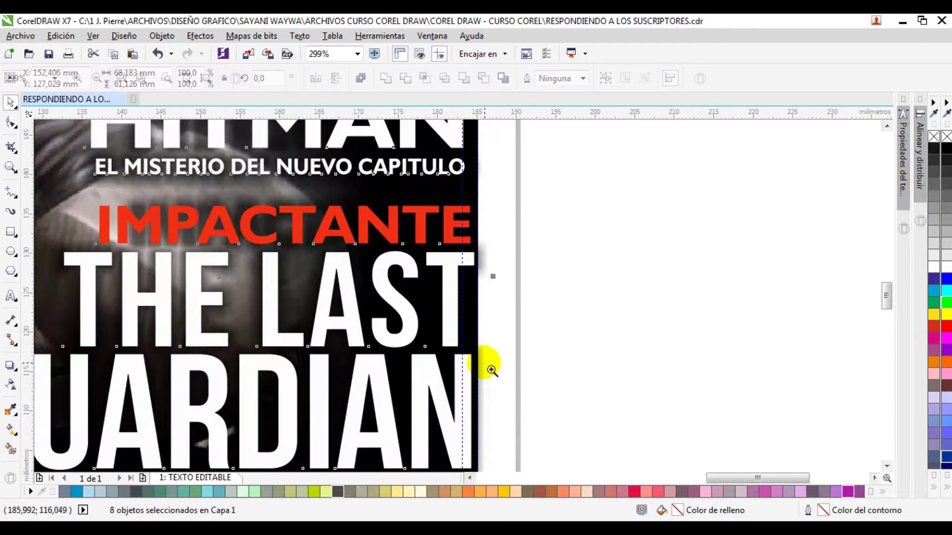
right_click(486, 338)
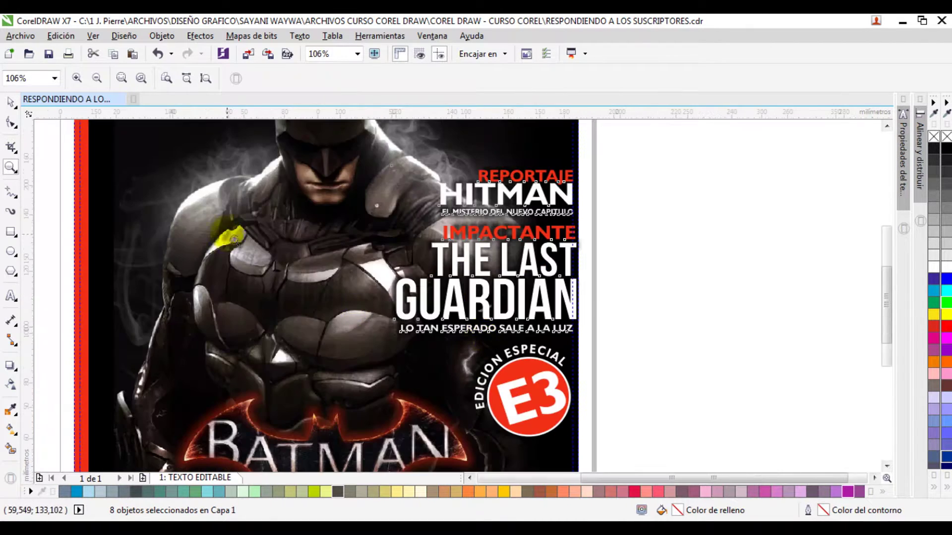
right_click(233, 241)
Step: Undo the moves of the headline texts and the E3 badge, and clear the selection
key(ctrl+z)
key(ctrl+z)
key(ctrl+z)
key(ctrl+z)
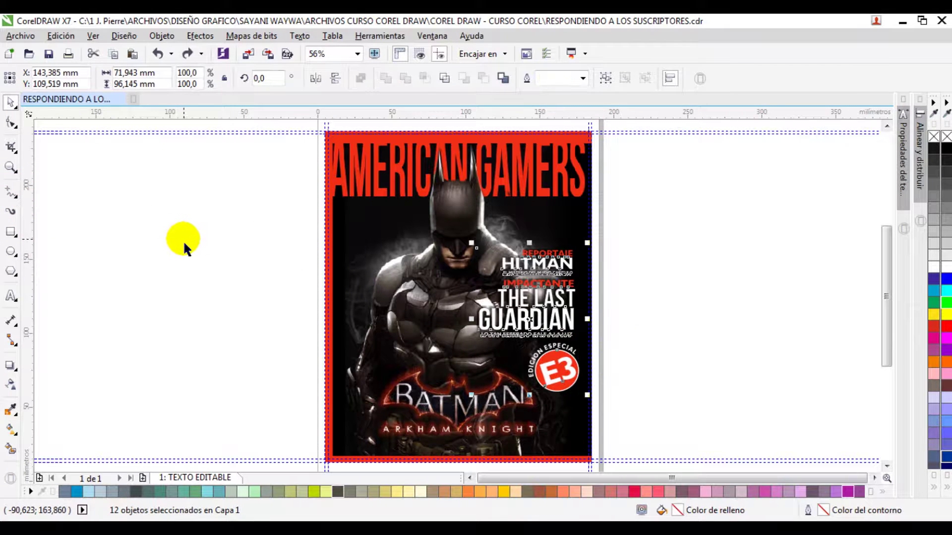
click(183, 240)
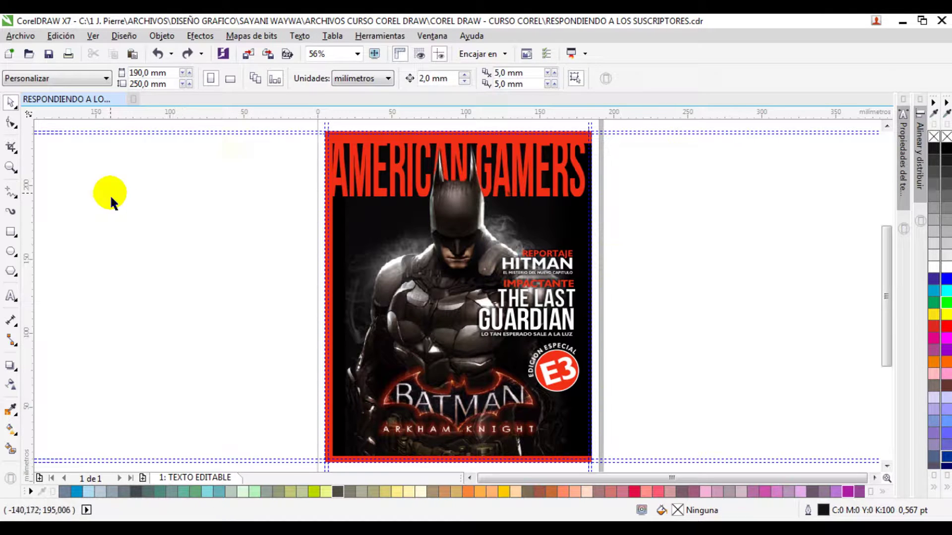
Step: Set the nudge distance to 5 mm
key(z)
drag(313, 127, 399, 174)
key(space)
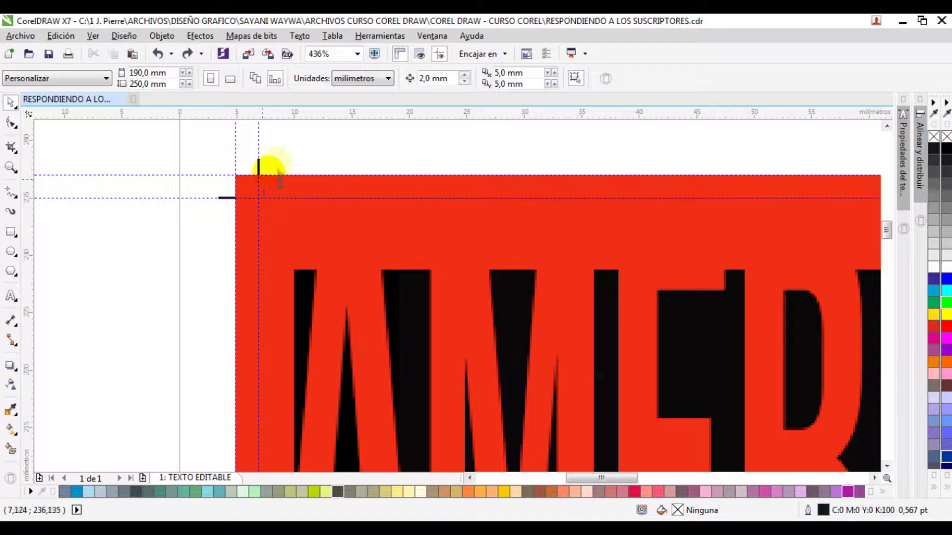
double_click(459, 80)
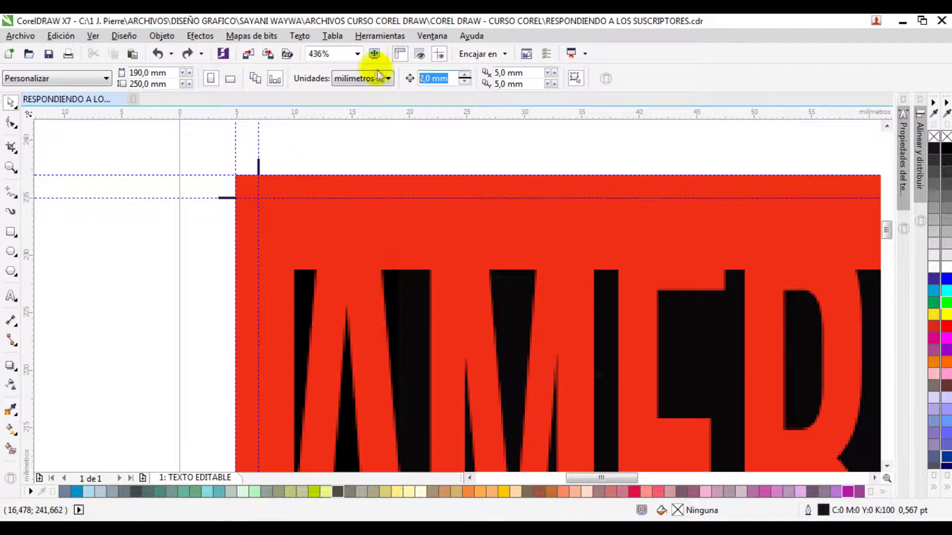
text(5)
key(Return)
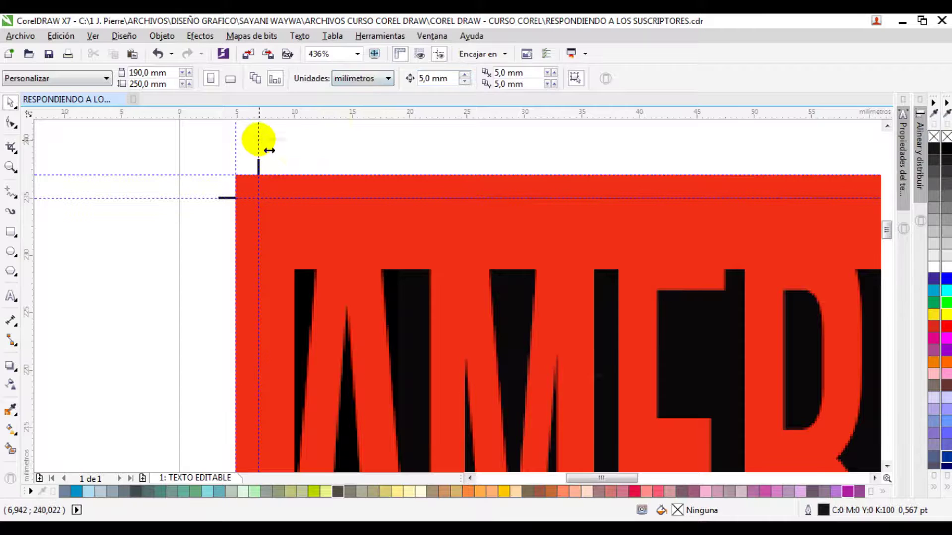
Step: Duplicate the vertical trim guideline at 6.859 mm with a 5 mm inward offset, placing the copy at 11.859 mm
double_click(258, 143)
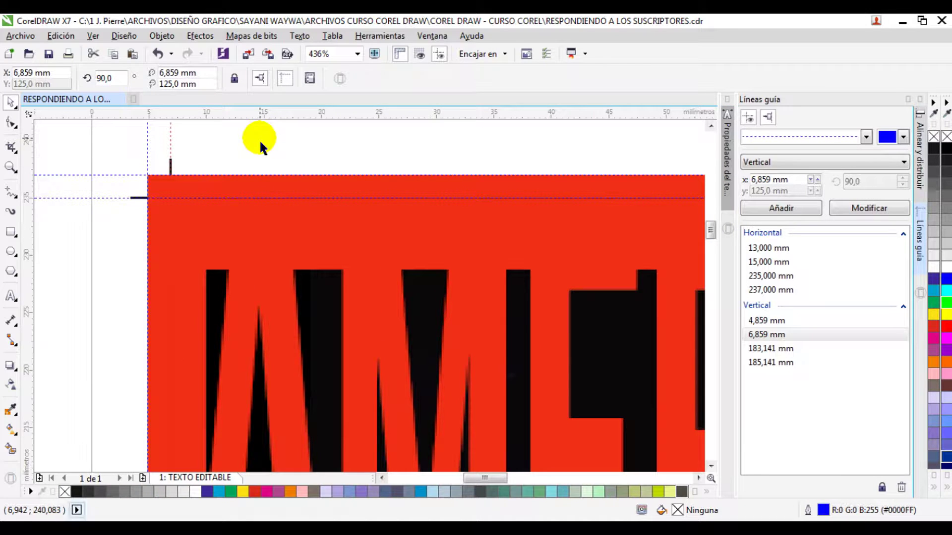
click(224, 142)
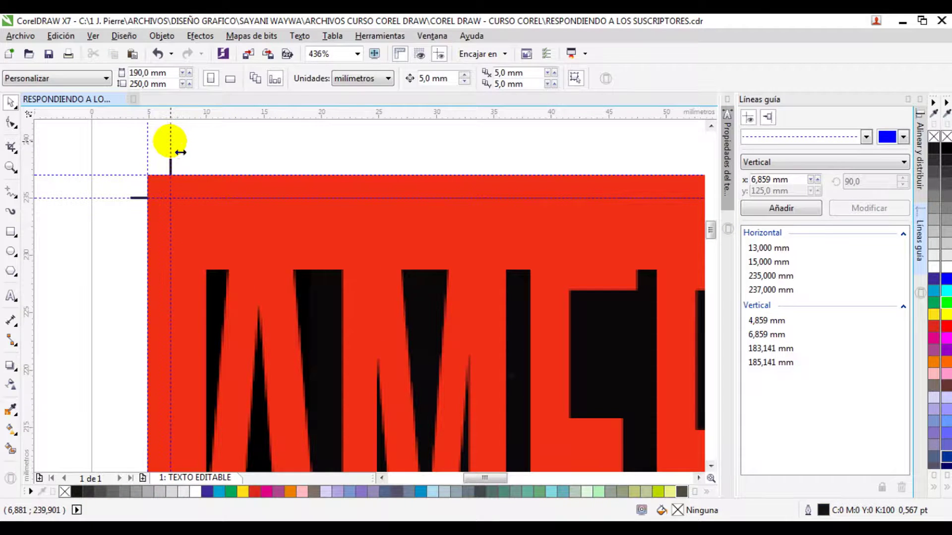
click(178, 151)
key(ctrl+d)
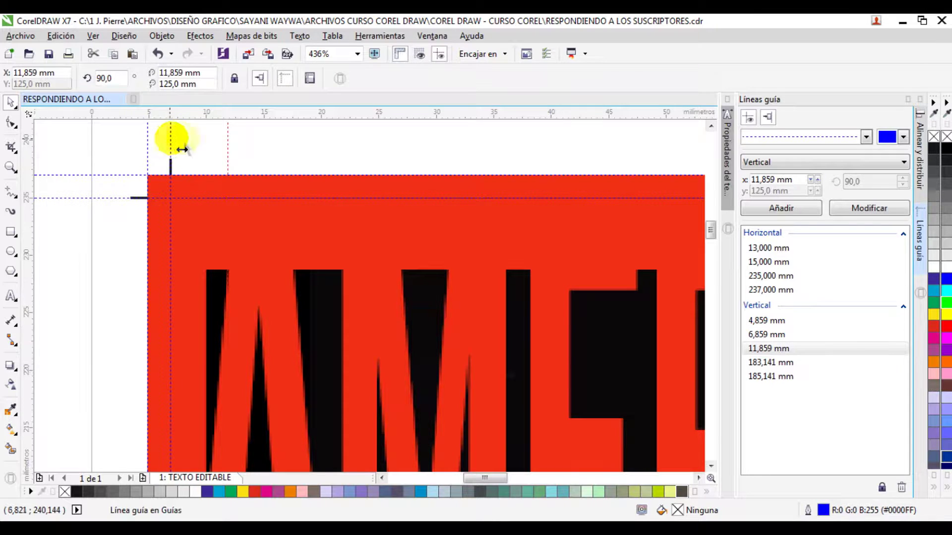
Step: Examine the 5 mm inner margin guideline against the cover's left side and the magazine title
key(z)
key(F4)
drag(204, 204, 295, 251)
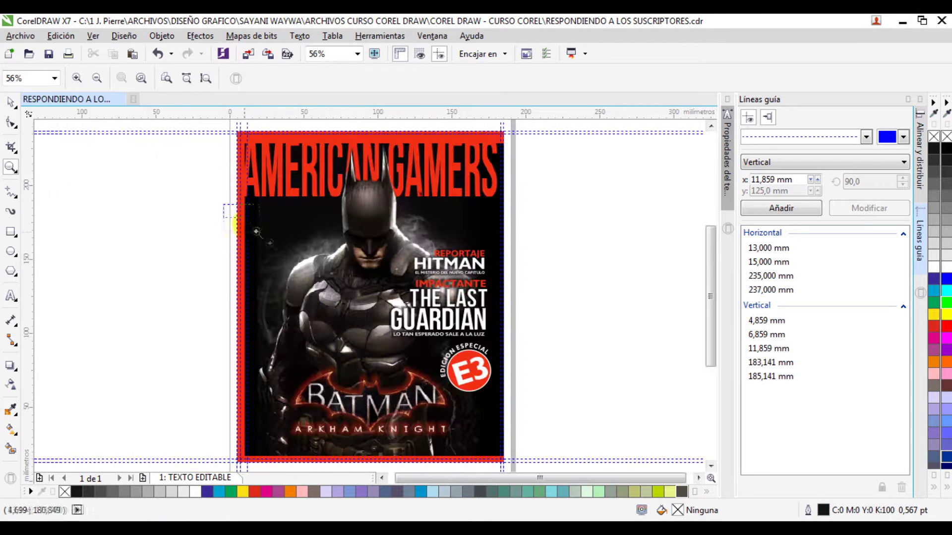
key(F4)
key(space)
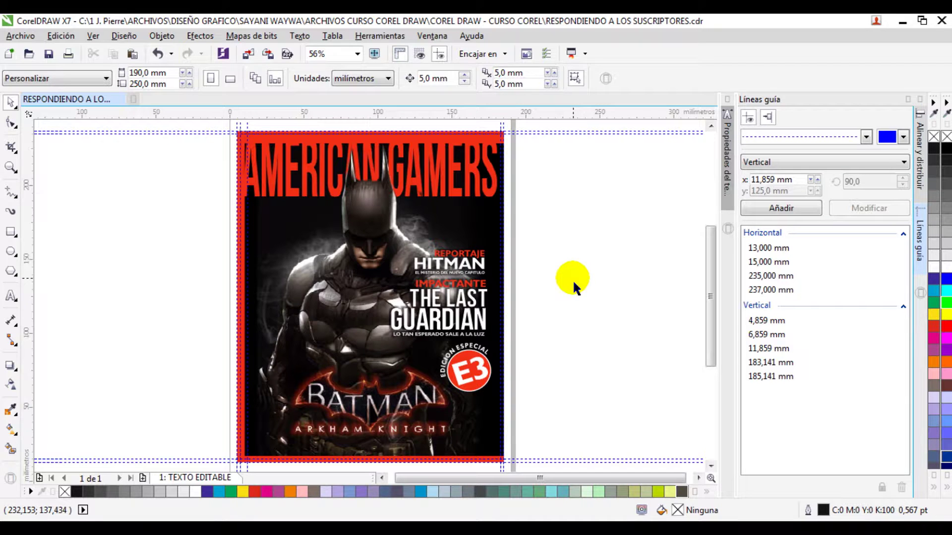
key(z)
key(F3)
drag(258, 185, 510, 402)
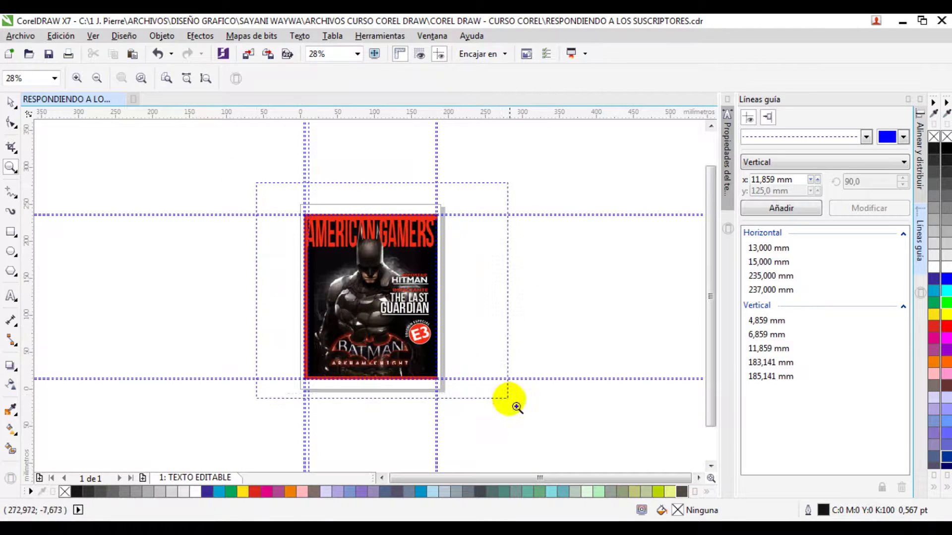
drag(272, 159, 500, 221)
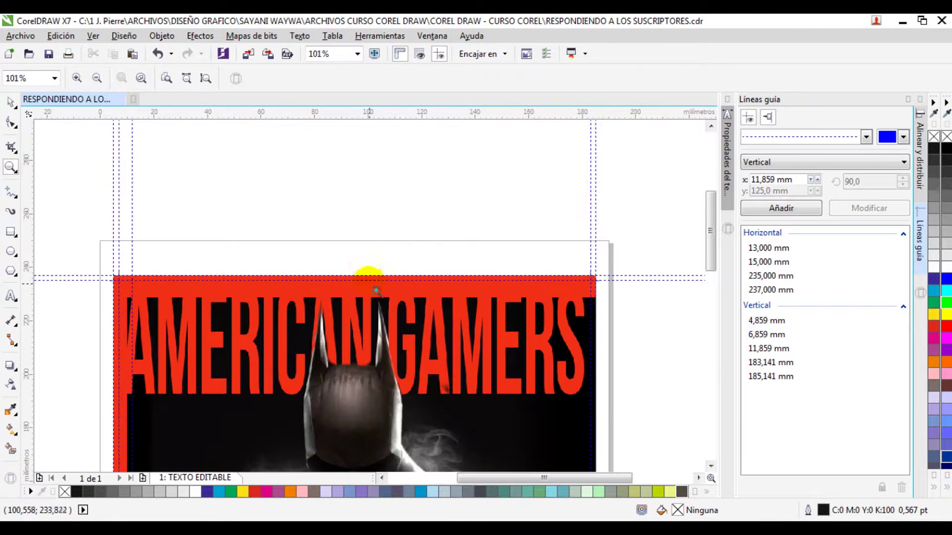
Step: Save the magazine cover document
key(space)
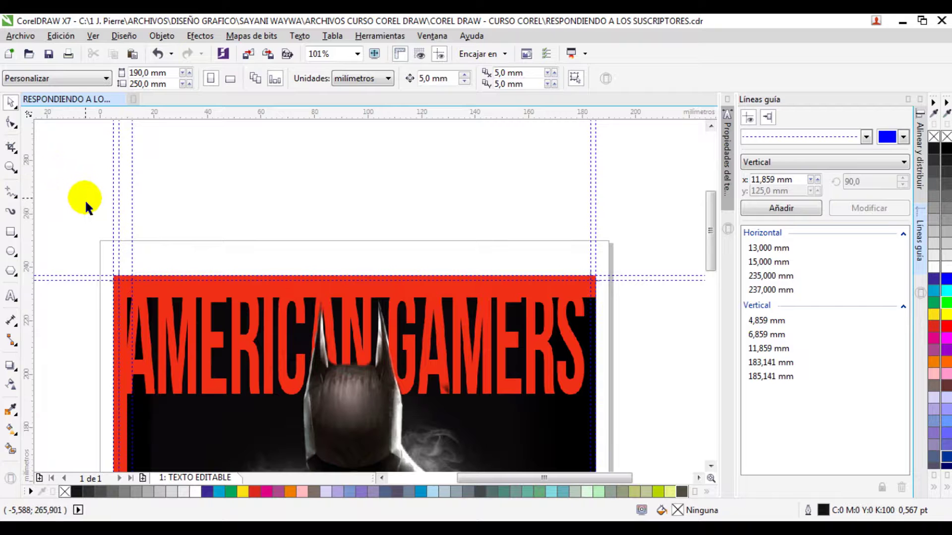
key(shift+F4)
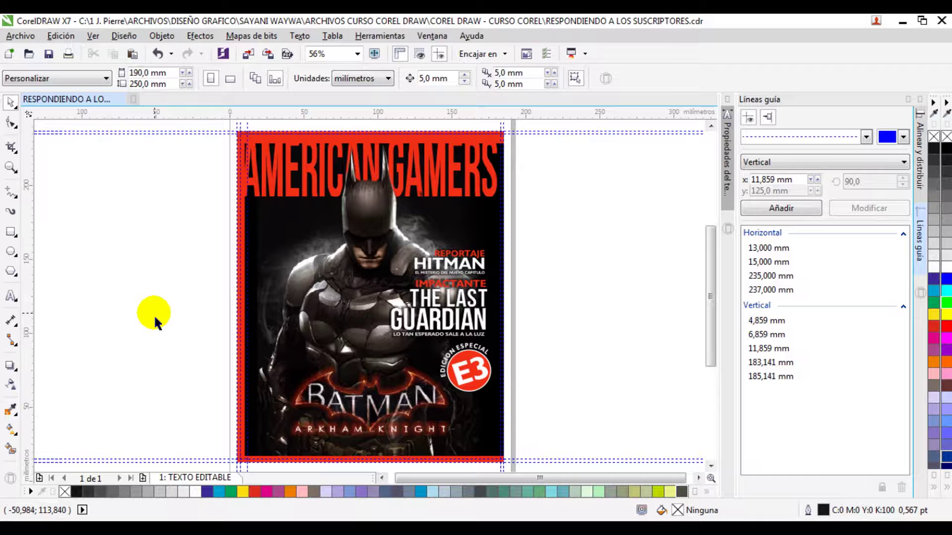
key(ctrl+s)
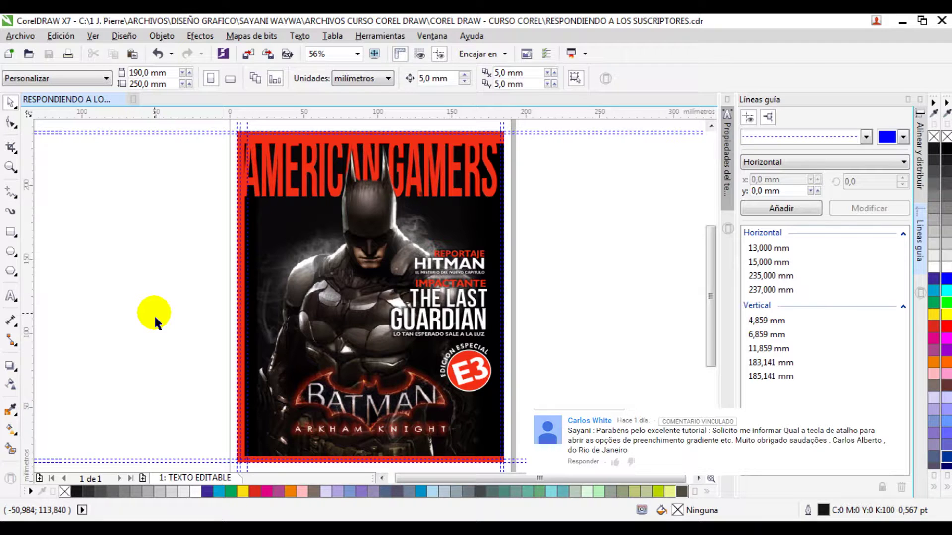
Step: Draw a square about 79 mm wide beside the magazine cover, close the guidelines settings, and keep the square selected
click(11, 232)
drag(71, 224, 152, 346)
key(space)
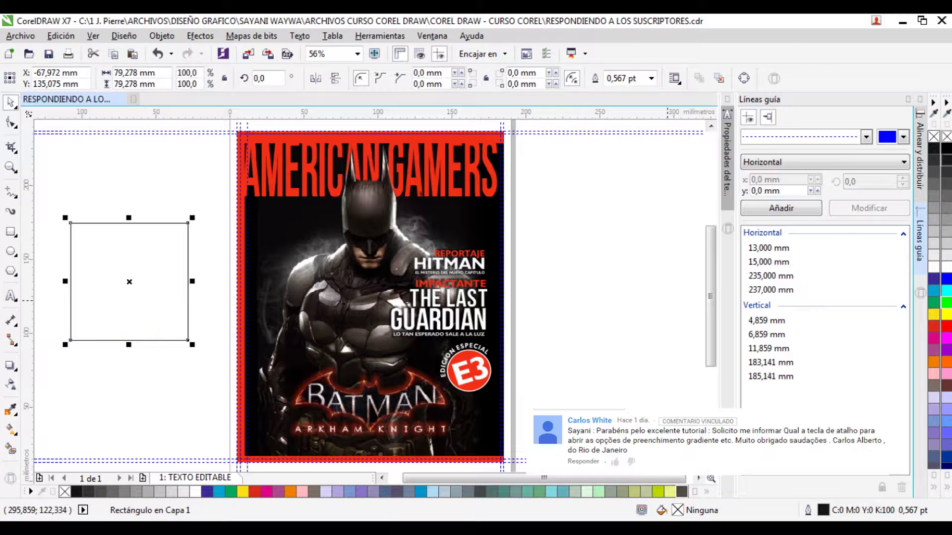
click(920, 99)
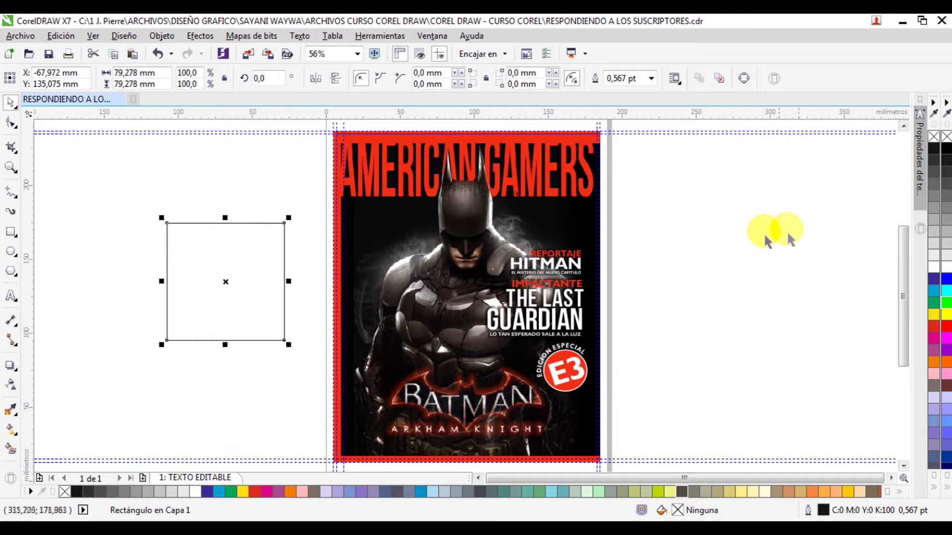
click(253, 273)
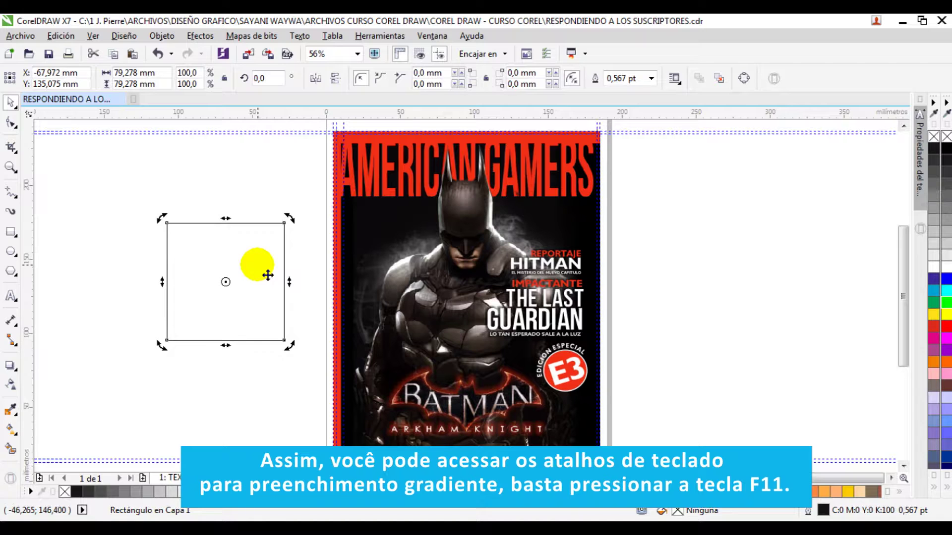
Step: Apply a linear gradient fill to the square and add four colour stops at about 13%, 30%, 62% and 81%
key(F11)
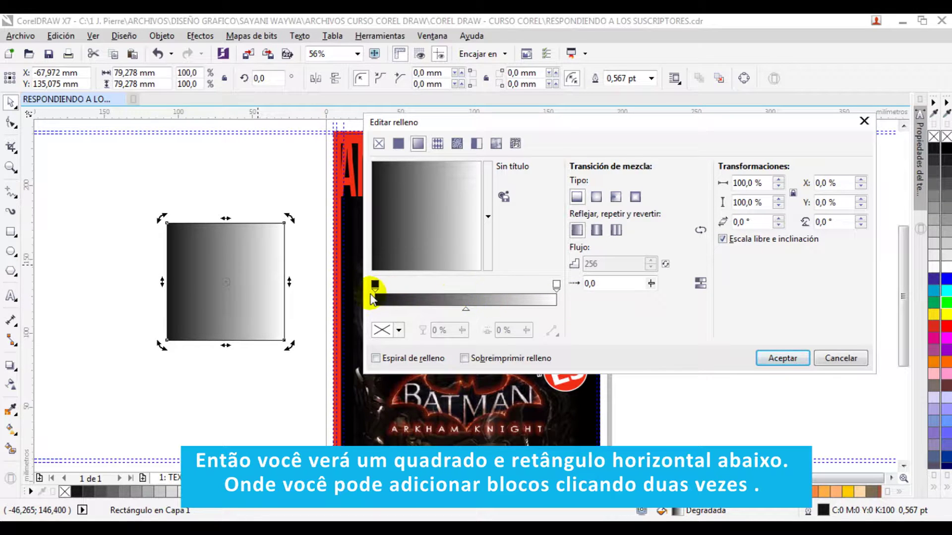
click(401, 293)
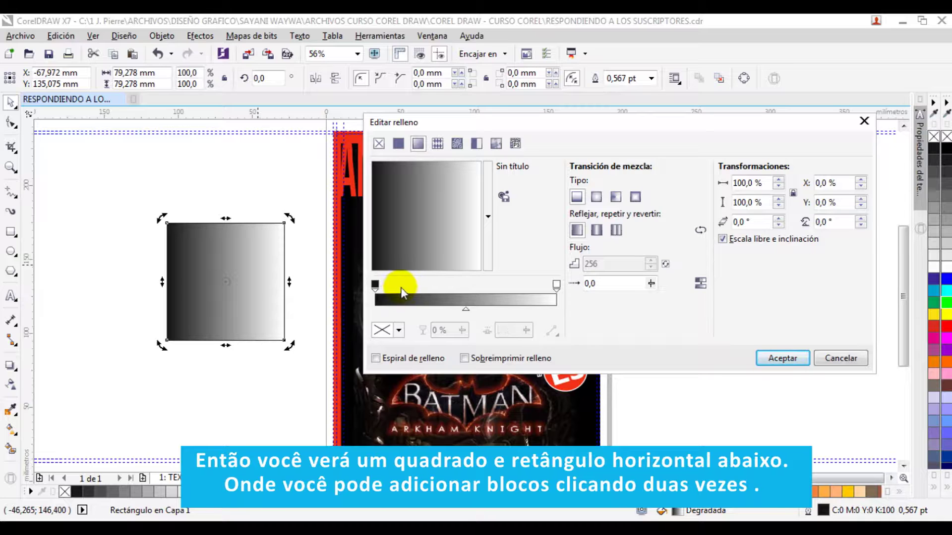
double_click(397, 289)
double_click(426, 286)
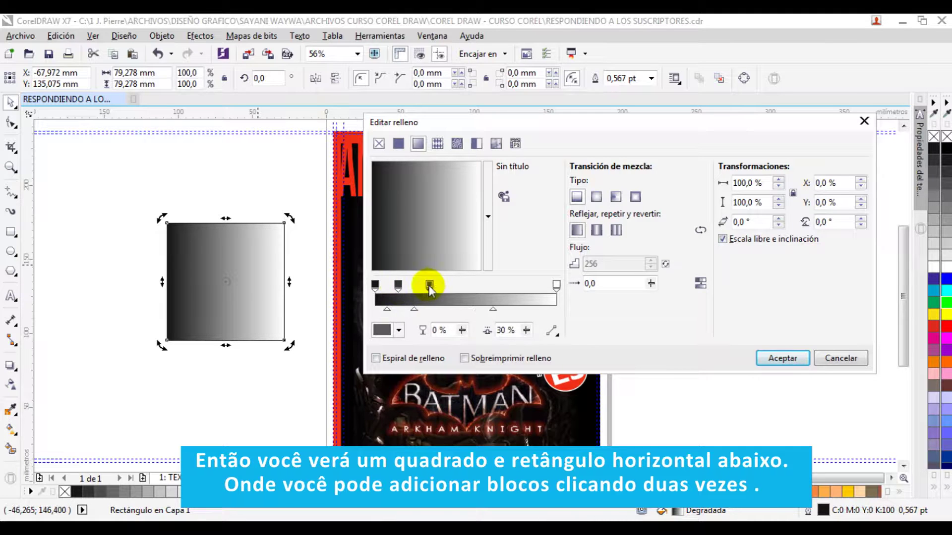
double_click(488, 285)
double_click(521, 287)
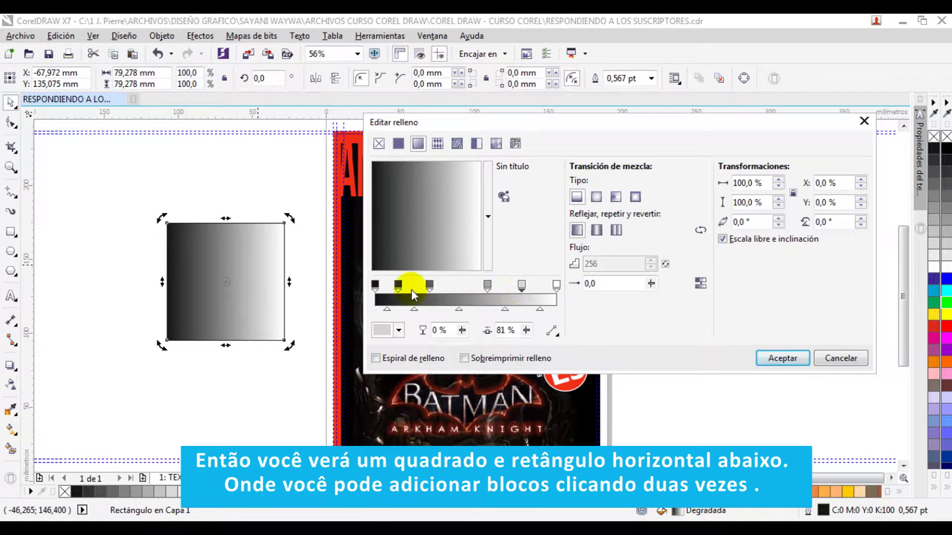
Step: Recolour the gradient stops: turquoise at 30%, orange at the start, and magenta at 13%
click(430, 285)
click(399, 329)
click(441, 403)
click(374, 285)
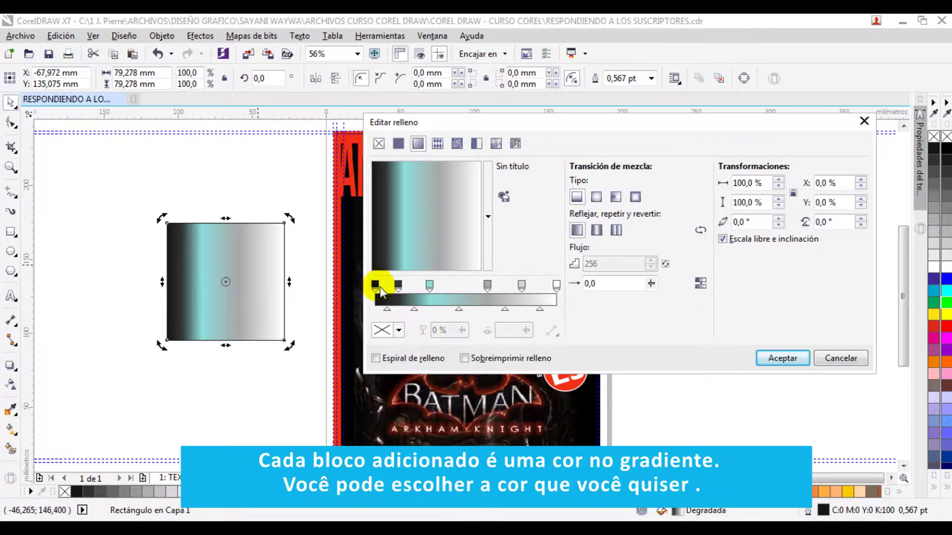
click(400, 329)
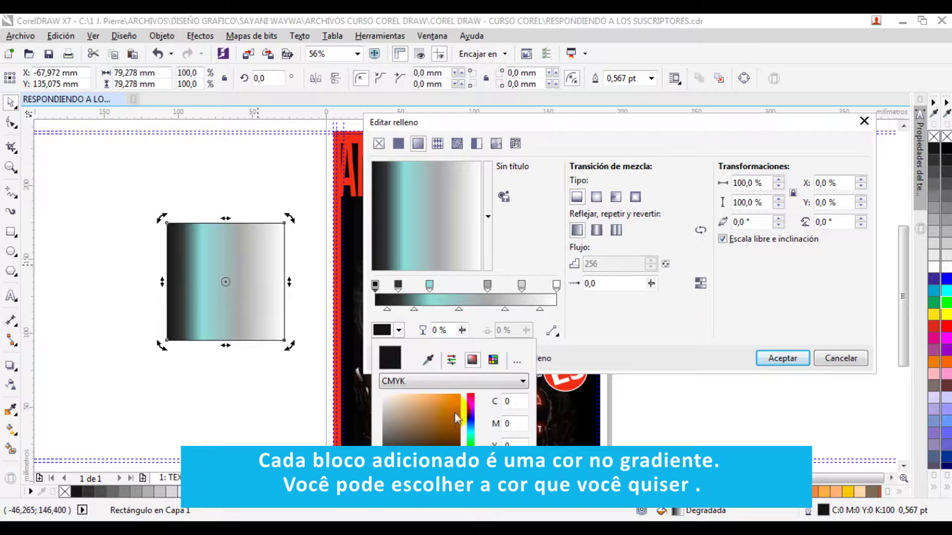
click(453, 408)
click(398, 285)
click(400, 329)
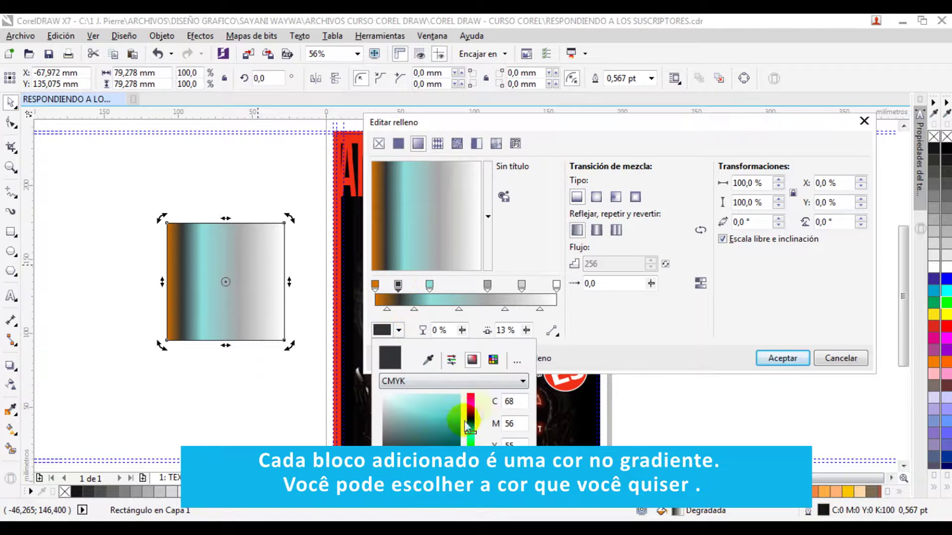
click(449, 407)
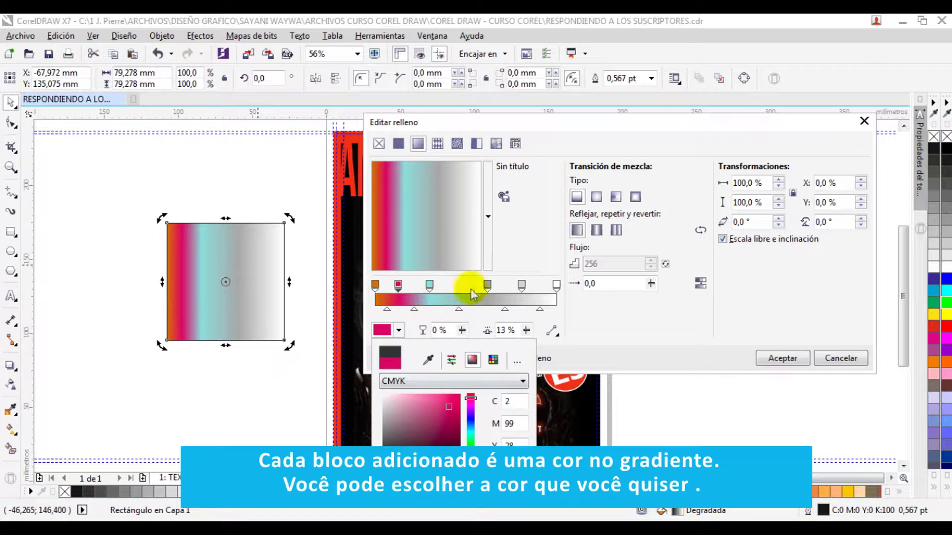
Step: Colour the gradient stop at 62% yellow, the one at 81% green, and the end stop blue
click(488, 285)
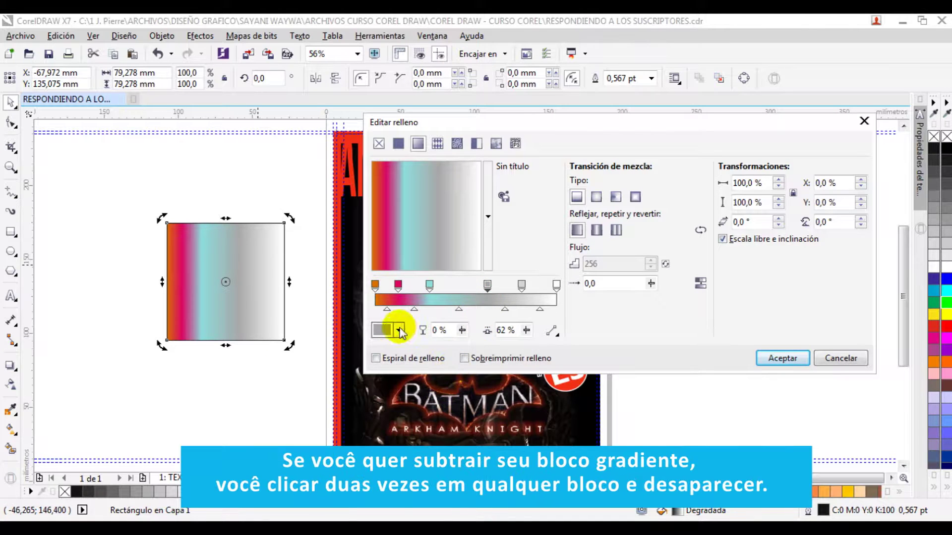
click(399, 329)
click(449, 426)
click(521, 285)
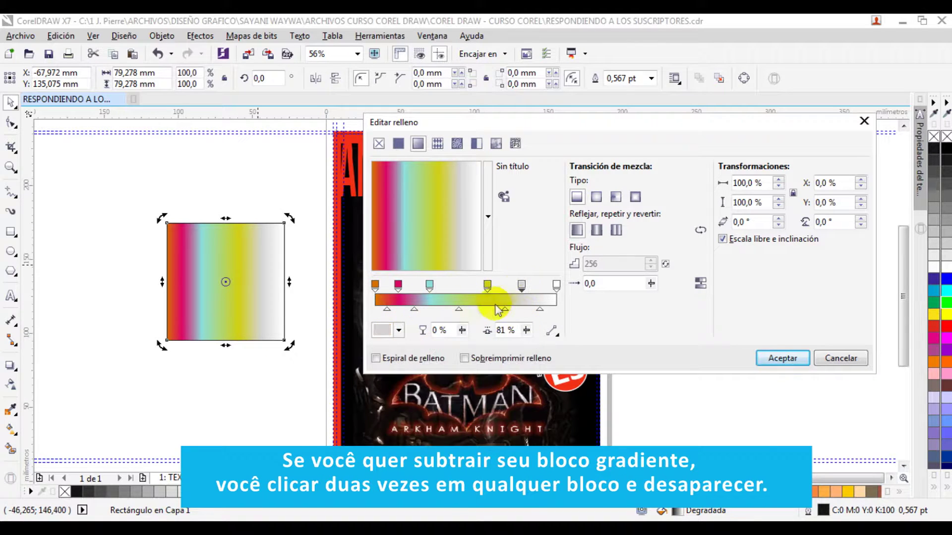
click(398, 331)
click(470, 439)
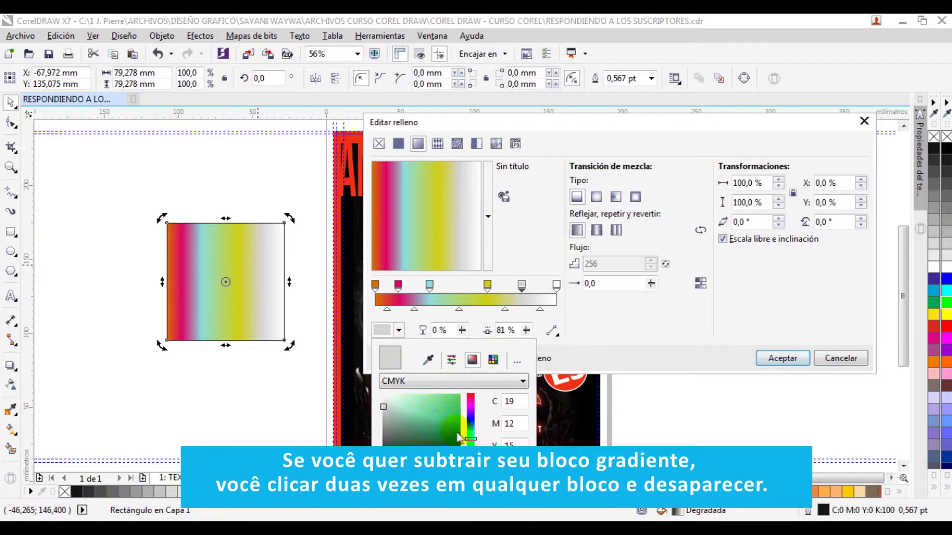
click(445, 419)
click(556, 286)
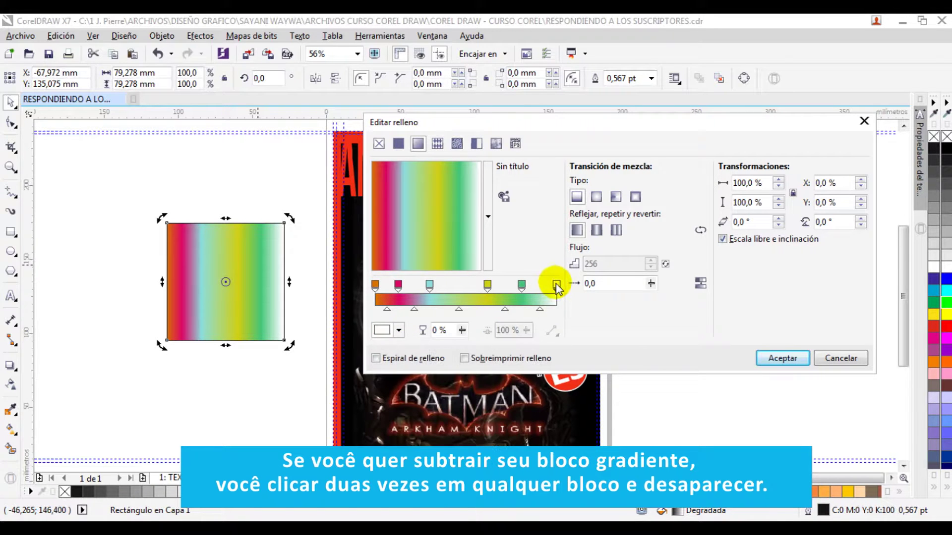
click(399, 330)
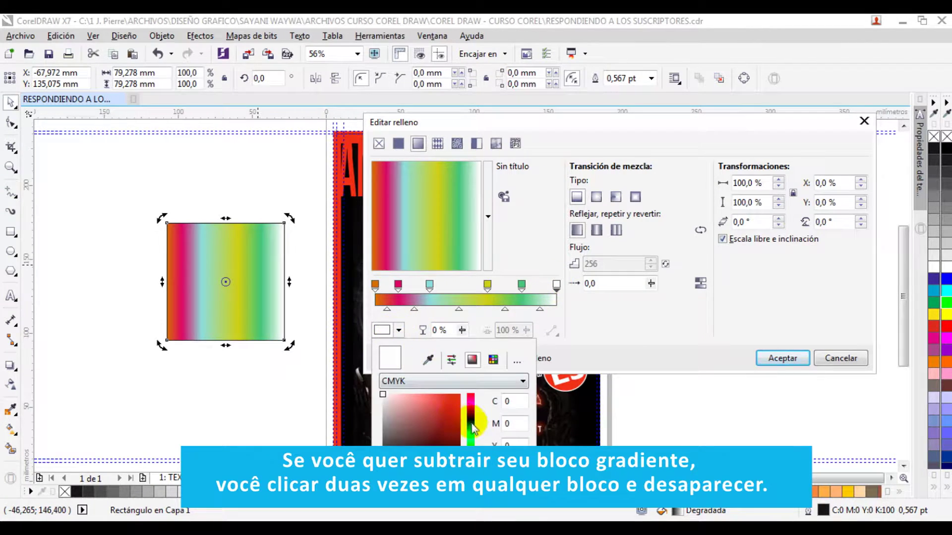
click(470, 423)
click(444, 418)
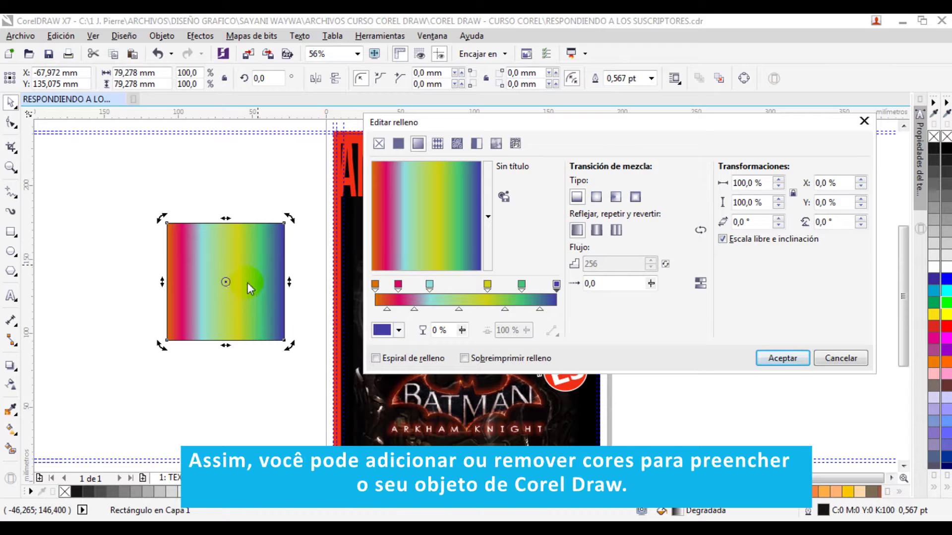
Step: Shift the turquoise stop to about 43% and the magenta stop to about 22% along the gradient
drag(430, 287, 460, 291)
drag(398, 285, 414, 285)
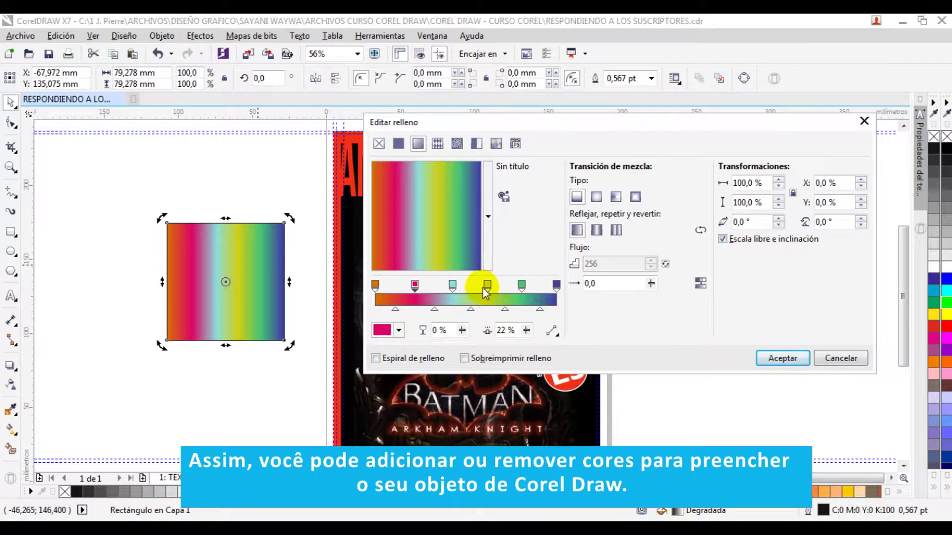
Step: Try the elliptical, conical and rectangular gradient types on the square, and return to the linear type
click(597, 197)
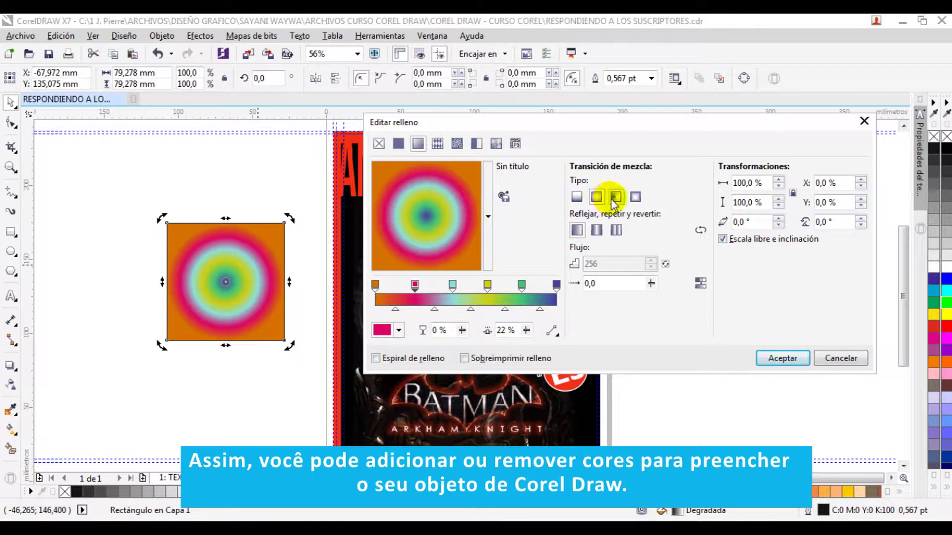
click(616, 198)
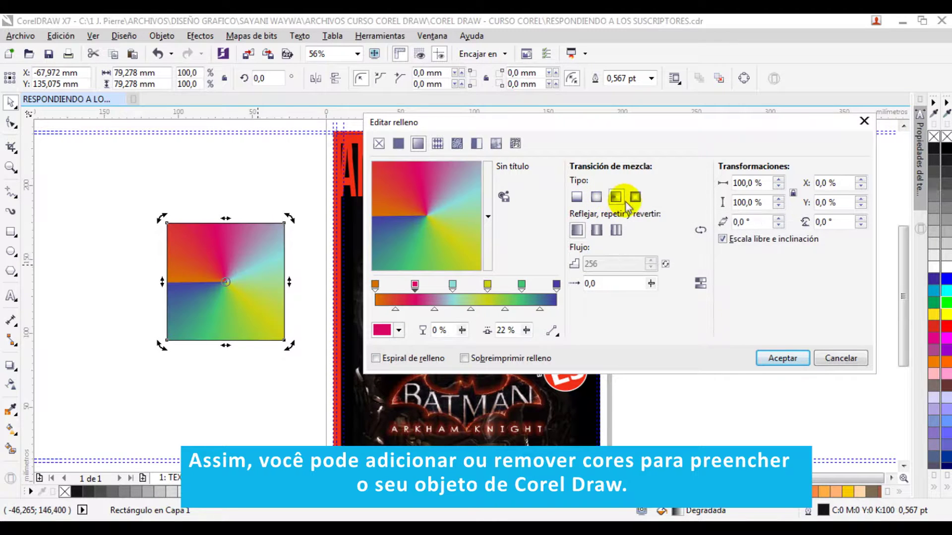
click(635, 197)
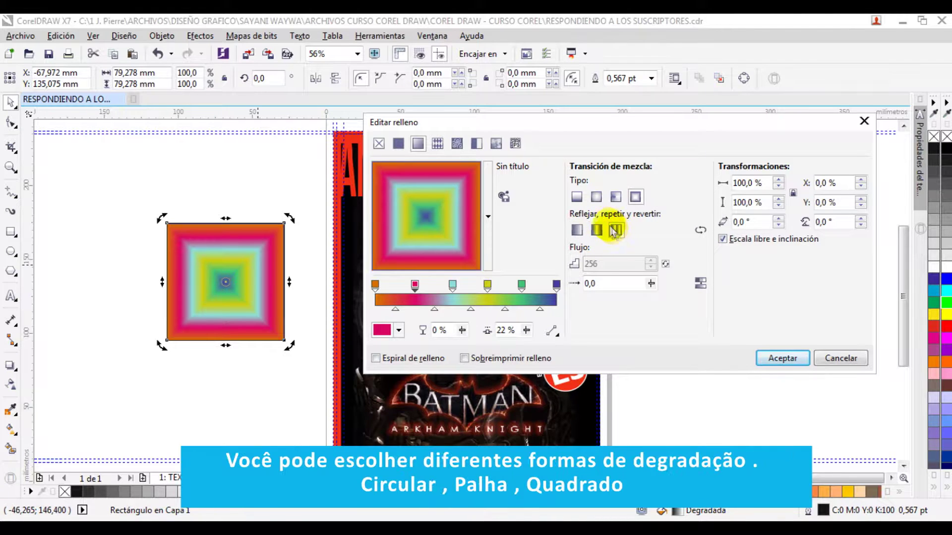
click(576, 197)
Step: Set the gradient to repeat and mirror, and apply the multicolour fill to the square
click(596, 230)
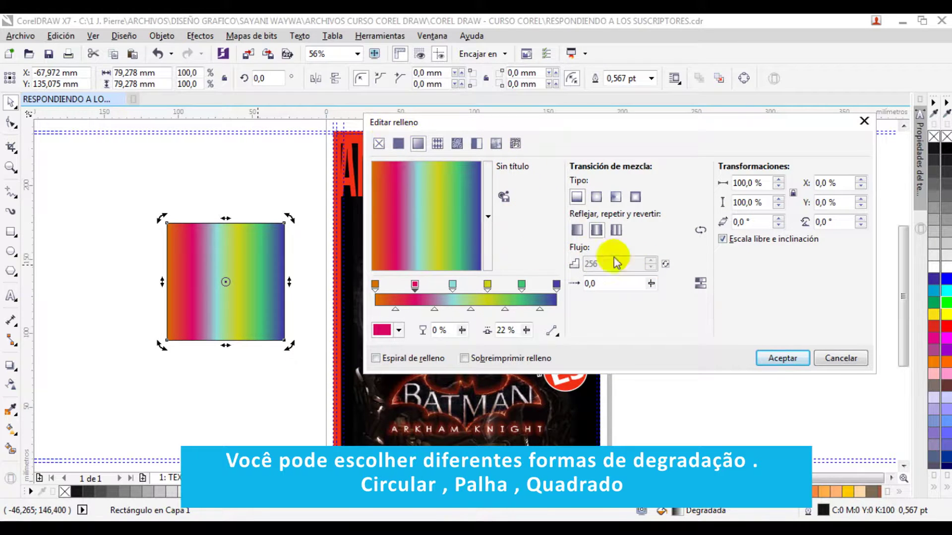
click(666, 265)
click(666, 265)
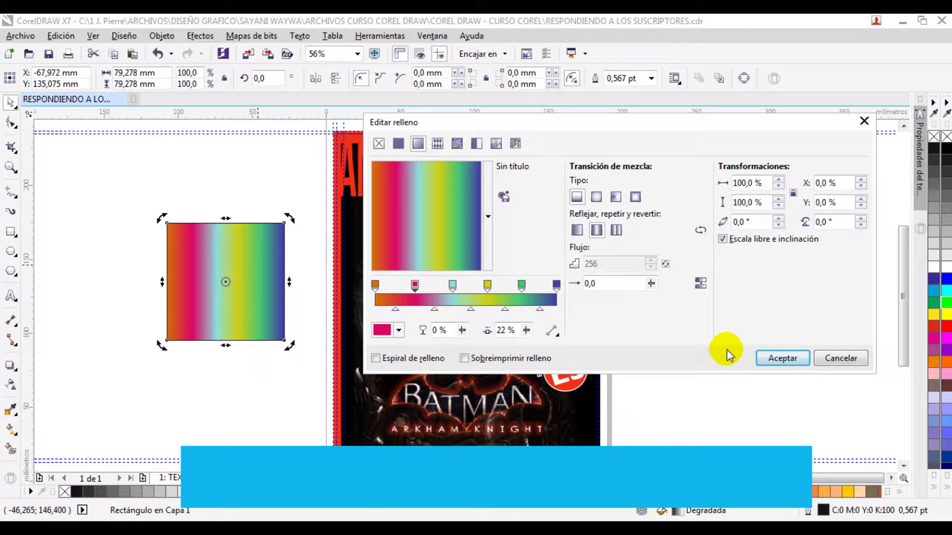
click(453, 284)
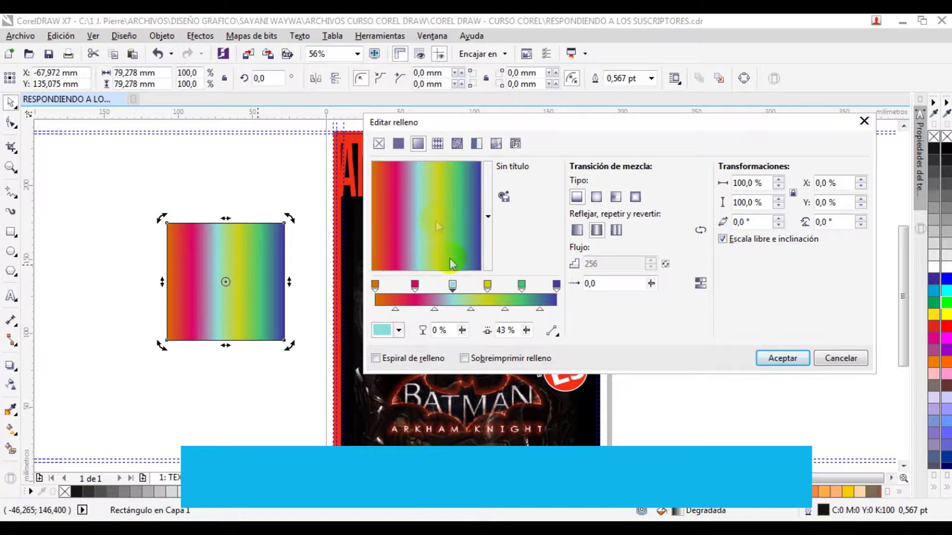
click(782, 357)
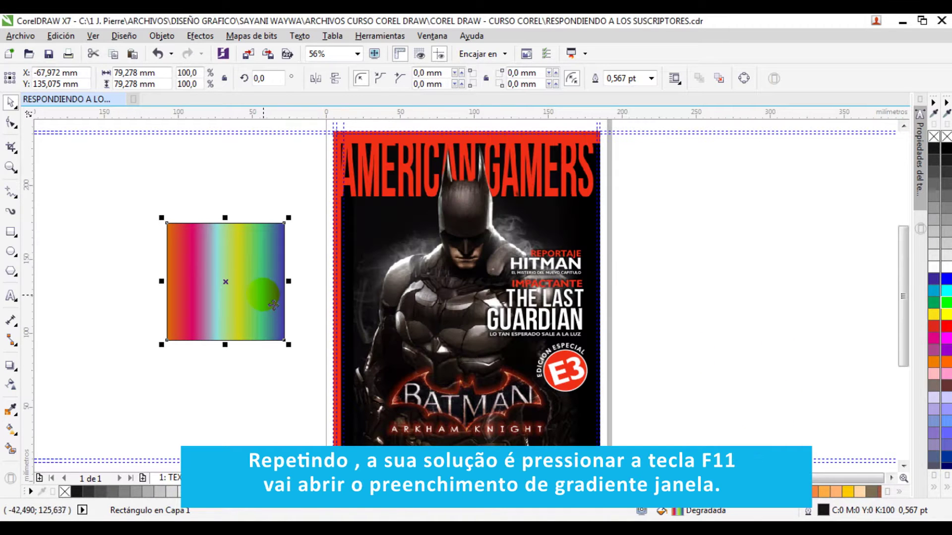
Step: Edit the square's gradient again, moving the magenta stop to about 20% and the turquoise stop to about 44%, and apply it
key(F11)
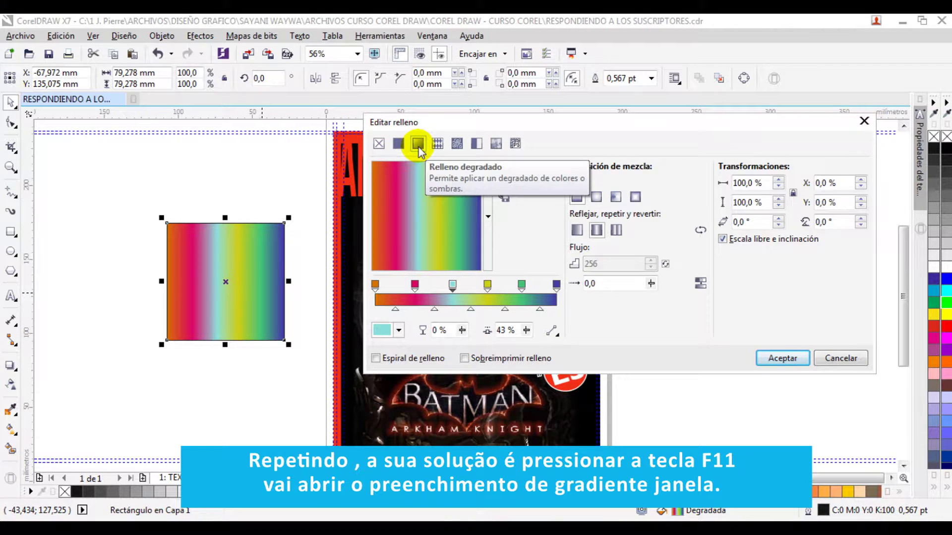
drag(424, 292, 411, 318)
click(453, 287)
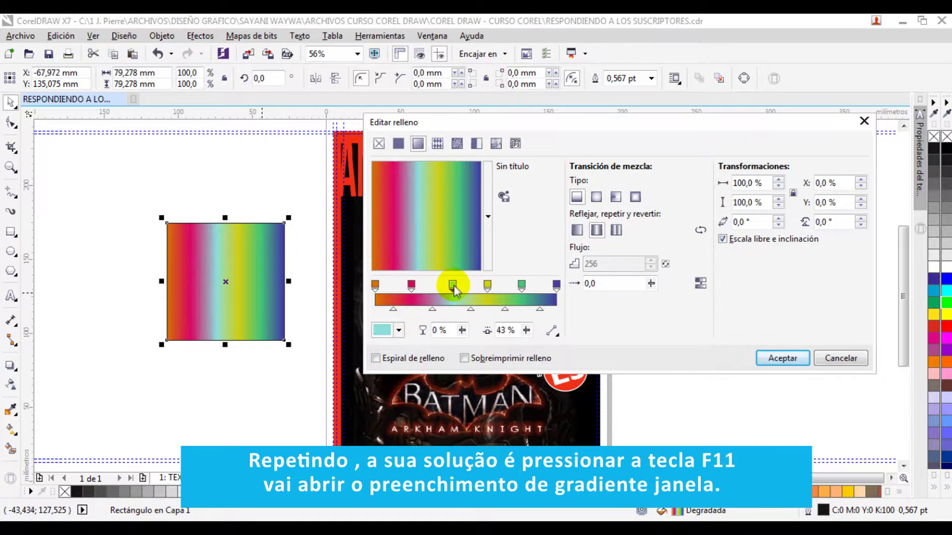
click(452, 286)
mouse_move(451, 288)
mouse_down()
mouse_move(467, 291)
mouse_move(447, 329)
mouse_move(459, 286)
mouse_up()
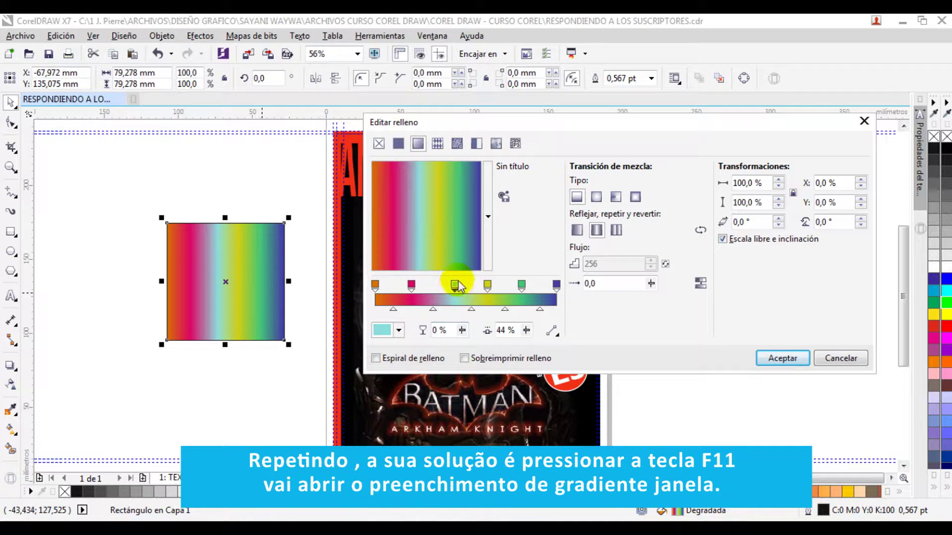
click(411, 285)
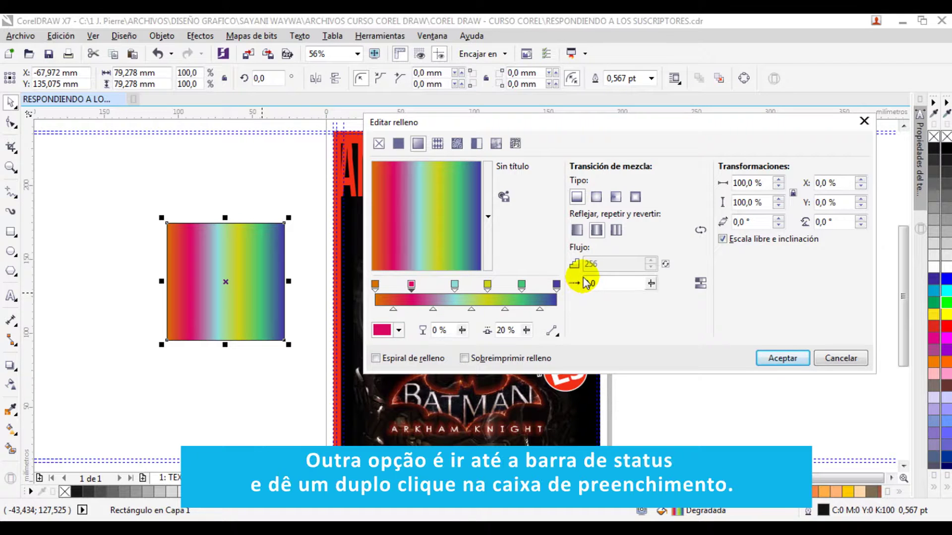
click(777, 362)
Step: Open the fill settings of the selected square for viewing and dismiss them without changes
click(266, 274)
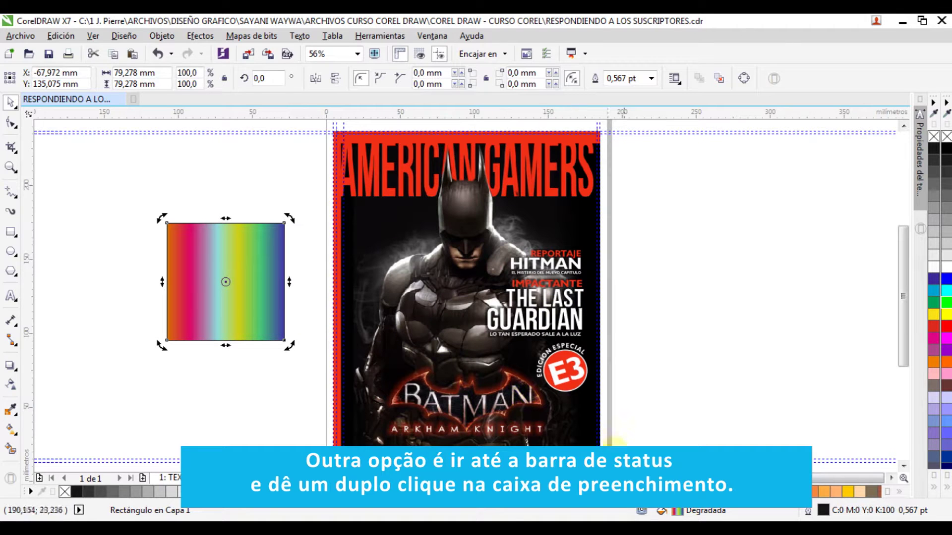
double_click(678, 511)
click(840, 361)
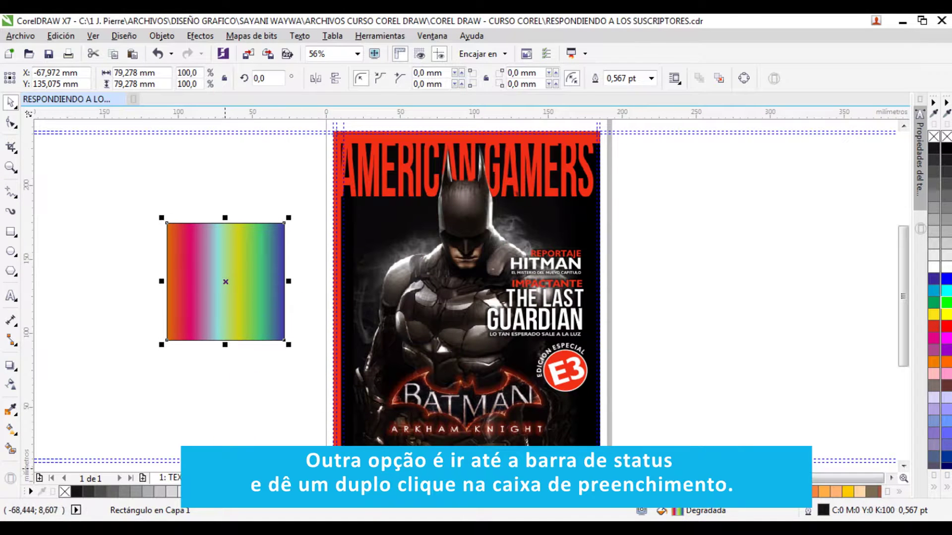
Step: Replace the square's gradient with a solid cyan fill of C100 M0 Y0 K0
key(ctrl+z)
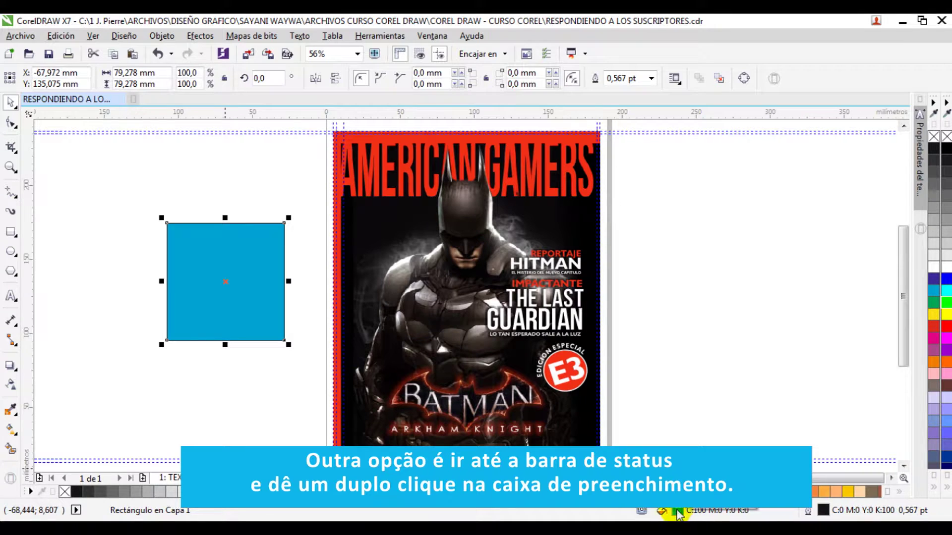
Step: Replace the square's solid cyan fill with the multicolour gradient fill, keeping its colour stops, and apply it
click(187, 314)
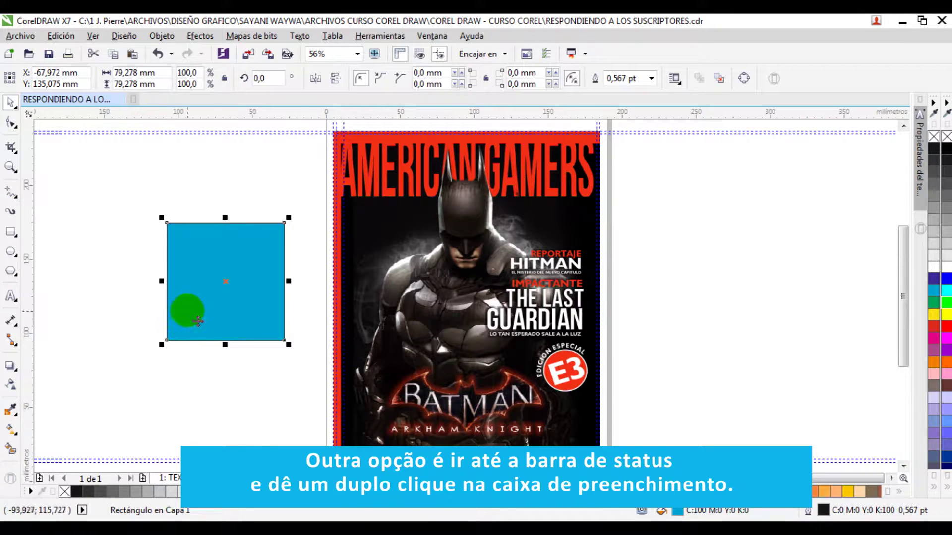
double_click(680, 511)
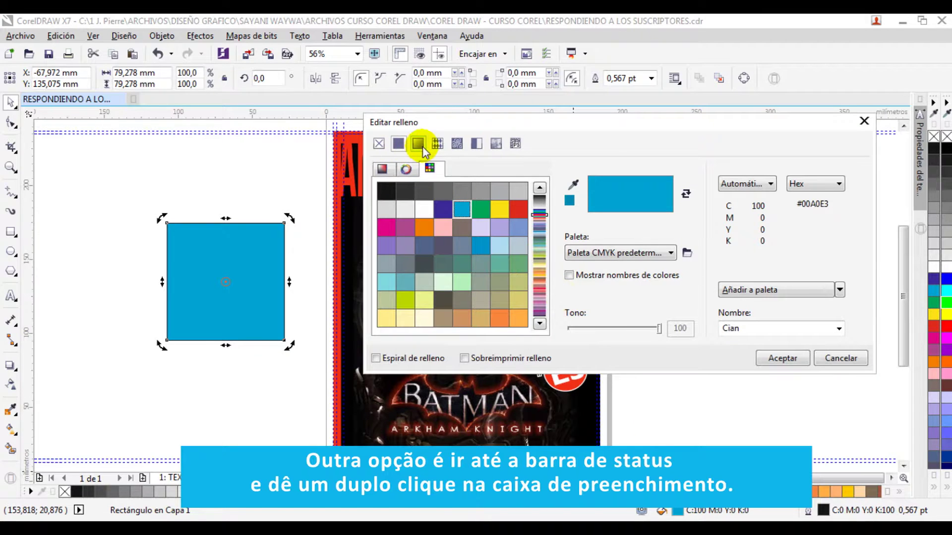
click(418, 144)
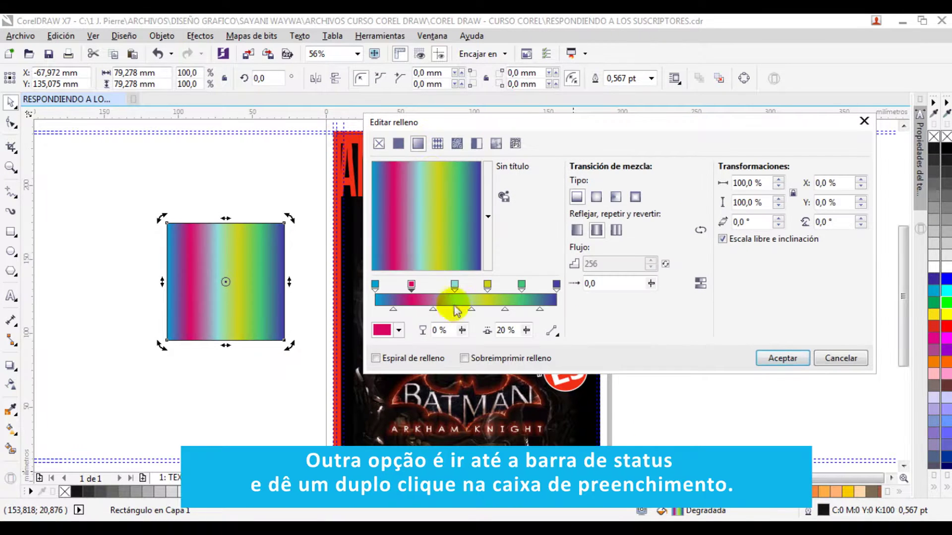
click(425, 283)
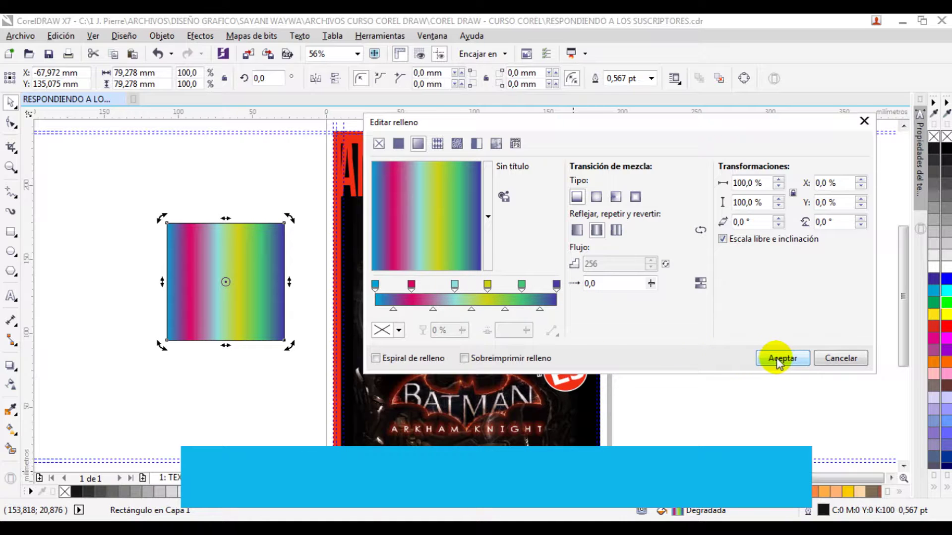
click(521, 284)
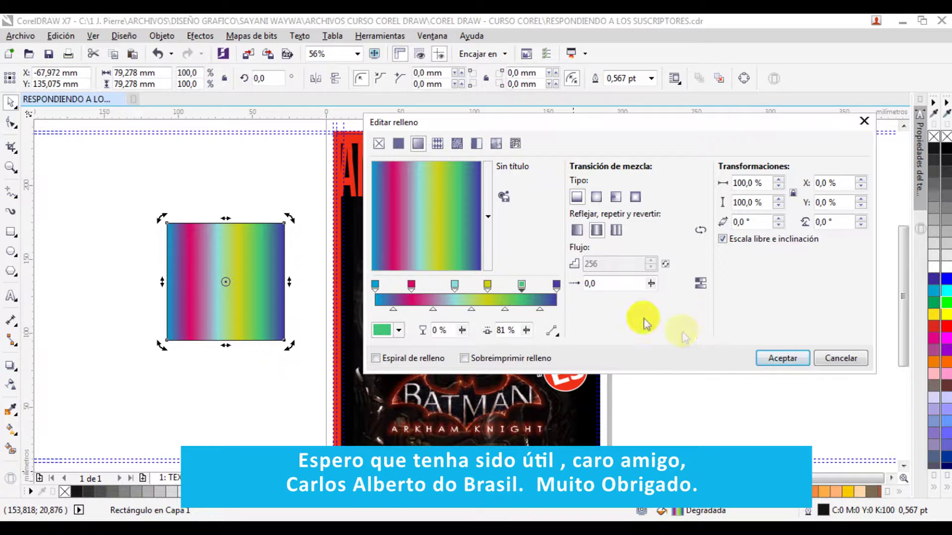
click(763, 358)
Step: Delete the gradient-filled square beside the magazine cover and save the document
click(226, 281)
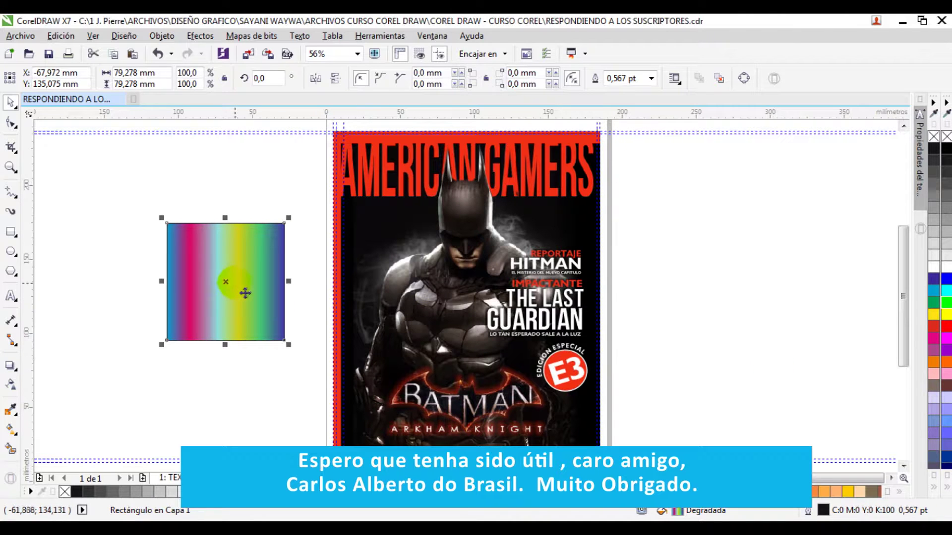
key(Delete)
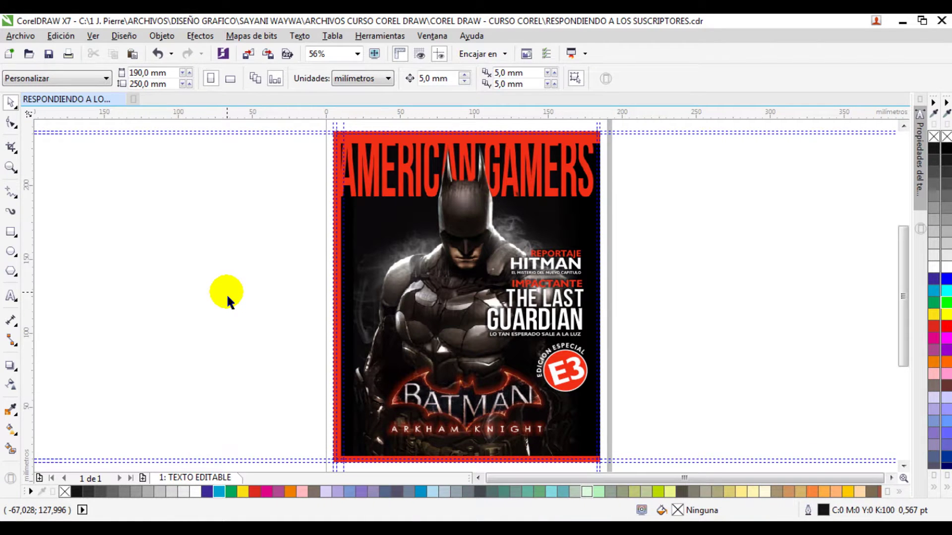
key(ctrl+s)
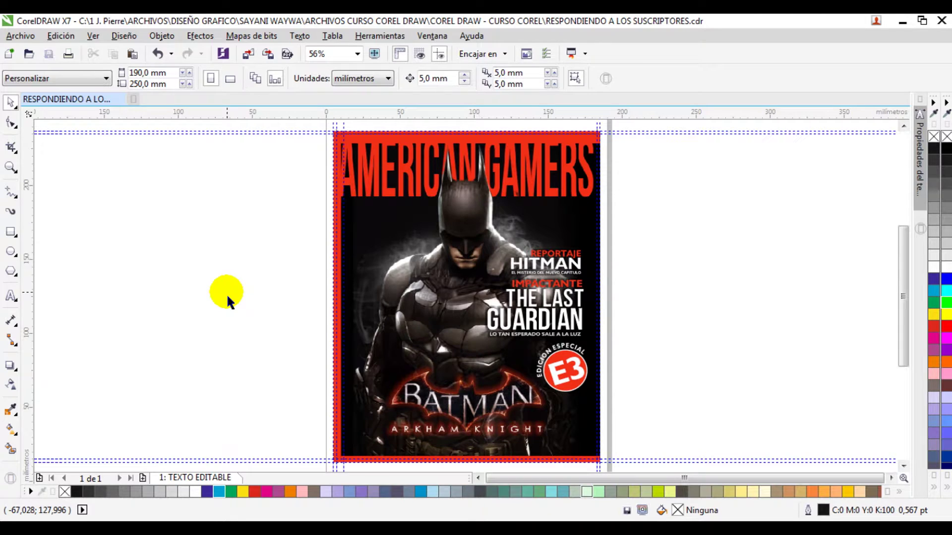